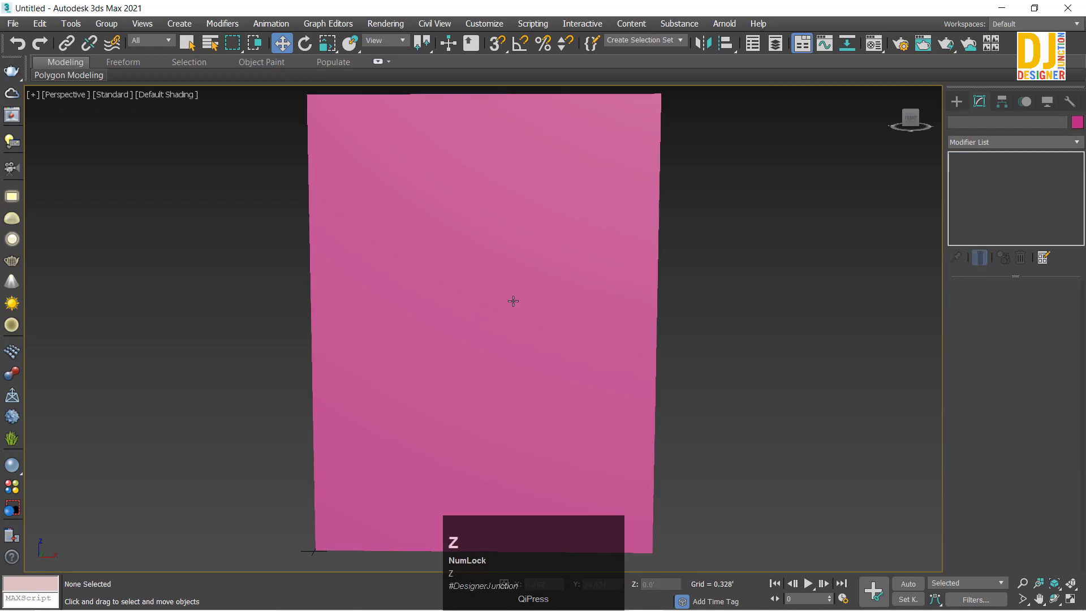
{"action": "middle_click_drag", "start_coordinate": [511, 300], "coordinate": [389, 221], "text": "alt"}
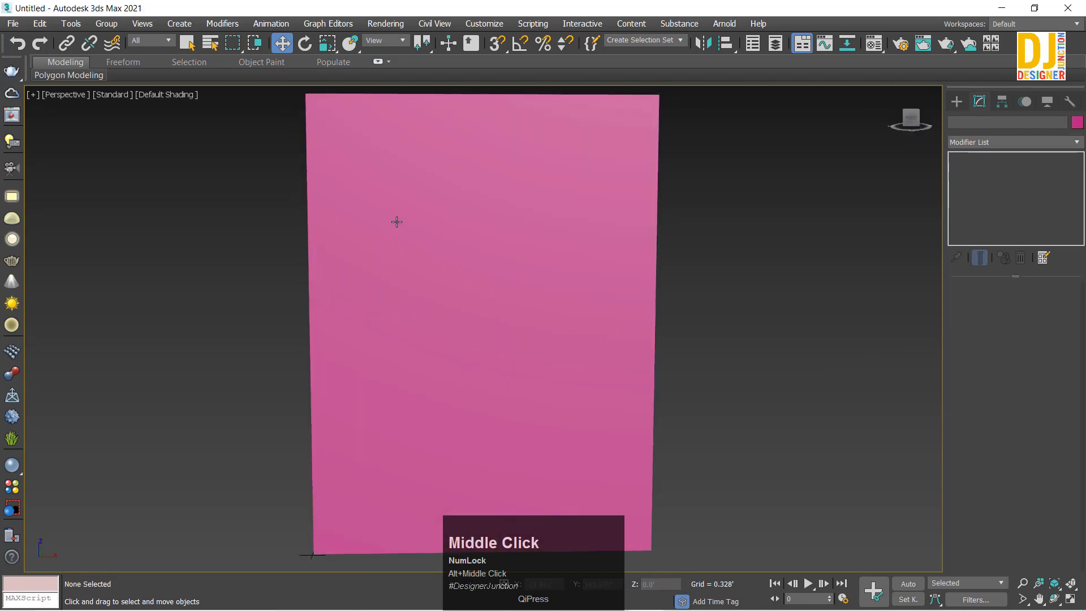
{"action": "left_click", "coordinate": [396, 222]}
{"action": "key", "text": "z"}
{"action": "middle_click_drag", "start_coordinate": [450, 266], "coordinate": [497, 306], "text": "alt"}
{"action": "key", "text": "z"}
{"action": "key", "text": "z"}
{"action": "key", "text": "z"}
{"action": "middle_click_drag", "start_coordinate": [497, 305], "coordinate": [486, 313]}
{"action": "left_click", "coordinate": [289, 266]}
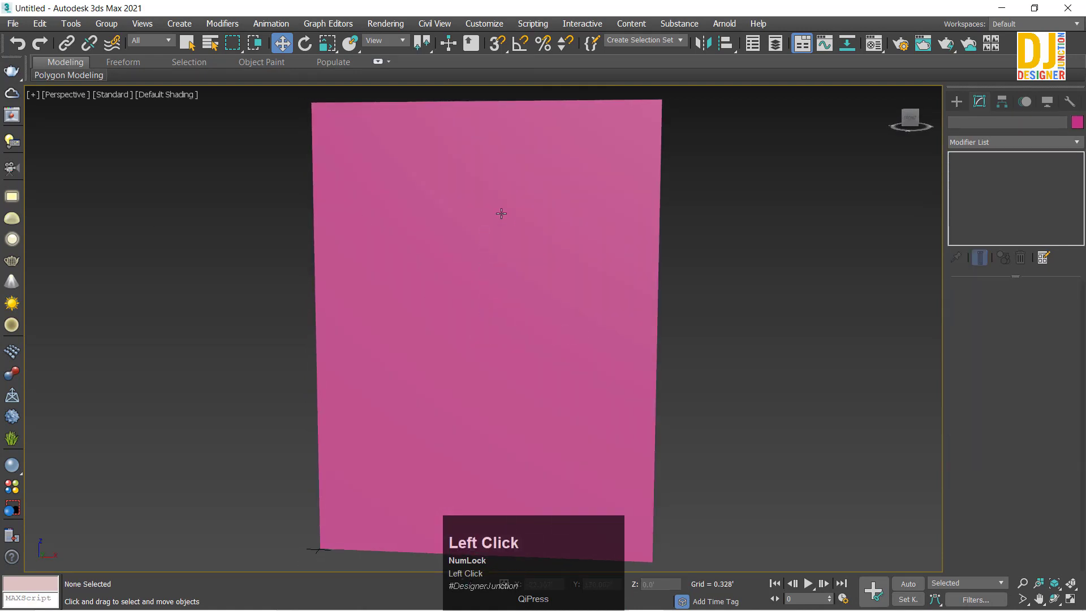
Select the plane and look through the freeform, object paint, populate and polygon modeling tool sets
{"action": "left_click", "coordinate": [441, 205]}
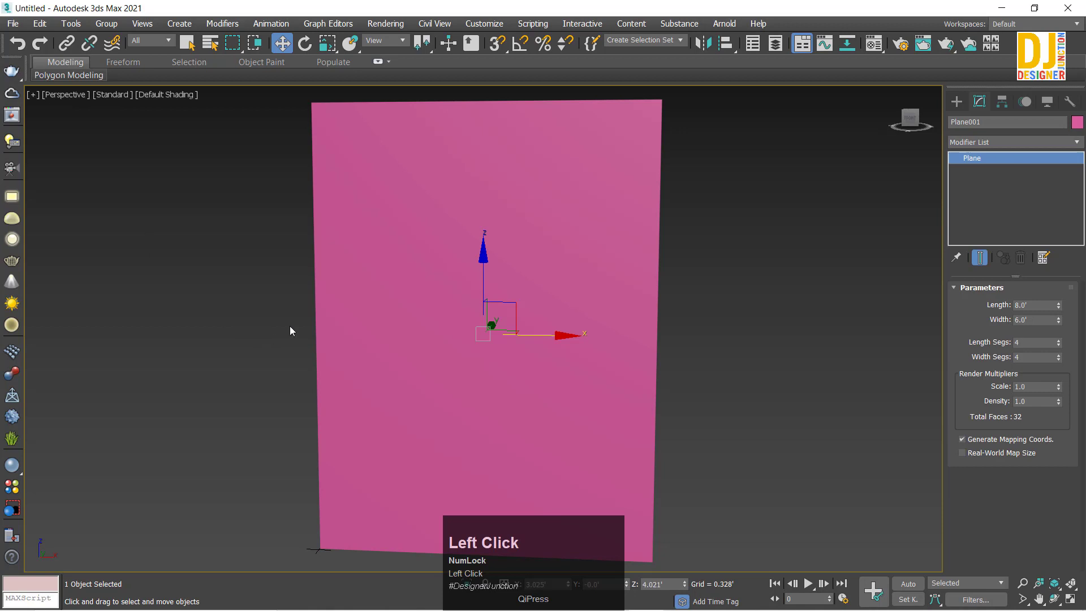
{"action": "middle_click_drag", "start_coordinate": [291, 331], "coordinate": [559, 308], "text": "alt"}
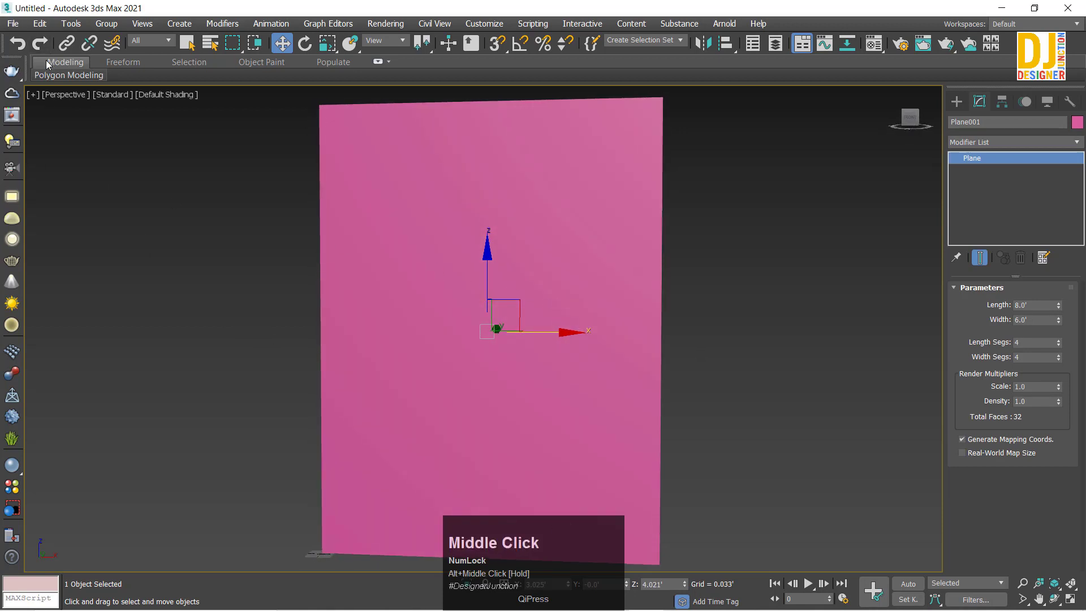
{"action": "left_click", "coordinate": [120, 63]}
{"action": "left_click", "coordinate": [263, 62]}
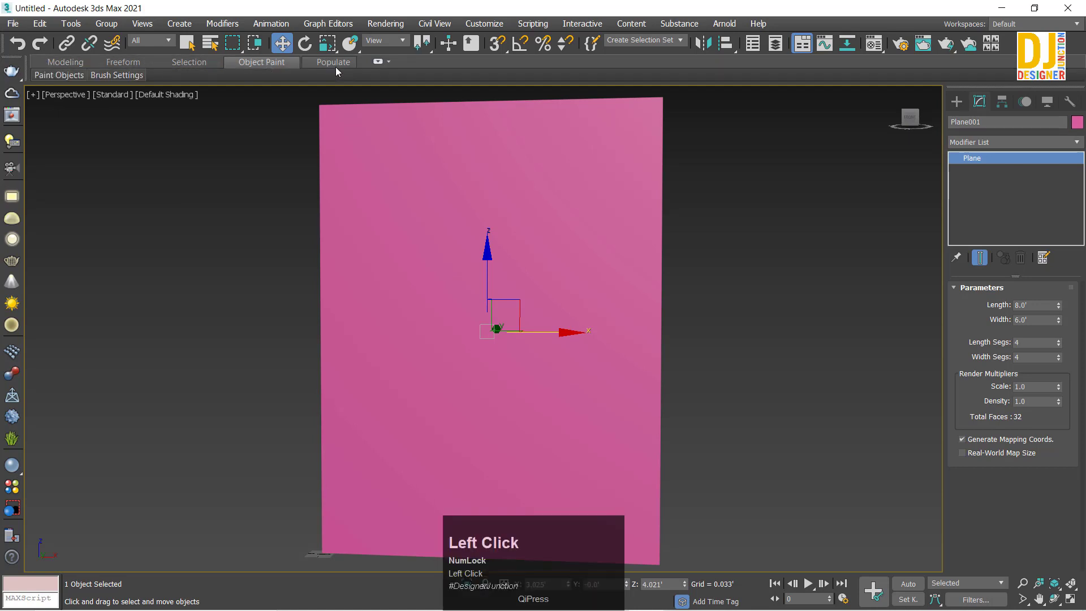
{"action": "left_click", "coordinate": [333, 63]}
{"action": "left_click", "coordinate": [51, 65]}
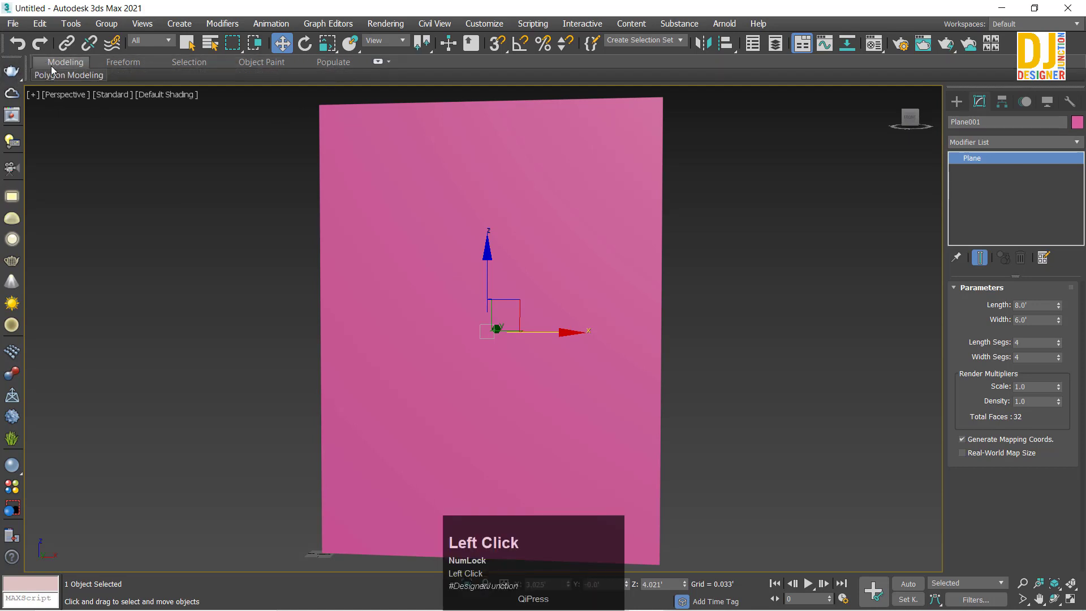
{"action": "left_click", "coordinate": [125, 61]}
{"action": "left_click", "coordinate": [249, 64]}
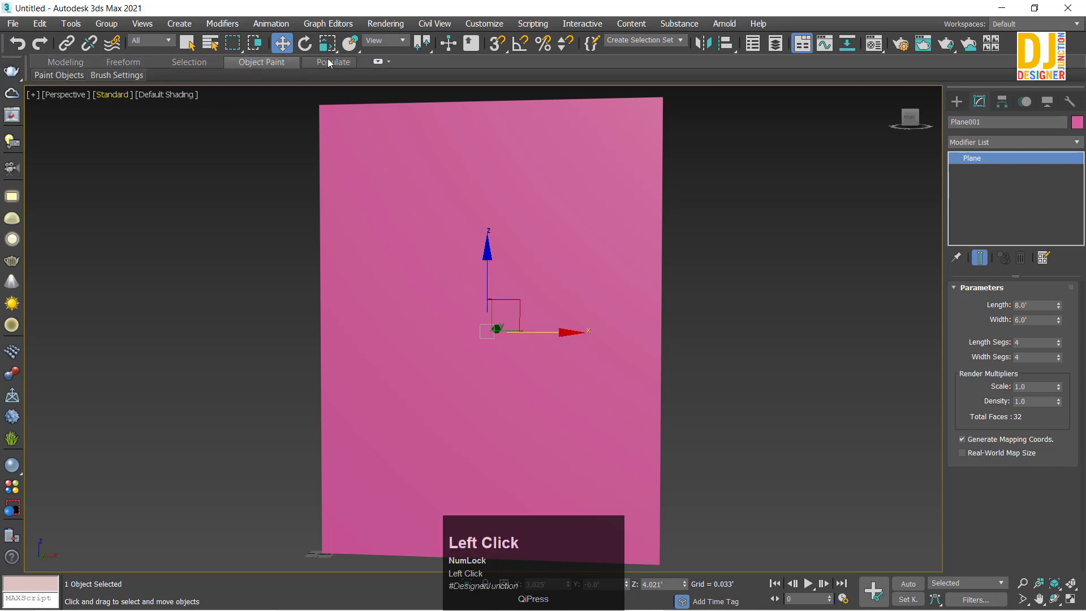
{"action": "left_click", "coordinate": [111, 75]}
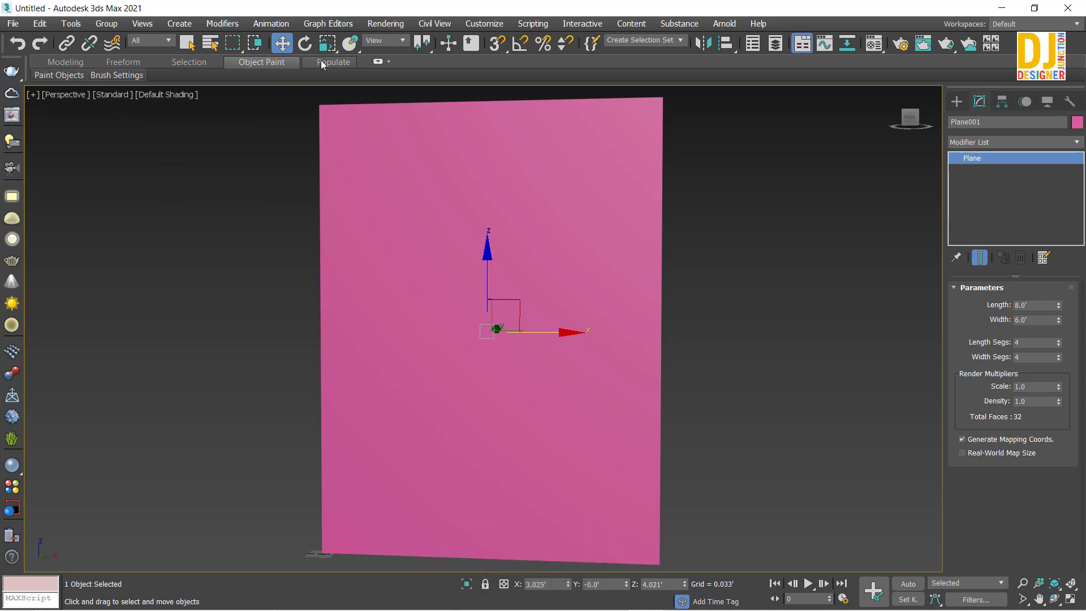
{"action": "left_click", "coordinate": [318, 62]}
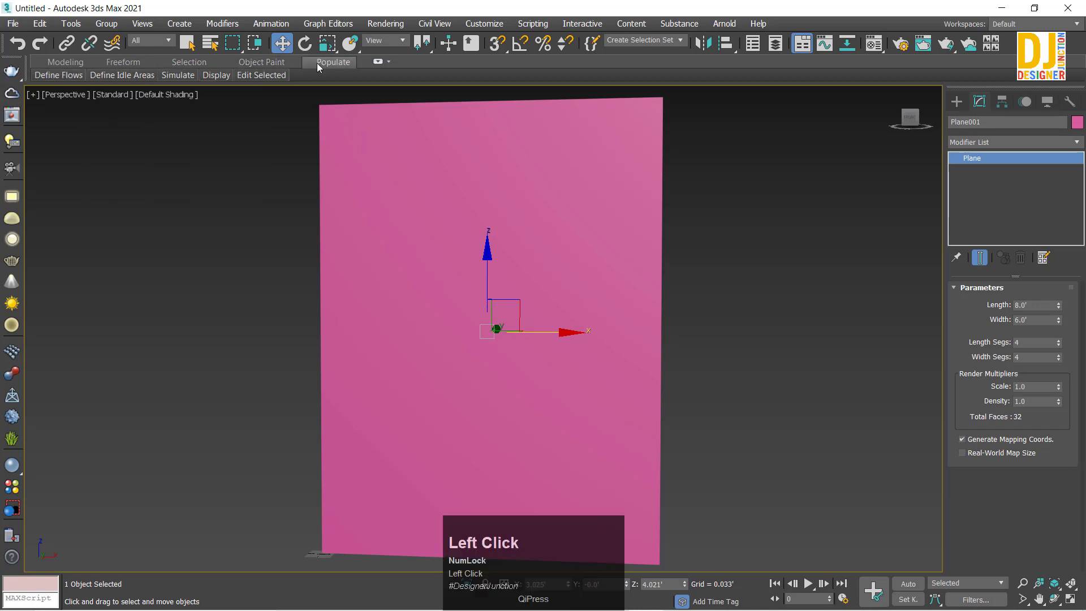
{"action": "mouse_move", "coordinate": [40, 79]}
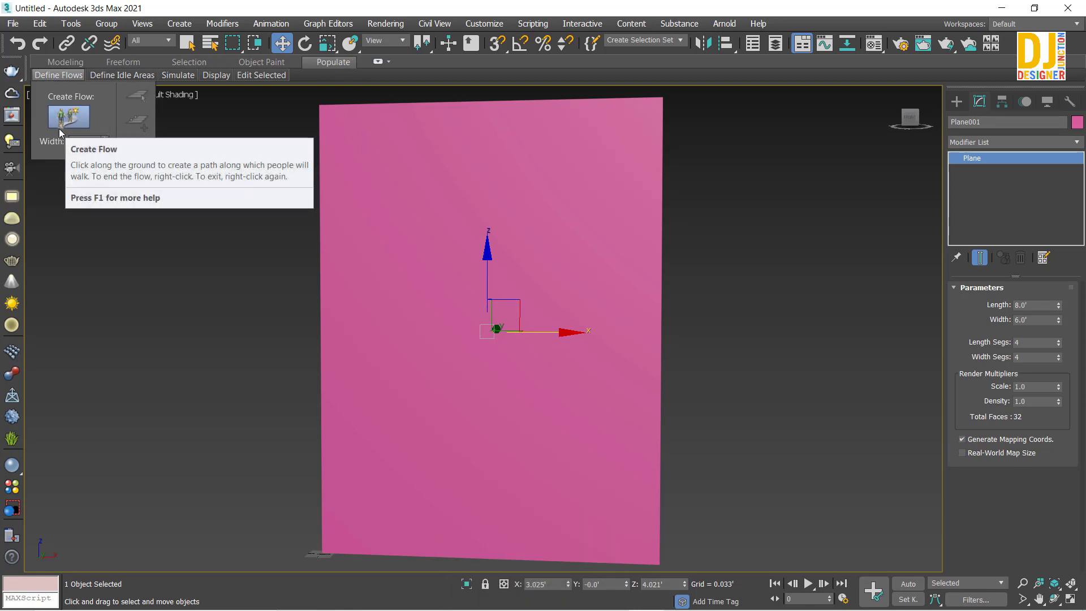
{"action": "left_click", "coordinate": [186, 79]}
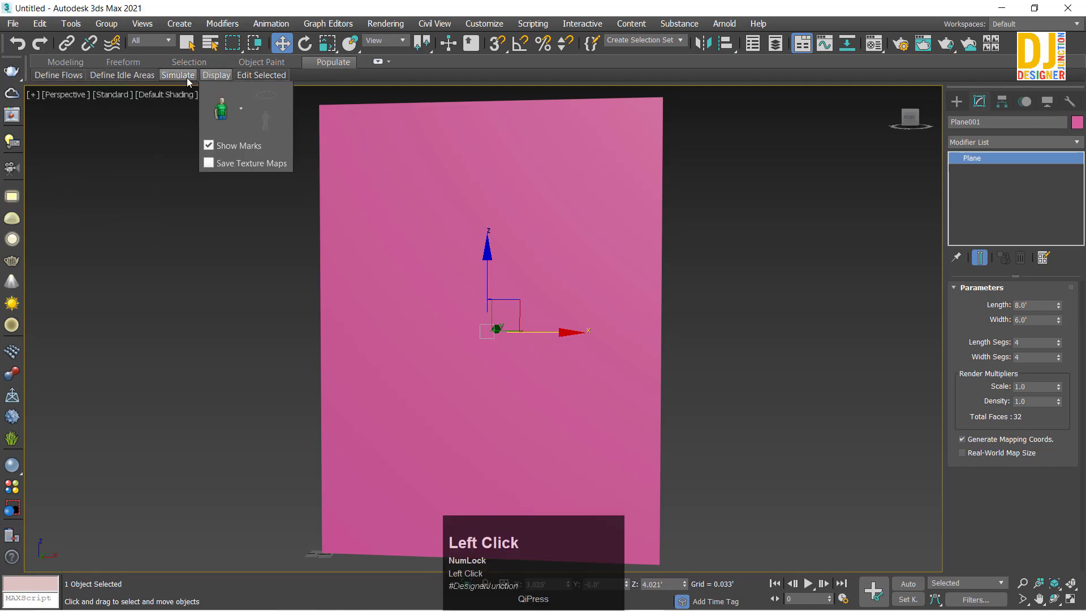
{"action": "left_click", "coordinate": [48, 62]}
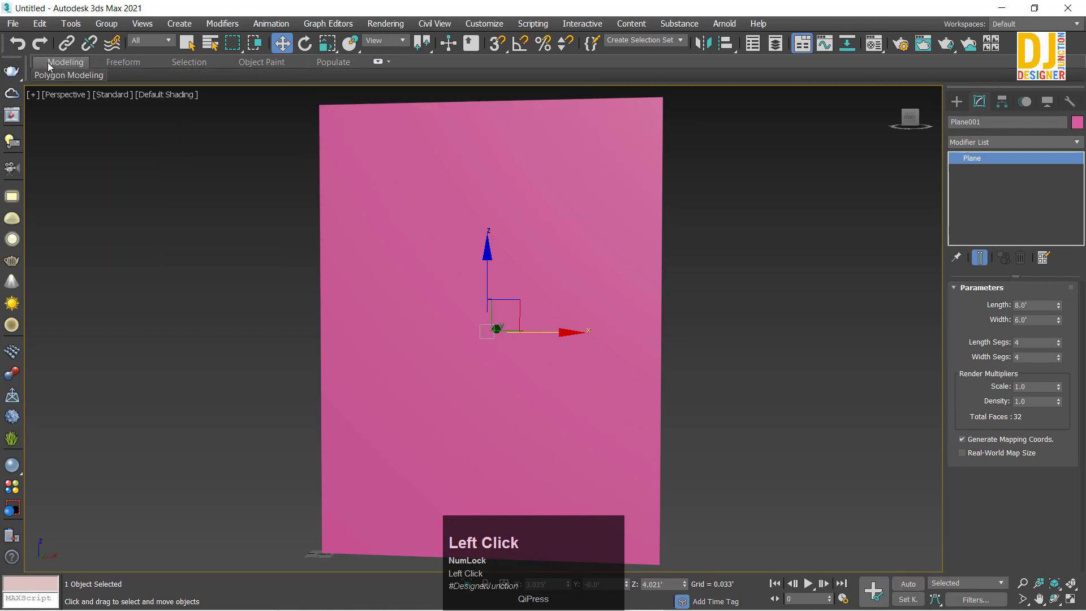
{"action": "mouse_move", "coordinate": [92, 77]}
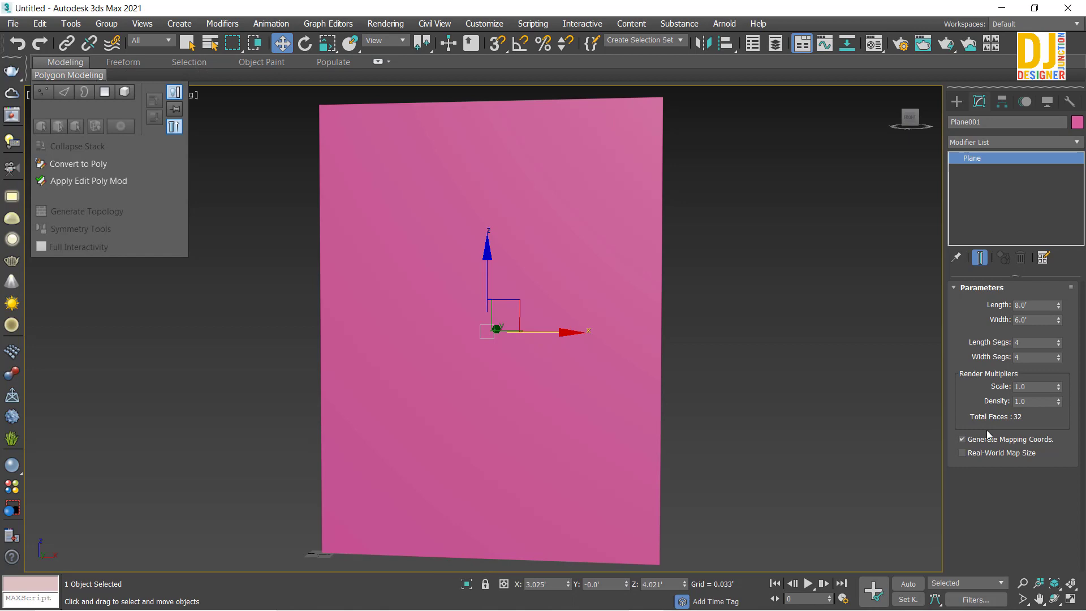
Display the plane with Edged Faces shading in the maximized perspective view
{"action": "left_click", "coordinate": [422, 270]}
{"action": "key", "text": "z"}
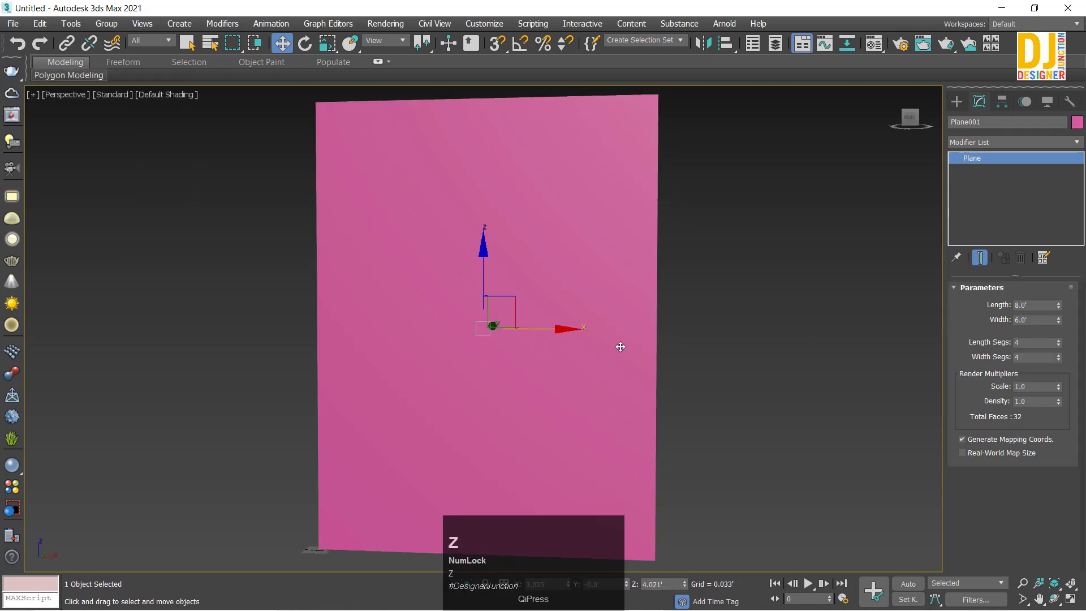
{"action": "middle_click", "coordinate": [649, 347]}
{"action": "key", "text": "alt+w"}
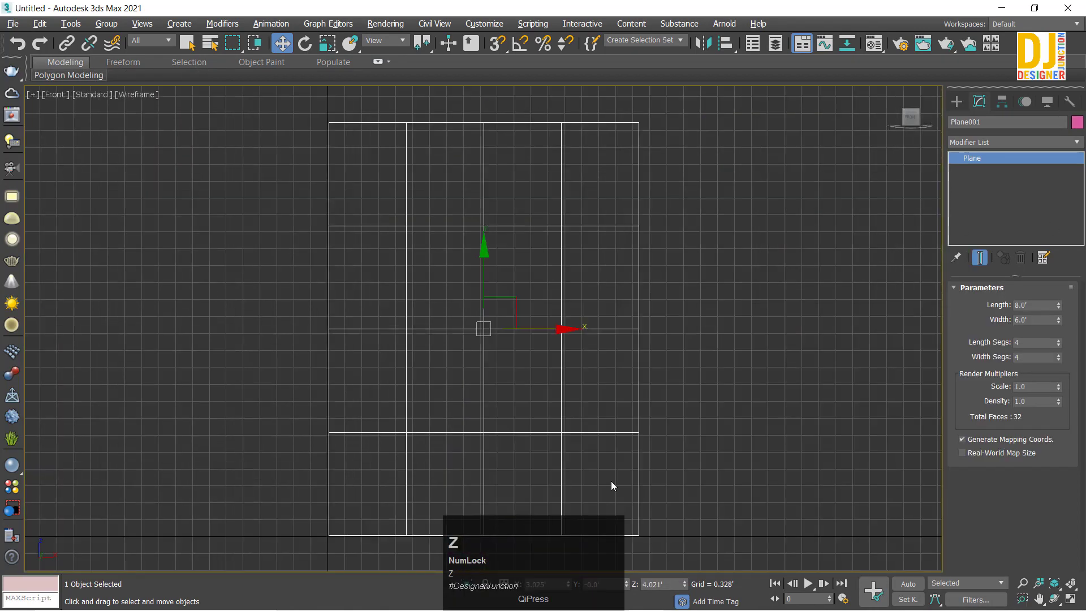
{"action": "key", "text": "alt+w"}
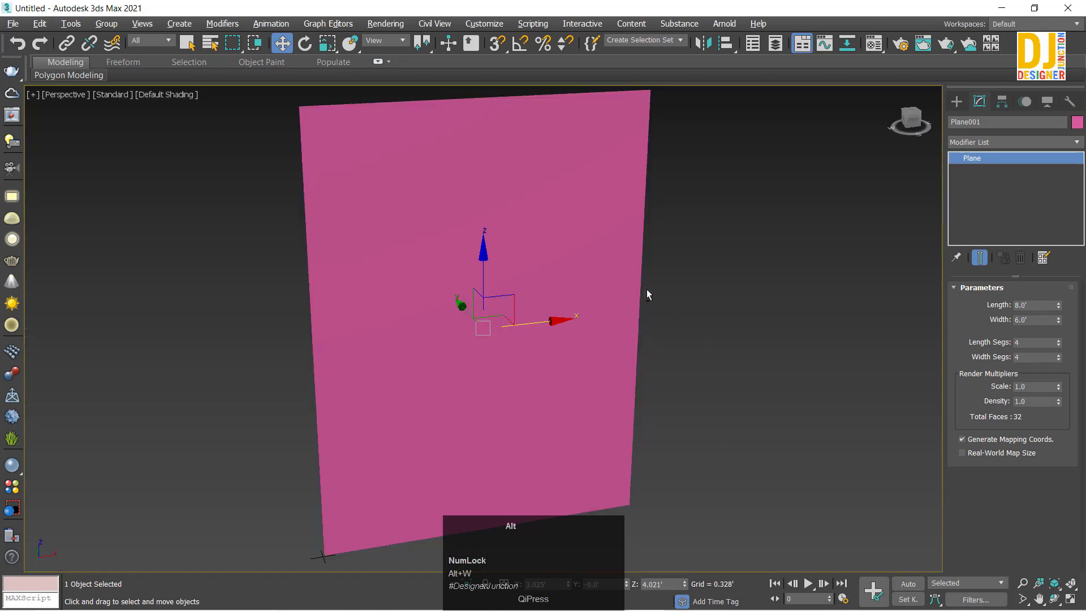
{"action": "key", "text": "alt+w"}
{"action": "key", "text": "alt+w"}
{"action": "middle_click", "coordinate": [607, 442]}
{"action": "key", "text": "alt+w"}
{"action": "middle_click_drag", "start_coordinate": [607, 443], "coordinate": [541, 347], "text": "alt"}
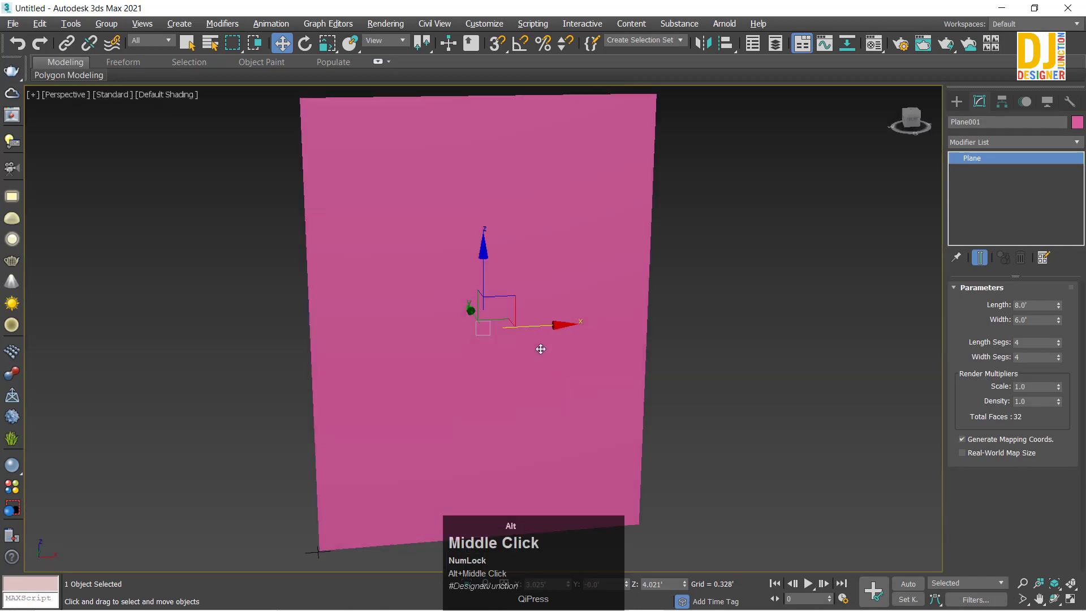
{"action": "key", "text": "F4"}
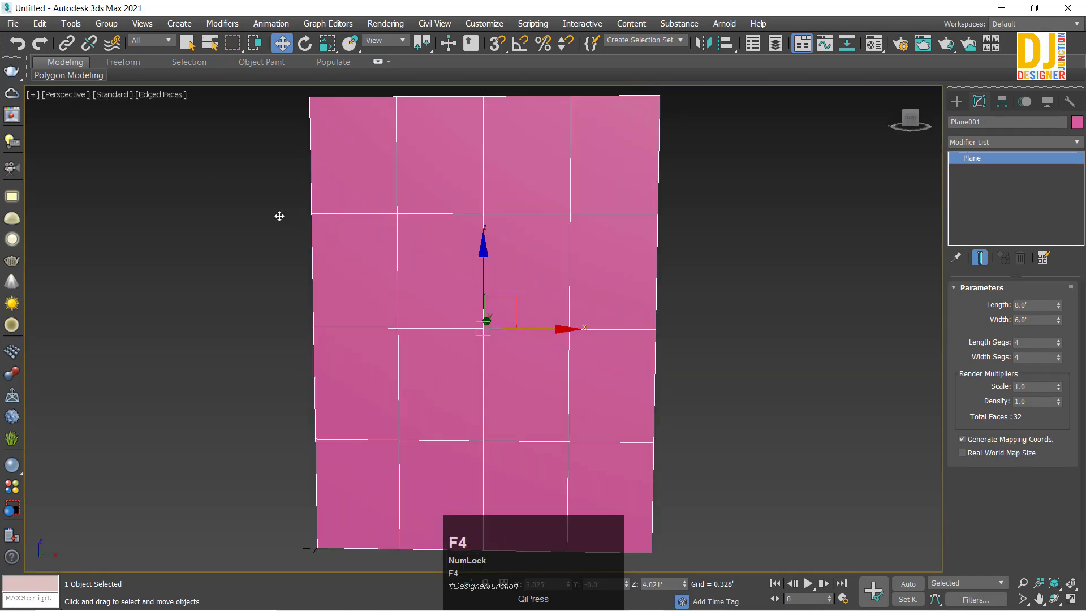
Try an Edit Poly modifier at vertex level on the plane and delete it from the modifier stack
{"action": "mouse_move", "coordinate": [38, 77]}
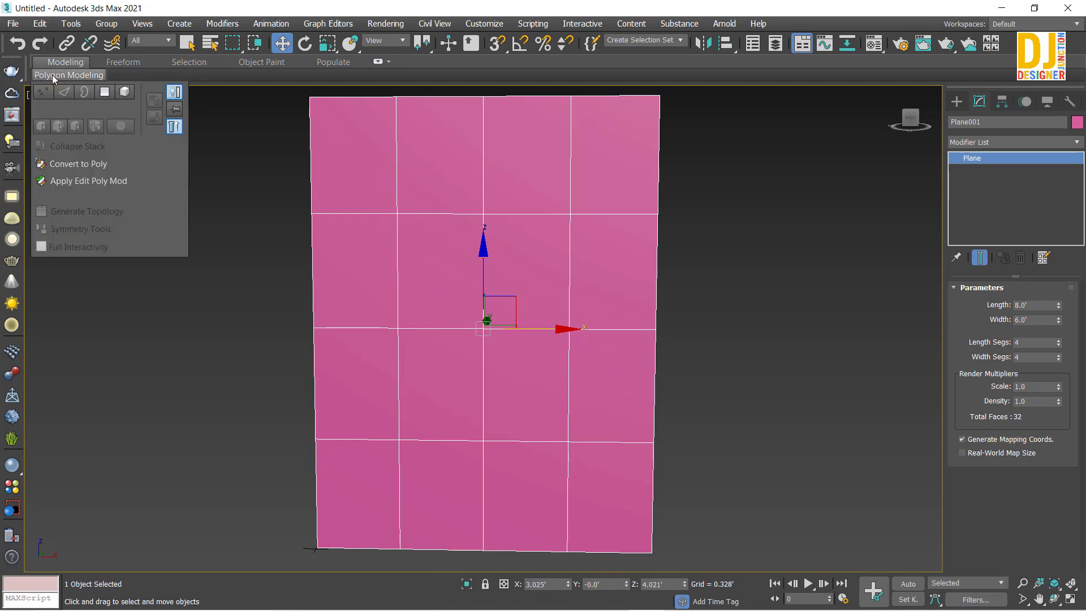
{"action": "left_click", "coordinate": [44, 94]}
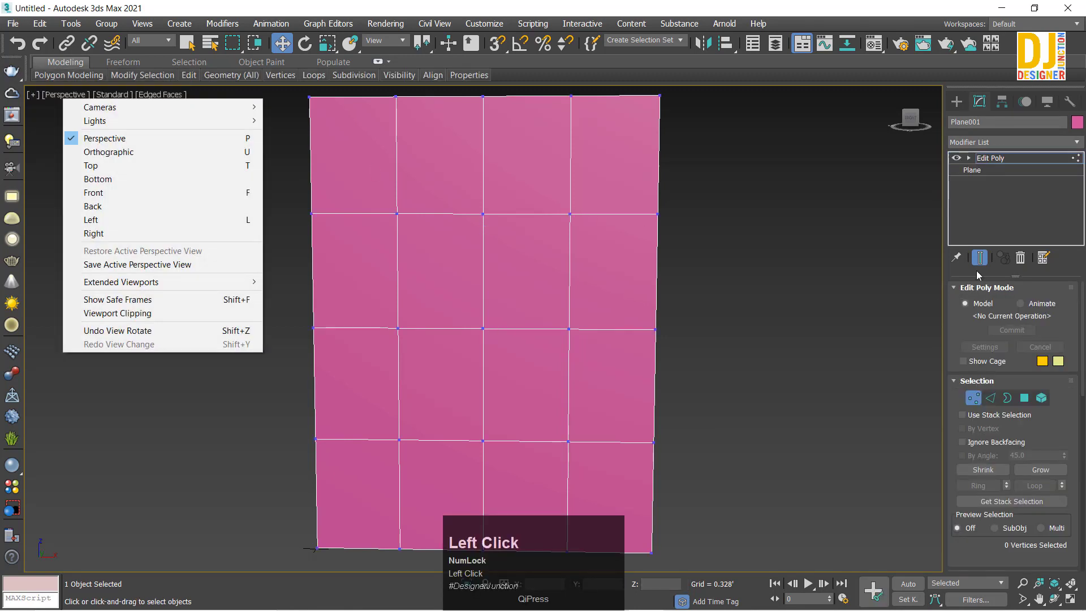
{"action": "left_click", "coordinate": [58, 84]}
{"action": "mouse_move", "coordinate": [49, 79]}
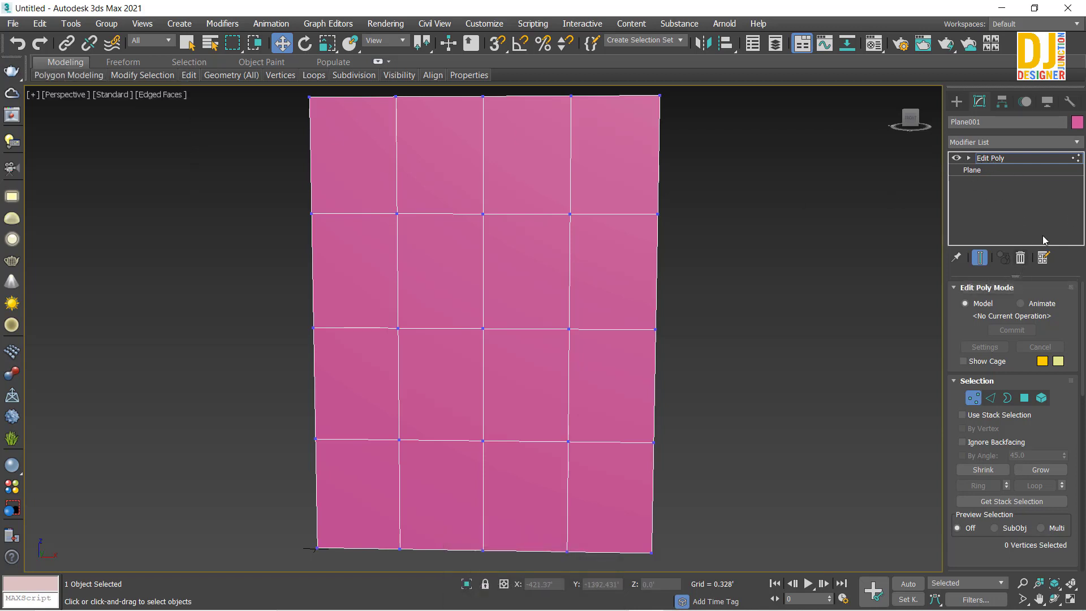
{"action": "left_click", "coordinate": [1021, 258]}
{"action": "scroll", "coordinate": [583, 333], "scroll_direction": "down", "scroll_amount": 3}
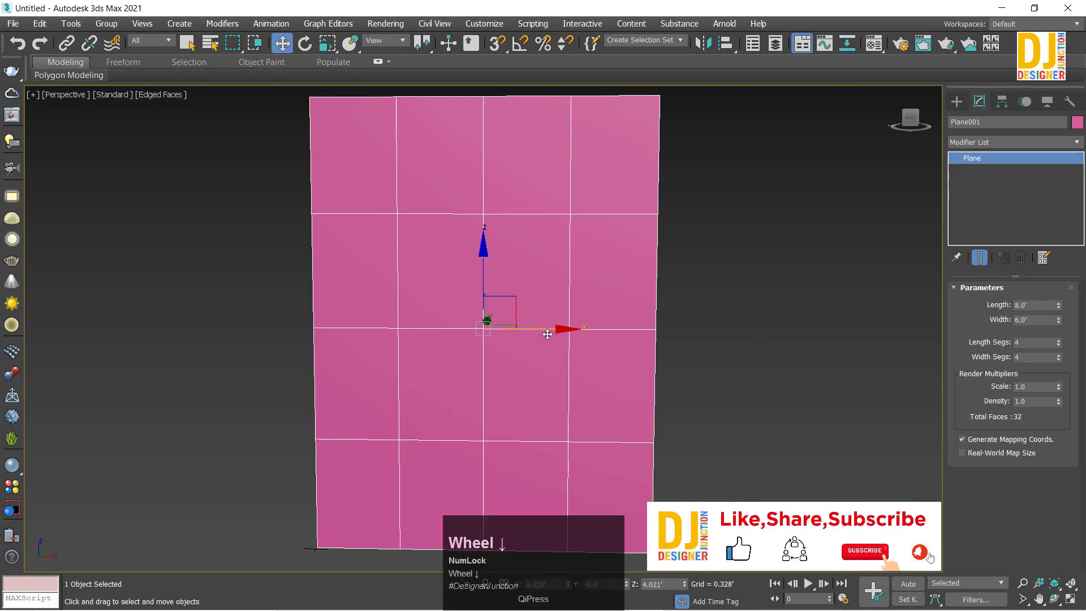
Clone the plane along the X axis as one independent copy placed to the left of the original
{"action": "left_click_drag", "start_coordinate": [582, 333], "coordinate": [292, 332], "text": "shift"}
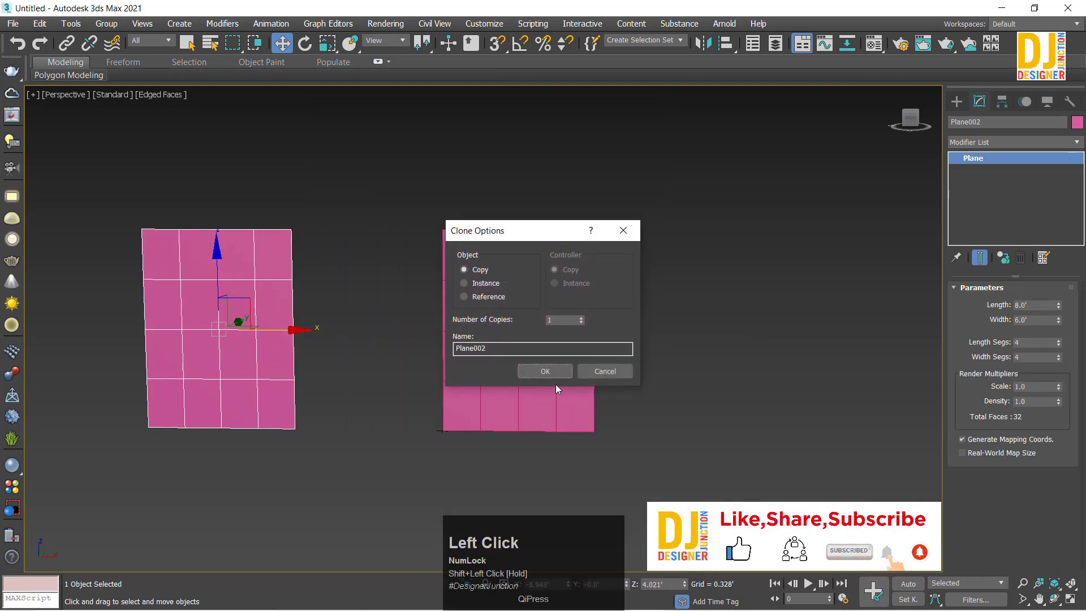
{"action": "key", "text": "Return"}
{"action": "key", "text": "z"}
{"action": "scroll", "coordinate": [503, 277], "scroll_direction": "down", "scroll_amount": 5}
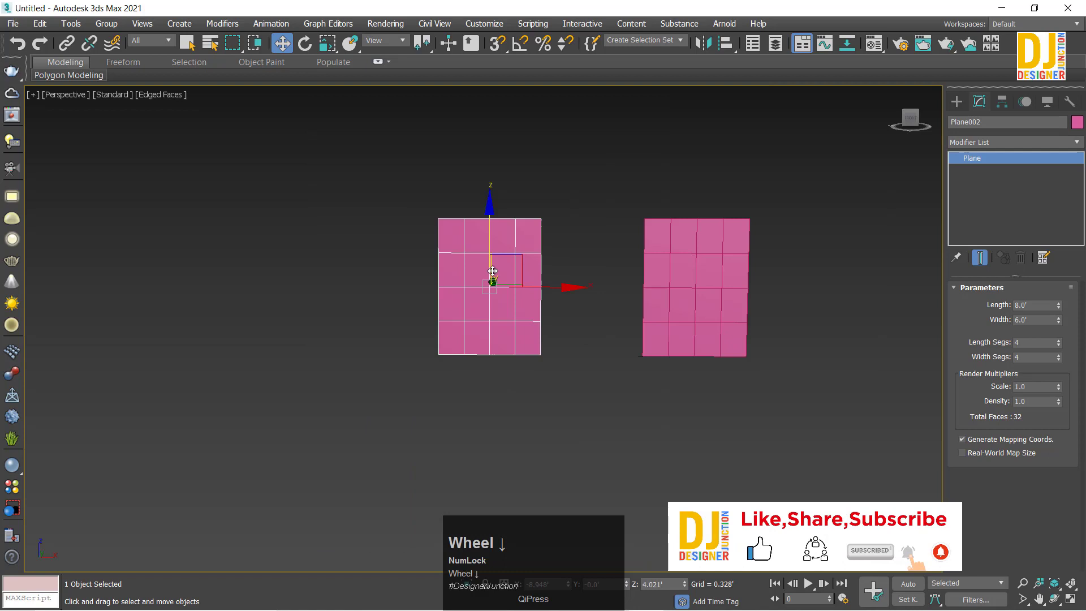
Select the original plane and convert it to an Editable Poly
{"action": "left_click", "coordinate": [687, 297]}
{"action": "key", "text": "z"}
{"action": "middle_click_drag", "start_coordinate": [525, 312], "coordinate": [532, 304], "text": "alt"}
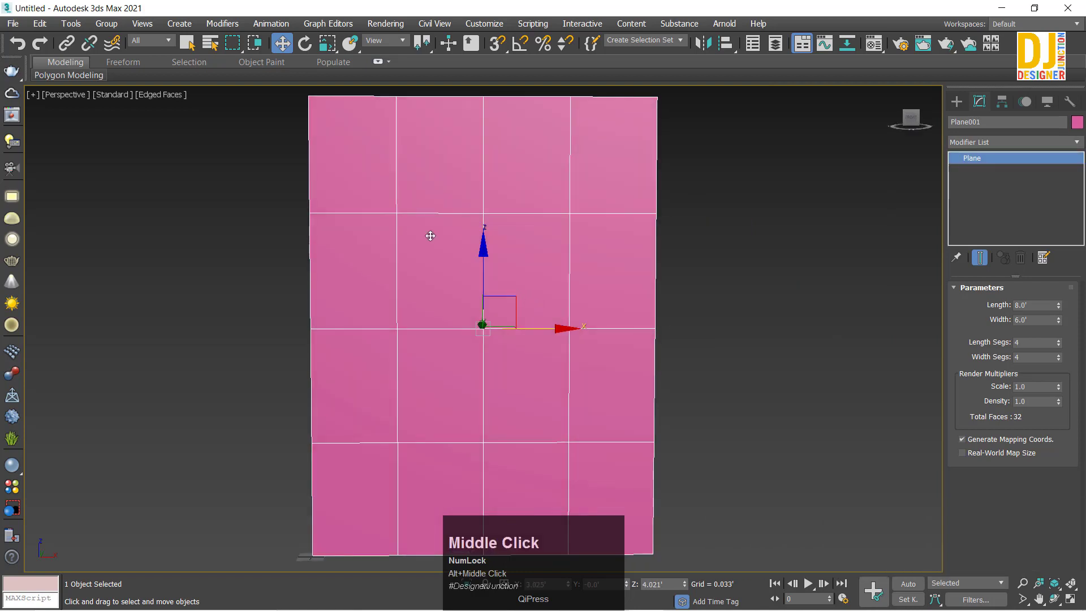
{"action": "right_click", "coordinate": [576, 241]}
{"action": "mouse_move", "coordinate": [512, 397]}
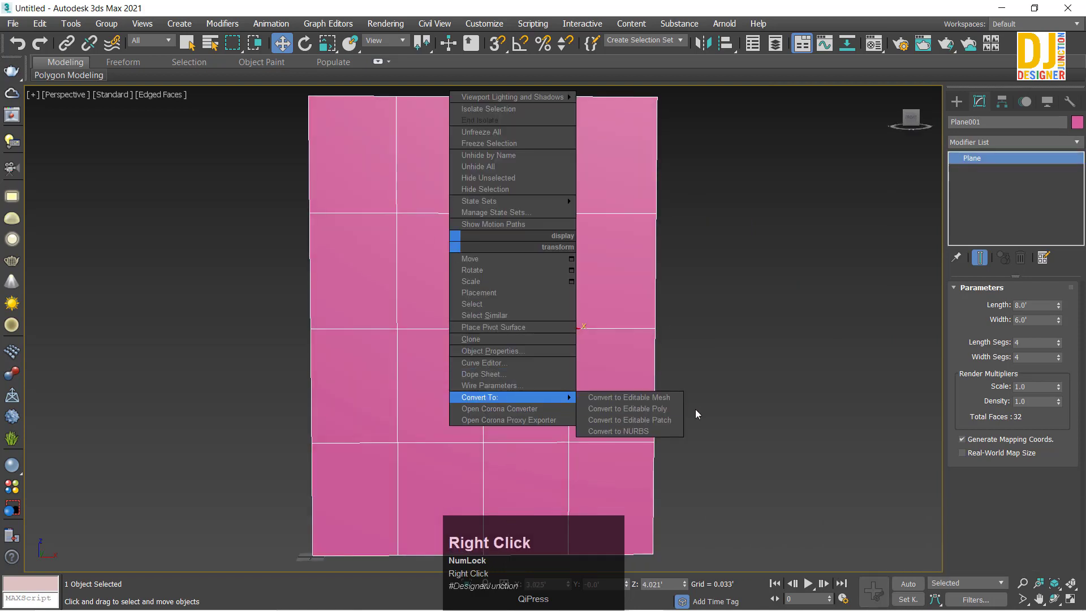
{"action": "left_click", "coordinate": [617, 410]}
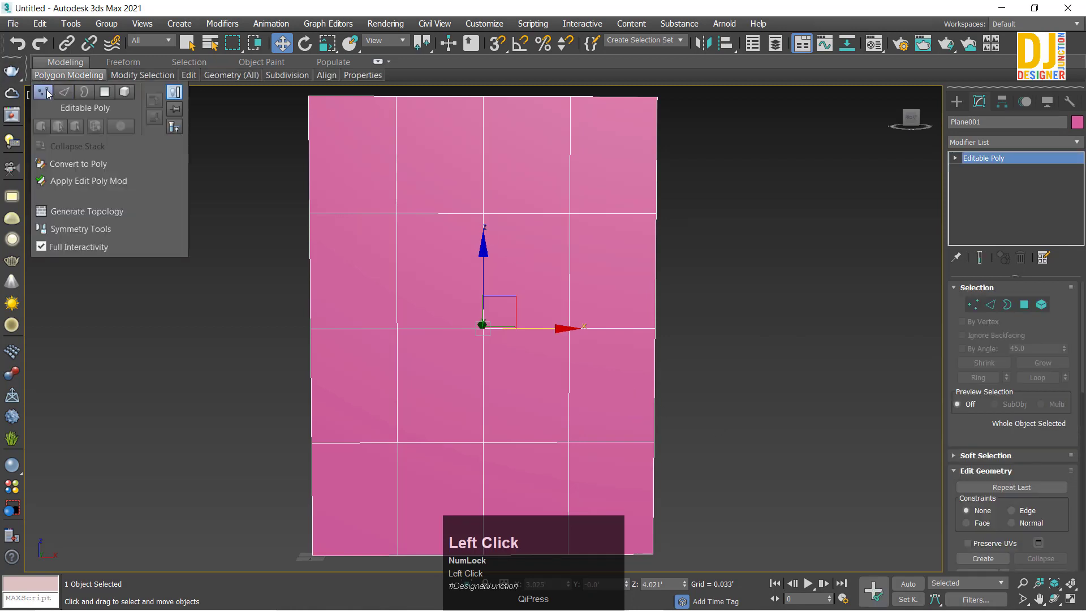
Enter the vertex sub-object level of the original plane and switch it to the edge level
{"action": "left_click", "coordinate": [46, 93]}
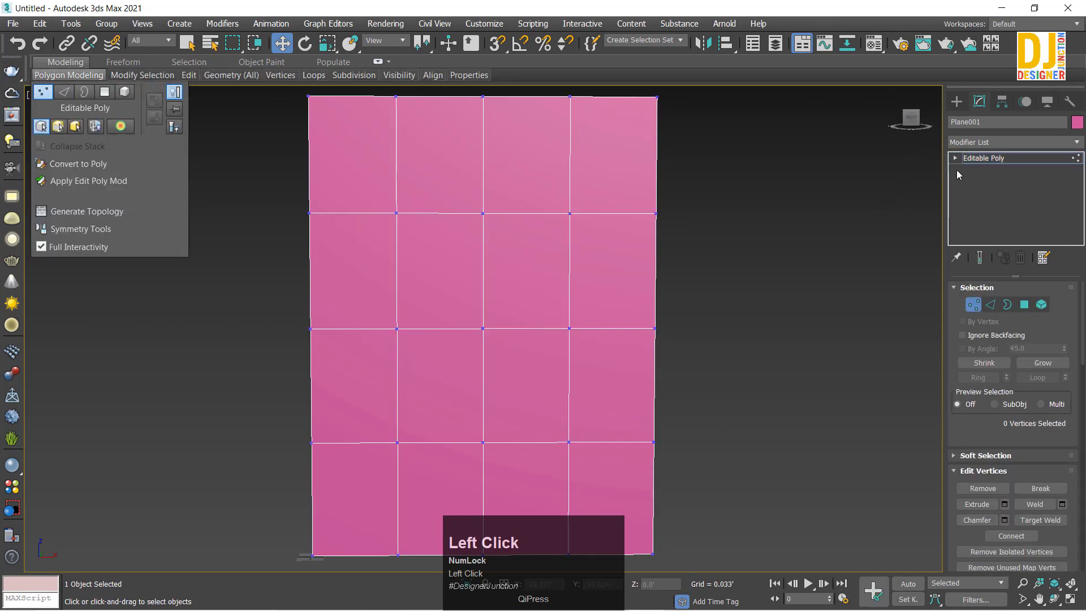
{"action": "mouse_move", "coordinate": [55, 74]}
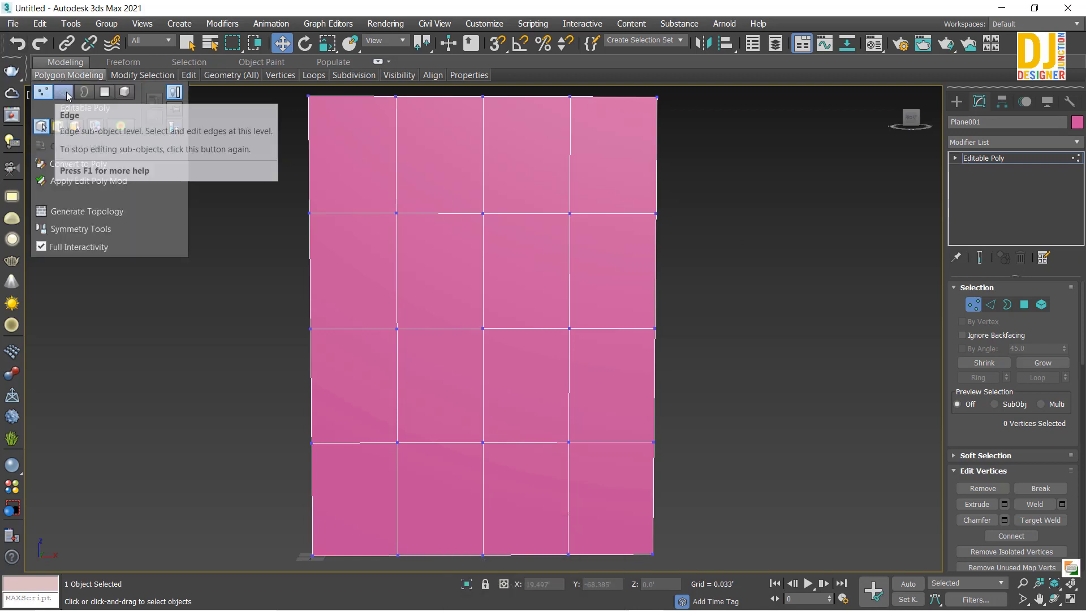
{"action": "left_click", "coordinate": [66, 93]}
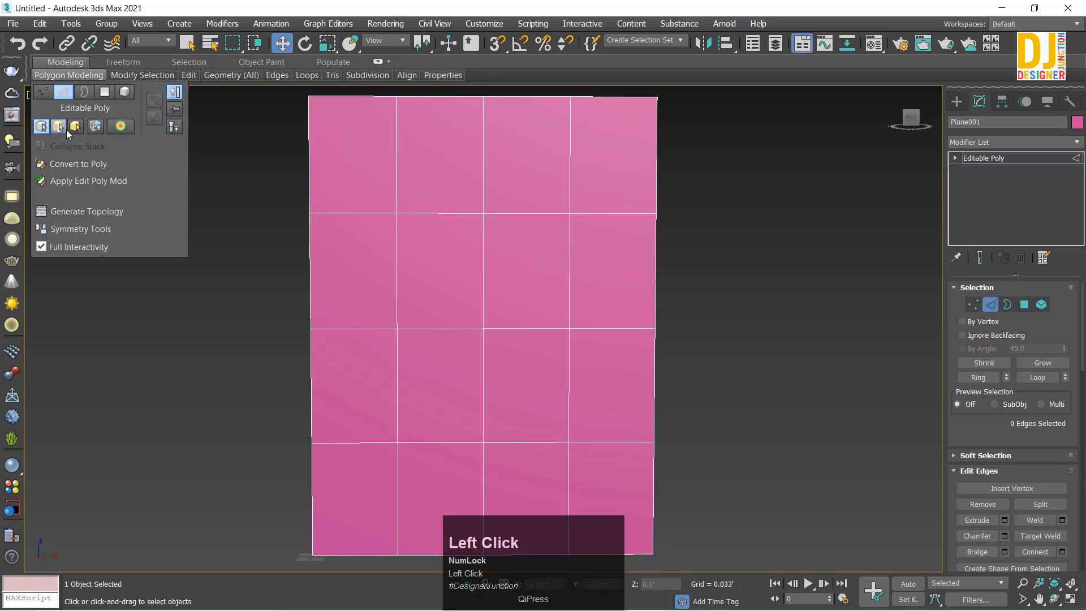
Try the SubObj selection preview at the plane's edge level and turn the preview off again
{"action": "left_click", "coordinate": [65, 128]}
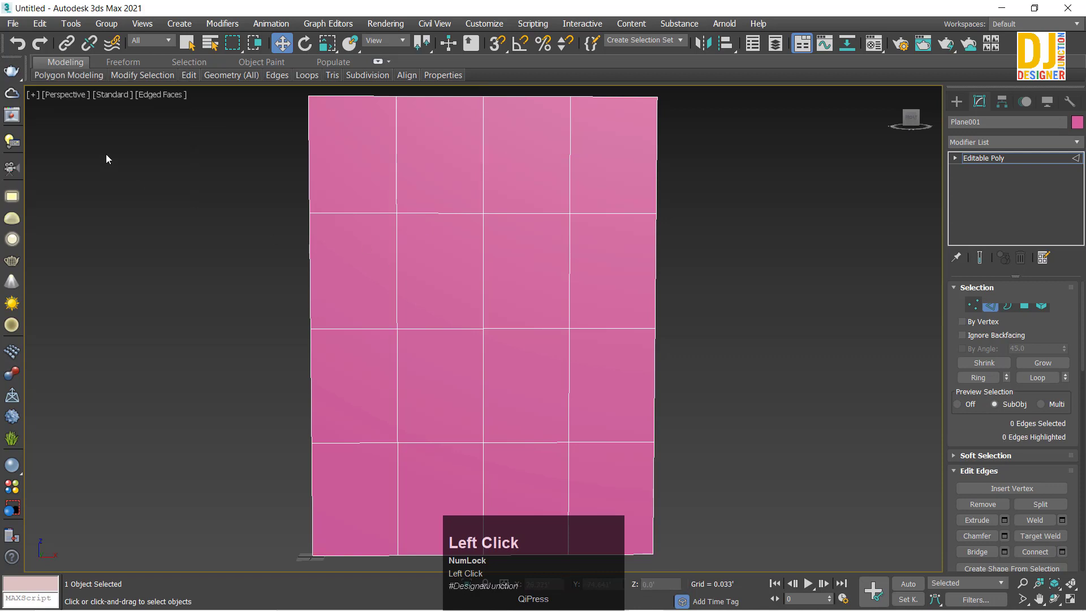
{"action": "mouse_move", "coordinate": [68, 75]}
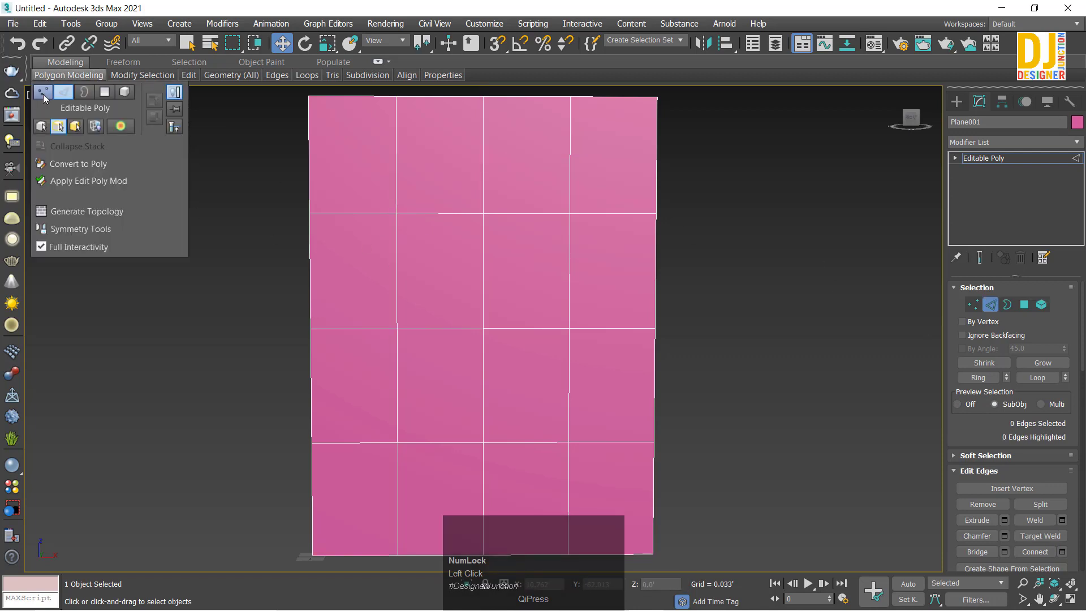
{"action": "left_click", "coordinate": [46, 129]}
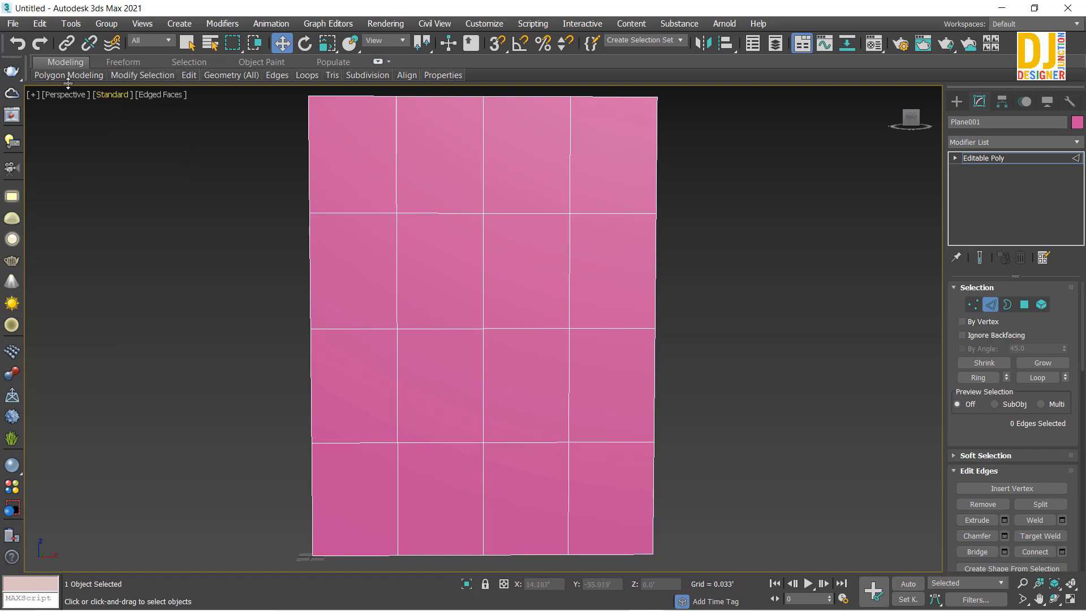
Set the selection preview to SubObj and preview individual edges on the original plane
{"action": "left_click", "coordinate": [45, 78]}
{"action": "scroll", "coordinate": [344, 345], "scroll_direction": "down", "scroll_amount": 4}
{"action": "key", "text": "ctrl+z"}
{"action": "left_click", "coordinate": [774, 355]}
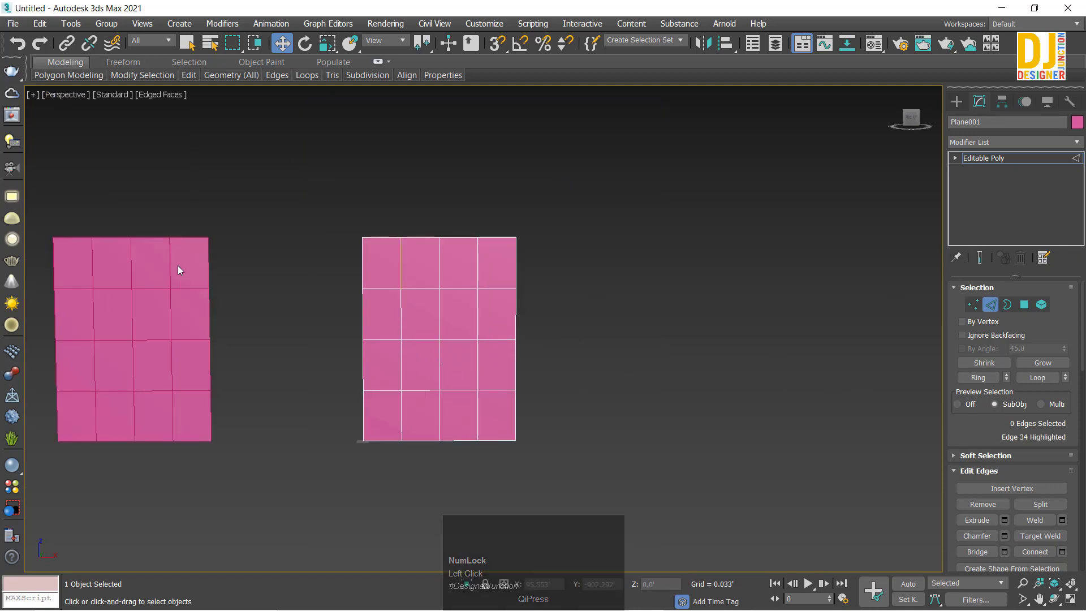
{"action": "middle_click_drag", "start_coordinate": [474, 271], "coordinate": [589, 262]}
{"action": "scroll", "coordinate": [584, 238], "scroll_direction": "up", "scroll_amount": 2}
{"action": "key", "text": "w"}
{"action": "key", "text": "w"}
{"action": "key", "text": "w"}
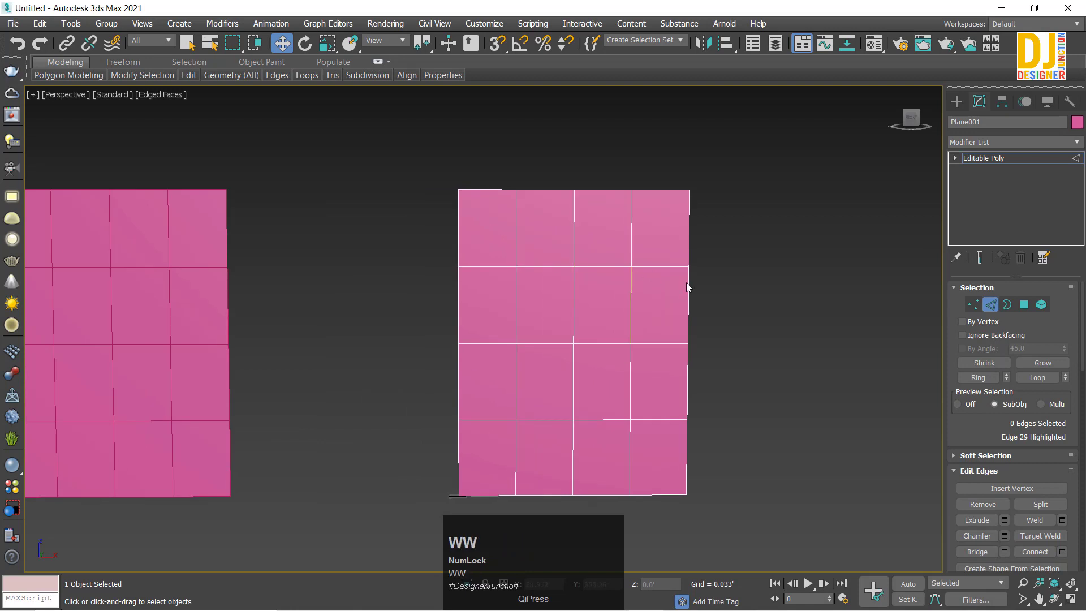
Leave the edge sub-object level of the original plane
{"action": "left_click", "coordinate": [239, 276]}
{"action": "left_click", "coordinate": [987, 158]}
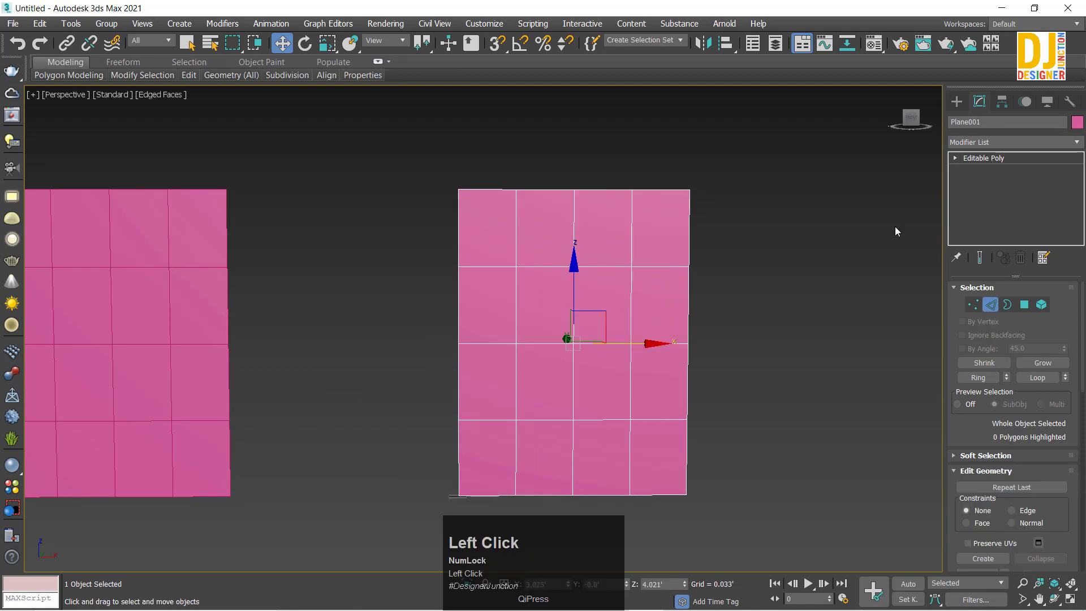
{"action": "left_click", "coordinate": [876, 232]}
Select the copied plane, try converting it to an Editable Poly, and undo the conversion
{"action": "middle_click_drag", "start_coordinate": [203, 259], "coordinate": [251, 250]}
{"action": "left_click", "coordinate": [187, 245]}
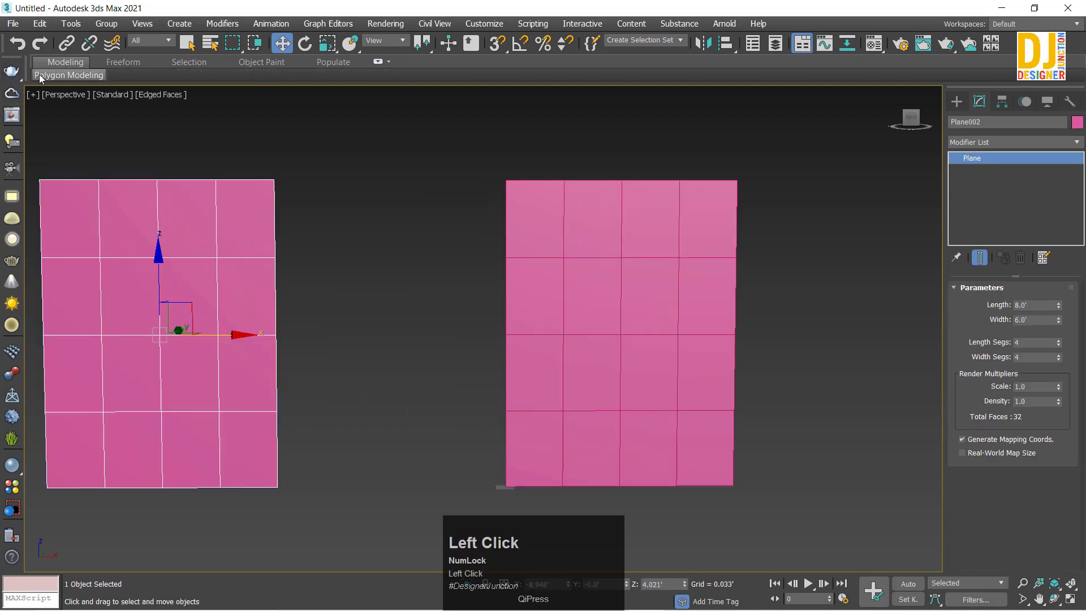
{"action": "mouse_move", "coordinate": [49, 73]}
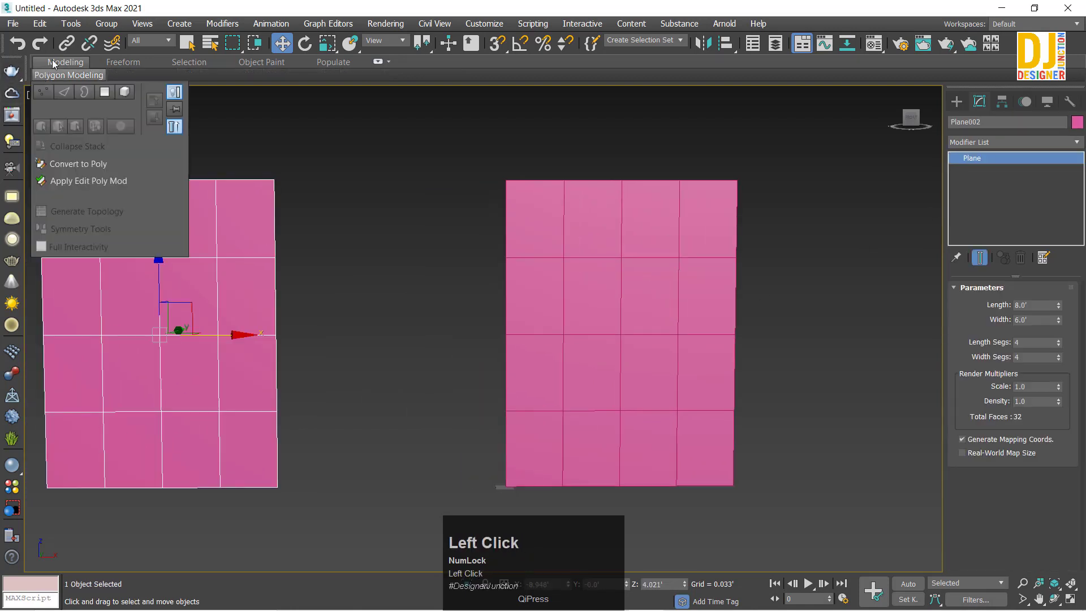
{"action": "left_click", "coordinate": [75, 165]}
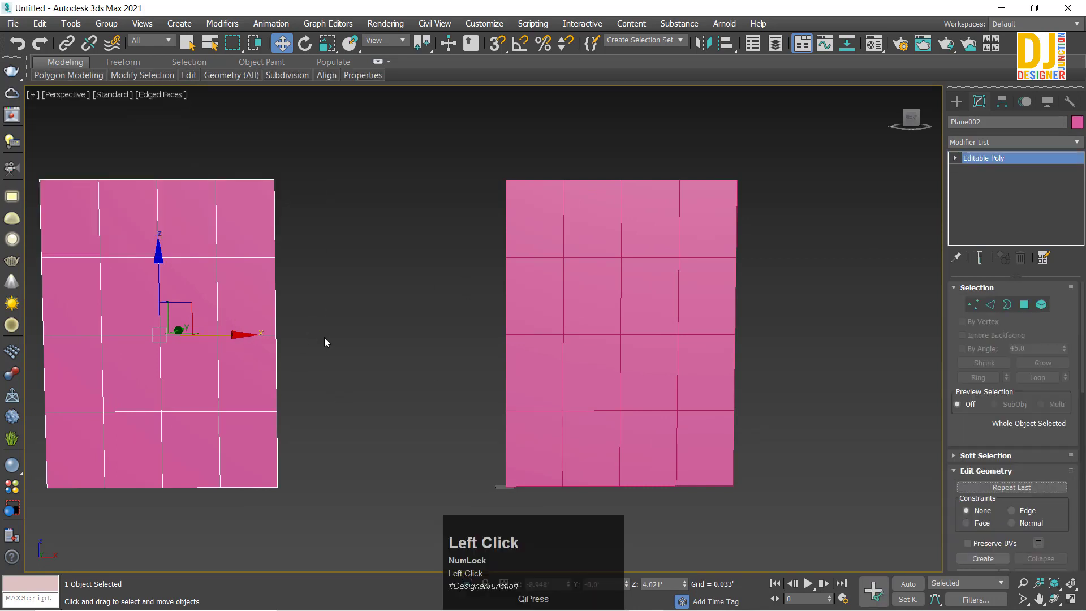
{"action": "key", "text": "ctrl+z"}
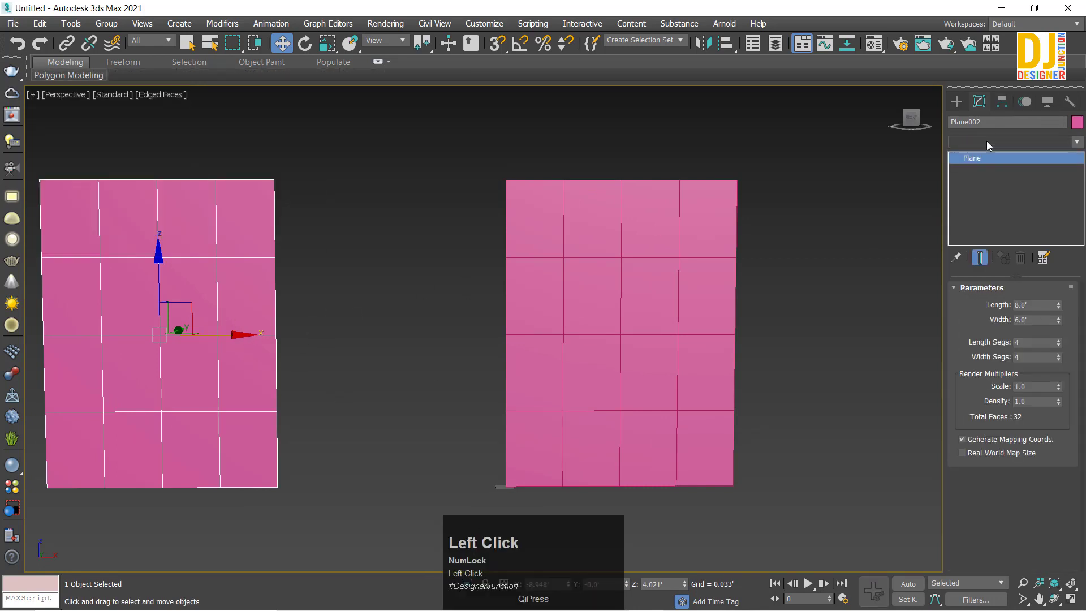
Try the Edit Poly modifier from the modifier list on the copied plane and remove it again
{"action": "key", "text": "e"}
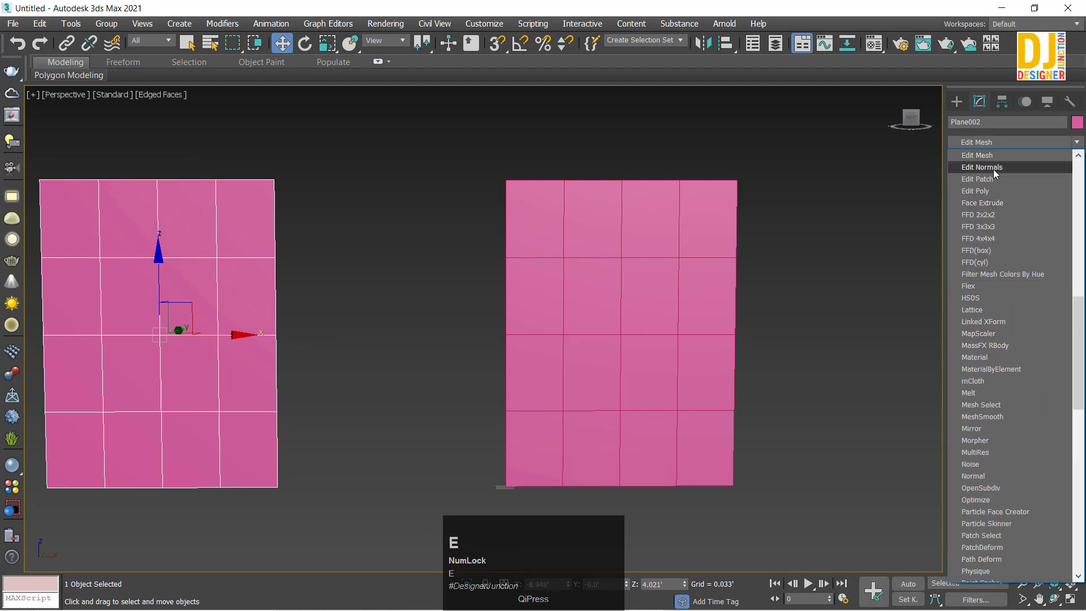
{"action": "left_click", "coordinate": [987, 192]}
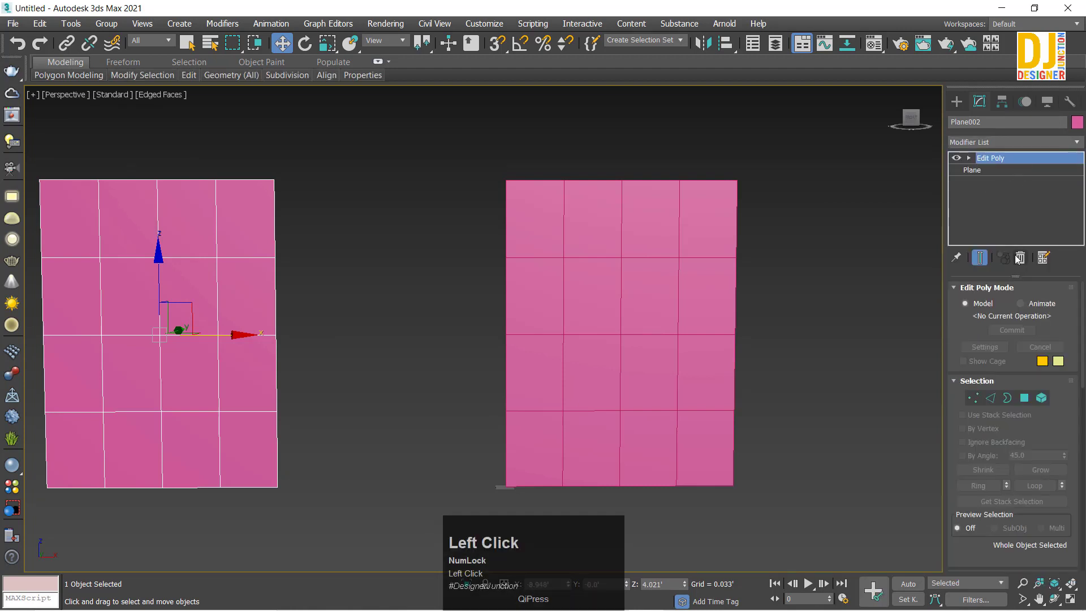
{"action": "left_click", "coordinate": [1019, 257]}
Apply an Edit Poly modifier to the copied plane with the polygon modeling tools
{"action": "mouse_move", "coordinate": [157, 162]}
{"action": "middle_mouse_down"}
{"action": "mouse_move", "coordinate": [271, 165]}
{"action": "mouse_move", "coordinate": [339, 218]}
{"action": "mouse_move", "coordinate": [340, 209]}
{"action": "mouse_move", "coordinate": [285, 205]}
{"action": "middle_mouse_up"}
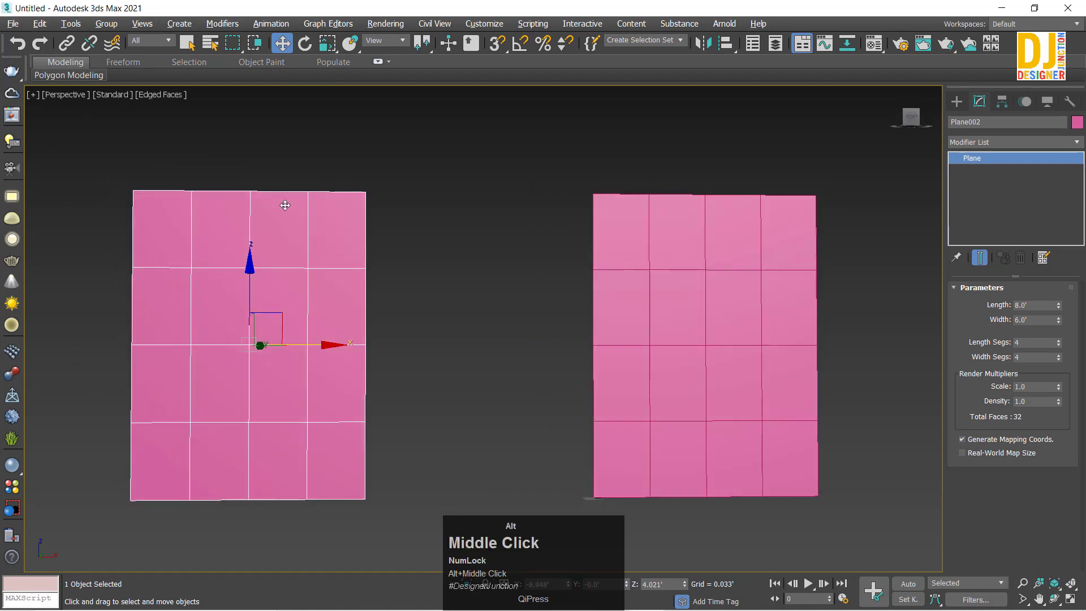
{"action": "left_click", "coordinate": [41, 76]}
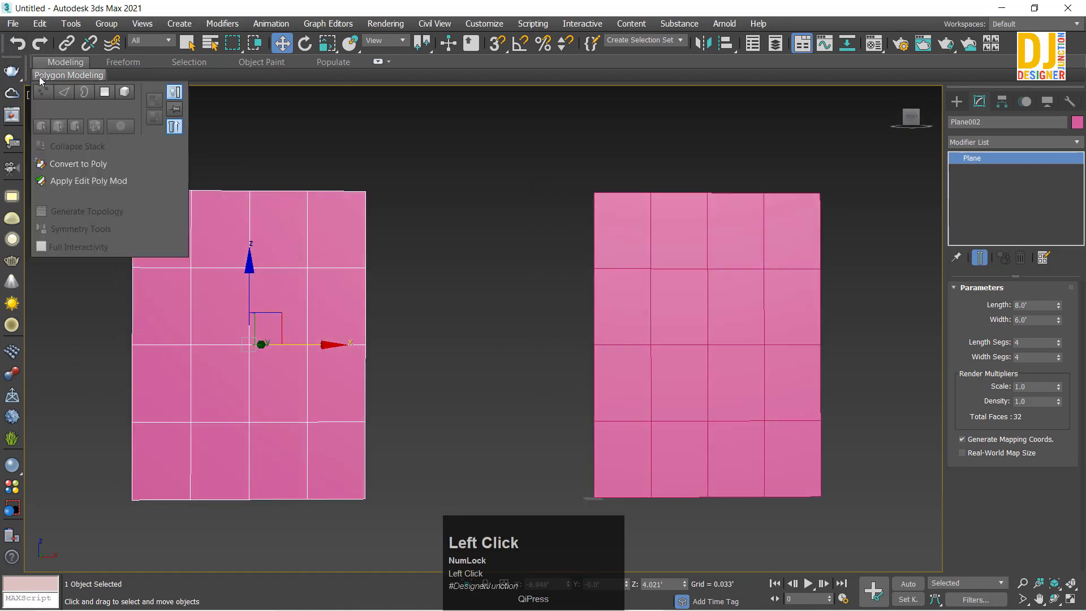
{"action": "left_click", "coordinate": [72, 182]}
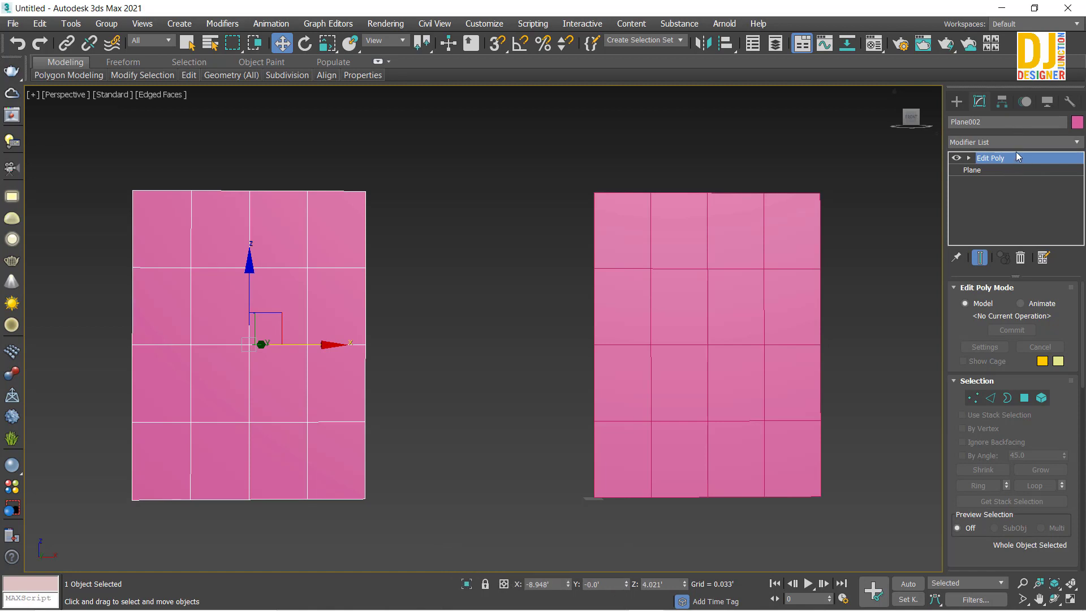
Select the original Editable Poly plane and open the Generate Topology tools for it
{"action": "middle_click_drag", "start_coordinate": [655, 154], "coordinate": [511, 274]}
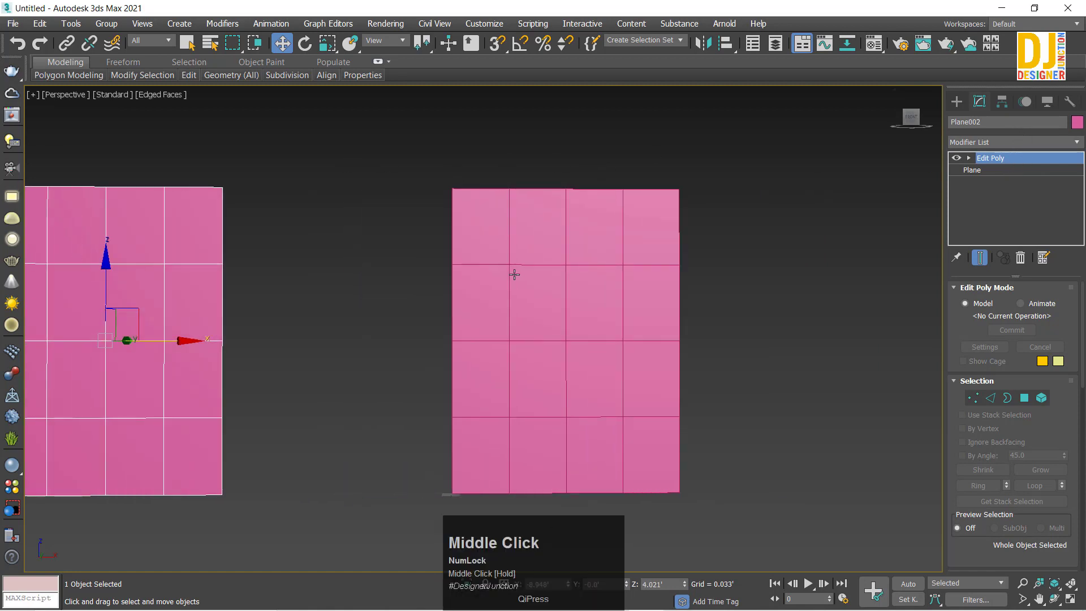
{"action": "left_click", "coordinate": [498, 244]}
{"action": "left_click", "coordinate": [41, 77]}
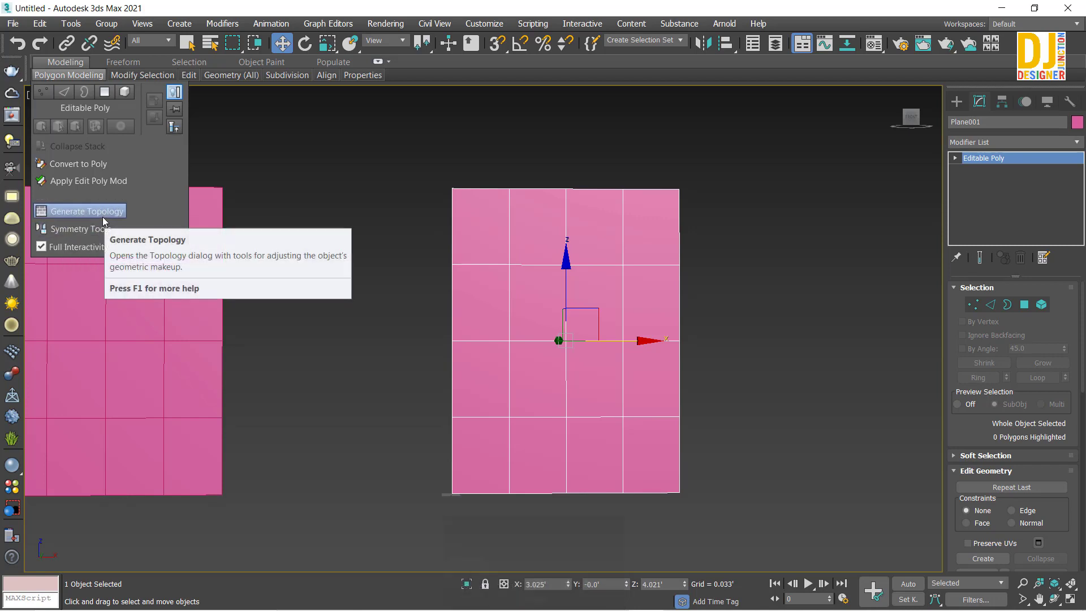
{"action": "left_click", "coordinate": [57, 211]}
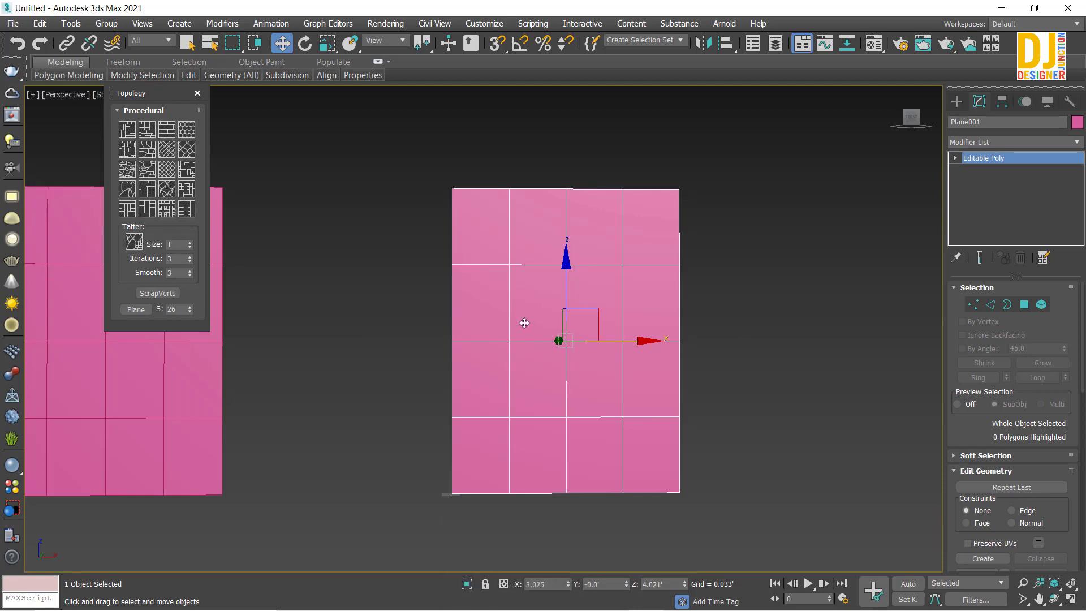
Apply several procedural topology patterns one after another to the original plane and close the Topology dialog
{"action": "left_click", "coordinate": [167, 195]}
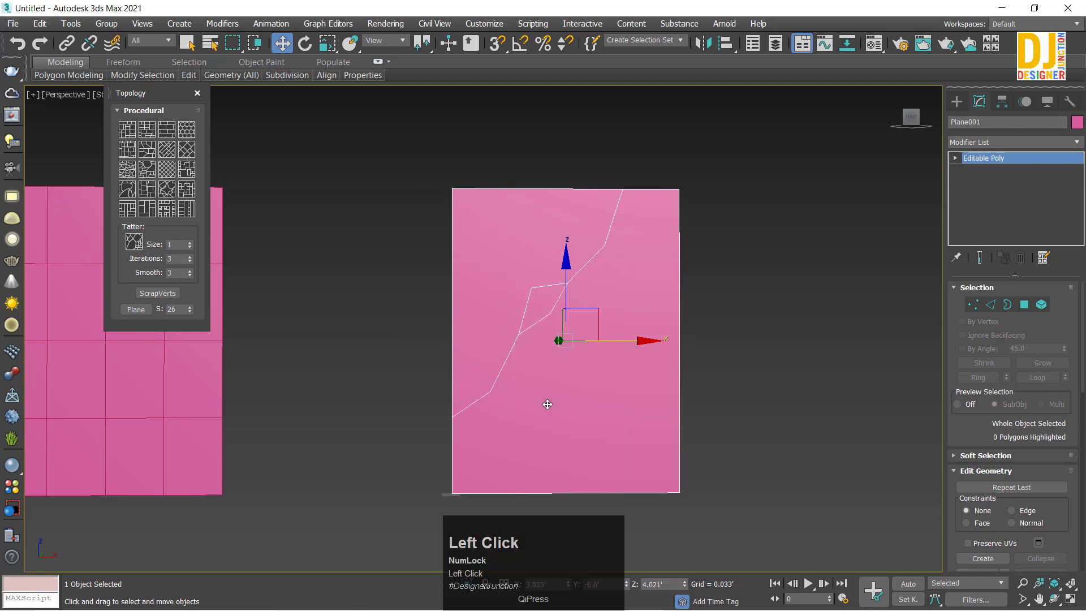
{"action": "left_click", "coordinate": [172, 208]}
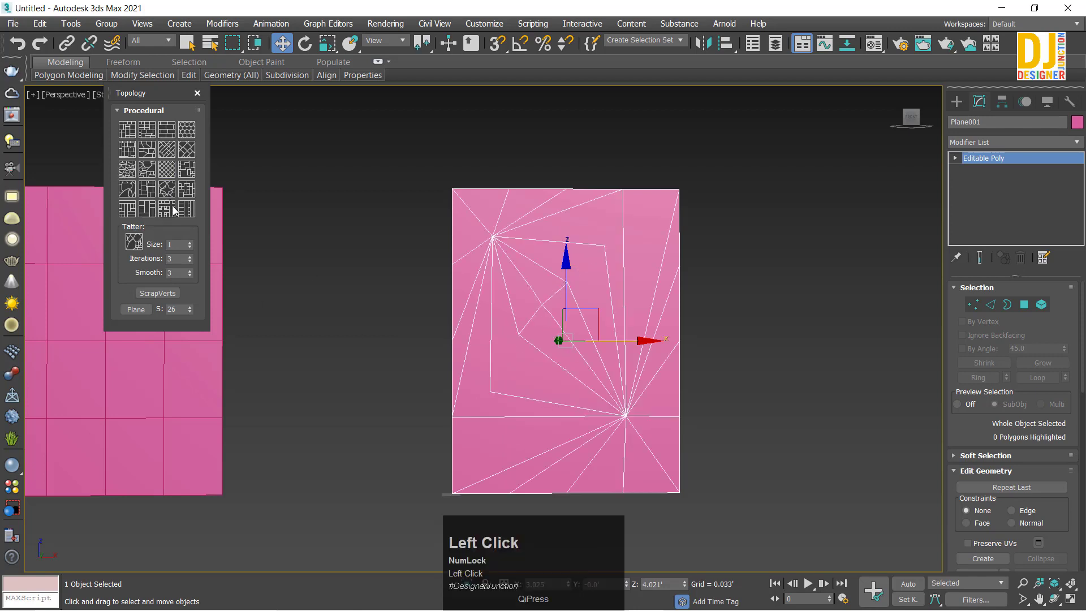
{"action": "left_click", "coordinate": [168, 170]}
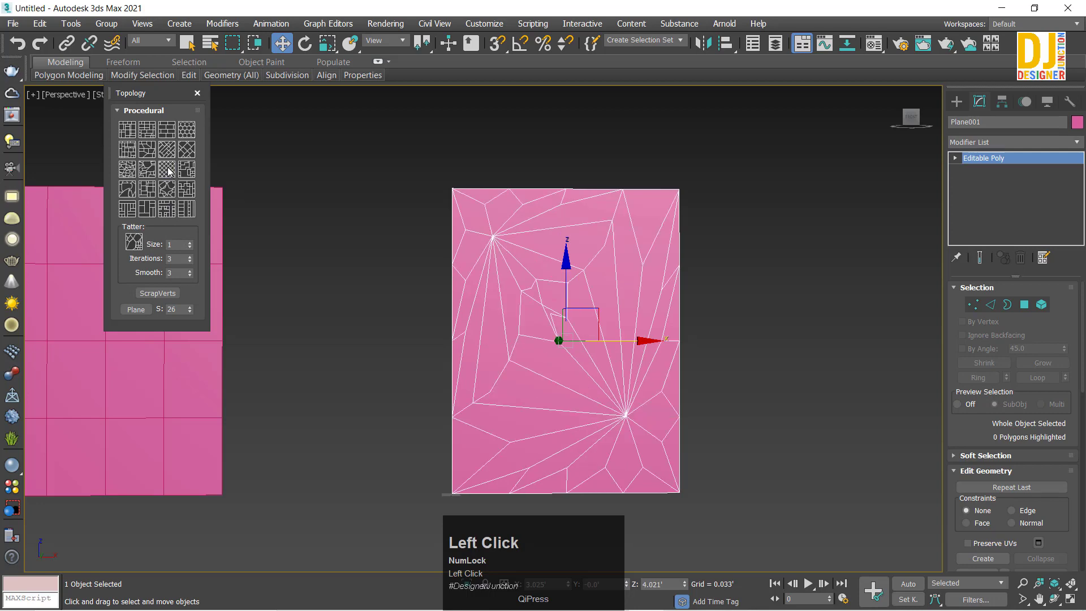
{"action": "scroll", "coordinate": [275, 224], "scroll_direction": "up", "scroll_amount": 3}
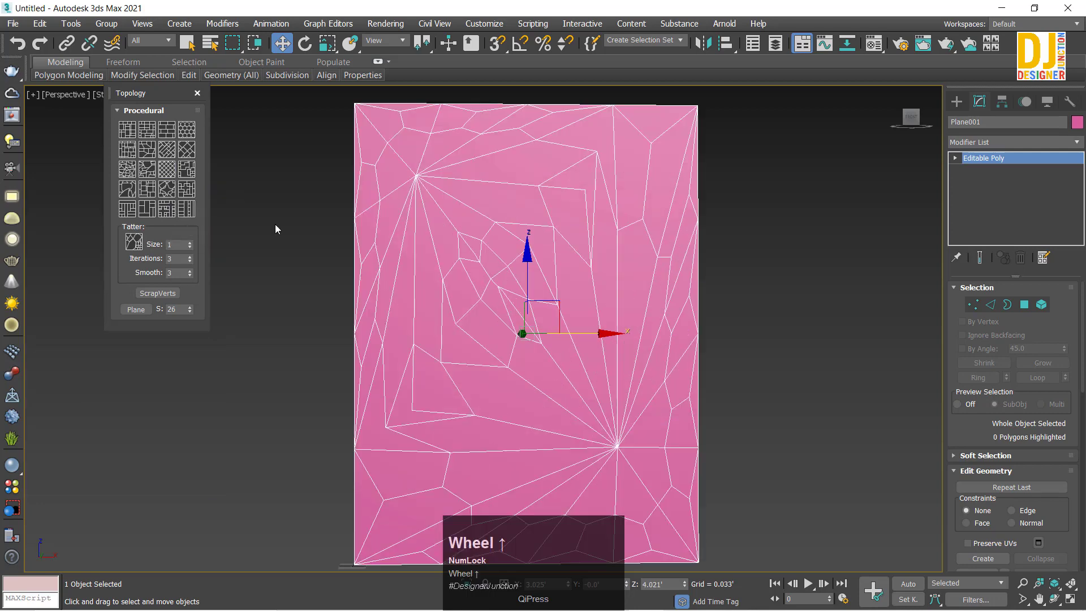
{"action": "left_click", "coordinate": [179, 173]}
{"action": "left_click", "coordinate": [168, 161]}
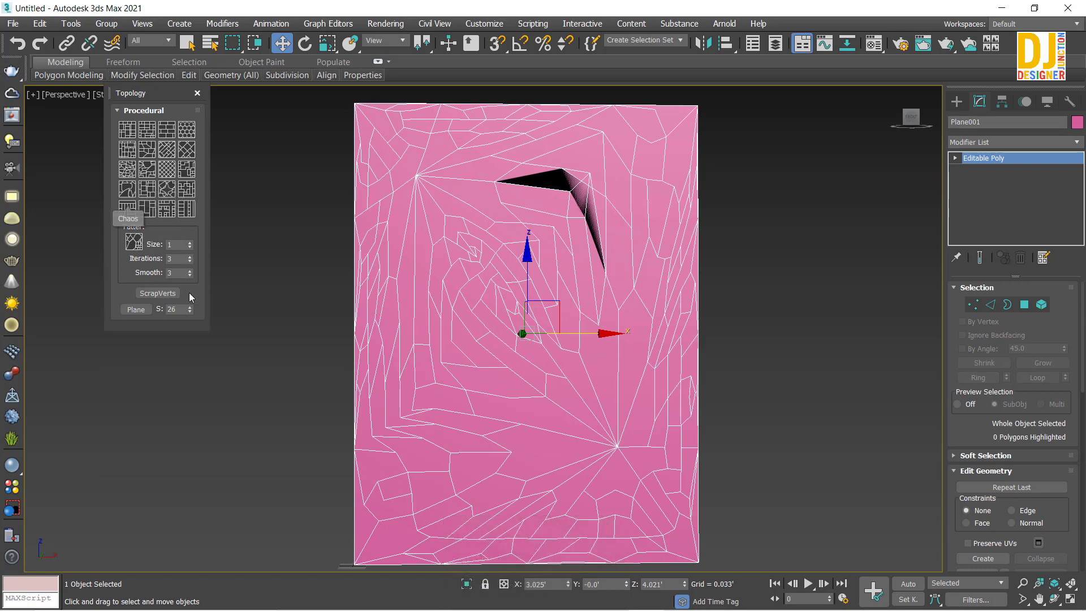
{"action": "left_click", "coordinate": [197, 93]}
Inspect the patterned mesh of the original plane and move the plane along X to about 2.26'
{"action": "scroll", "coordinate": [643, 301], "scroll_direction": "down", "scroll_amount": 4}
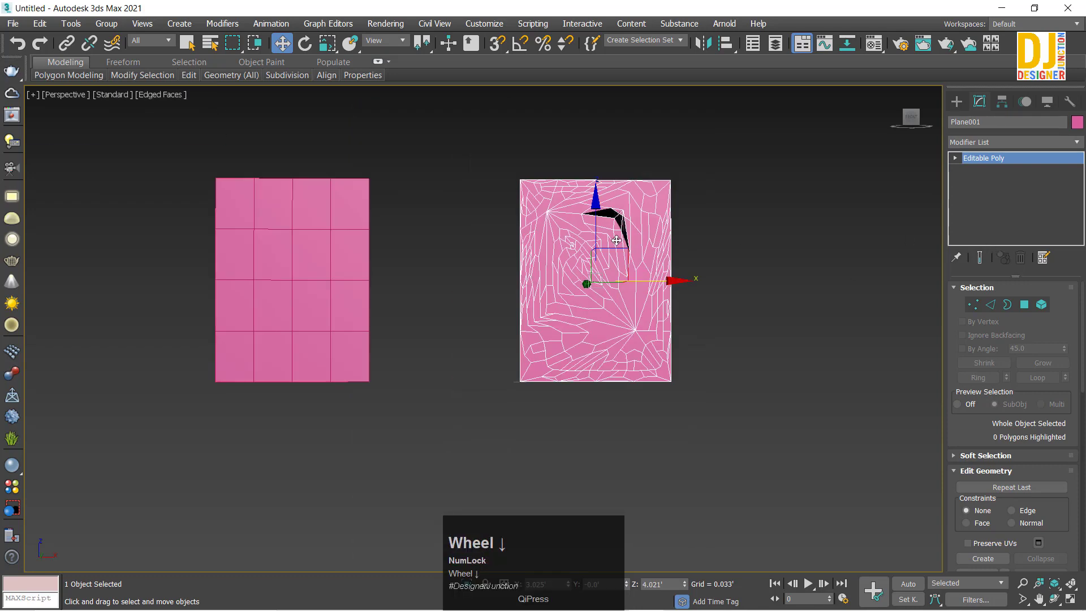
{"action": "middle_click_drag", "start_coordinate": [643, 301], "coordinate": [661, 283]}
{"action": "scroll", "coordinate": [467, 369], "scroll_direction": "up", "scroll_amount": 5}
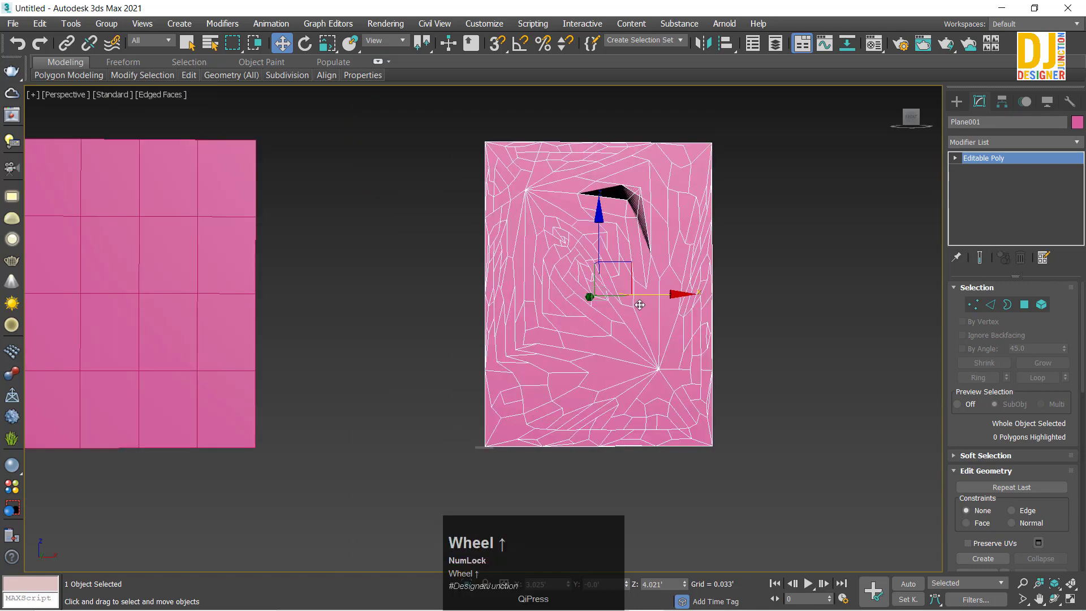
{"action": "scroll", "coordinate": [803, 239], "scroll_direction": "down", "scroll_amount": 3}
{"action": "key", "text": "z"}
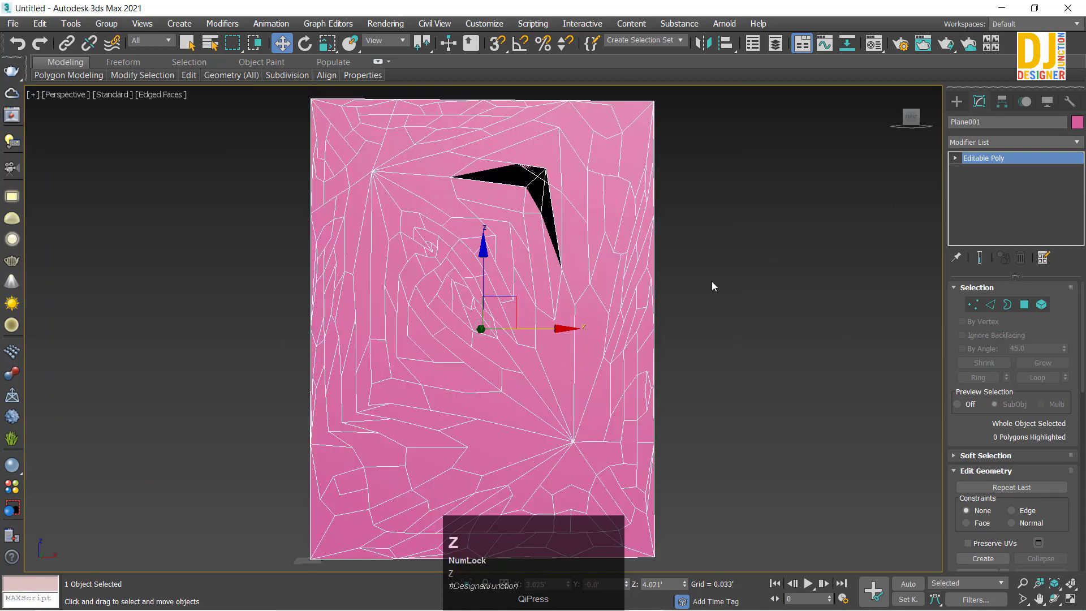
{"action": "middle_click_drag", "start_coordinate": [583, 316], "coordinate": [647, 323], "text": "alt"}
{"action": "key", "text": "z"}
{"action": "scroll", "coordinate": [647, 322], "scroll_direction": "down", "scroll_amount": 4}
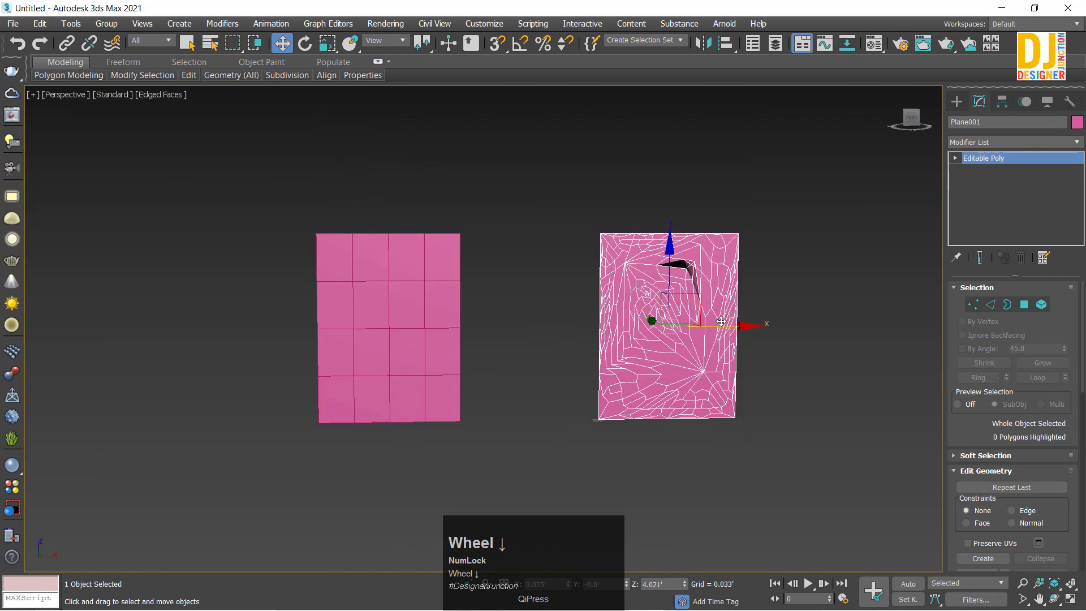
{"action": "left_click_drag", "start_coordinate": [732, 327], "coordinate": [759, 340]}
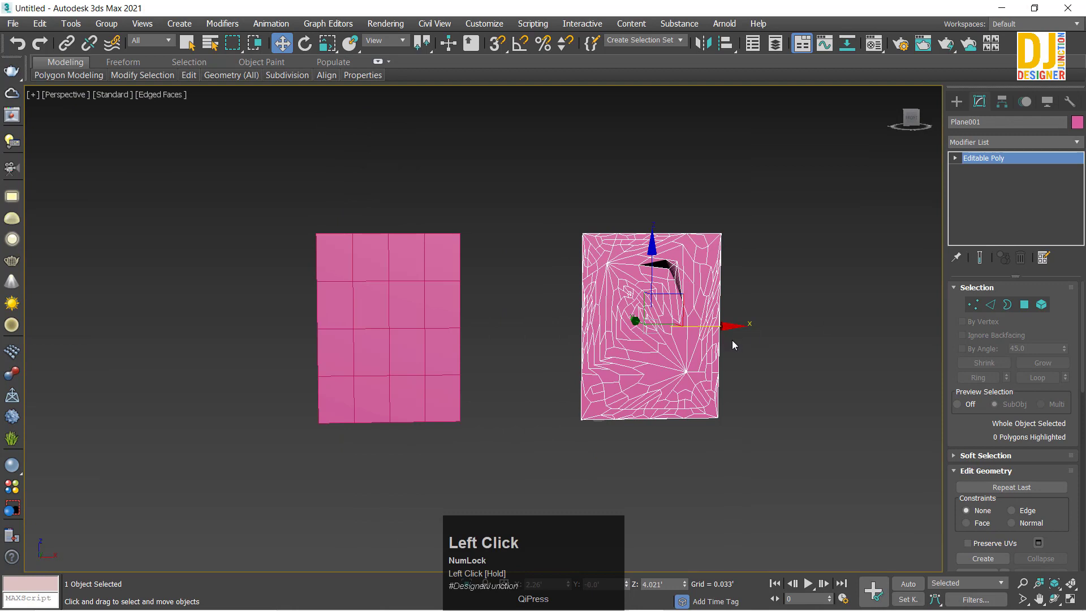
Delete the copied plane and undo the deletion
{"action": "left_click", "coordinate": [358, 306]}
{"action": "key", "text": "Delete"}
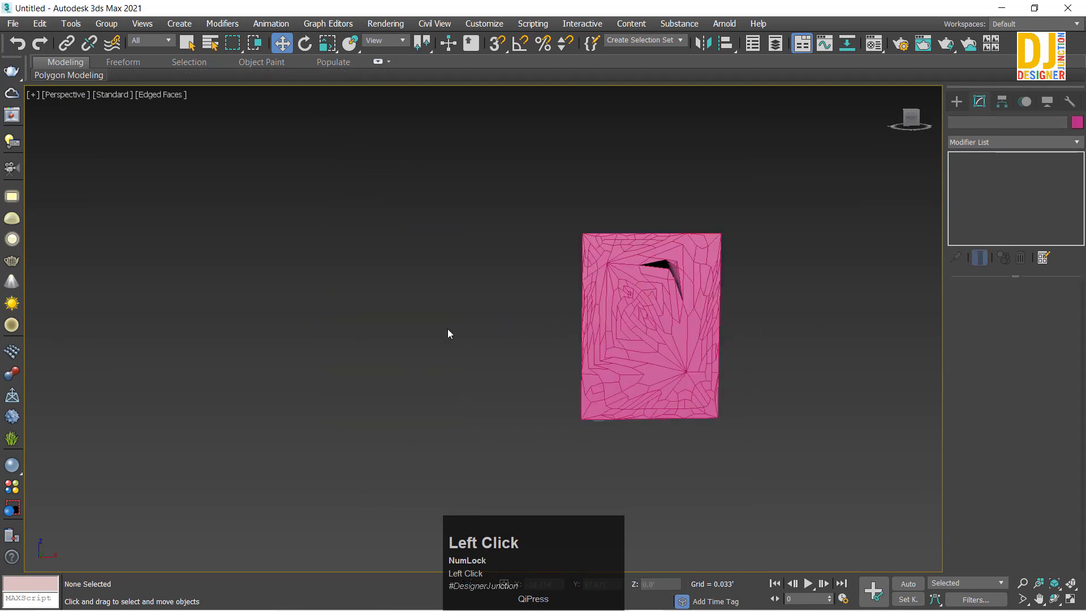
{"action": "key", "text": "ctrl+z"}
Delete the patterned original plane and move the remaining copied plane along X to about 2.945'
{"action": "left_click", "coordinate": [758, 399]}
{"action": "left_click", "coordinate": [669, 380]}
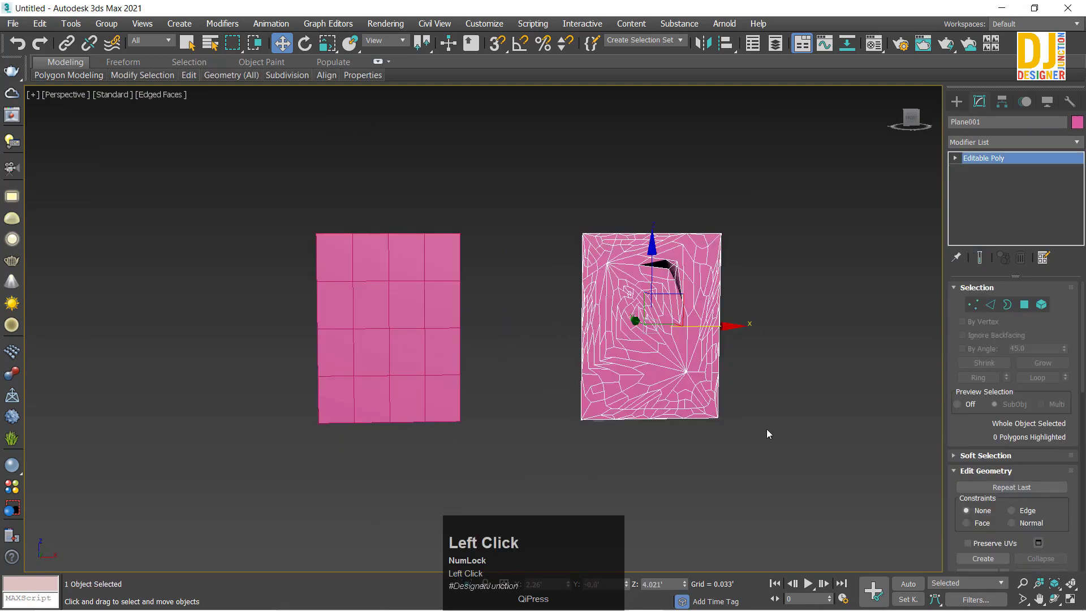
{"action": "key", "text": "Delete"}
{"action": "left_click", "coordinate": [401, 350]}
{"action": "left_click_drag", "start_coordinate": [434, 342], "coordinate": [684, 361]}
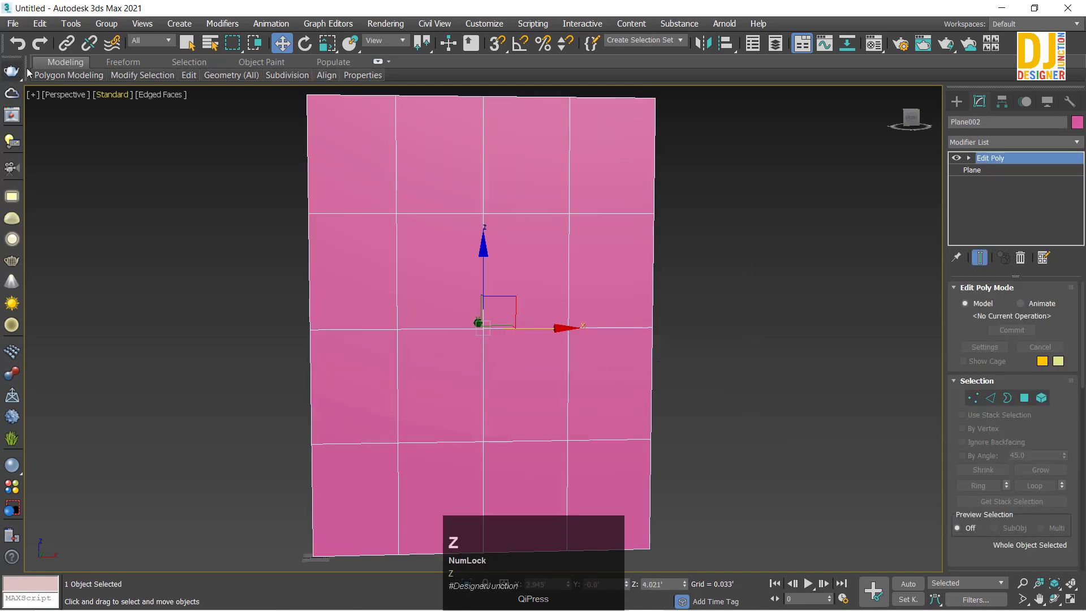
Open the Generate Topology tools for the remaining Edit Poly plane and apply several procedural patterns to it
{"action": "left_click", "coordinate": [62, 74]}
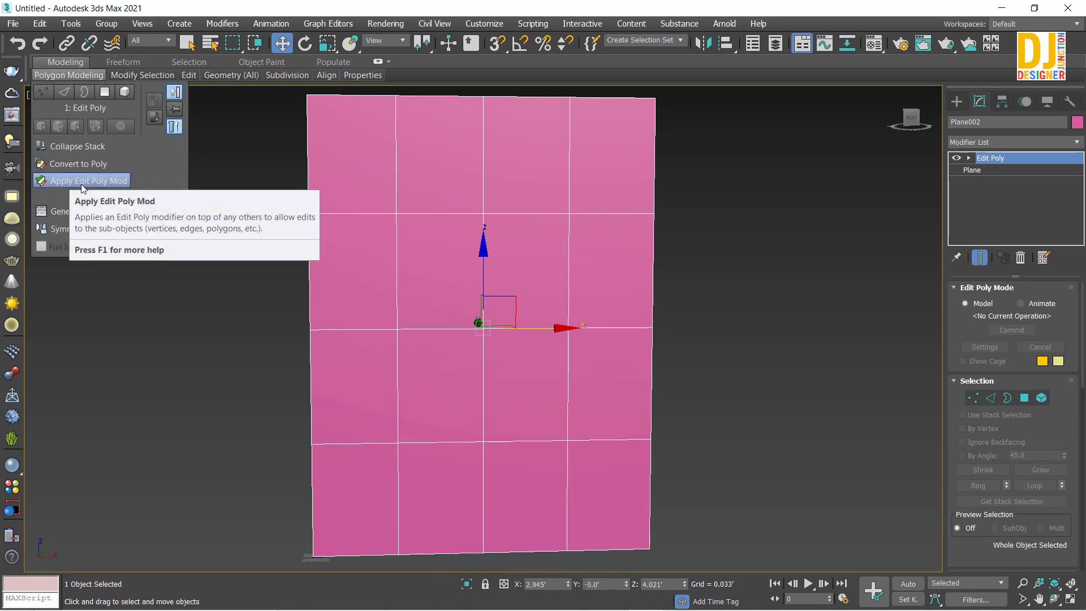
{"action": "left_click", "coordinate": [58, 212]}
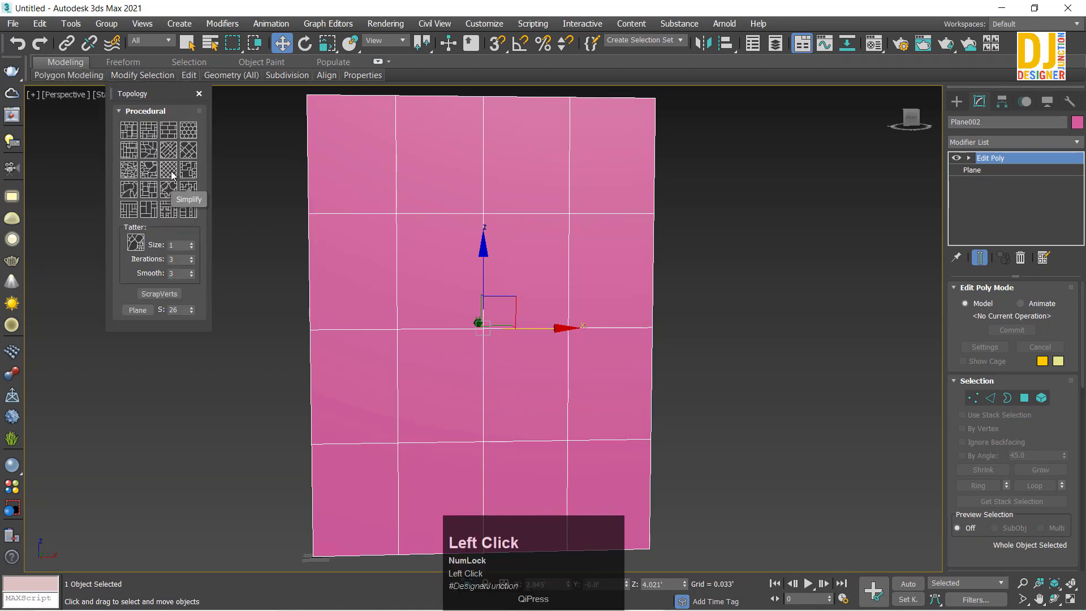
{"action": "left_click", "coordinate": [171, 174]}
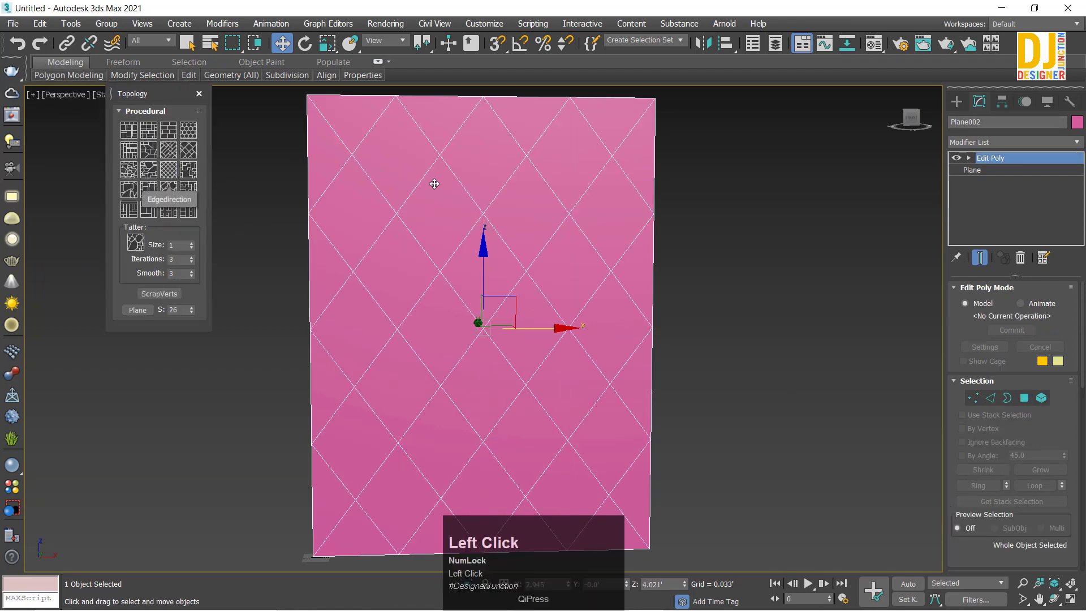
{"action": "middle_click_drag", "start_coordinate": [503, 256], "coordinate": [447, 307], "text": "alt"}
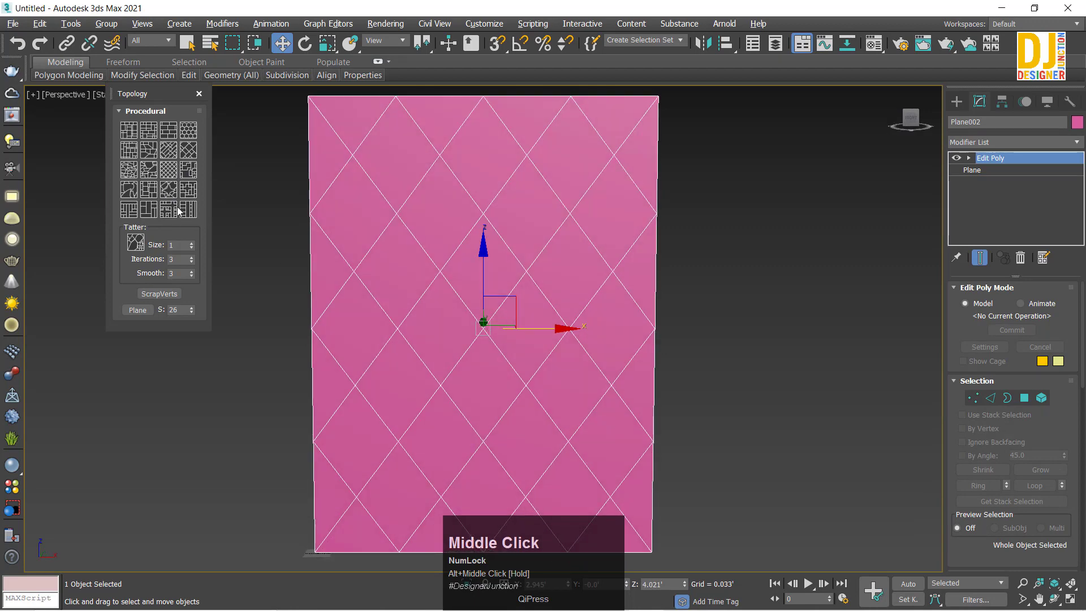
{"action": "left_click", "coordinate": [129, 176]}
{"action": "left_click", "coordinate": [145, 158]}
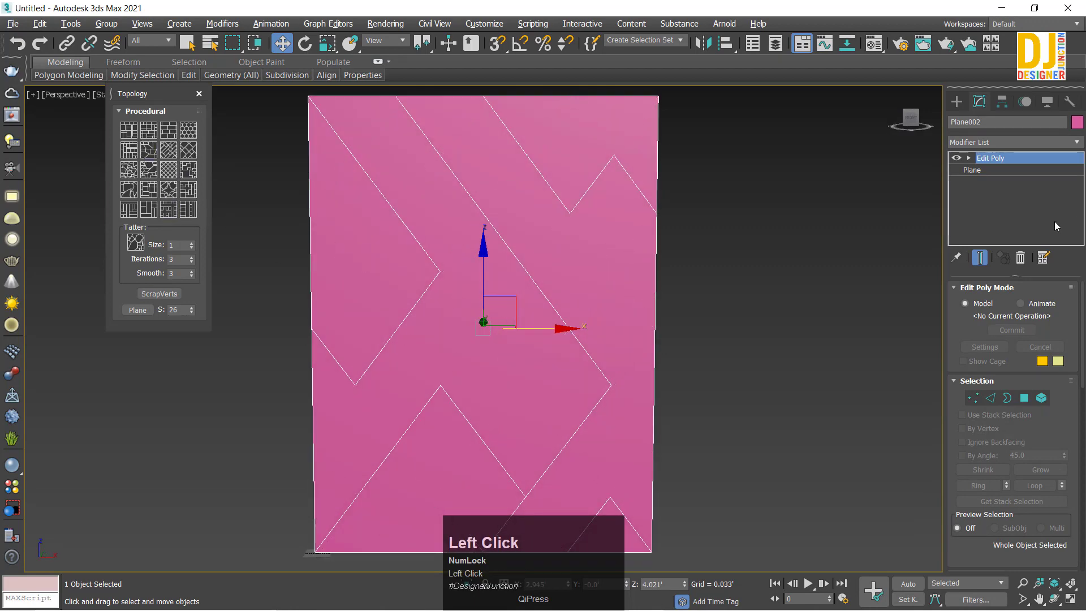
Remove the Edit Poly modifier from the remaining plane and close the Topology dialog
{"action": "left_click", "coordinate": [1021, 258]}
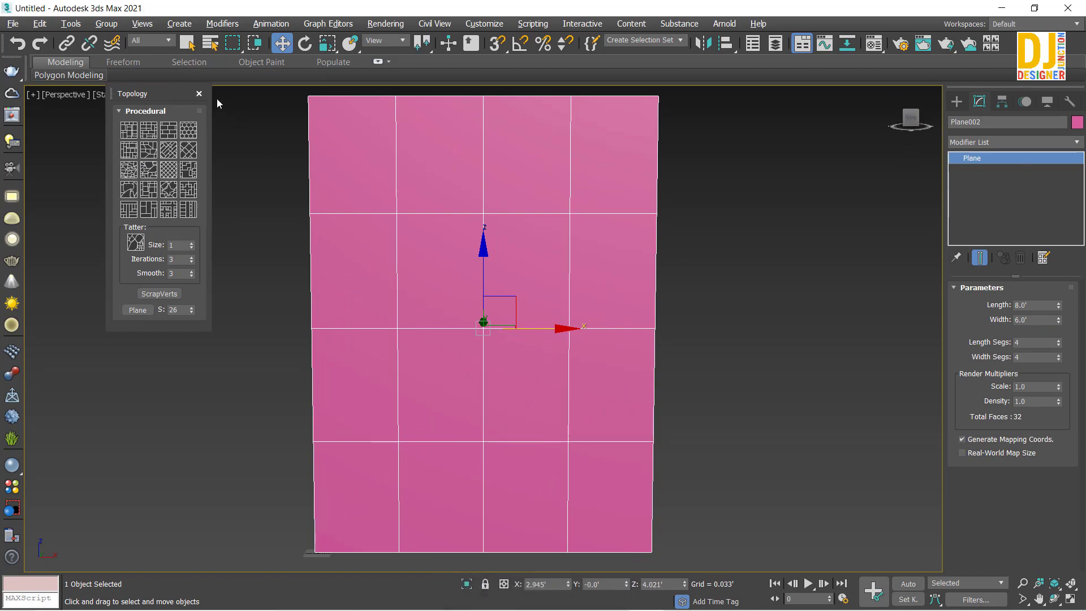
{"action": "left_click", "coordinate": [199, 94]}
Apply an Edit Poly modifier to the plane through the polygon modeling tools
{"action": "middle_click_drag", "start_coordinate": [574, 301], "coordinate": [574, 295], "text": "alt"}
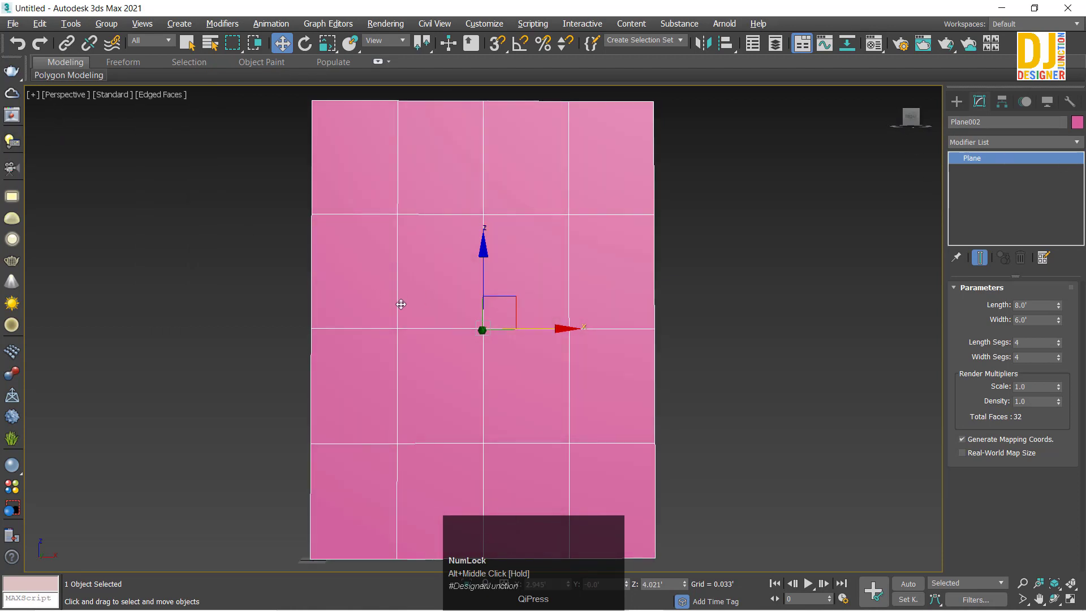
{"action": "key", "text": "z"}
{"action": "middle_click_drag", "start_coordinate": [482, 324], "coordinate": [516, 321], "text": "alt"}
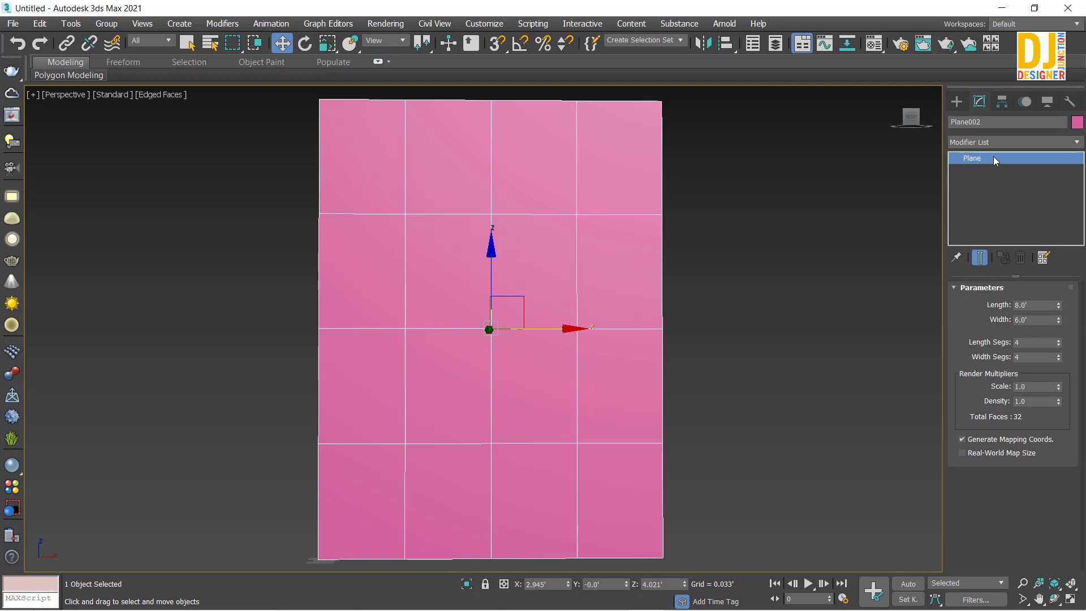
{"action": "right_click", "coordinate": [47, 94]}
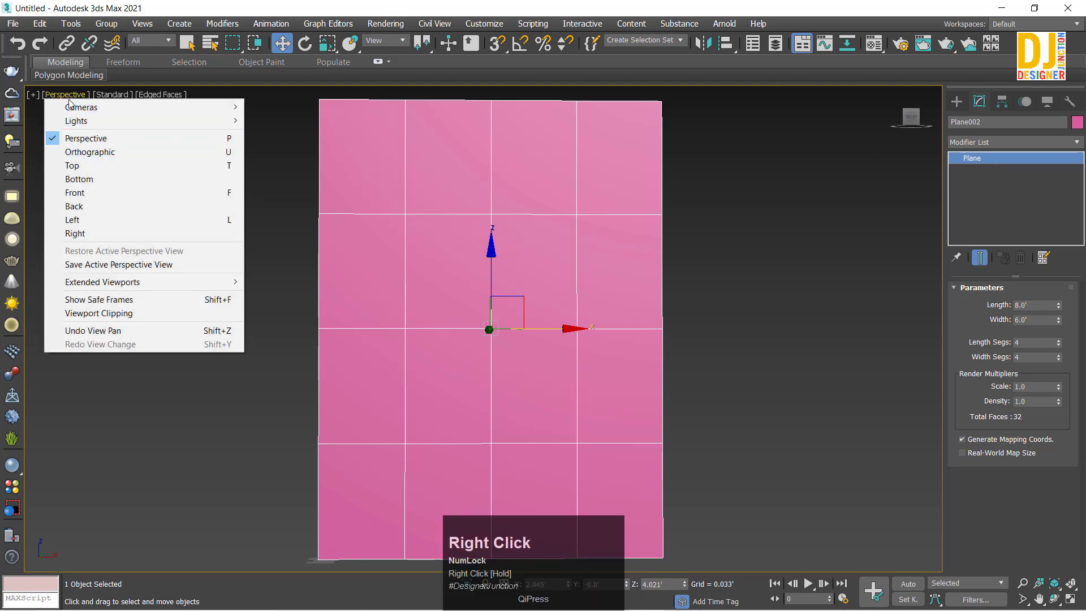
{"action": "left_click", "coordinate": [38, 77]}
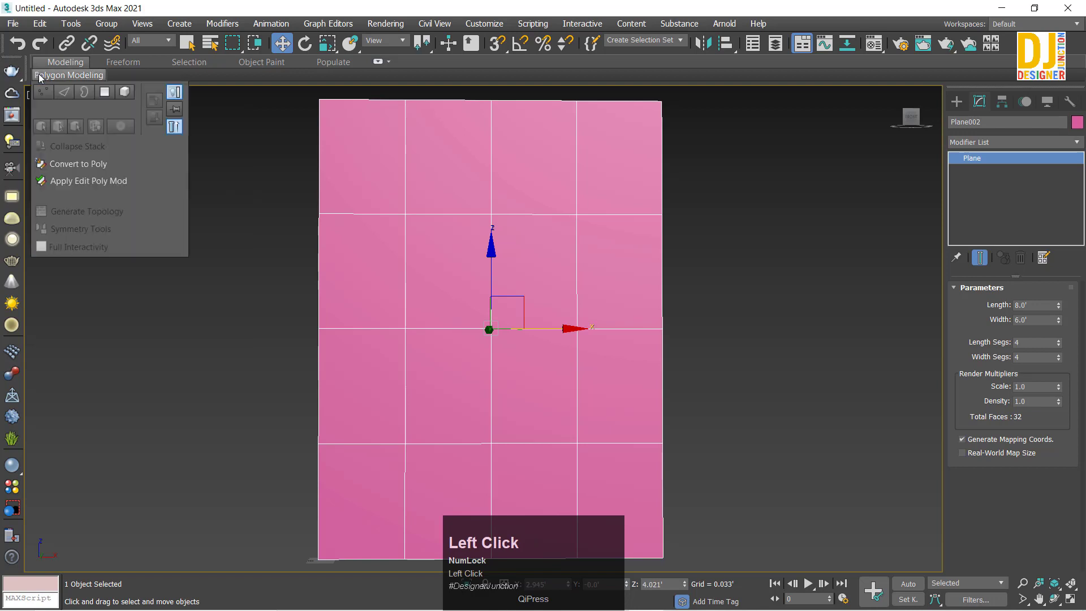
{"action": "left_click", "coordinate": [61, 180]}
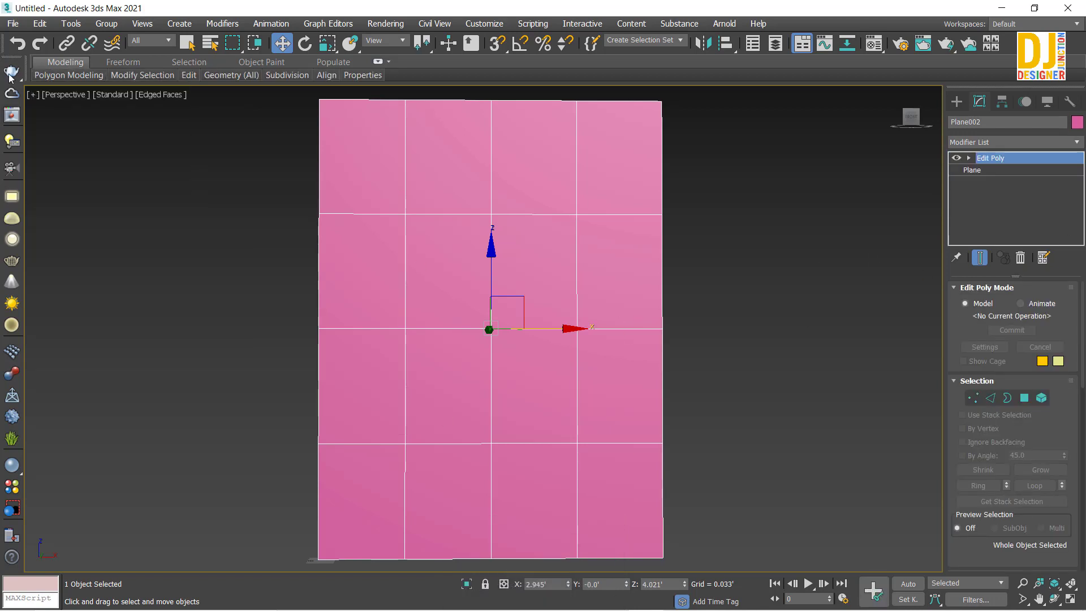
Remove the Edit Poly modifier from the plane's modifier stack, returning to the base Plane parameters
{"action": "mouse_move", "coordinate": [41, 75]}
{"action": "left_click_drag", "start_coordinate": [981, 337], "coordinate": [985, 304]}
{"action": "left_click_drag", "start_coordinate": [1039, 400], "coordinate": [1039, 481]}
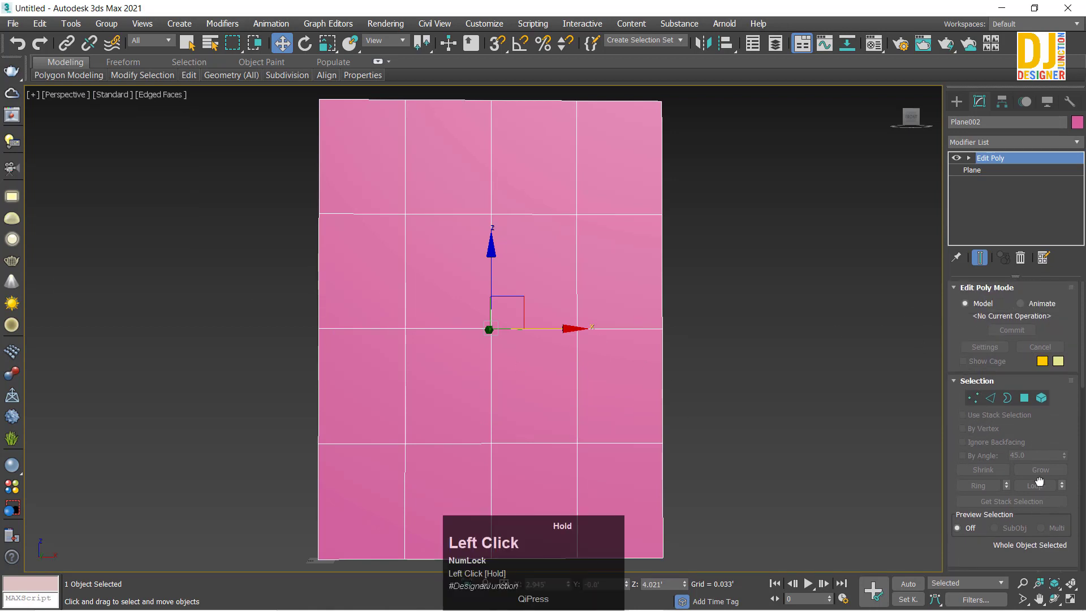
{"action": "left_click", "coordinate": [972, 170]}
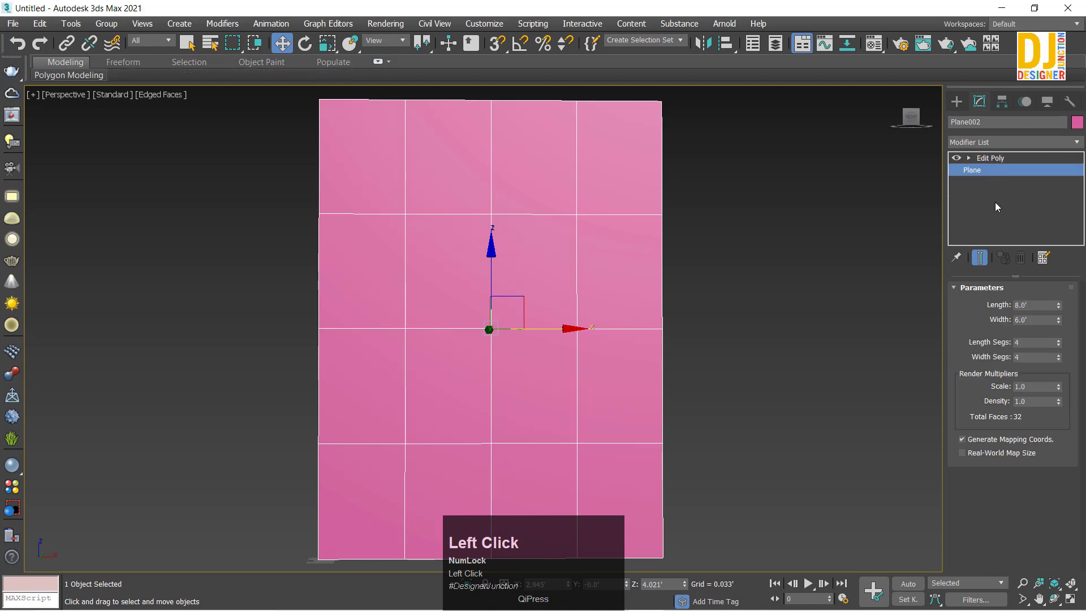
{"action": "left_click", "coordinate": [996, 162]}
{"action": "left_click", "coordinate": [1021, 258]}
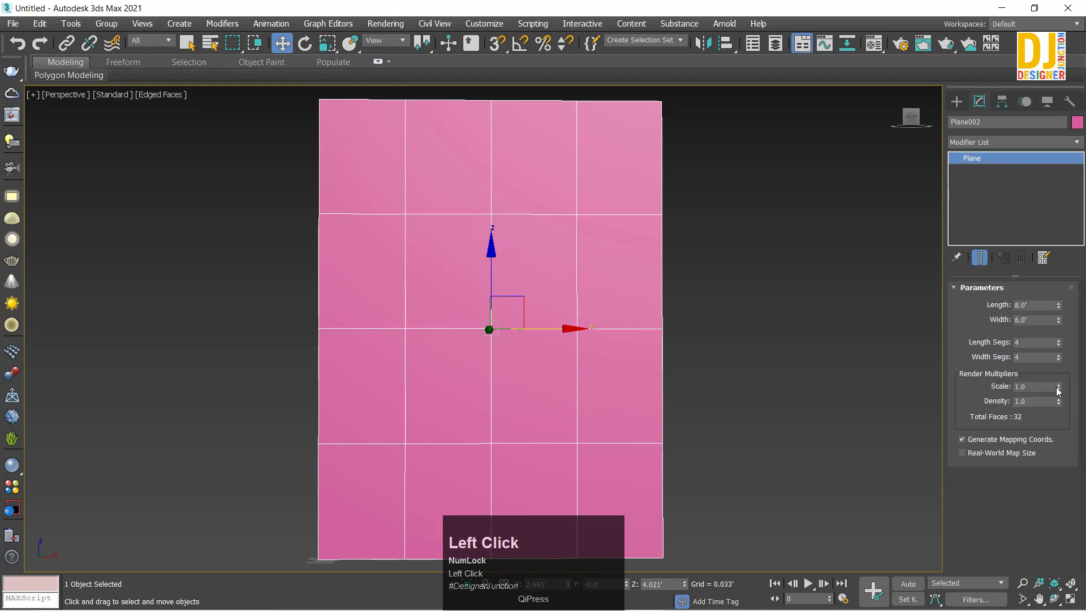
Set the plane to 23 length segments and 17 width segments, add Edit Poly and bring up the Generate Topology patterns
{"action": "left_click_drag", "start_coordinate": [1058, 343], "coordinate": [1059, 370]}
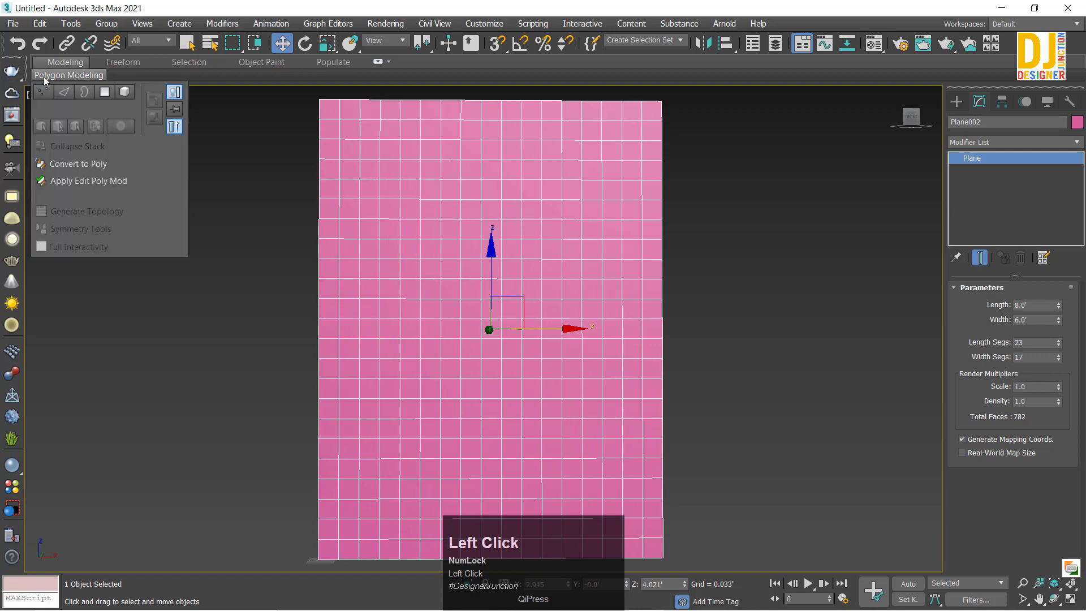
{"action": "left_click", "coordinate": [102, 185]}
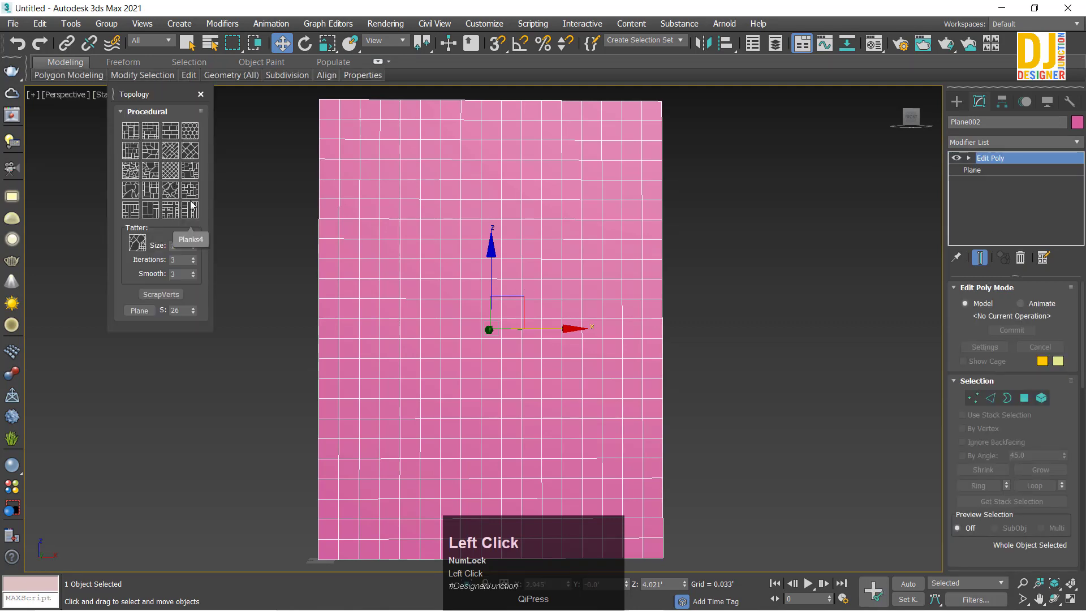
Apply the procedural topology pattern of diagonal crossing lines to the whole plane
{"action": "left_click", "coordinate": [170, 171]}
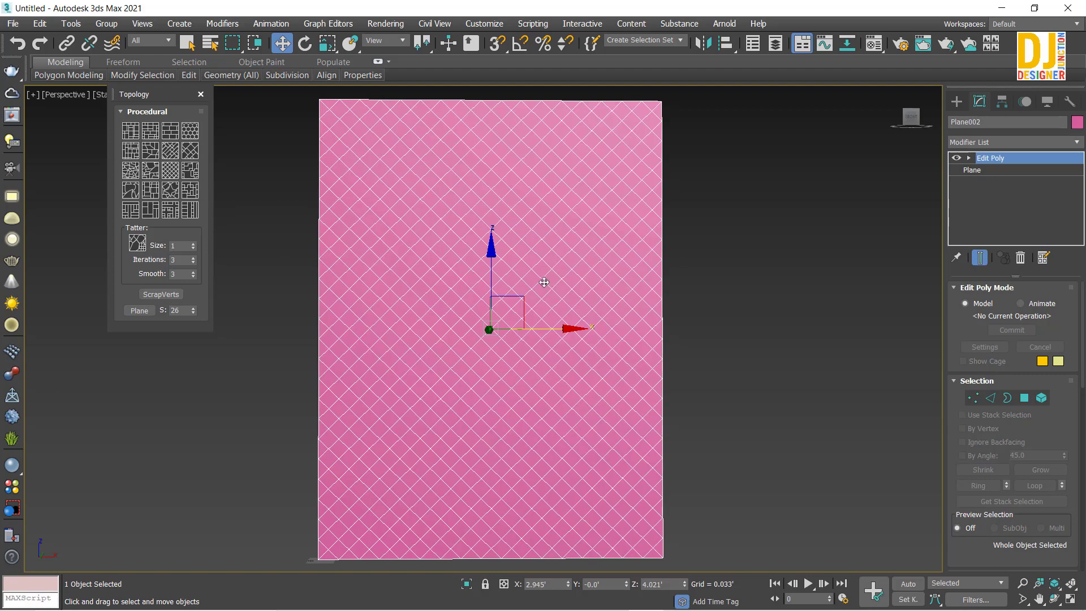
{"action": "key", "text": "z"}
{"action": "middle_click_drag", "start_coordinate": [260, 225], "coordinate": [611, 368], "text": "alt"}
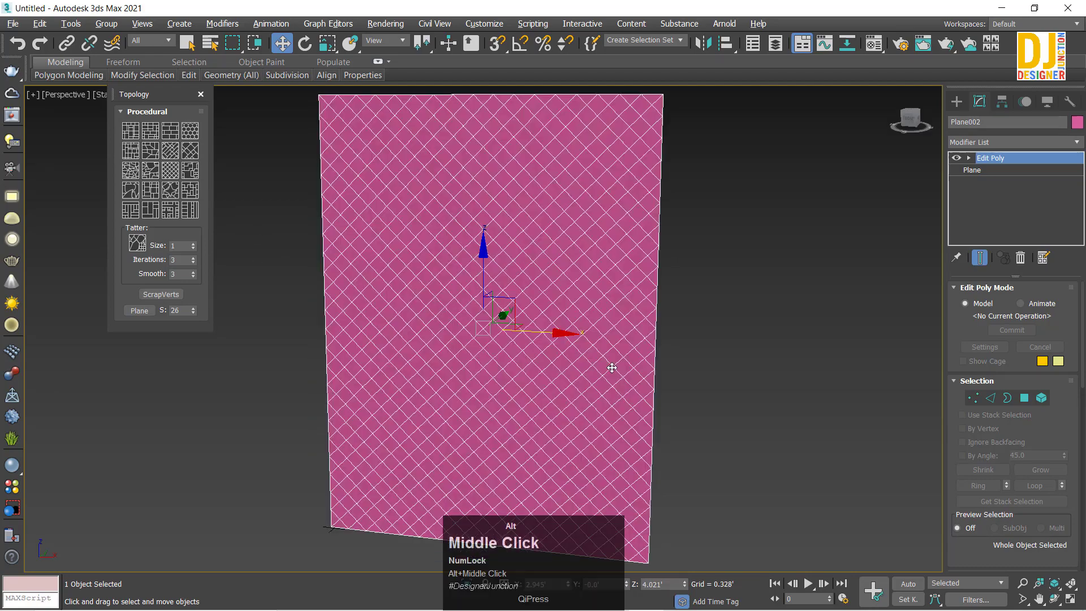
{"action": "key", "text": "z"}
{"action": "middle_click_drag", "start_coordinate": [605, 276], "coordinate": [480, 260], "text": "alt"}
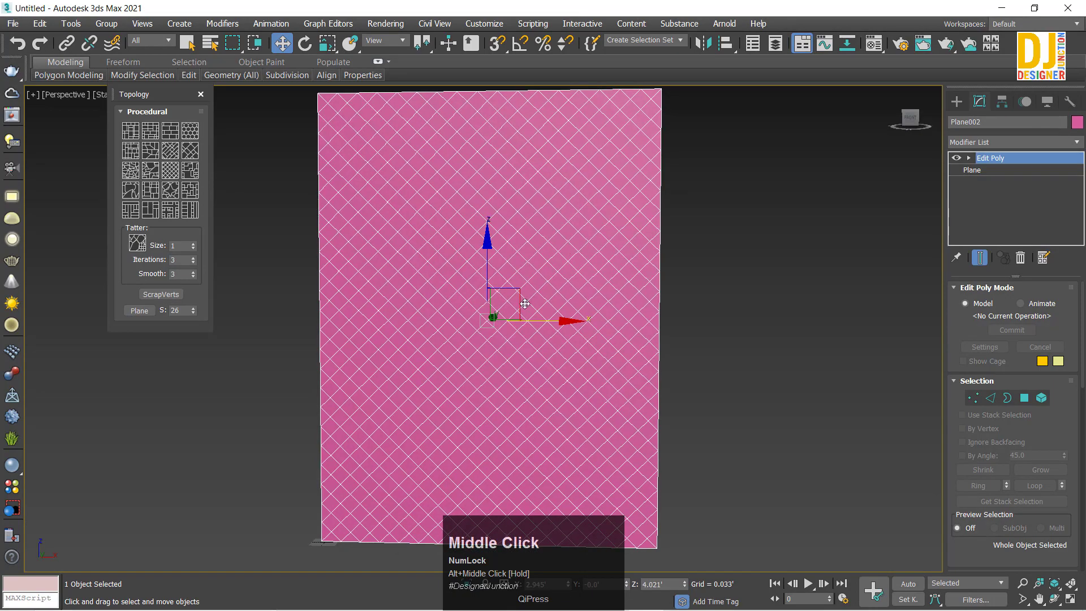
{"action": "middle_click_drag", "start_coordinate": [524, 303], "coordinate": [501, 321], "text": "alt"}
{"action": "key", "text": "z"}
{"action": "scroll", "coordinate": [516, 325], "scroll_direction": "up", "scroll_amount": 2}
{"action": "key", "text": "z"}
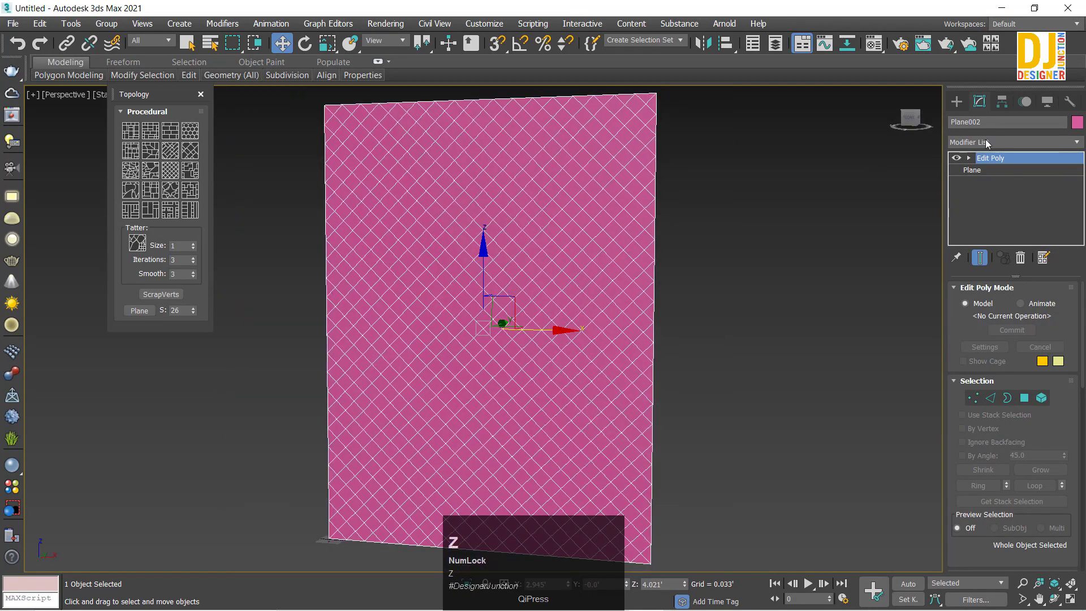
Add a Lattice modifier above Edit Poly on the patterned plane
{"action": "left_click", "coordinate": [985, 140]}
{"action": "left_click", "coordinate": [985, 140]}
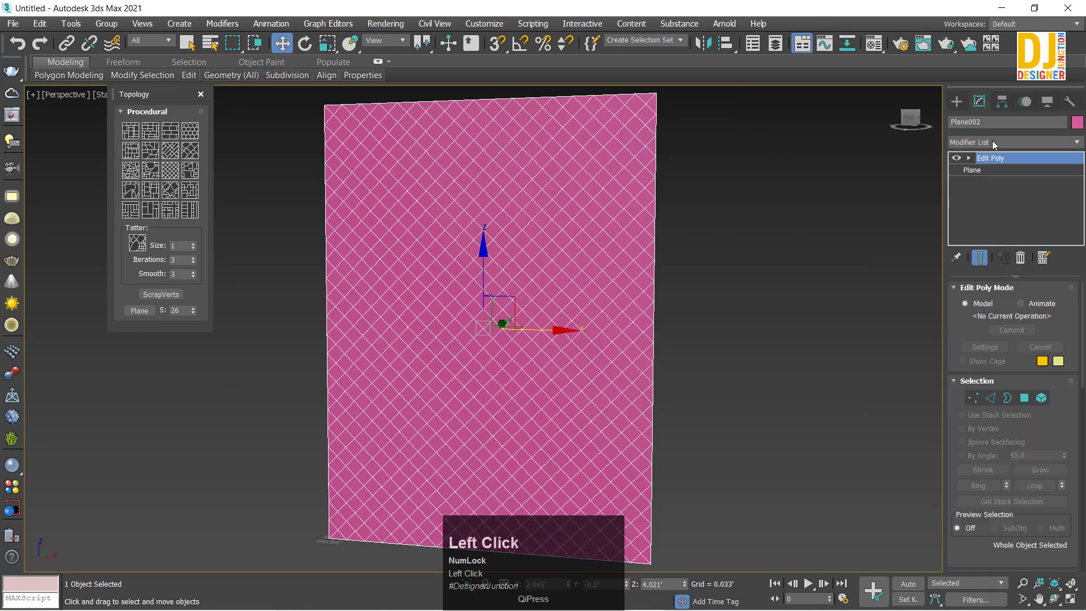
{"action": "left_click", "coordinate": [992, 140]}
{"action": "key", "text": "l"}
{"action": "left_click", "coordinate": [972, 157]}
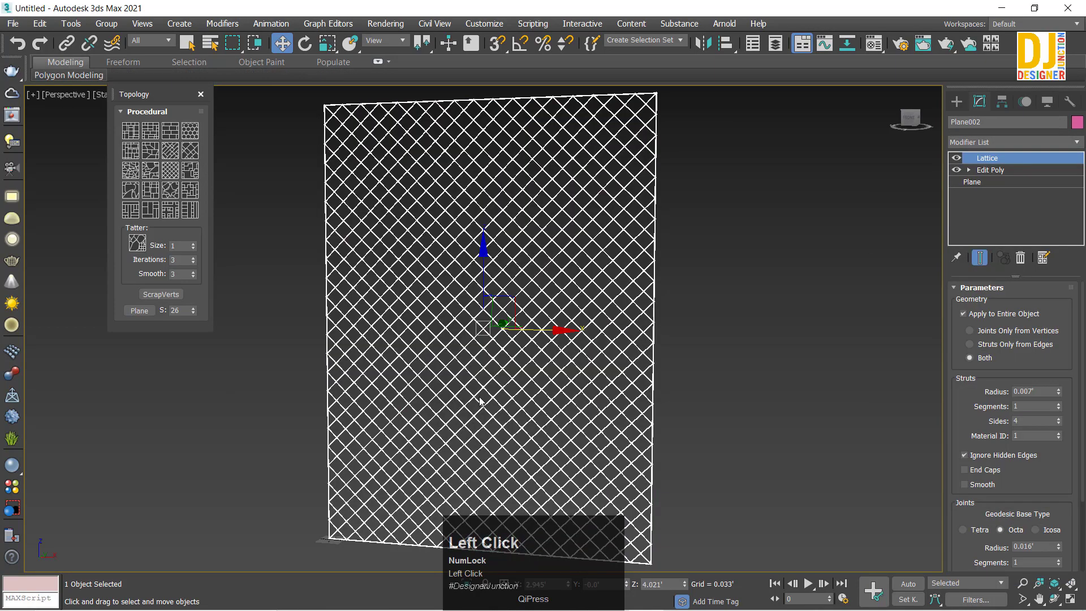
Examine the lattice's struts and joints up close, both deselected and selected
{"action": "middle_click_drag", "start_coordinate": [480, 400], "coordinate": [564, 380]}
{"action": "scroll", "coordinate": [451, 322], "scroll_direction": "up", "scroll_amount": 3}
{"action": "middle_click_drag", "start_coordinate": [450, 322], "coordinate": [650, 320], "text": "alt"}
{"action": "scroll", "coordinate": [557, 323], "scroll_direction": "up", "scroll_amount": 4}
{"action": "key", "text": "z"}
{"action": "key", "text": "e"}
{"action": "left_click", "coordinate": [764, 328]}
{"action": "key", "text": "w"}
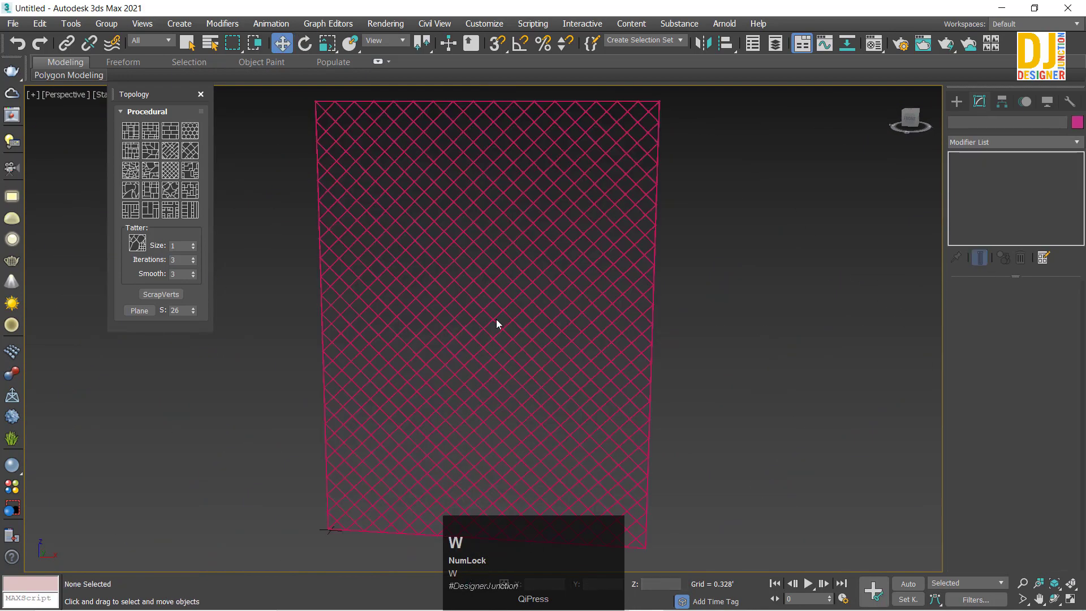
{"action": "left_click_drag", "start_coordinate": [410, 331], "coordinate": [411, 332]}
{"action": "key", "text": "z"}
{"action": "middle_click_drag", "start_coordinate": [411, 332], "coordinate": [588, 347], "text": "alt"}
{"action": "scroll", "coordinate": [512, 332], "scroll_direction": "up", "scroll_amount": 5}
Review the base Plane and Edit Poly levels of the stack, accepting the topology warning, and return to the Lattice level
{"action": "left_click", "coordinate": [960, 182]}
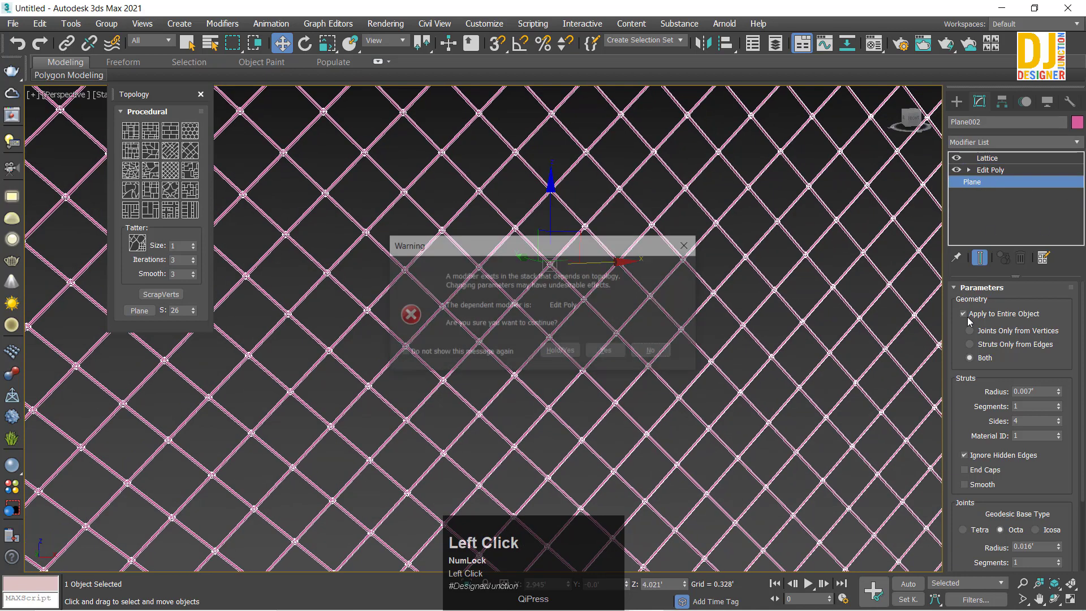
{"action": "left_click", "coordinate": [607, 354]}
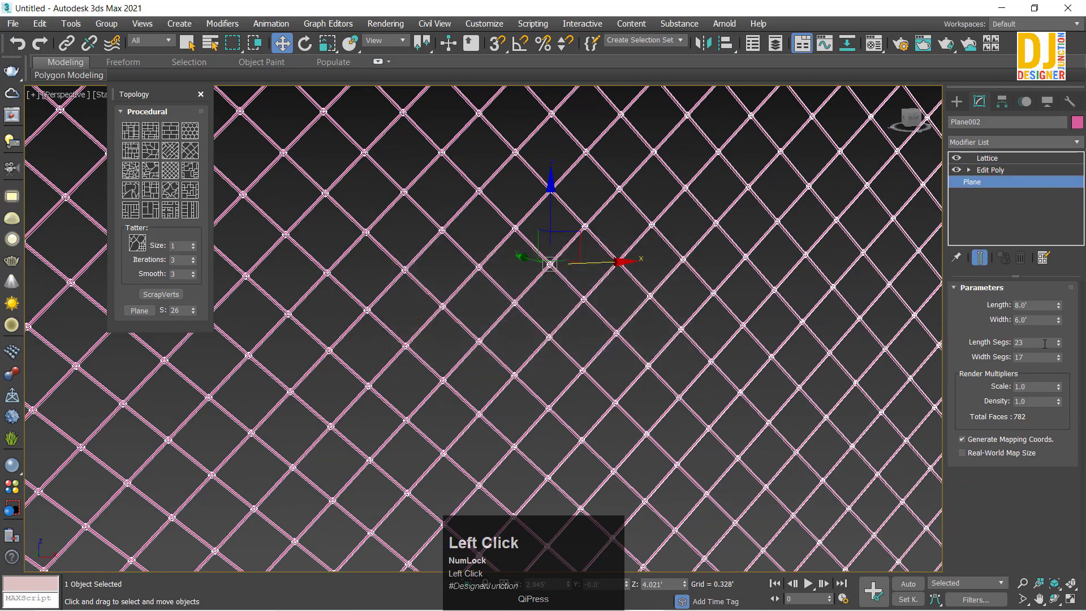
{"action": "key", "text": "z"}
{"action": "middle_click_drag", "start_coordinate": [582, 317], "coordinate": [578, 274], "text": "alt"}
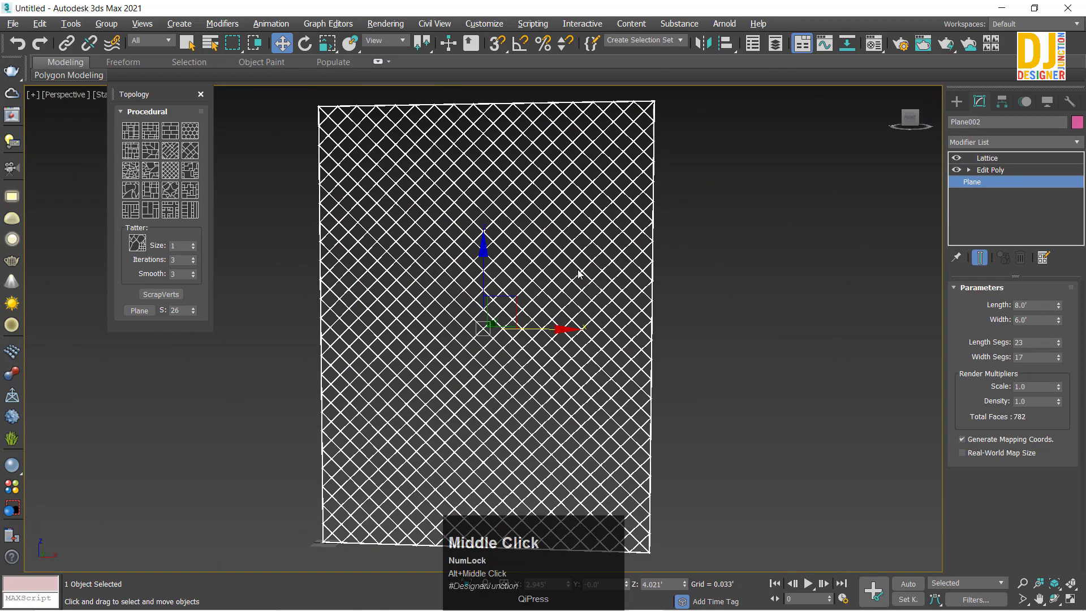
{"action": "left_click", "coordinate": [987, 170]}
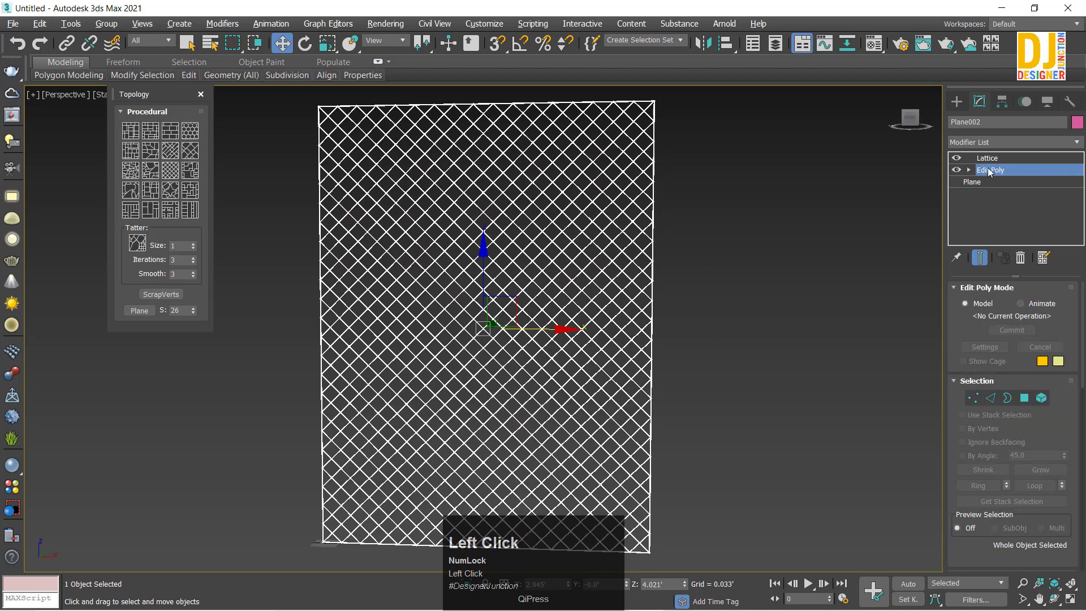
{"action": "left_click", "coordinate": [987, 158]}
Try adjusting the lattice's strut radius while viewing the struts up close, and undo the change
{"action": "key", "text": "z"}
{"action": "middle_click_drag", "start_coordinate": [530, 387], "coordinate": [498, 313], "text": "alt"}
{"action": "scroll", "coordinate": [498, 313], "scroll_direction": "up", "scroll_amount": 3}
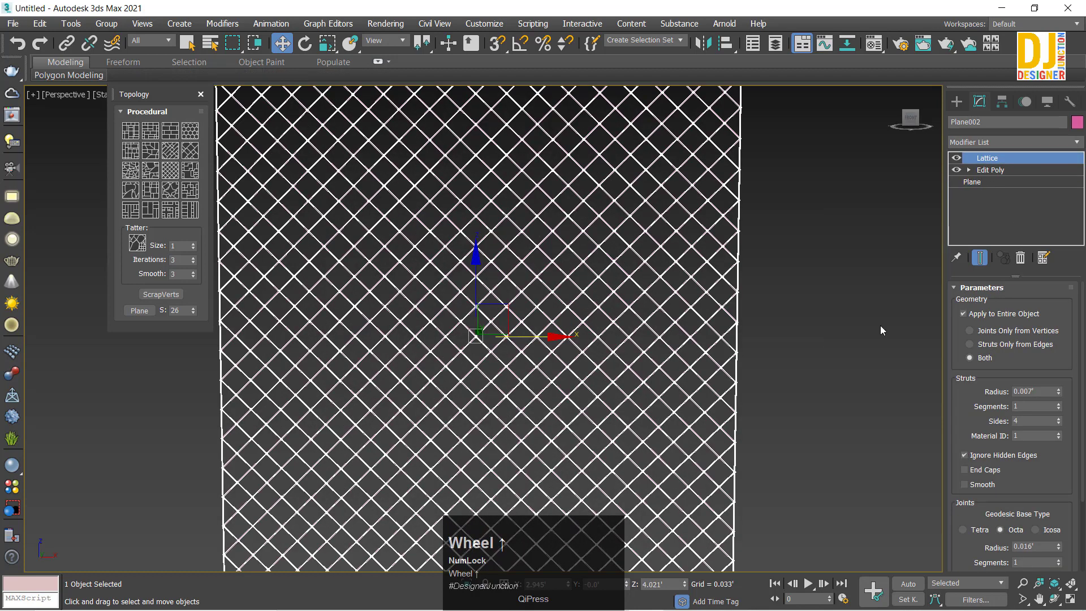
{"action": "left_click", "coordinate": [1062, 391]}
{"action": "key", "text": "z"}
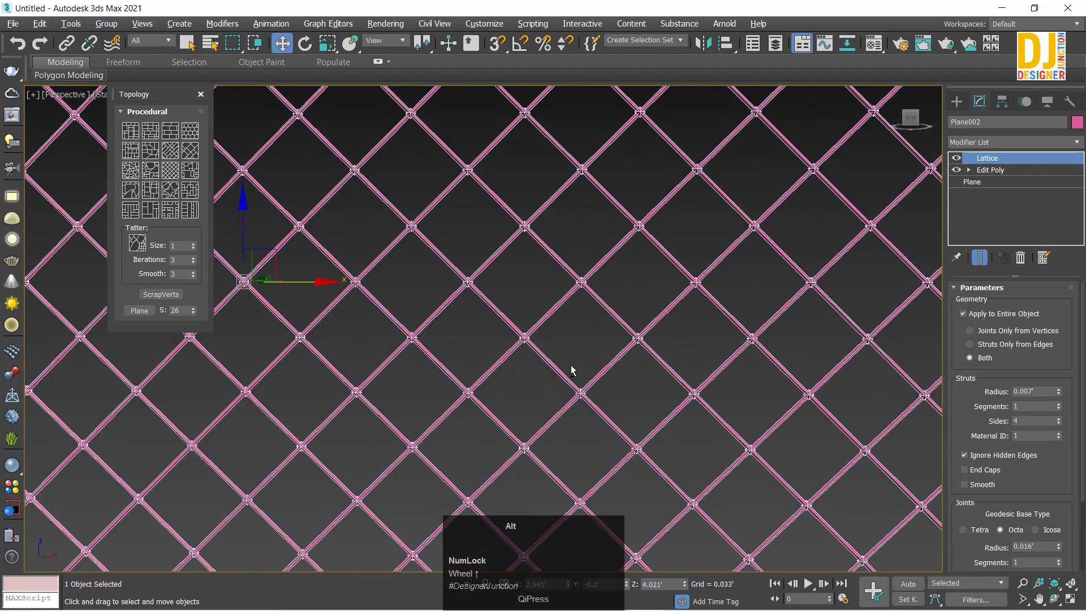
{"action": "middle_click_drag", "start_coordinate": [572, 368], "coordinate": [611, 386], "text": "alt"}
{"action": "scroll", "coordinate": [514, 364], "scroll_direction": "up", "scroll_amount": 3}
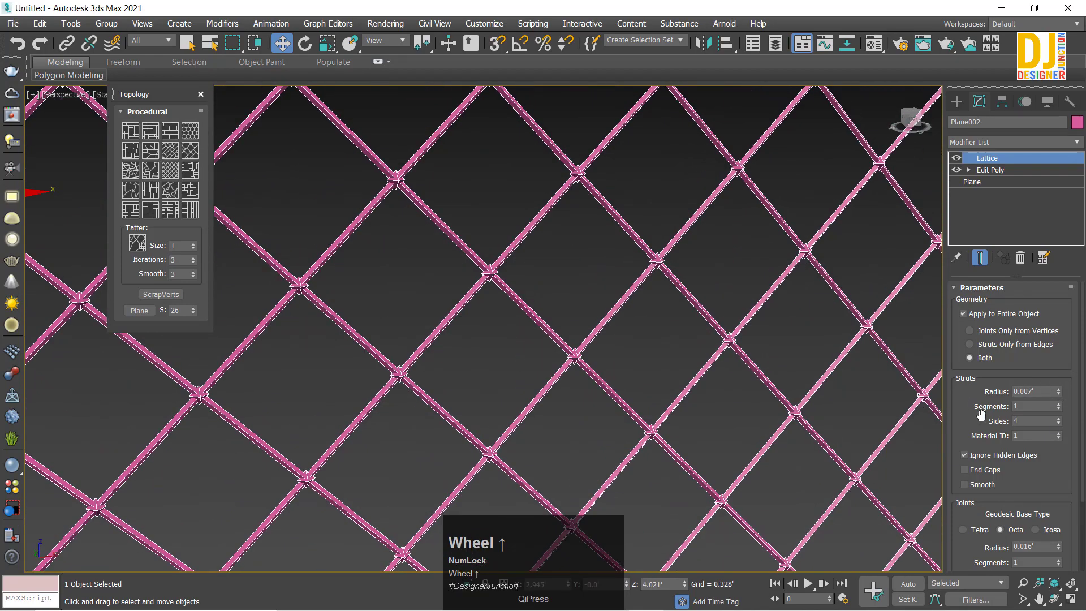
{"action": "left_click_drag", "start_coordinate": [1060, 394], "coordinate": [1061, 392]}
{"action": "key", "text": "ctrl+z"}
{"action": "left_click", "coordinate": [1059, 394]}
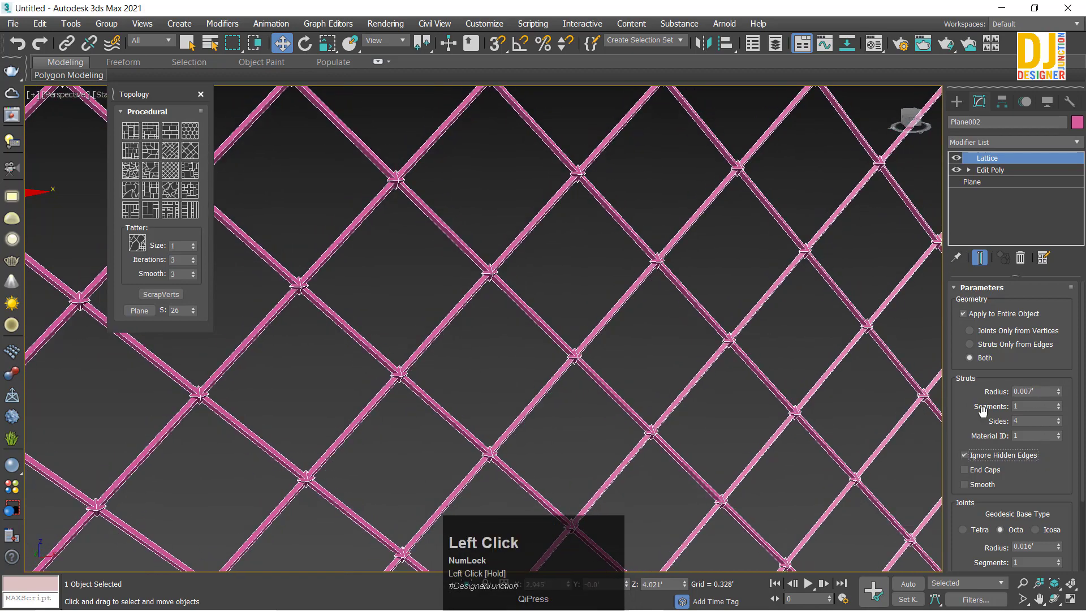
Increase the lattice's joint radius to 0.064'
{"action": "left_click_drag", "start_coordinate": [983, 412], "coordinate": [995, 332]}
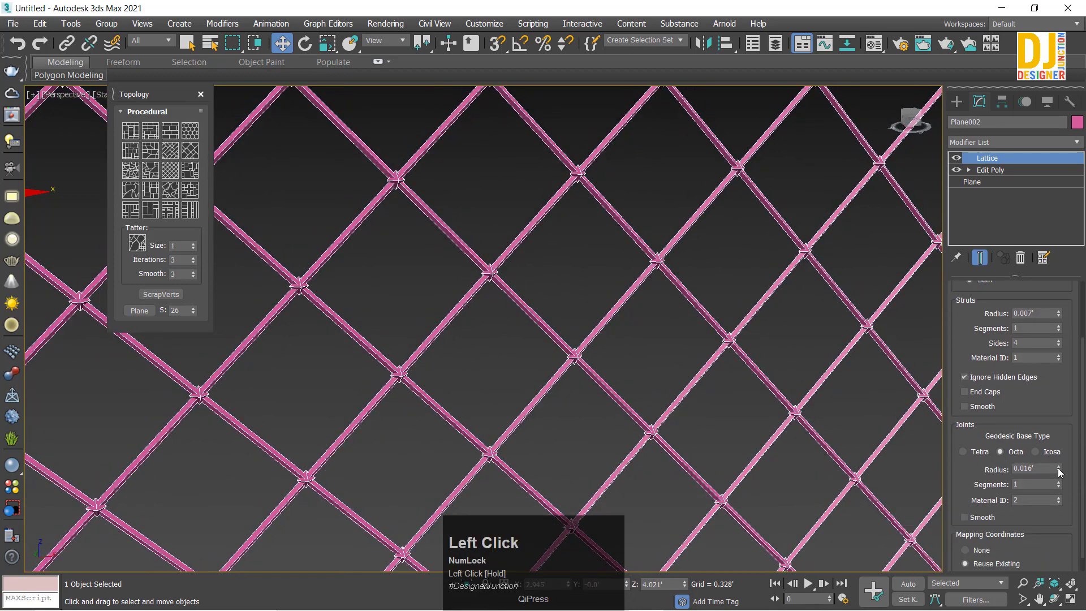
{"action": "left_click_drag", "start_coordinate": [1059, 473], "coordinate": [1060, 465]}
{"action": "scroll", "coordinate": [551, 380], "scroll_direction": "down", "scroll_amount": 5}
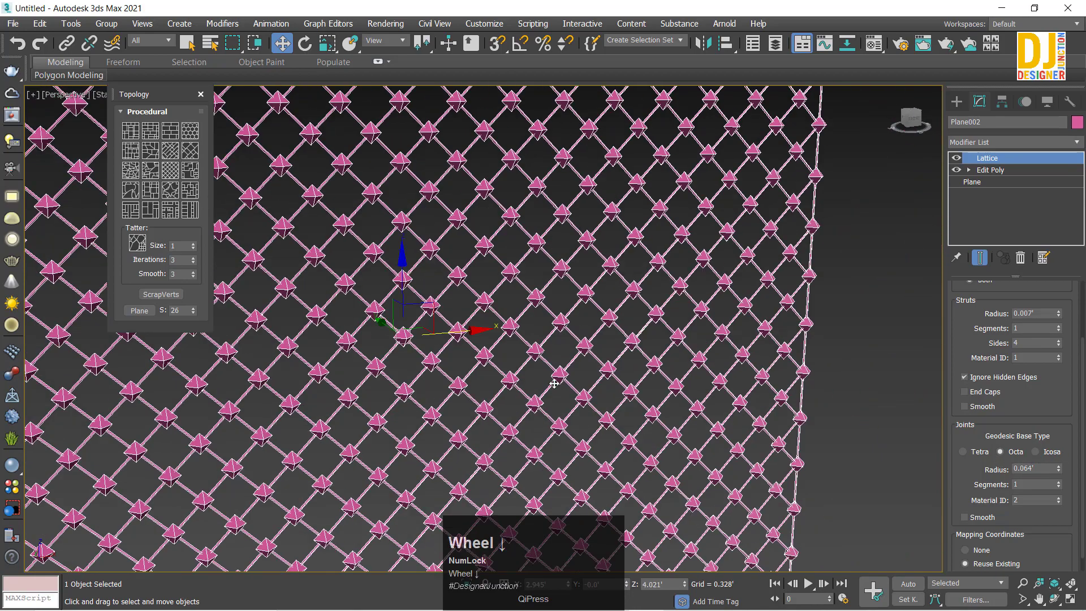
{"action": "middle_click_drag", "start_coordinate": [534, 365], "coordinate": [498, 339], "text": "alt"}
{"action": "scroll", "coordinate": [494, 315], "scroll_direction": "up", "scroll_amount": 5}
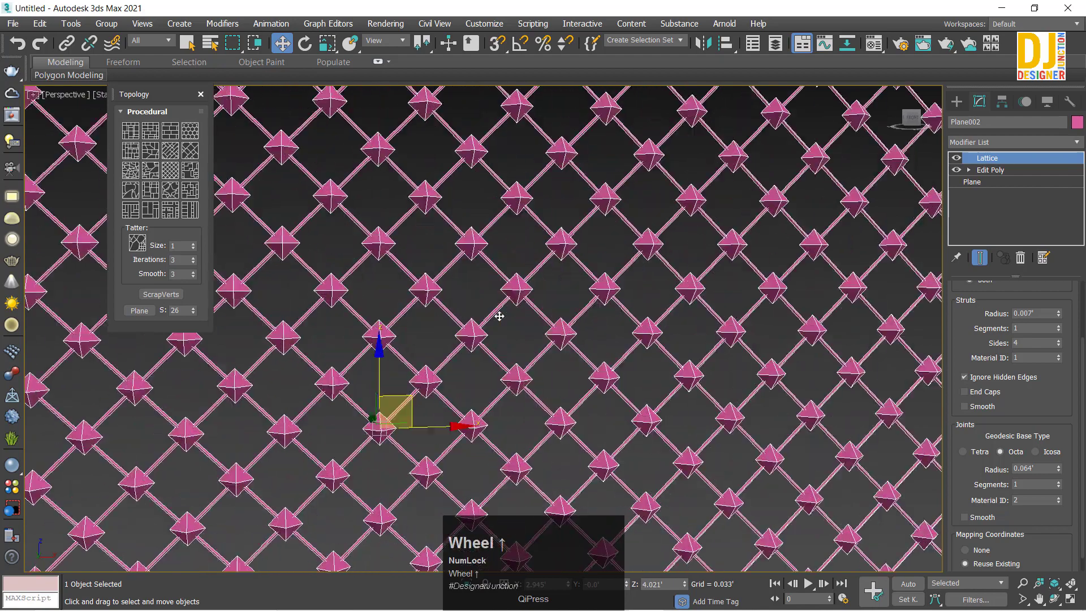
Undo the last joint radius change and reset the lattice's joint radius to 0.0'
{"action": "key", "text": "ctrl+z"}
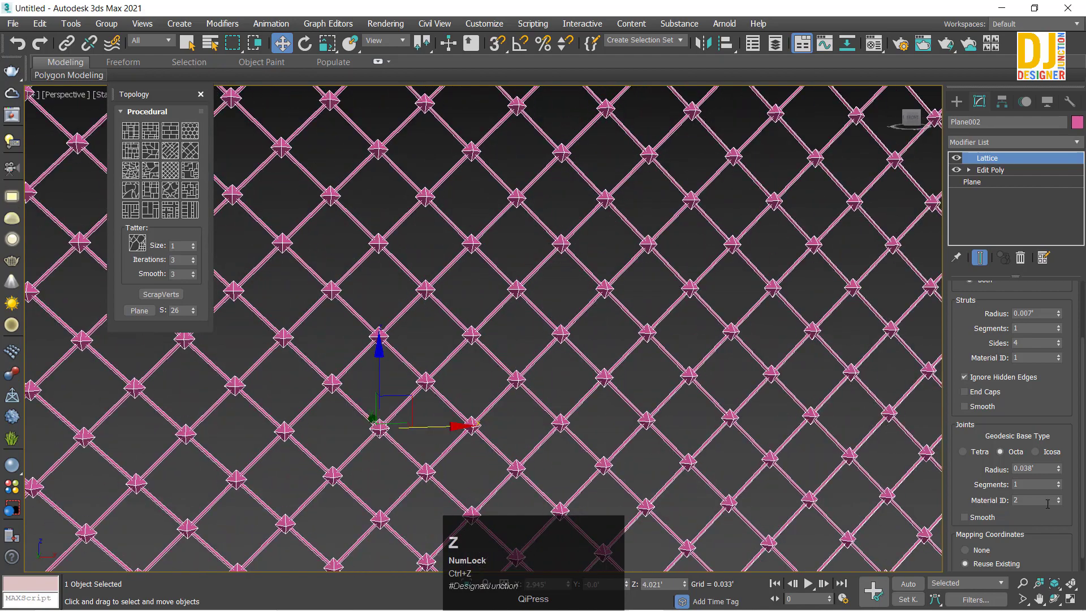
{"action": "right_click", "coordinate": [1059, 470]}
{"action": "scroll", "coordinate": [518, 396], "scroll_direction": "up", "scroll_amount": 5}
{"action": "scroll", "coordinate": [518, 396], "scroll_direction": "down", "scroll_amount": 7}
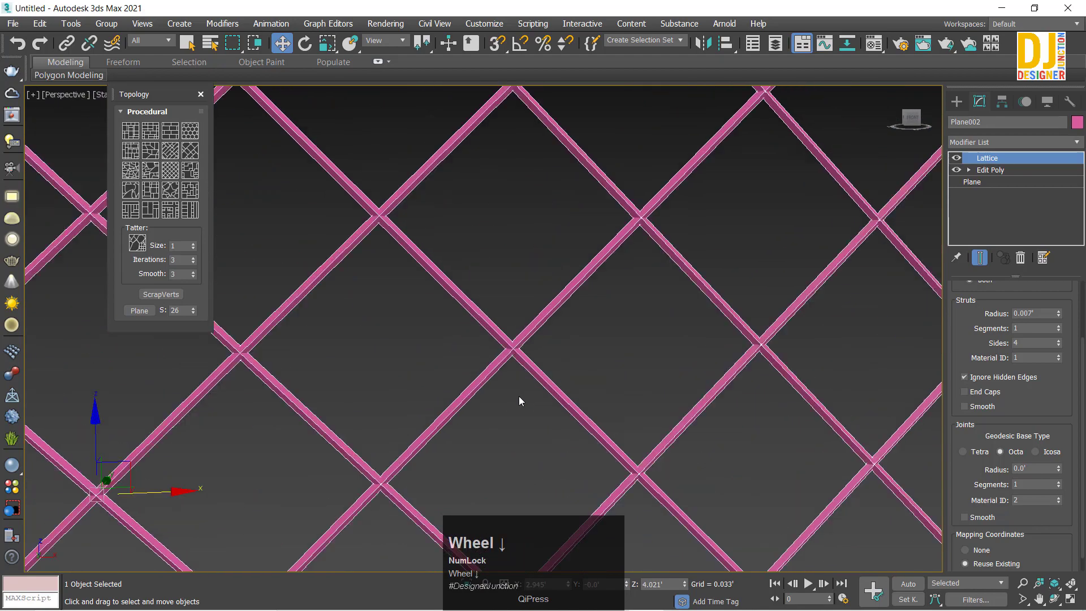
Inspect the square-sided struts and their crossings up close from an oblique angle
{"action": "scroll", "coordinate": [494, 316], "scroll_direction": "up", "scroll_amount": 2}
{"action": "scroll", "coordinate": [493, 316], "scroll_direction": "up", "scroll_amount": 2}
{"action": "middle_click_drag", "start_coordinate": [493, 315], "coordinate": [564, 355], "text": "alt"}
{"action": "scroll", "coordinate": [308, 312], "scroll_direction": "up", "scroll_amount": 3}
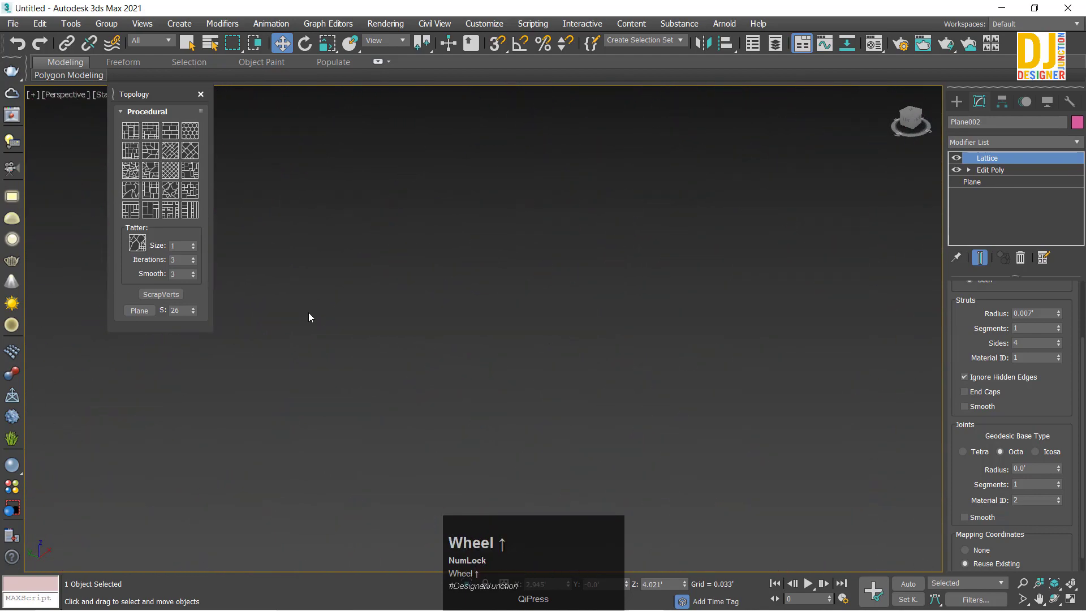
{"action": "scroll", "coordinate": [425, 327], "scroll_direction": "down", "scroll_amount": 5}
{"action": "mouse_move", "coordinate": [424, 327]}
{"action": "middle_mouse_down", "text": "alt"}
{"action": "mouse_move", "coordinate": [378, 315]}
{"action": "mouse_move", "coordinate": [324, 262]}
{"action": "mouse_move", "coordinate": [281, 287]}
{"action": "mouse_move", "coordinate": [432, 319]}
{"action": "middle_mouse_up", "text": "alt"}
{"action": "scroll", "coordinate": [378, 315], "scroll_direction": "up", "scroll_amount": 4}
{"action": "scroll", "coordinate": [321, 287], "scroll_direction": "down", "scroll_amount": 4}
{"action": "scroll", "coordinate": [335, 301], "scroll_direction": "up", "scroll_amount": 4}
{"action": "scroll", "coordinate": [346, 294], "scroll_direction": "down", "scroll_amount": 2}
{"action": "middle_click_drag", "start_coordinate": [370, 289], "coordinate": [447, 345]}
{"action": "middle_click_drag", "start_coordinate": [447, 345], "coordinate": [508, 400]}
{"action": "scroll", "coordinate": [507, 399], "scroll_direction": "up", "scroll_amount": 1}
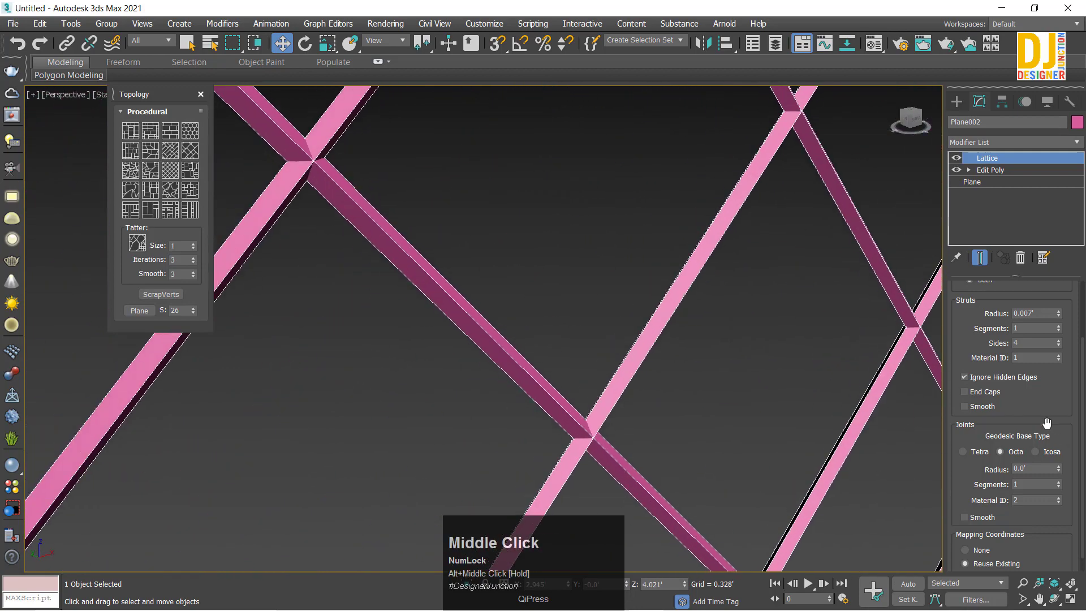
Set the lattice's strut sides to 14 to make the struts rounder
{"action": "left_click_drag", "start_coordinate": [1046, 423], "coordinate": [1045, 540]}
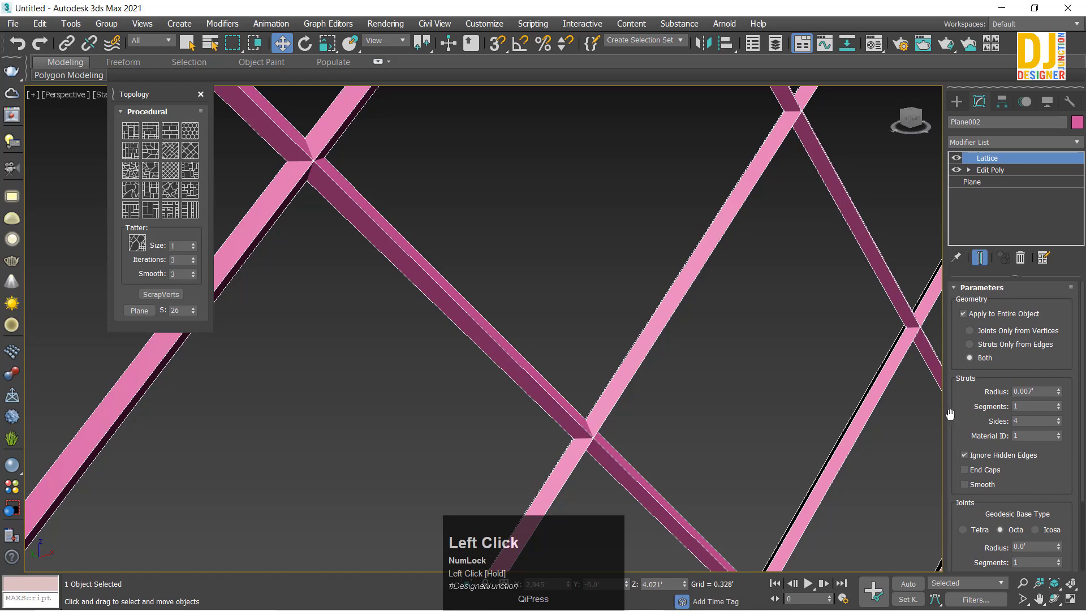
{"action": "left_click", "coordinate": [1059, 419]}
{"action": "left_click", "coordinate": [1059, 420]}
{"action": "left_click", "coordinate": [1058, 420]}
{"action": "left_click", "coordinate": [1058, 419]}
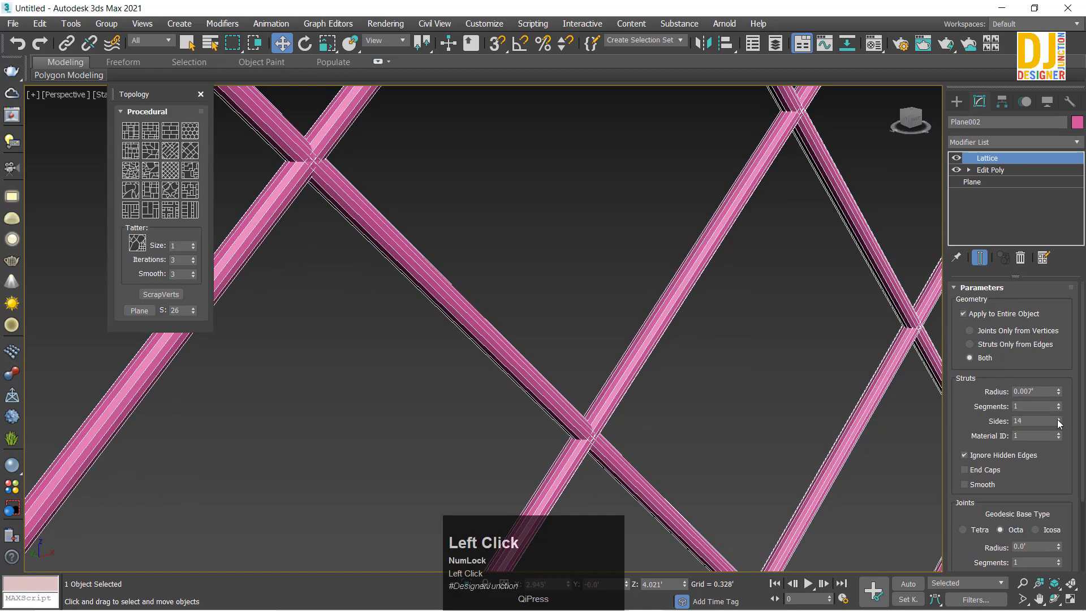
{"action": "scroll", "coordinate": [1033, 485], "scroll_direction": "down", "scroll_amount": 2}
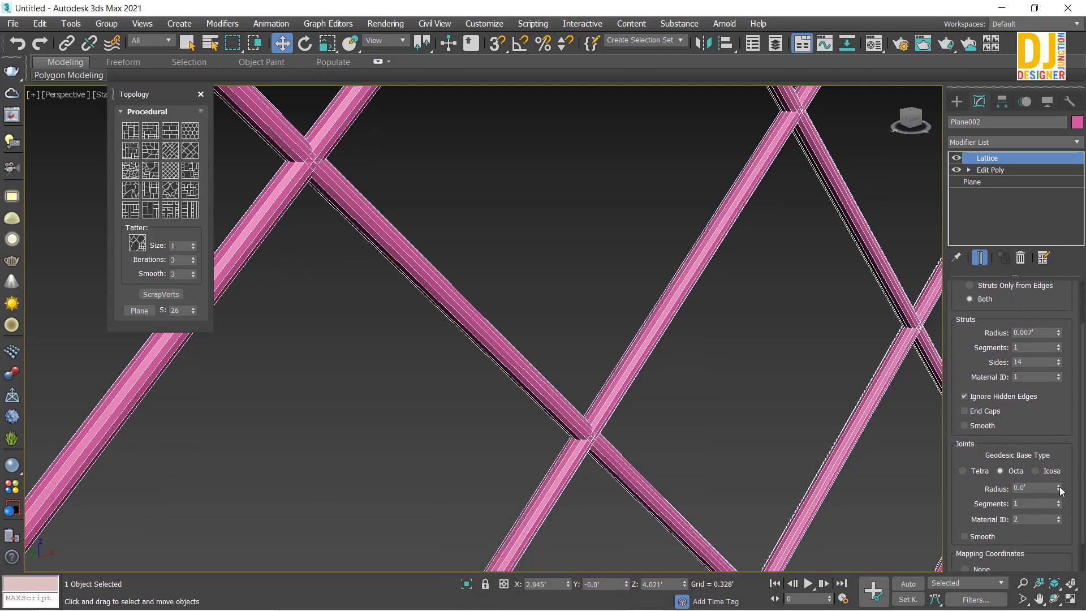
Give the lattice joints 10 segments and set their radius to 0.004'
{"action": "mouse_move", "coordinate": [1060, 487]}
{"action": "left_mouse_down"}
{"action": "mouse_move", "coordinate": [1061, 476]}
{"action": "mouse_move", "coordinate": [1047, 500]}
{"action": "mouse_move", "coordinate": [1061, 500]}
{"action": "left_mouse_up"}
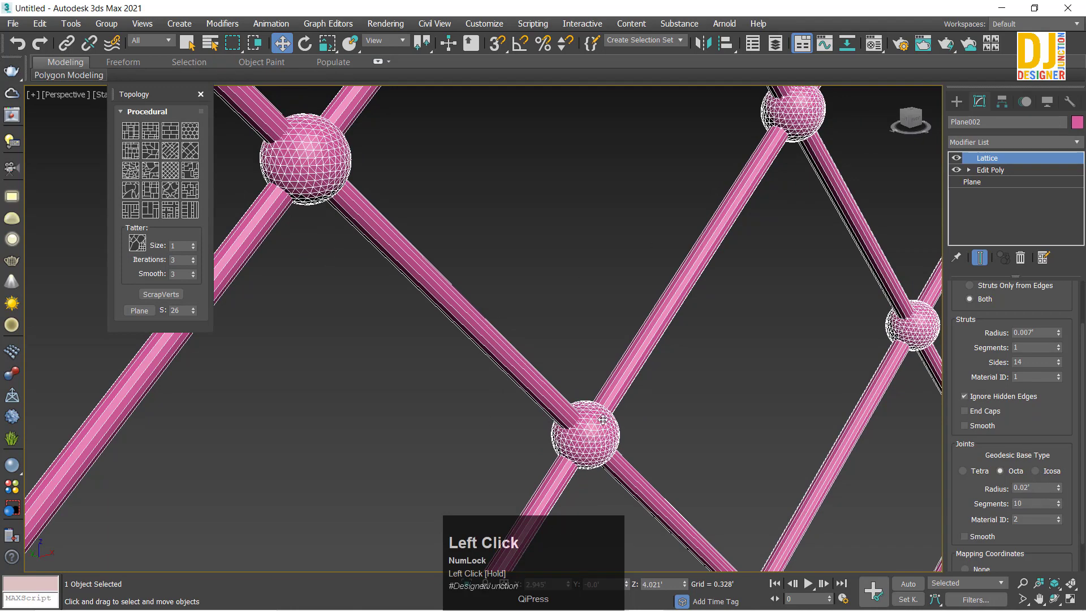
{"action": "left_click_drag", "start_coordinate": [1036, 333], "coordinate": [985, 339]}
{"action": "left_click_drag", "start_coordinate": [1035, 488], "coordinate": [714, 492]}
{"action": "type", "text": ".00"}
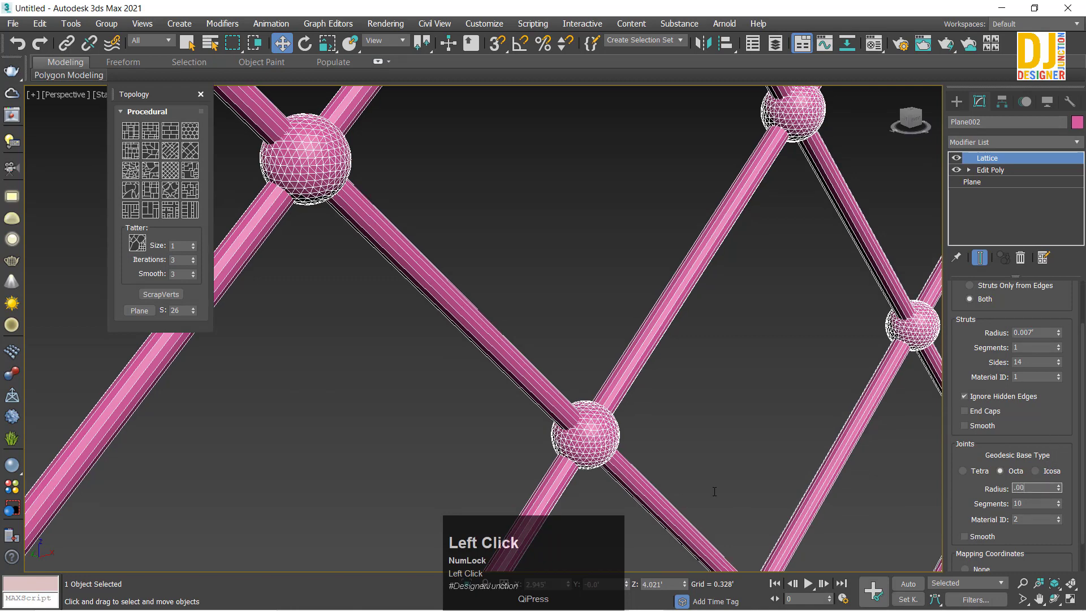
{"action": "type", "text": "4"}
{"action": "key", "text": "Return"}
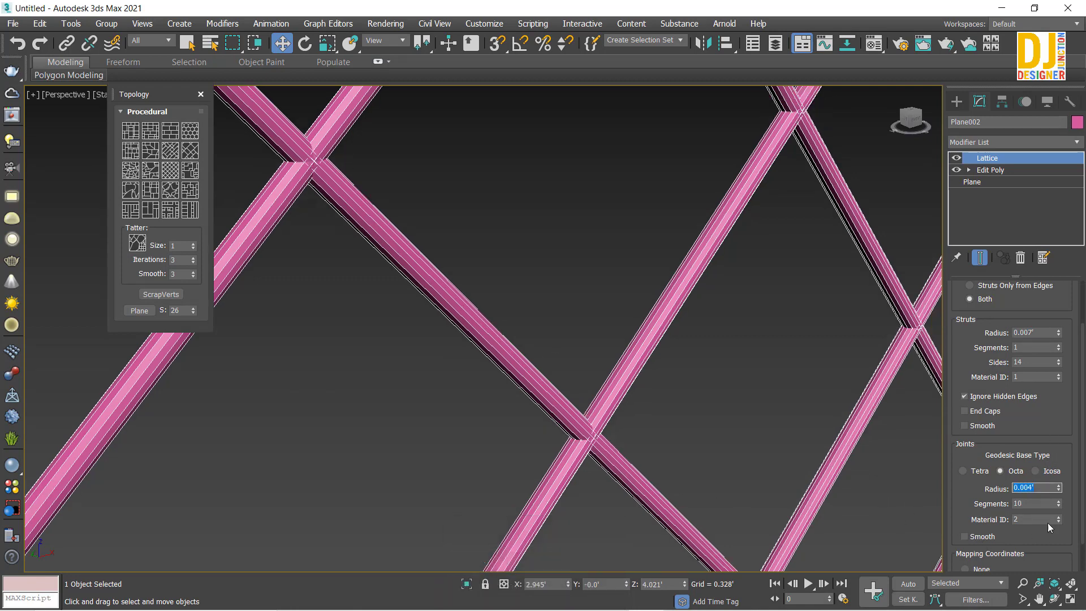
Reset the lattice's joint radius and enlarge it to 0.044' for prominent spheres at the crossings
{"action": "right_click", "coordinate": [1057, 489]}
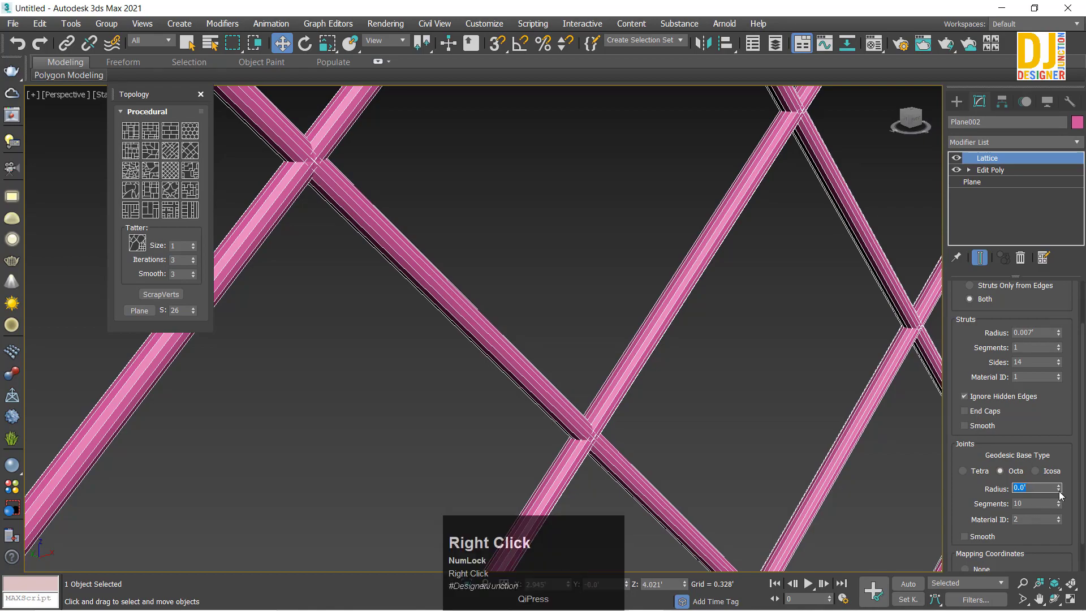
{"action": "left_click_drag", "start_coordinate": [1059, 490], "coordinate": [1066, 465]}
{"action": "scroll", "coordinate": [561, 386], "scroll_direction": "down", "scroll_amount": 4}
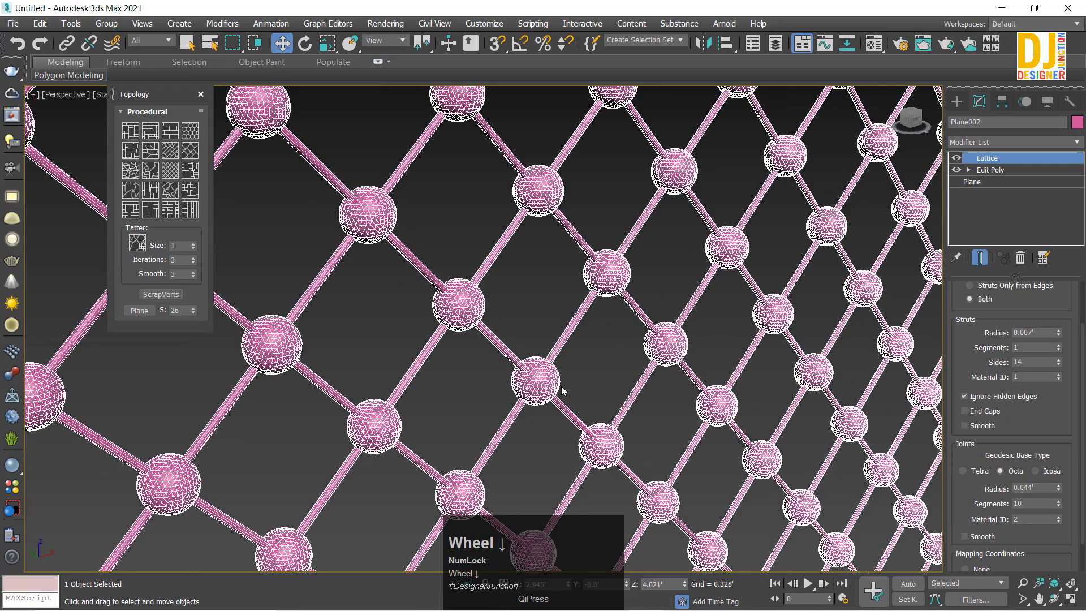
{"action": "middle_click_drag", "start_coordinate": [562, 389], "coordinate": [503, 315]}
{"action": "scroll", "coordinate": [504, 315], "scroll_direction": "down", "scroll_amount": 6}
{"action": "key", "text": "z"}
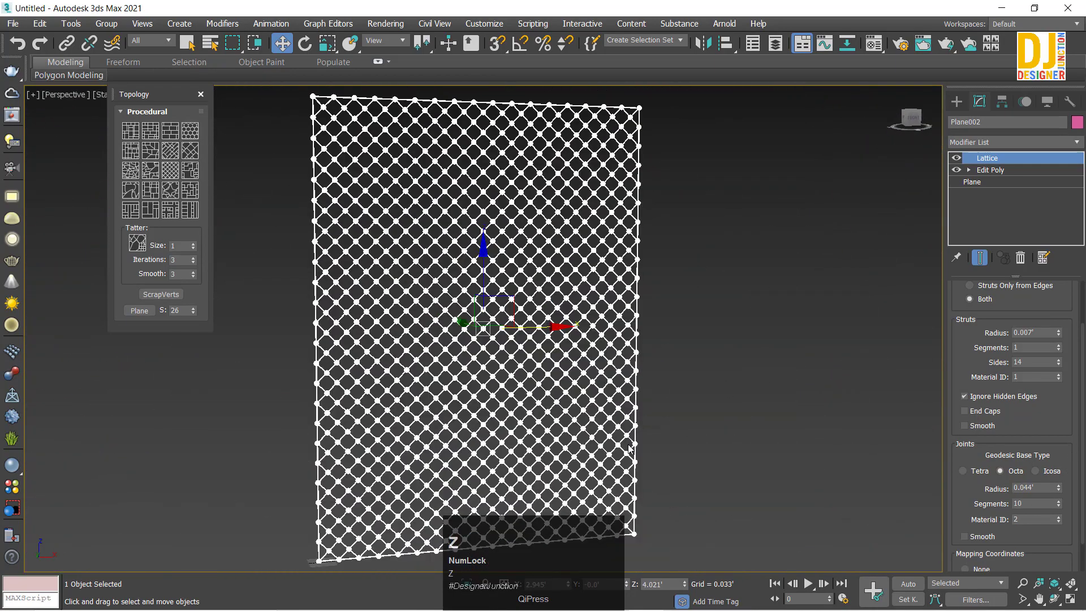
Examine the whole lattice panel from several angles and its spherical joints and struts up close
{"action": "middle_click_drag", "start_coordinate": [629, 448], "coordinate": [583, 422], "text": "alt"}
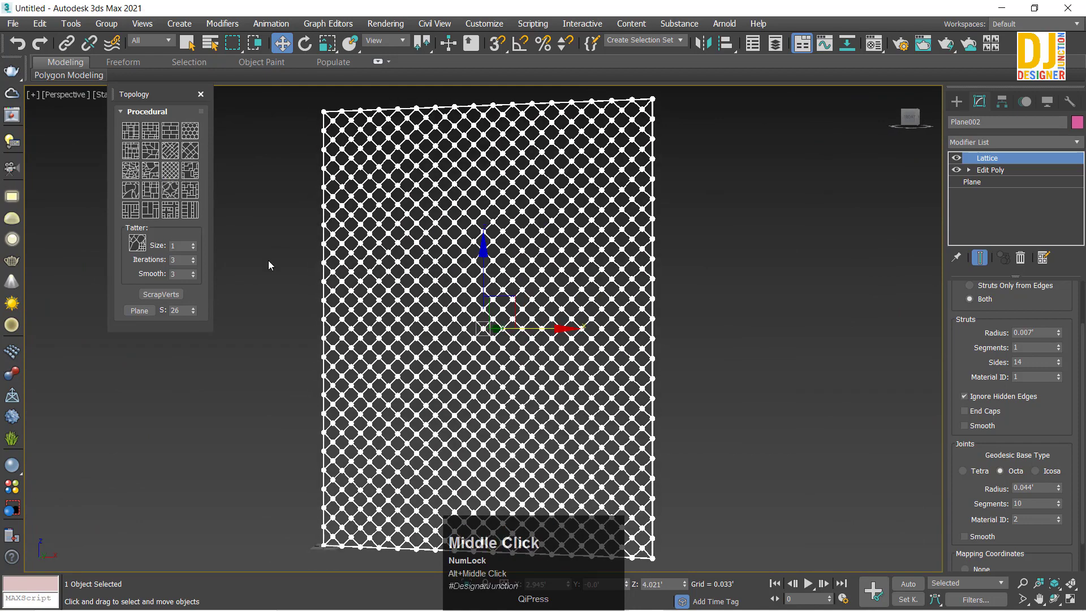
{"action": "key", "text": "z"}
{"action": "middle_click_drag", "start_coordinate": [462, 390], "coordinate": [444, 378], "text": "alt"}
{"action": "scroll", "coordinate": [382, 303], "scroll_direction": "up", "scroll_amount": 5}
{"action": "mouse_move", "coordinate": [382, 303]}
{"action": "middle_mouse_down", "text": "alt"}
{"action": "mouse_move", "coordinate": [430, 334]}
{"action": "mouse_move", "coordinate": [396, 305]}
{"action": "middle_mouse_up", "text": "alt"}
{"action": "key", "text": "z"}
{"action": "left_click", "coordinate": [491, 327]}
{"action": "scroll", "coordinate": [490, 328], "scroll_direction": "up", "scroll_amount": 3}
{"action": "middle_click_drag", "start_coordinate": [491, 328], "coordinate": [517, 345], "text": "alt"}
{"action": "scroll", "coordinate": [473, 321], "scroll_direction": "up", "scroll_amount": 6}
{"action": "left_click", "coordinate": [439, 267]}
{"action": "left_click", "coordinate": [470, 332]}
{"action": "key", "text": "z"}
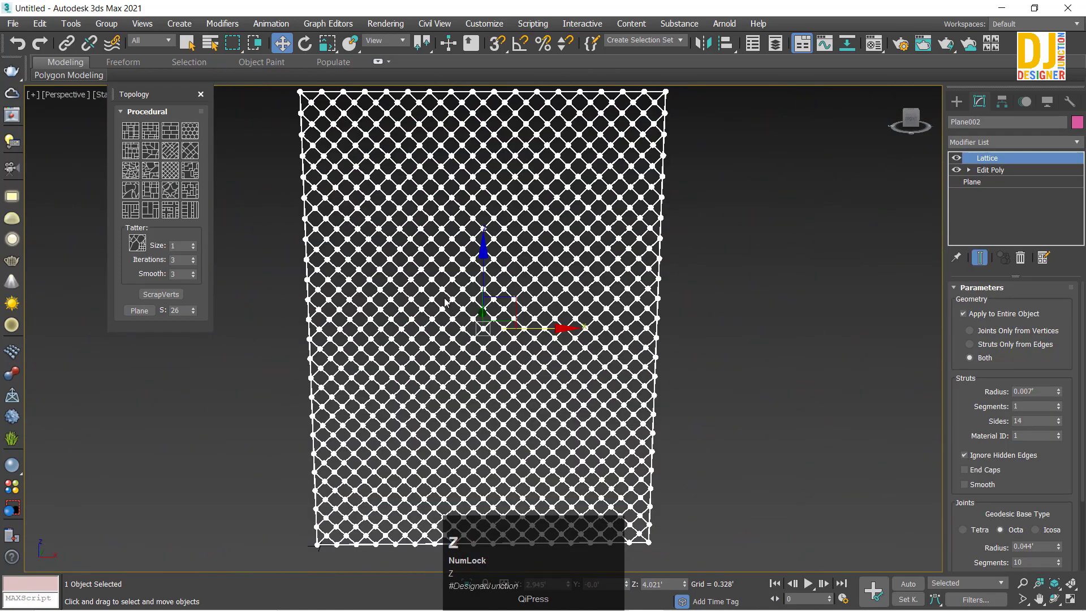
{"action": "middle_click_drag", "start_coordinate": [375, 204], "coordinate": [375, 239]}
{"action": "left_click_drag", "start_coordinate": [286, 117], "coordinate": [424, 218]}
{"action": "left_click", "coordinate": [508, 306]}
{"action": "middle_click_drag", "start_coordinate": [508, 306], "coordinate": [120, 202], "text": "alt"}
{"action": "scroll", "coordinate": [514, 264], "scroll_direction": "up", "scroll_amount": 3}
{"action": "scroll", "coordinate": [494, 373], "scroll_direction": "up", "scroll_amount": 10}
{"action": "middle_click_drag", "start_coordinate": [517, 263], "coordinate": [482, 345], "text": "alt"}
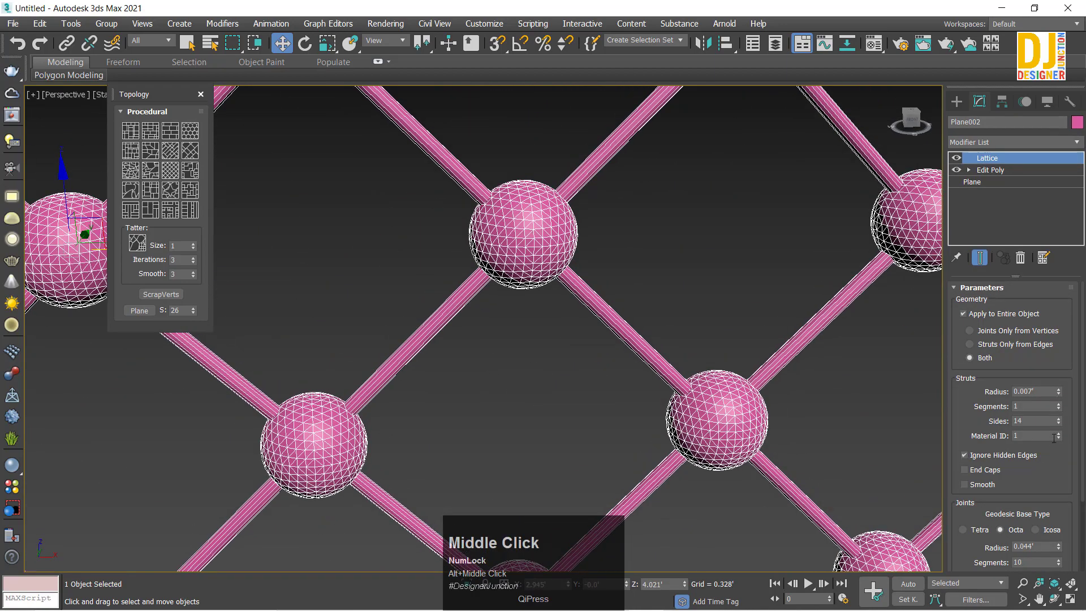
Try changing the lattice struts' sides and material ID, undoing each change
{"action": "left_click_drag", "start_coordinate": [1058, 422], "coordinate": [1068, 395]}
{"action": "key", "text": "ctrl+z"}
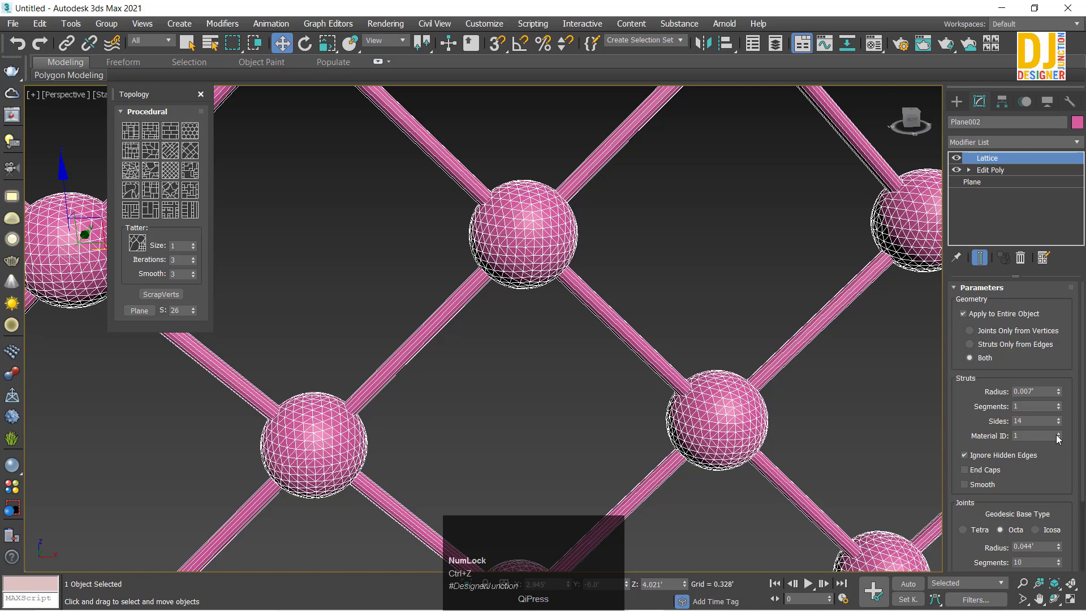
{"action": "left_click", "coordinate": [1057, 434]}
{"action": "key", "text": "ctrl+z"}
Review the lattice's remaining strut, joint and mapping coordinate parameters alongside the mesh
{"action": "left_click_drag", "start_coordinate": [1051, 464], "coordinate": [1070, 282]}
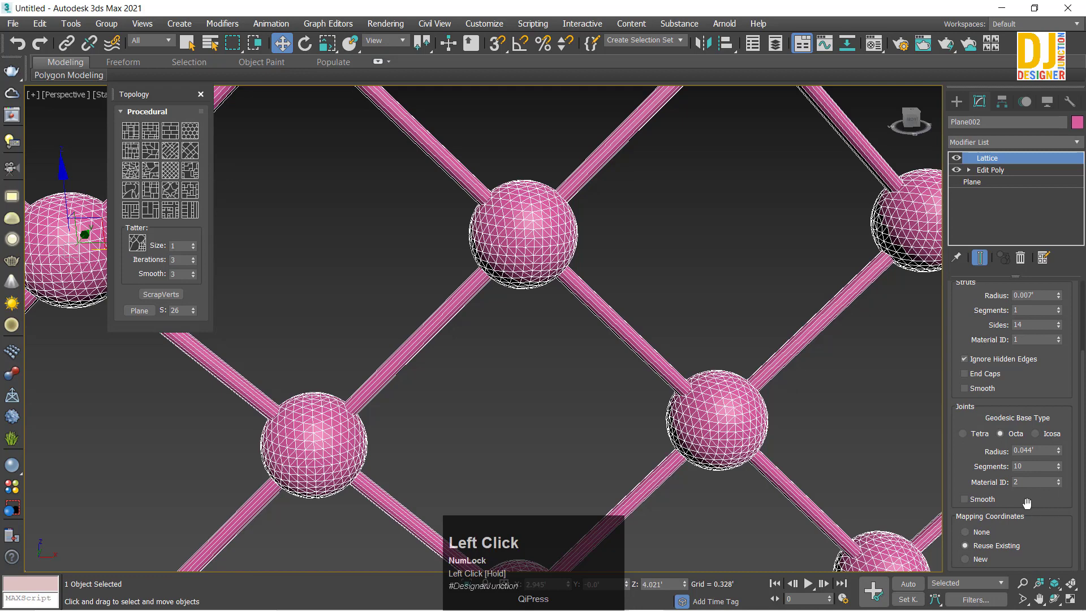
{"action": "left_click", "coordinate": [973, 375]}
{"action": "left_click_drag", "start_coordinate": [1049, 396], "coordinate": [1035, 516]}
{"action": "middle_click_drag", "start_coordinate": [518, 315], "coordinate": [621, 495]}
{"action": "scroll", "coordinate": [621, 495], "scroll_direction": "down", "scroll_amount": 5}
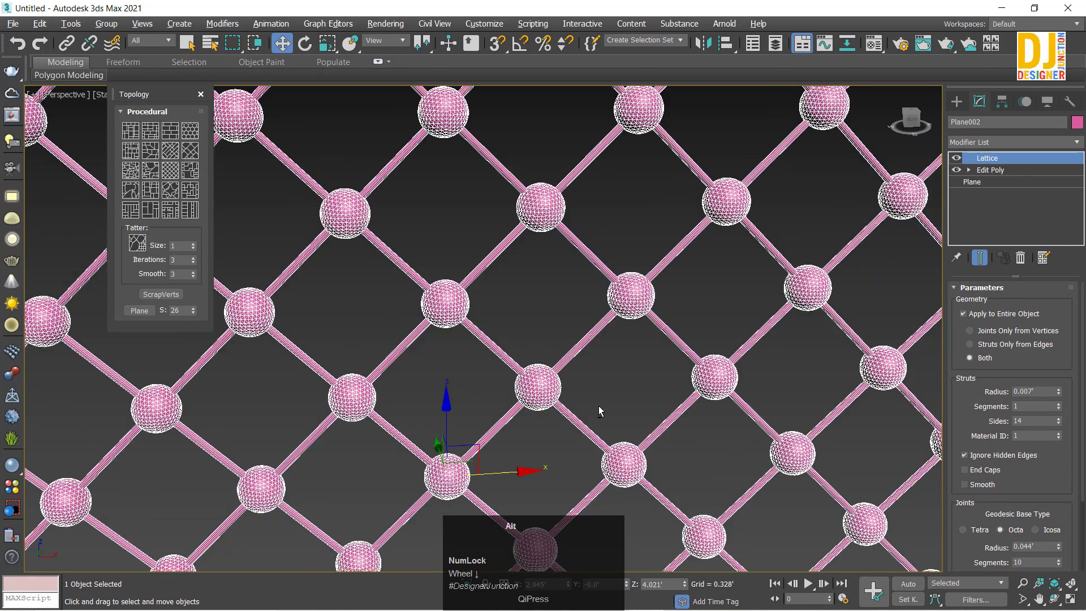
{"action": "middle_click_drag", "start_coordinate": [599, 411], "coordinate": [620, 399]}
{"action": "scroll", "coordinate": [537, 408], "scroll_direction": "up", "scroll_amount": 3}
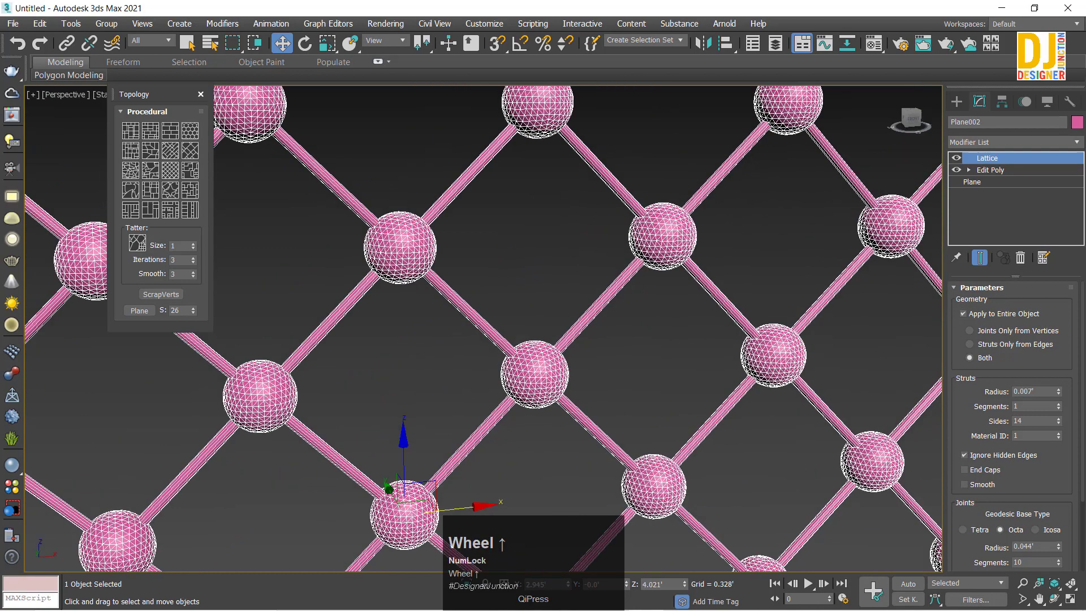
Try the lattice with Struts Only from Edges and with Joints Only from Vertices, checking the separate spheres from several angles
{"action": "left_click", "coordinate": [970, 344]}
{"action": "left_click", "coordinate": [978, 332]}
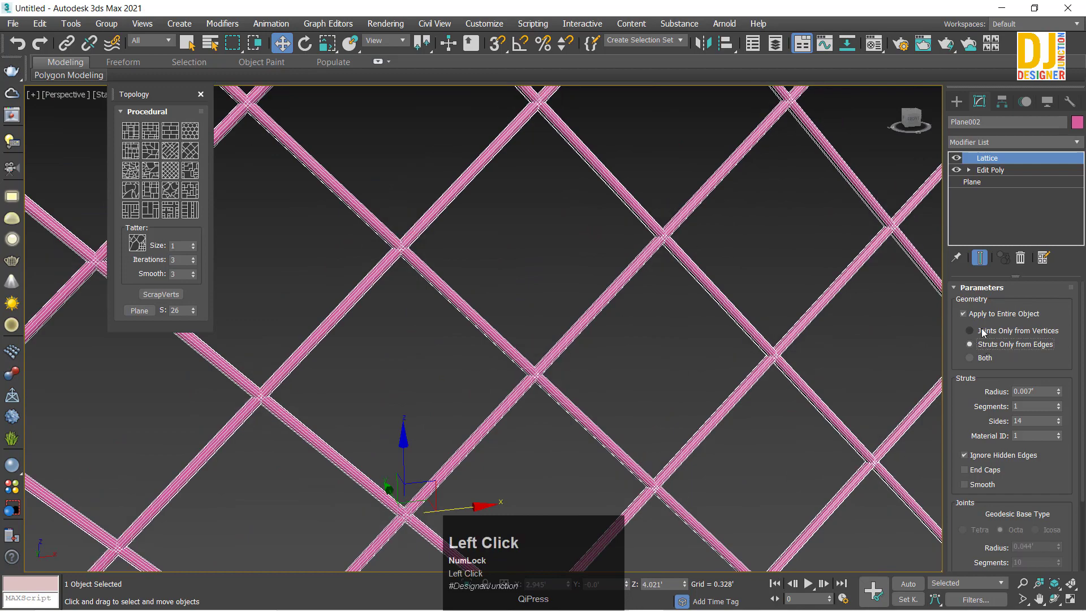
{"action": "scroll", "coordinate": [611, 327], "scroll_direction": "down", "scroll_amount": 5}
{"action": "middle_click_drag", "start_coordinate": [611, 327], "coordinate": [509, 294], "text": "alt"}
{"action": "scroll", "coordinate": [566, 319], "scroll_direction": "up", "scroll_amount": 5}
{"action": "scroll", "coordinate": [429, 322], "scroll_direction": "up", "scroll_amount": 3}
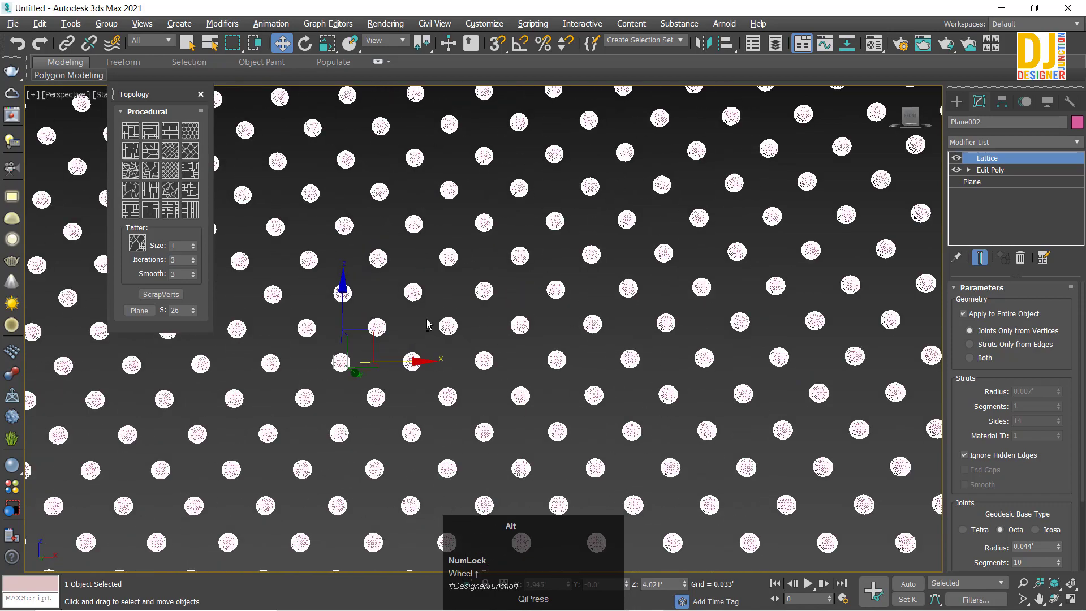
{"action": "middle_click_drag", "start_coordinate": [428, 322], "coordinate": [553, 335]}
{"action": "middle_click_drag", "start_coordinate": [553, 335], "coordinate": [608, 358], "text": "alt"}
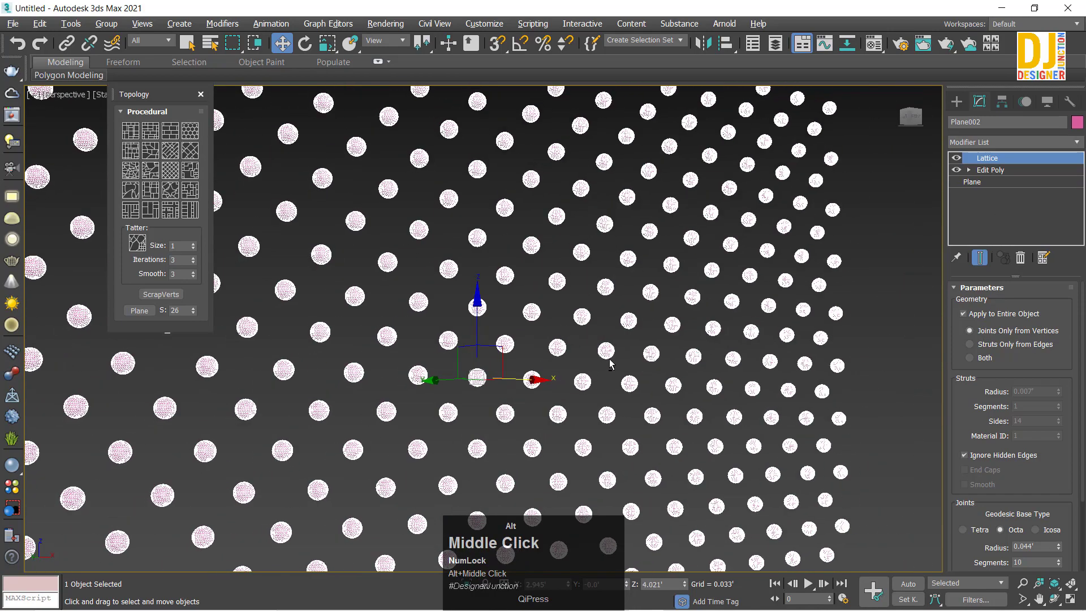
{"action": "scroll", "coordinate": [520, 343], "scroll_direction": "up", "scroll_amount": 6}
{"action": "middle_click_drag", "start_coordinate": [520, 344], "coordinate": [500, 354], "text": "alt"}
{"action": "scroll", "coordinate": [574, 333], "scroll_direction": "down", "scroll_amount": 6}
{"action": "middle_click_drag", "start_coordinate": [576, 332], "coordinate": [507, 333], "text": "alt"}
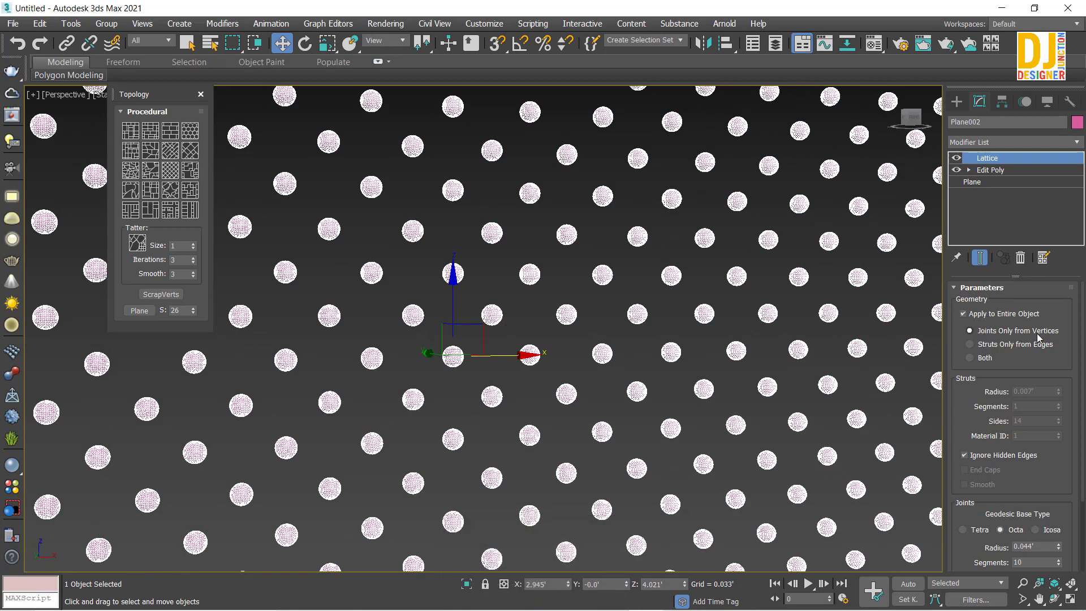
Switch the lattice geometry to Struts Only from Edges and back to Both
{"action": "left_click", "coordinate": [980, 345]}
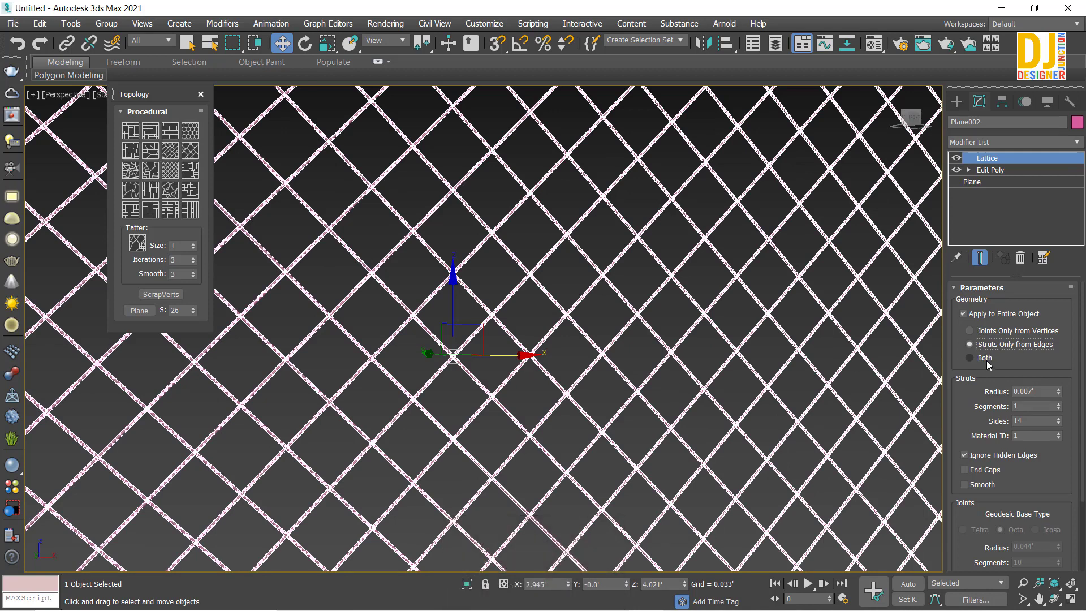
{"action": "left_click", "coordinate": [985, 358]}
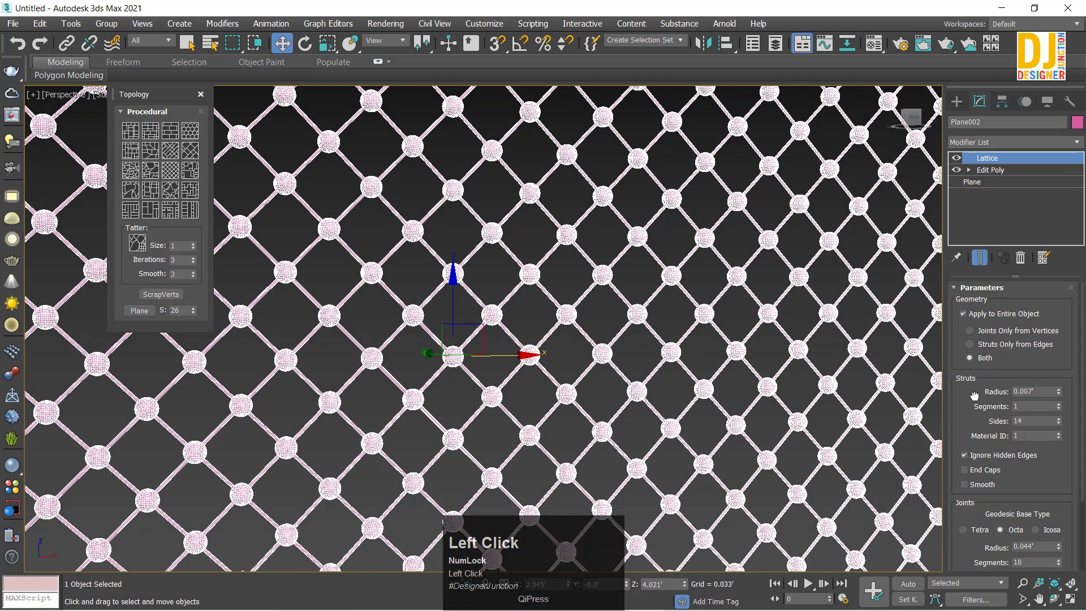
{"action": "scroll", "coordinate": [974, 395], "scroll_direction": "down", "scroll_amount": 2}
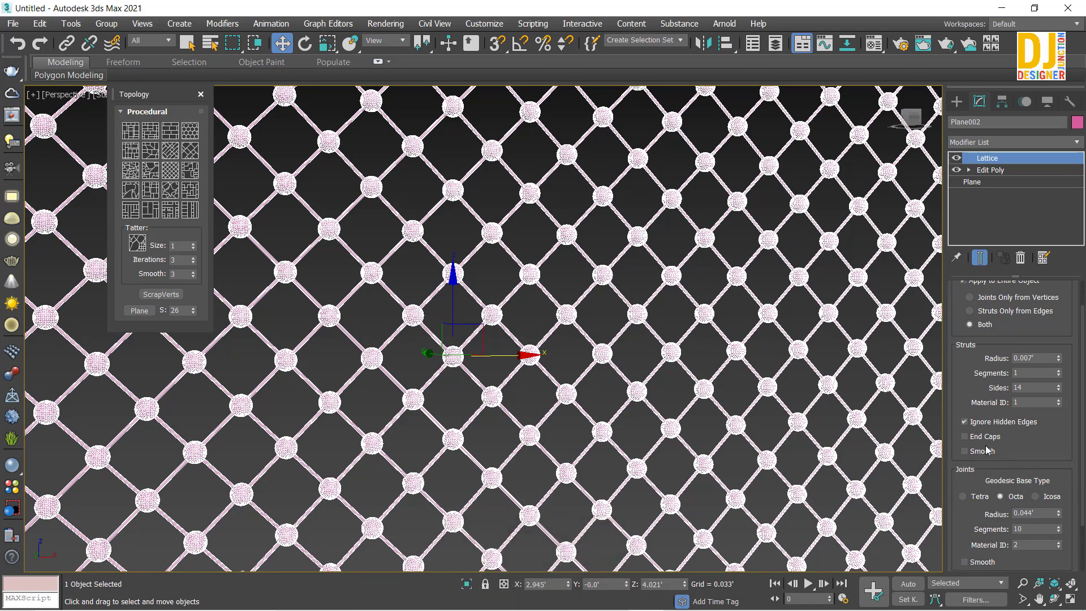
{"action": "left_click_drag", "start_coordinate": [1004, 329], "coordinate": [1001, 362]}
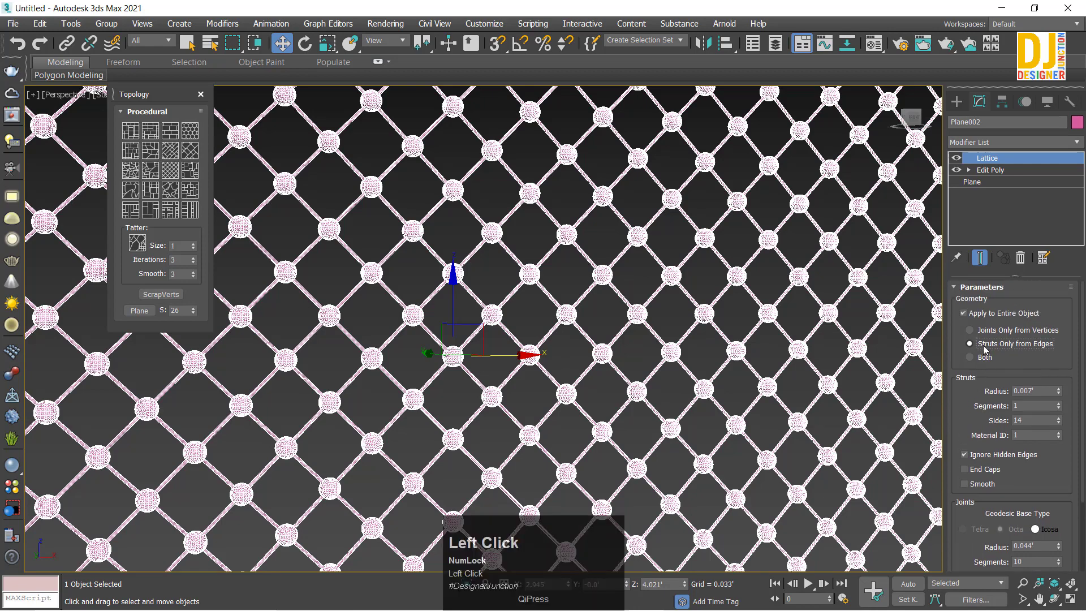
Set the lattice geometry to Joints Only from Vertices and view the whole panel of separate spheres
{"action": "left_click", "coordinate": [979, 343]}
{"action": "left_click", "coordinate": [979, 330]}
{"action": "scroll", "coordinate": [736, 377], "scroll_direction": "down", "scroll_amount": 6}
{"action": "middle_click_drag", "start_coordinate": [735, 378], "coordinate": [674, 375], "text": "alt"}
{"action": "middle_click_drag", "start_coordinate": [674, 375], "coordinate": [560, 277]}
{"action": "scroll", "coordinate": [487, 277], "scroll_direction": "up", "scroll_amount": 3}
{"action": "scroll", "coordinate": [557, 266], "scroll_direction": "up", "scroll_amount": 5}
{"action": "scroll", "coordinate": [557, 266], "scroll_direction": "down", "scroll_amount": 8}
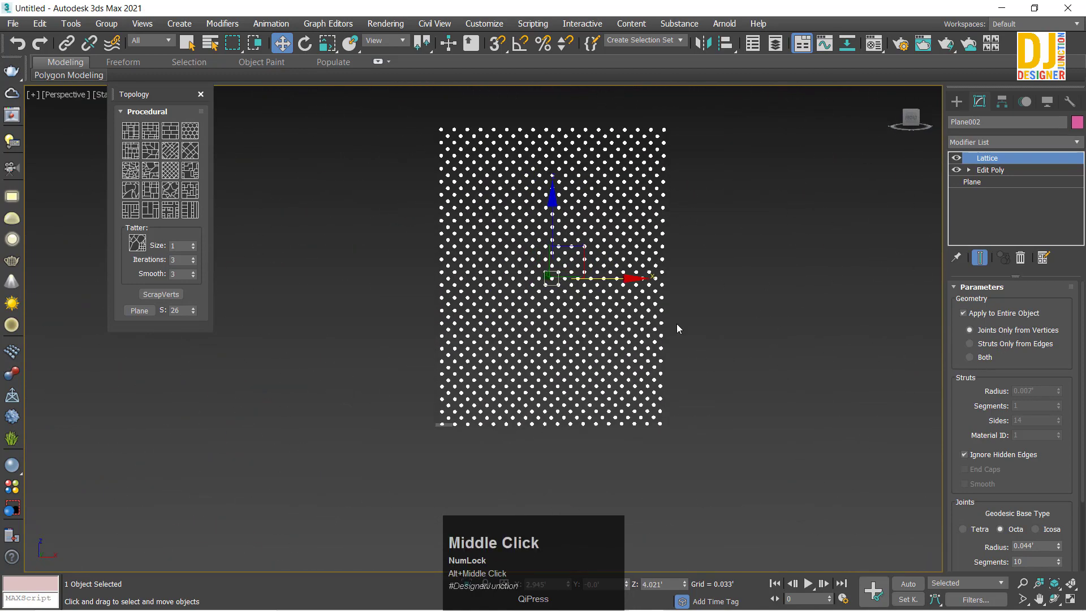
{"action": "scroll", "coordinate": [532, 267], "scroll_direction": "up", "scroll_amount": 2}
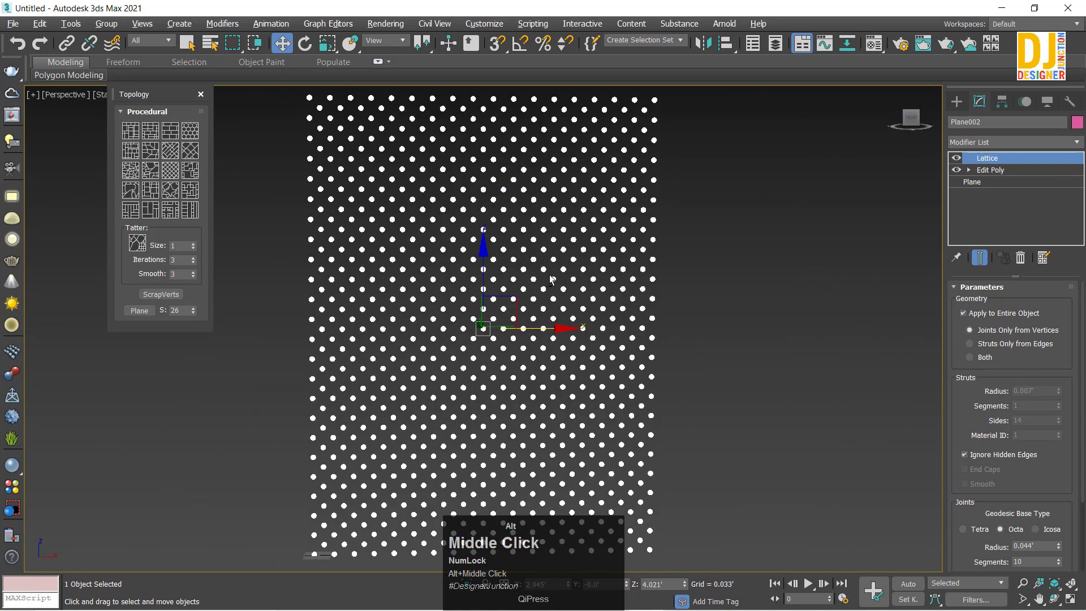
Compare Struts Only from Edges on the full panel and restore the lattice geometry to Both
{"action": "left_click", "coordinate": [994, 347]}
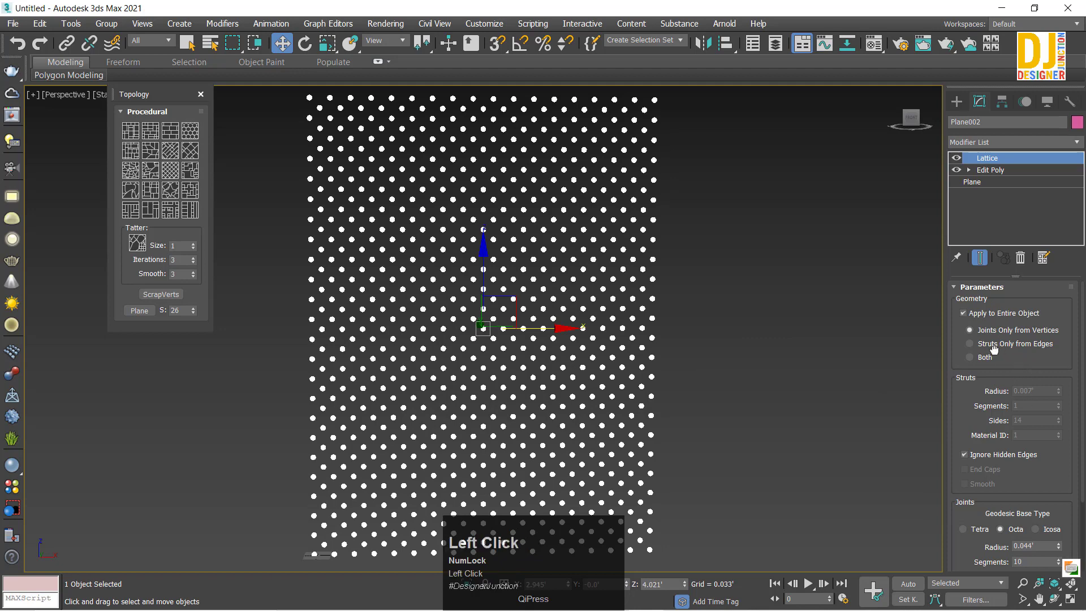
{"action": "middle_click_drag", "start_coordinate": [696, 357], "coordinate": [678, 359], "text": "alt"}
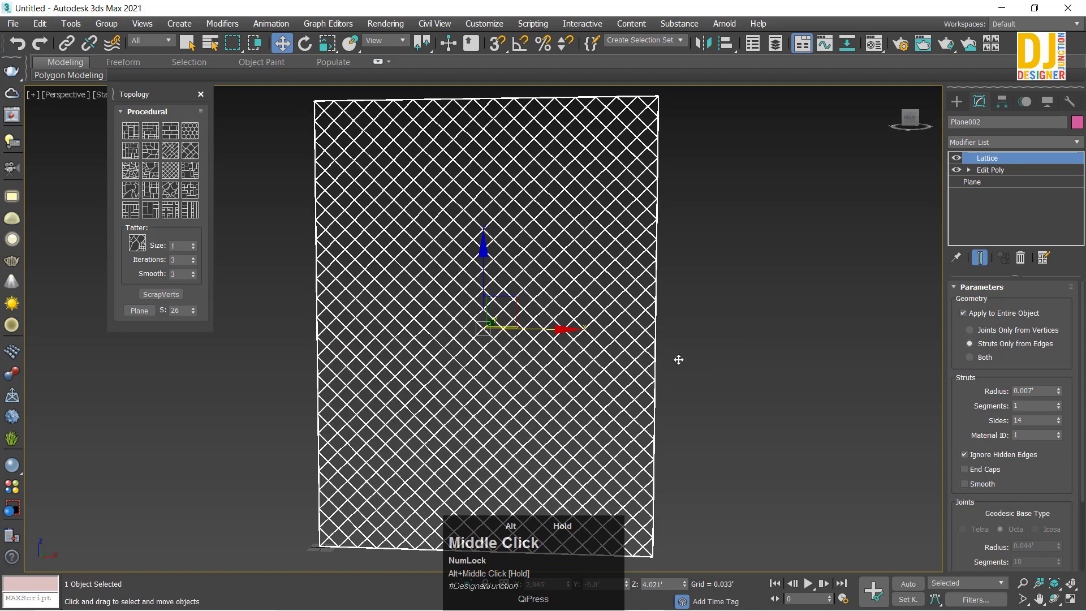
{"action": "left_click", "coordinate": [971, 357]}
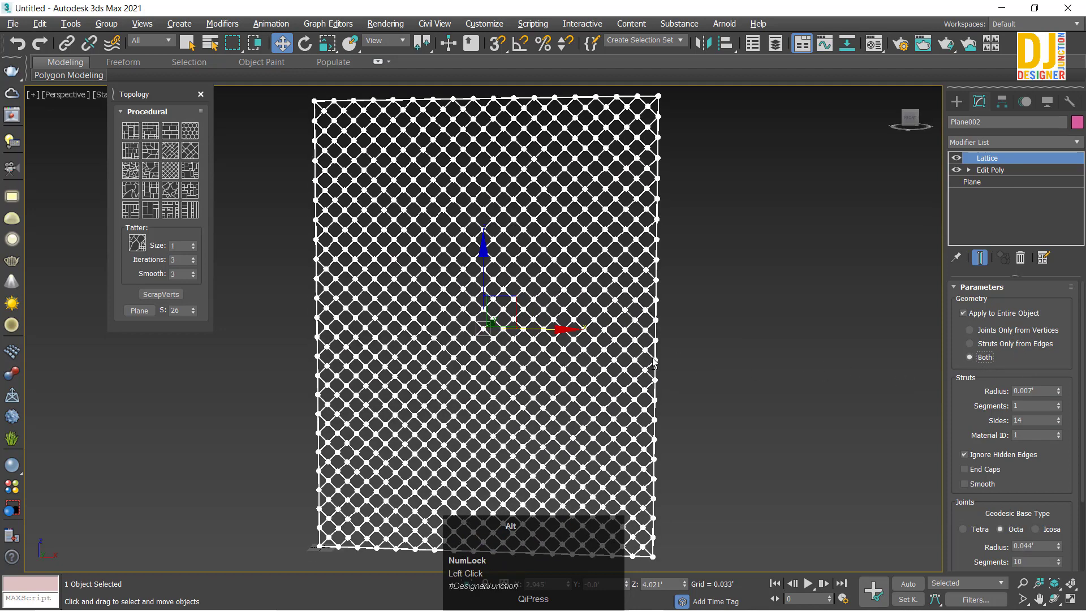
{"action": "middle_click_drag", "start_coordinate": [485, 328], "coordinate": [490, 327], "text": "alt"}
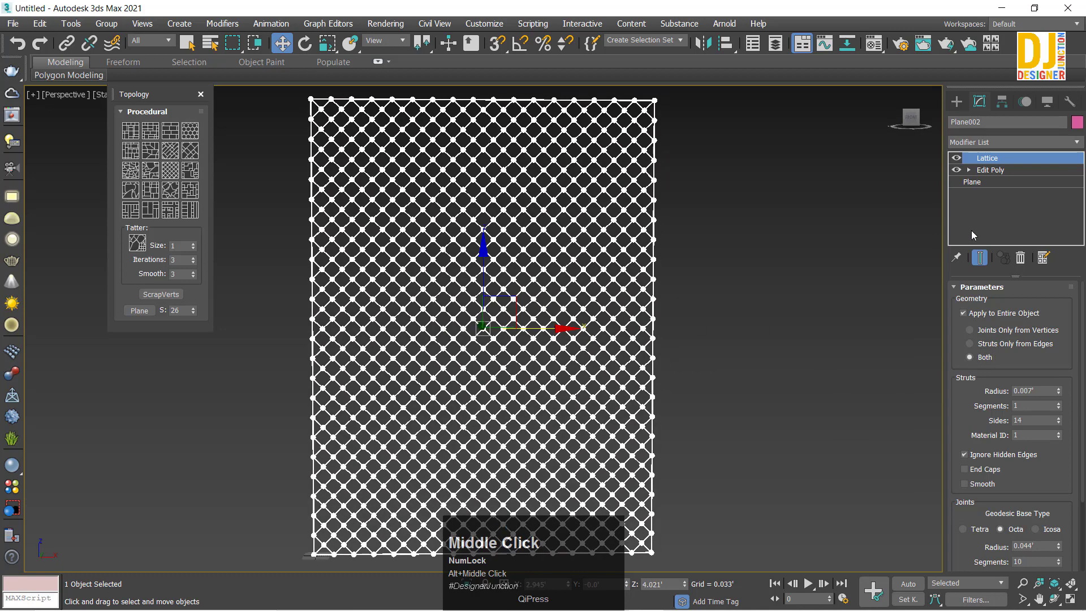
Delete the Lattice modifier and enter Edit Poly's polygon level with all of the plane's polygons selected
{"action": "left_click", "coordinate": [1021, 258]}
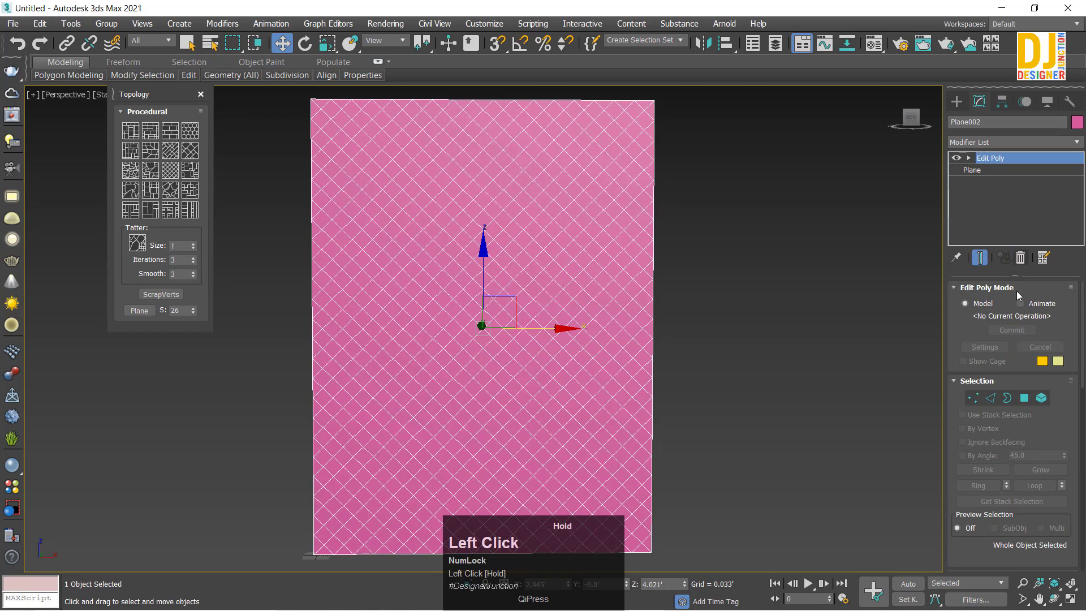
{"action": "middle_click_drag", "start_coordinate": [559, 325], "coordinate": [861, 248], "text": "alt"}
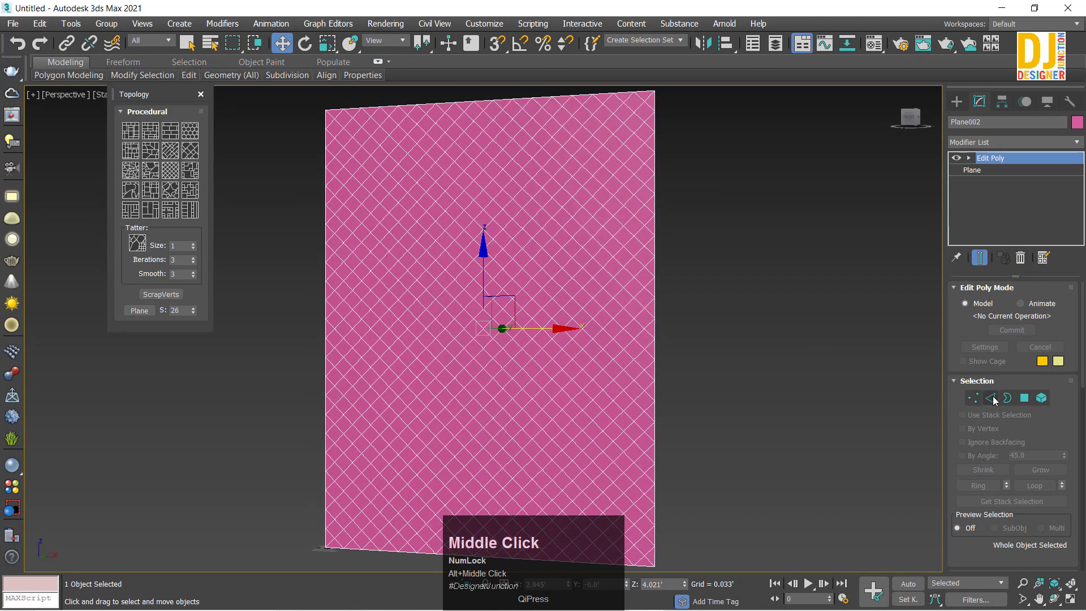
{"action": "left_click", "coordinate": [1024, 397]}
{"action": "scroll", "coordinate": [539, 295], "scroll_direction": "down", "scroll_amount": 3}
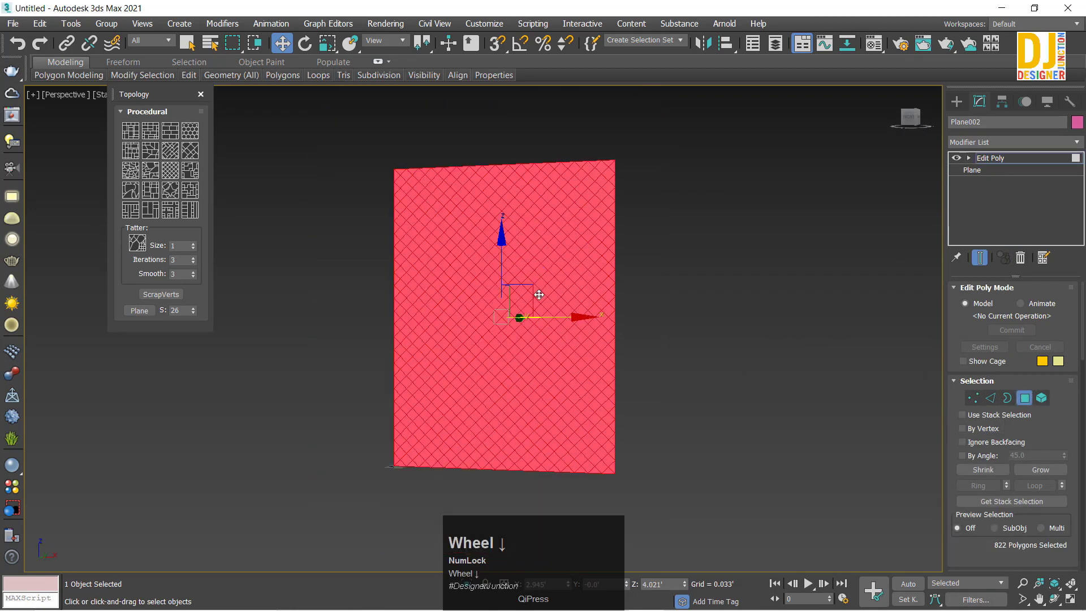
{"action": "left_click", "coordinate": [664, 444]}
{"action": "key", "text": "z"}
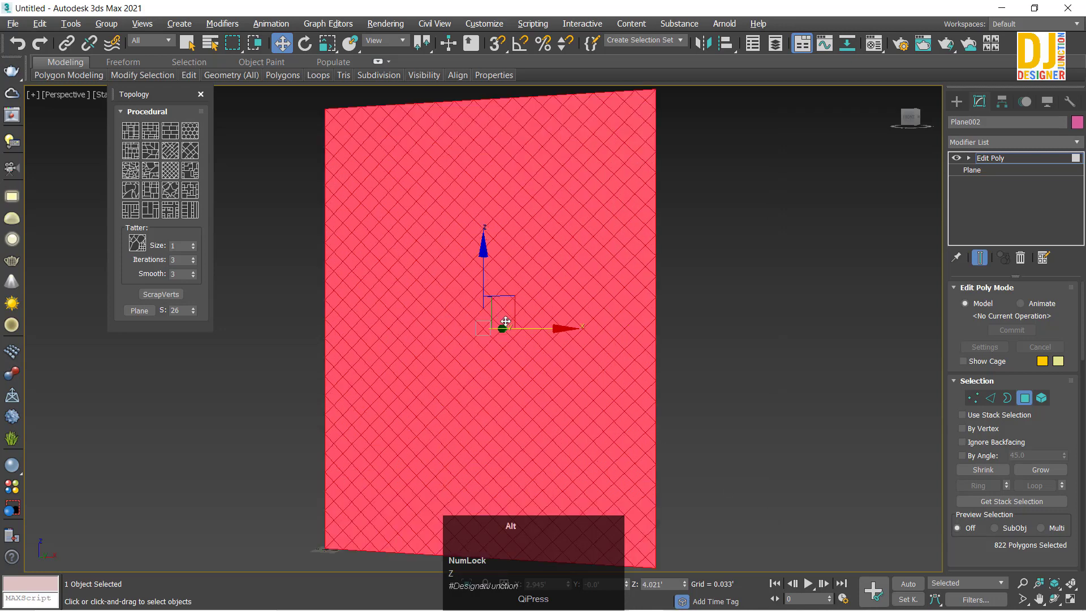
{"action": "middle_click_drag", "start_coordinate": [502, 320], "coordinate": [541, 341], "text": "alt"}
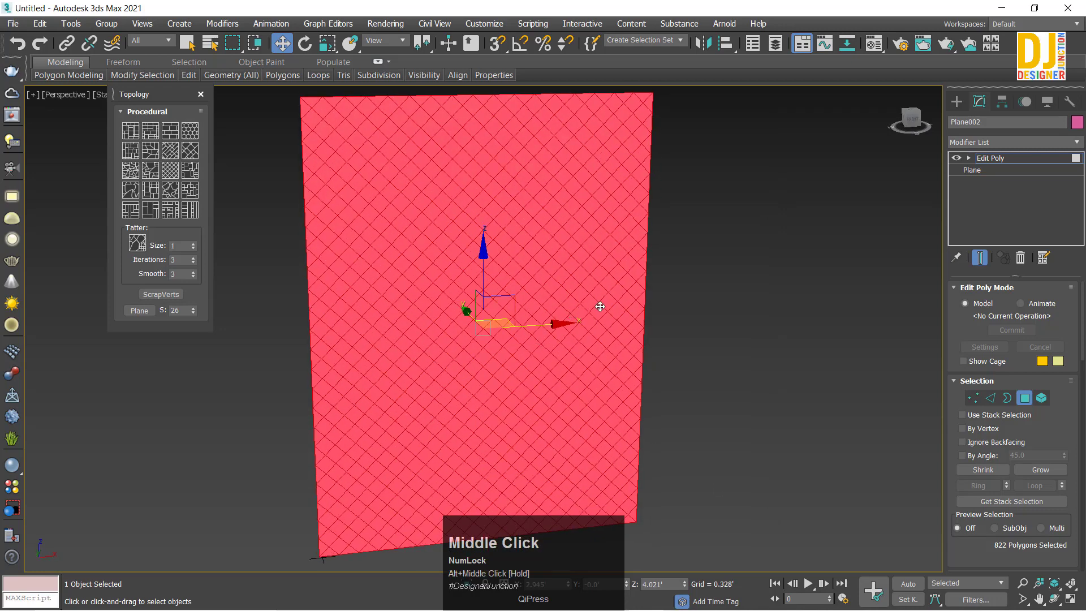
{"action": "middle_click_drag", "start_coordinate": [600, 306], "coordinate": [565, 298], "text": "alt"}
Start an extrusion of all the plane's polygons and set its height to about 0.414'
{"action": "right_click", "coordinate": [623, 288]}
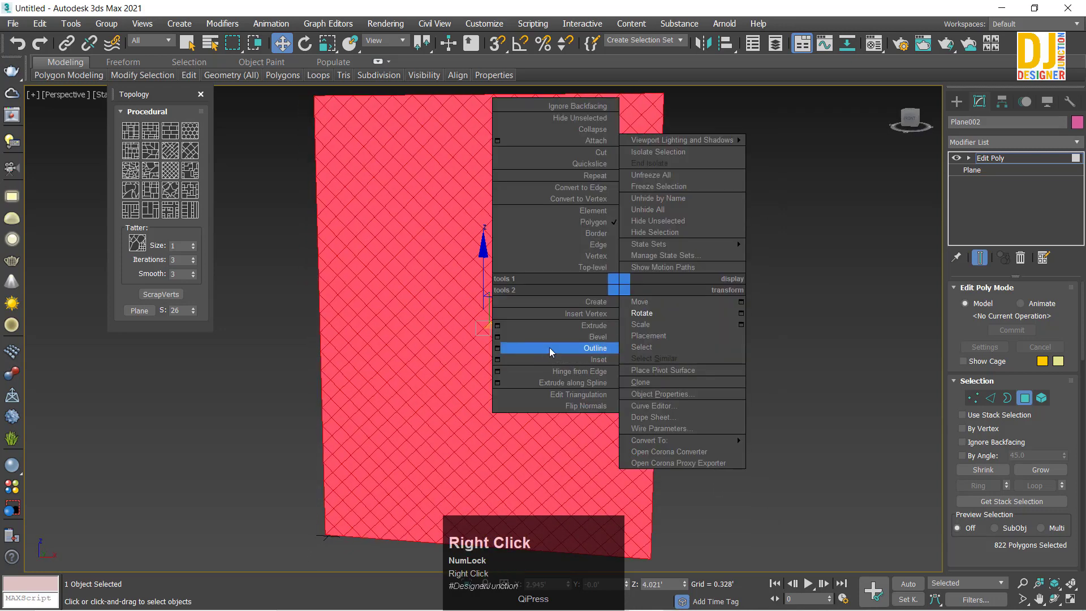
{"action": "left_click", "coordinate": [498, 326]}
{"action": "scroll", "coordinate": [548, 364], "scroll_direction": "up", "scroll_amount": 2}
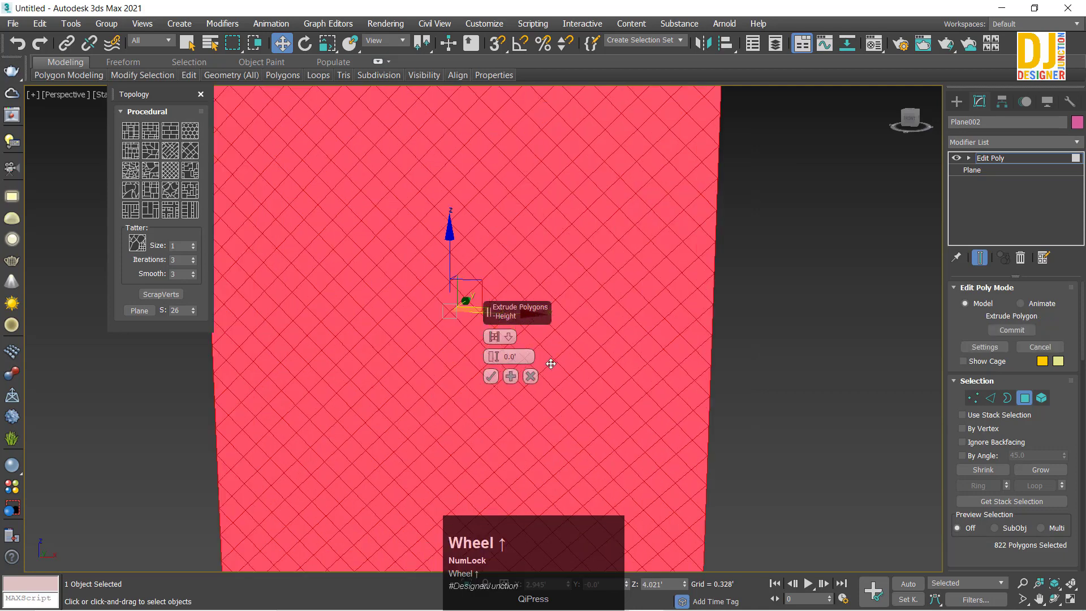
{"action": "middle_click_drag", "start_coordinate": [572, 363], "coordinate": [481, 333], "text": "alt"}
{"action": "left_click", "coordinate": [495, 338]}
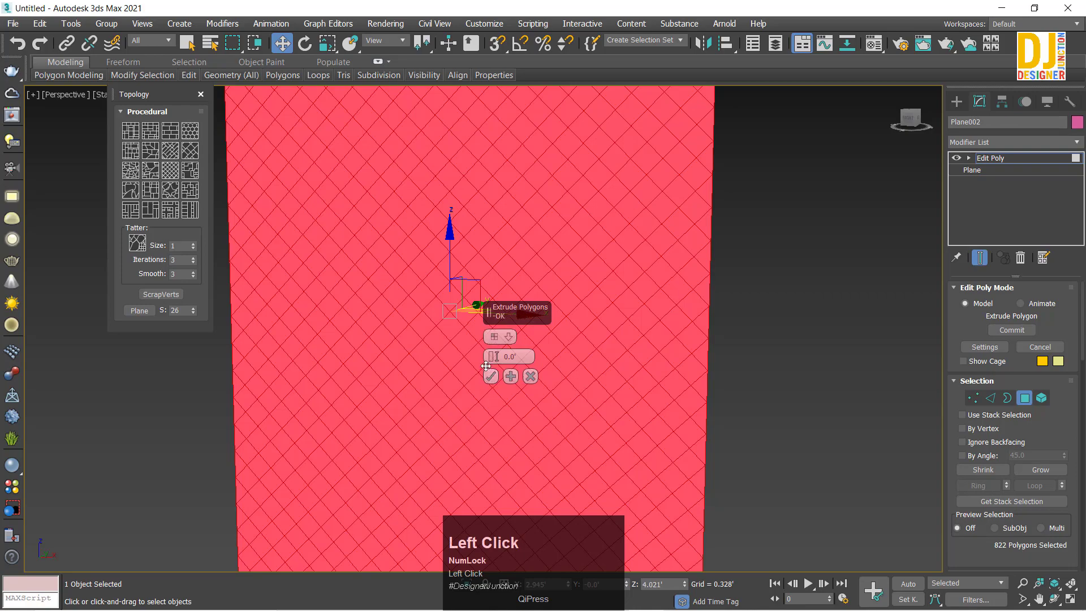
{"action": "left_click_drag", "start_coordinate": [493, 356], "coordinate": [688, 269]}
{"action": "middle_click_drag", "start_coordinate": [705, 360], "coordinate": [768, 397], "text": "alt"}
Cycle the extrusion type through Local Normals to By Polygon and apply the extrusion
{"action": "left_click", "coordinate": [494, 336]}
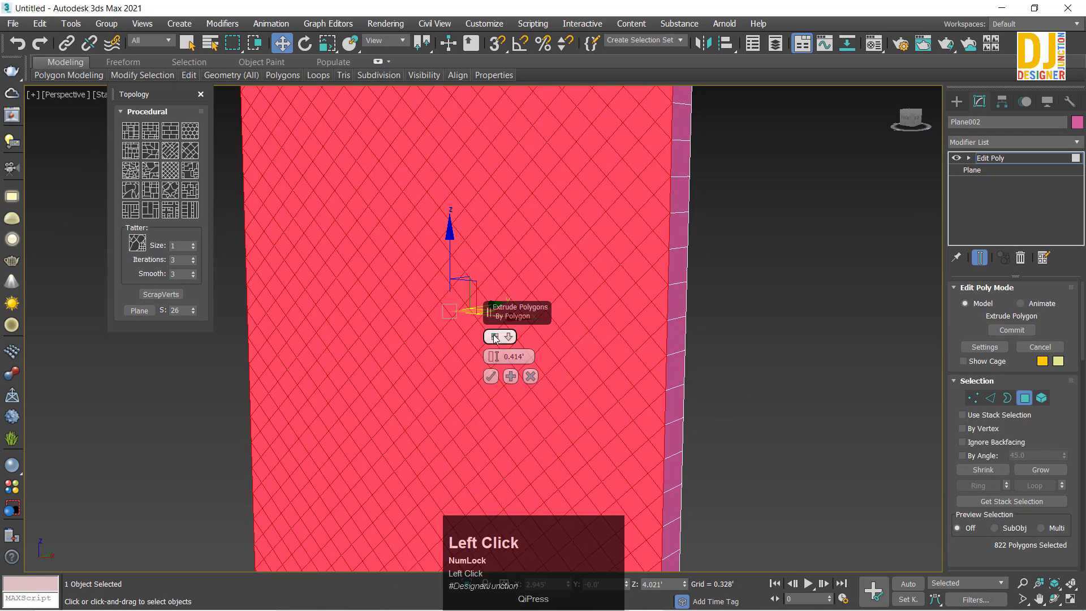
{"action": "left_click", "coordinate": [495, 338]}
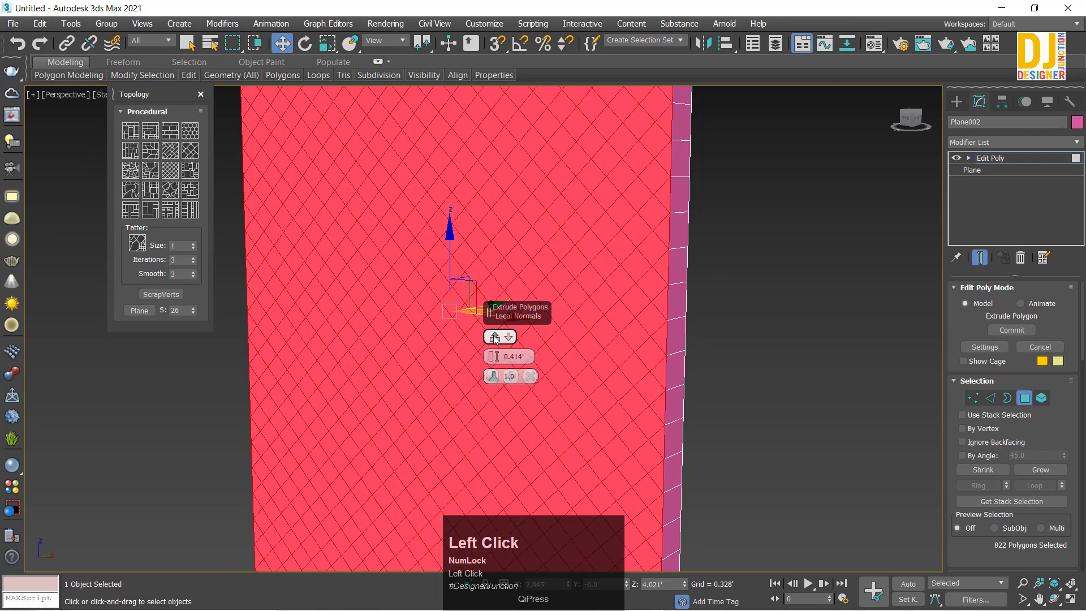
{"action": "left_click", "coordinate": [494, 336]}
{"action": "middle_click_drag", "start_coordinate": [689, 412], "coordinate": [726, 409], "text": "alt"}
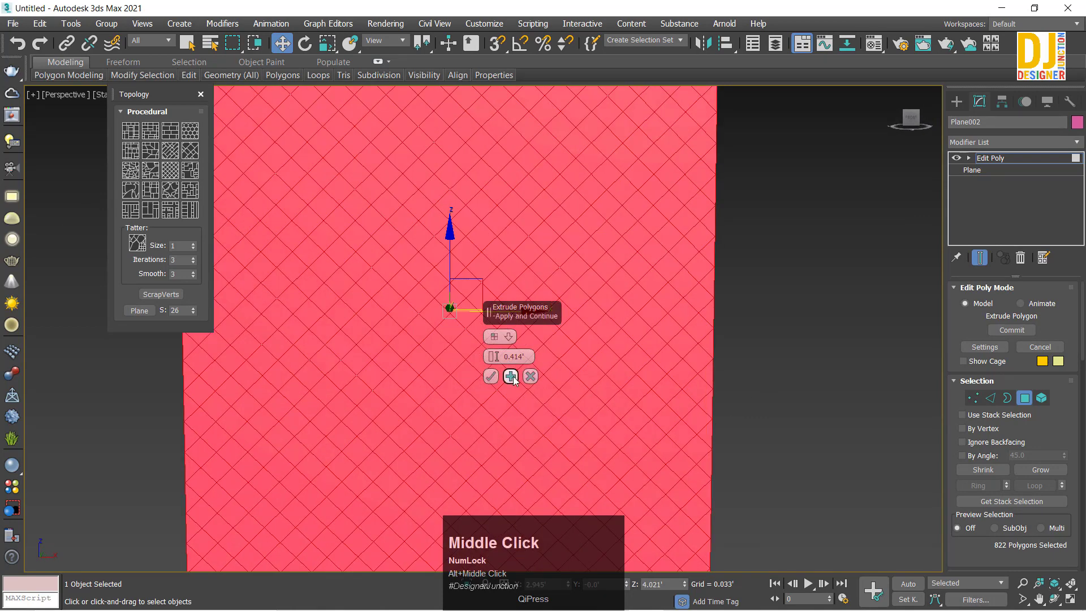
{"action": "left_click", "coordinate": [492, 376]}
Scale down the extruded polygon faces so that every block tapers to a small tip
{"action": "key", "text": "r"}
{"action": "middle_click_drag", "start_coordinate": [497, 375], "coordinate": [455, 399], "text": "alt"}
{"action": "left_click_drag", "start_coordinate": [420, 384], "coordinate": [461, 556]}
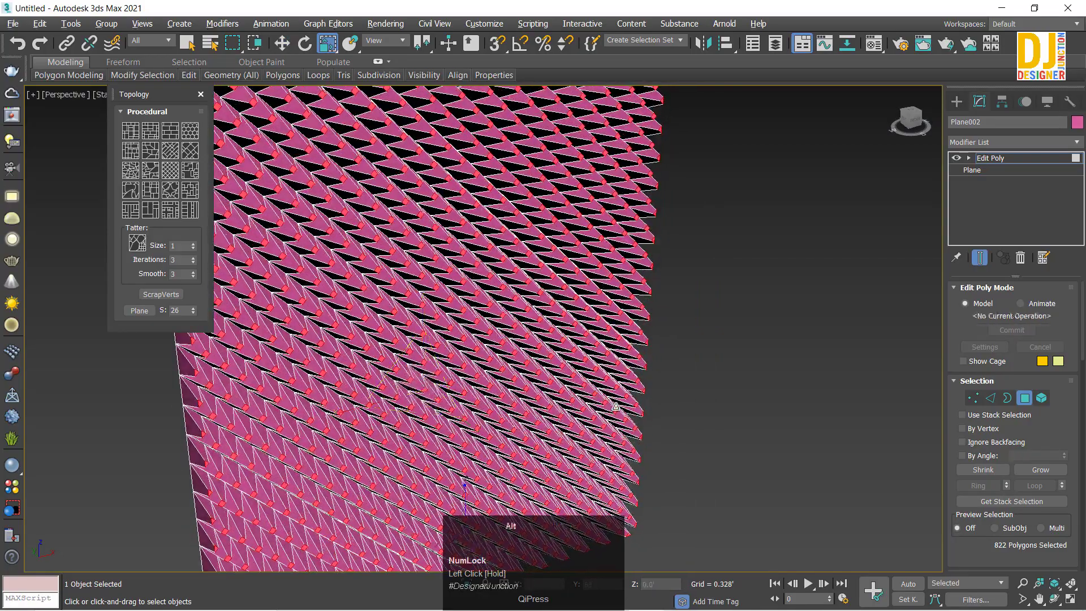
{"action": "middle_click_drag", "start_coordinate": [616, 406], "coordinate": [656, 389], "text": "alt"}
Move the selected tip faces sideways so that the tapered spikes slant
{"action": "key", "text": "w"}
{"action": "scroll", "coordinate": [508, 332], "scroll_direction": "up", "scroll_amount": 3}
{"action": "middle_click_drag", "start_coordinate": [589, 359], "coordinate": [600, 436], "text": "alt"}
{"action": "key", "text": "w"}
{"action": "left_click_drag", "start_coordinate": [551, 402], "coordinate": [694, 442]}
{"action": "middle_click_drag", "start_coordinate": [694, 460], "coordinate": [735, 481], "text": "alt"}
{"action": "key", "text": "z"}
{"action": "middle_click_drag", "start_coordinate": [486, 385], "coordinate": [553, 358], "text": "alt"}
Deselect the polygons, leave the polygon level and examine the whole spiked panel unselected
{"action": "left_click", "coordinate": [848, 238]}
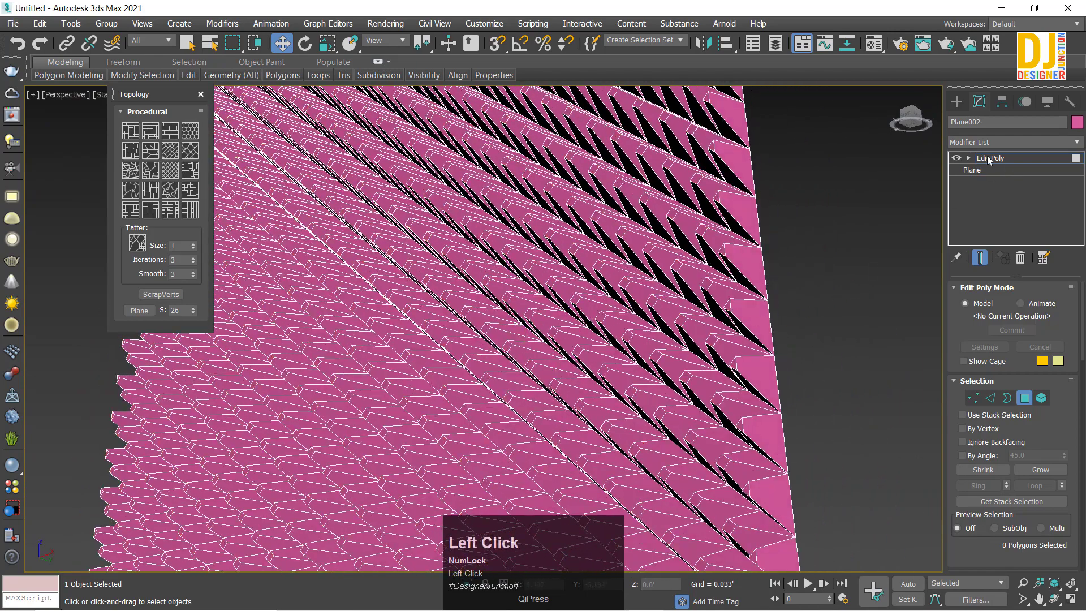
{"action": "left_click", "coordinate": [988, 161]}
{"action": "left_click", "coordinate": [836, 270]}
{"action": "scroll", "coordinate": [629, 294], "scroll_direction": "down", "scroll_amount": 5}
{"action": "middle_click_drag", "start_coordinate": [635, 311], "coordinate": [759, 396], "text": "alt"}
{"action": "scroll", "coordinate": [437, 283], "scroll_direction": "down", "scroll_amount": 1, "text": "alt"}
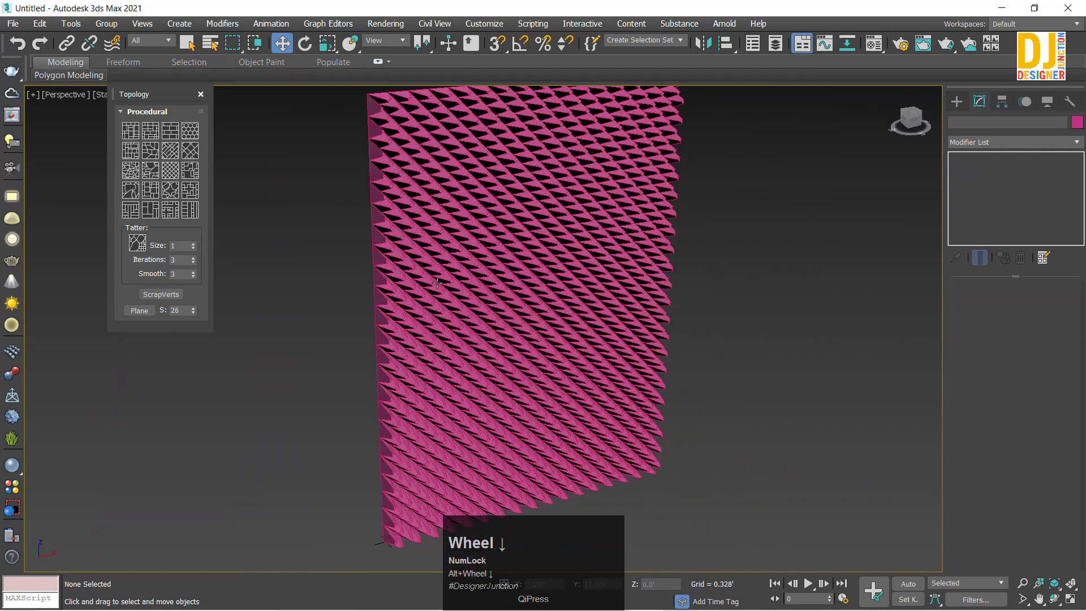
{"action": "middle_click_drag", "start_coordinate": [437, 283], "coordinate": [396, 234], "text": "alt"}
Select the spiked panel and delete its Edit Poly modifier to return to the plain grid plane
{"action": "left_click", "coordinate": [399, 237]}
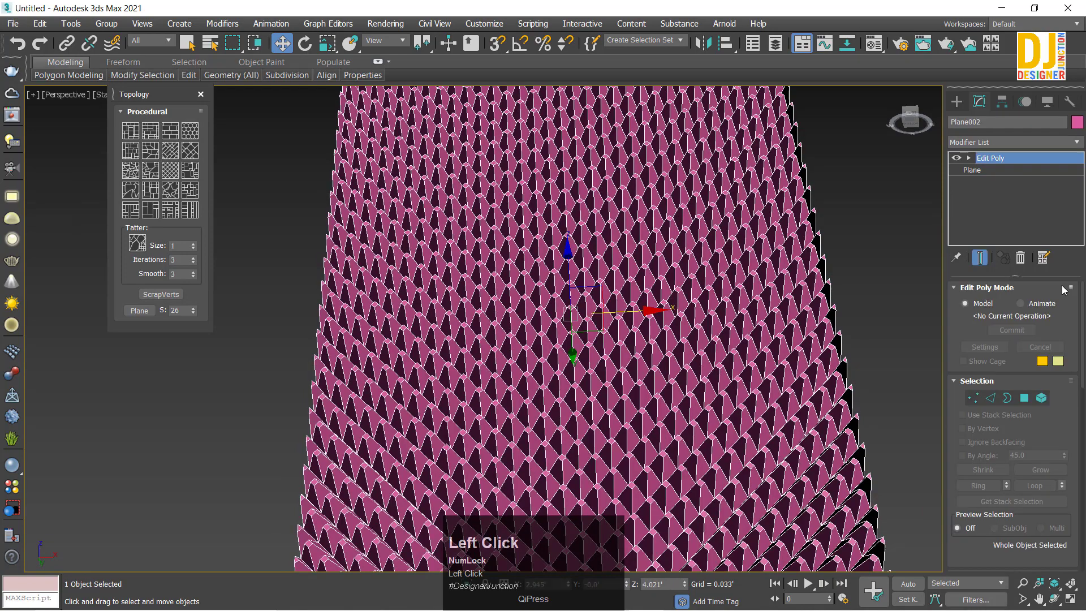
{"action": "left_click", "coordinate": [1021, 259]}
{"action": "middle_click_drag", "start_coordinate": [580, 377], "coordinate": [543, 421], "text": "alt"}
Try to apply the fine diagonal procedural topology pattern directly to the bare plane
{"action": "left_click", "coordinate": [171, 177]}
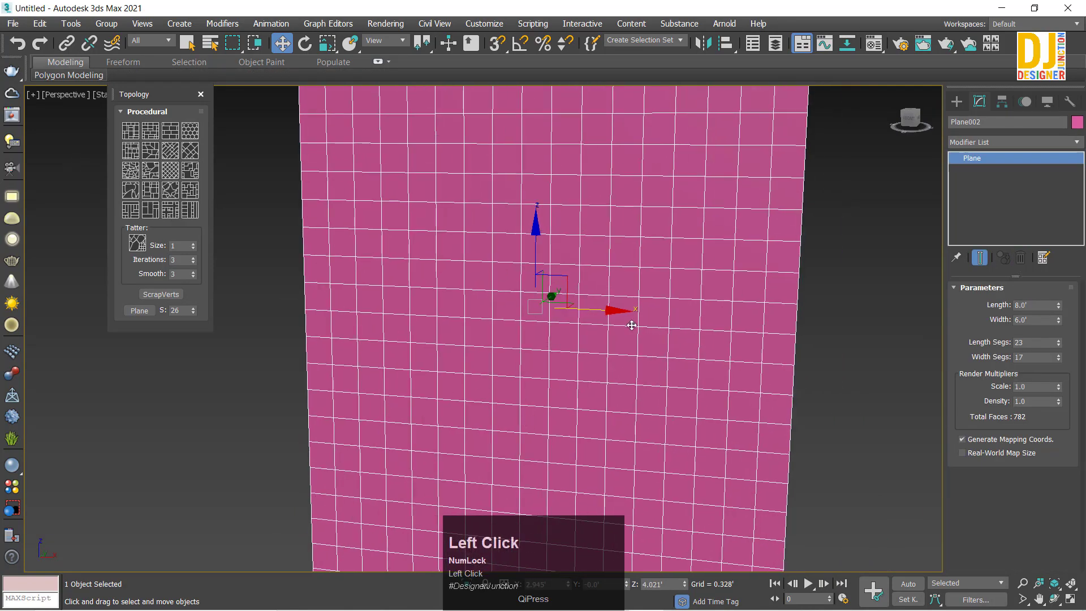
{"action": "scroll", "coordinate": [632, 325], "scroll_direction": "down", "scroll_amount": 3}
{"action": "left_click", "coordinate": [177, 178]}
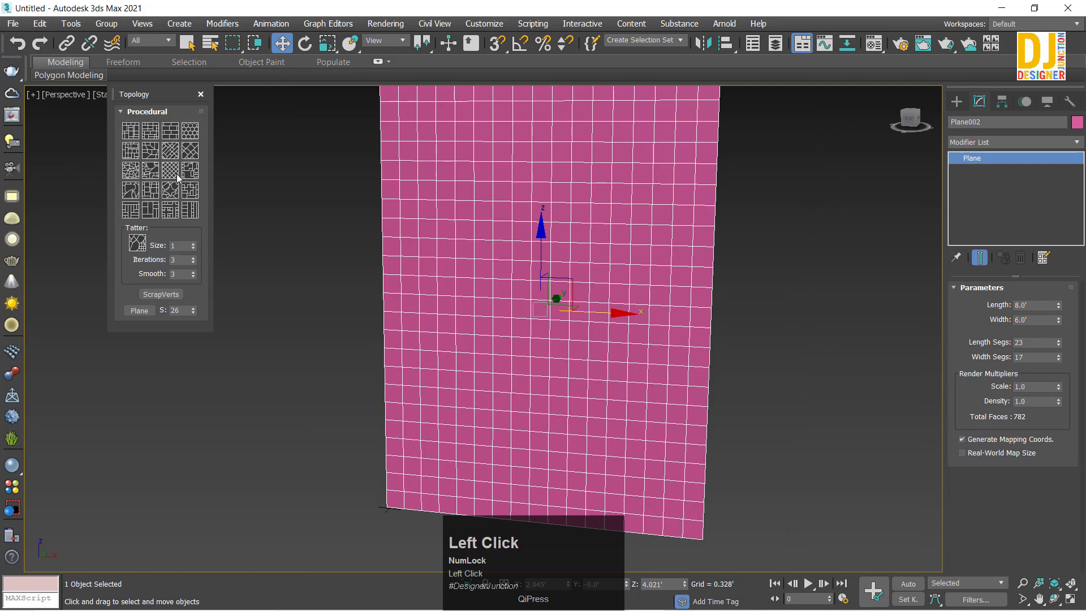
{"action": "scroll", "coordinate": [275, 238], "scroll_direction": "up", "scroll_amount": 3}
{"action": "middle_click_drag", "start_coordinate": [594, 286], "coordinate": [611, 275], "text": "alt"}
{"action": "middle_click_drag", "start_coordinate": [611, 276], "coordinate": [553, 274]}
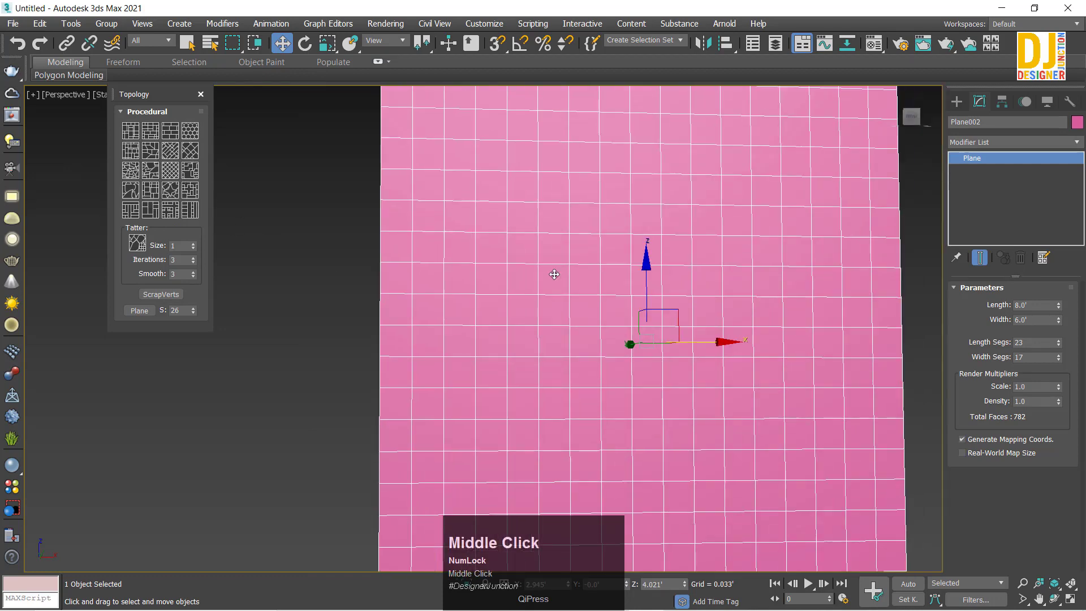
{"action": "middle_click_drag", "start_coordinate": [701, 282], "coordinate": [591, 281]}
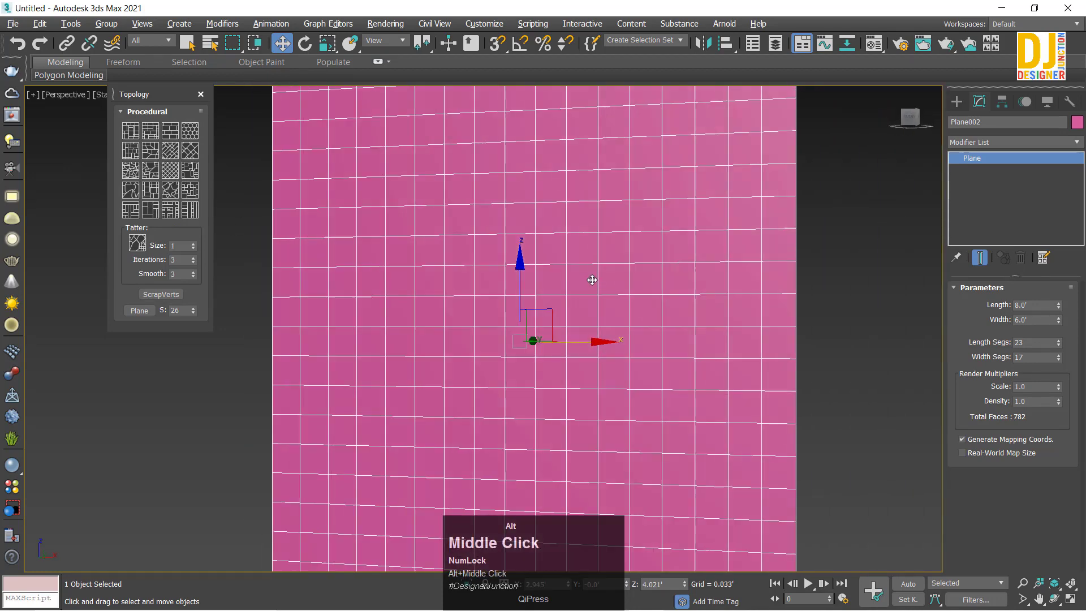
Close the Topology window, add an Edit Poly modifier to the plane and reopen Generate Topology
{"action": "left_click", "coordinate": [201, 94]}
{"action": "left_click", "coordinate": [37, 75]}
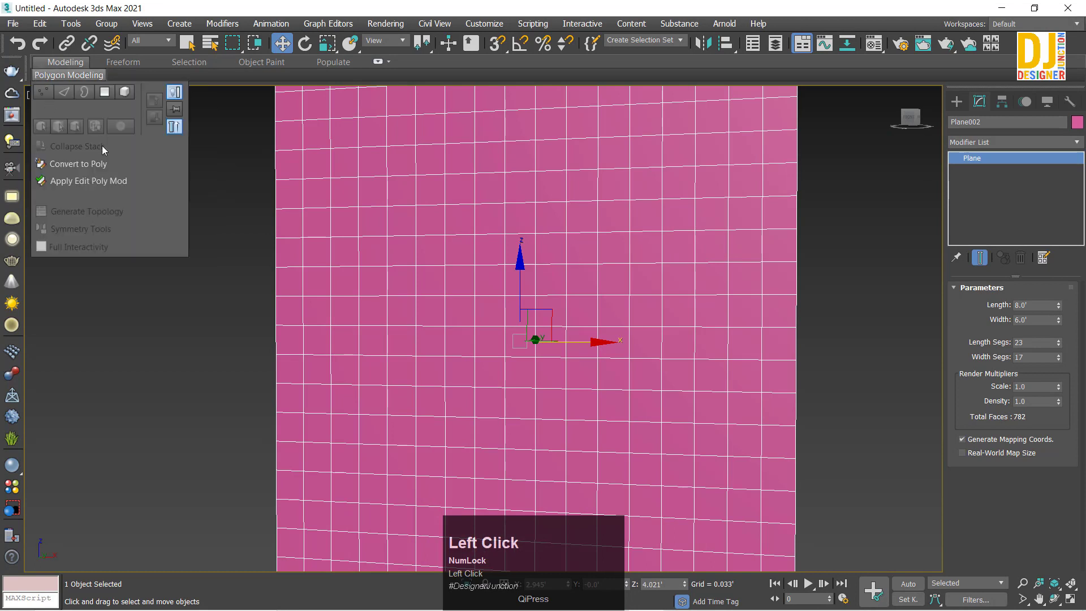
{"action": "left_click", "coordinate": [71, 181]}
{"action": "left_click", "coordinate": [52, 211]}
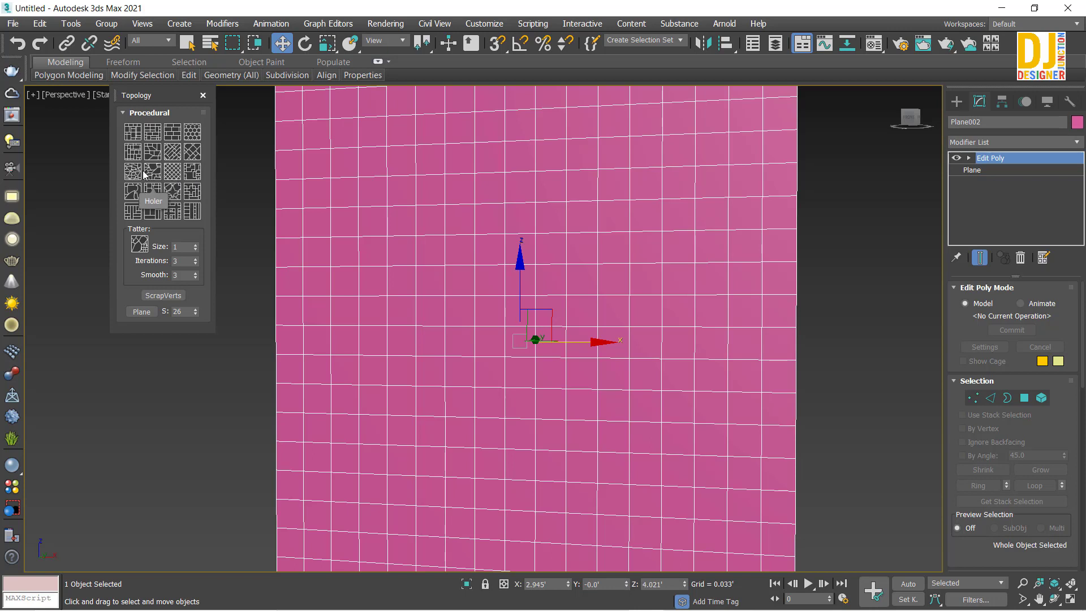
Apply the first procedural topology pattern of mixed-size rectangular tiles to the plane and view the whole panel
{"action": "left_click", "coordinate": [135, 135]}
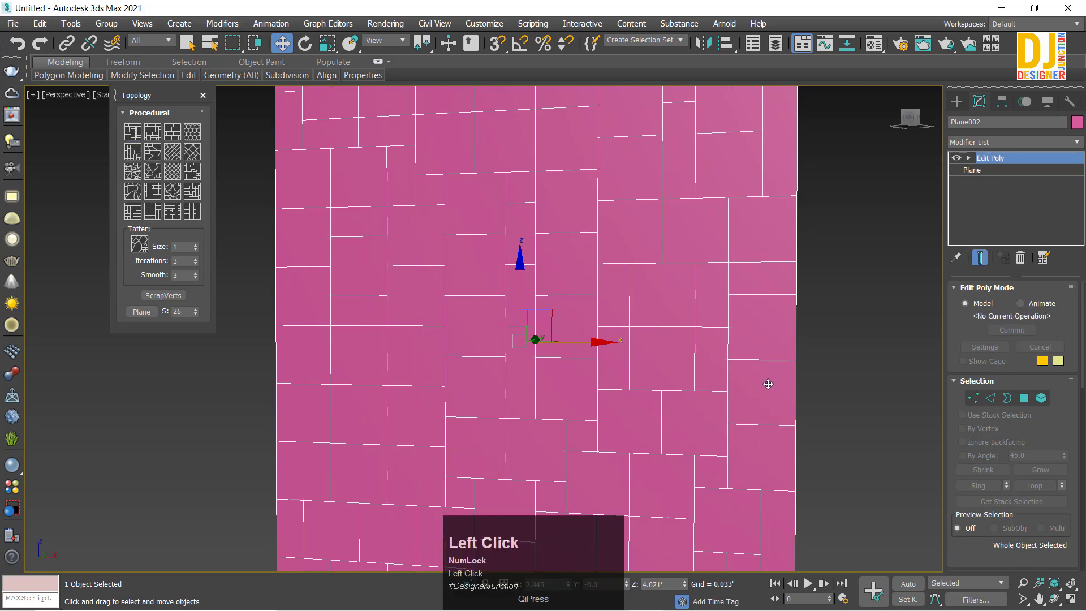
{"action": "middle_click_drag", "start_coordinate": [497, 283], "coordinate": [526, 216], "text": "alt"}
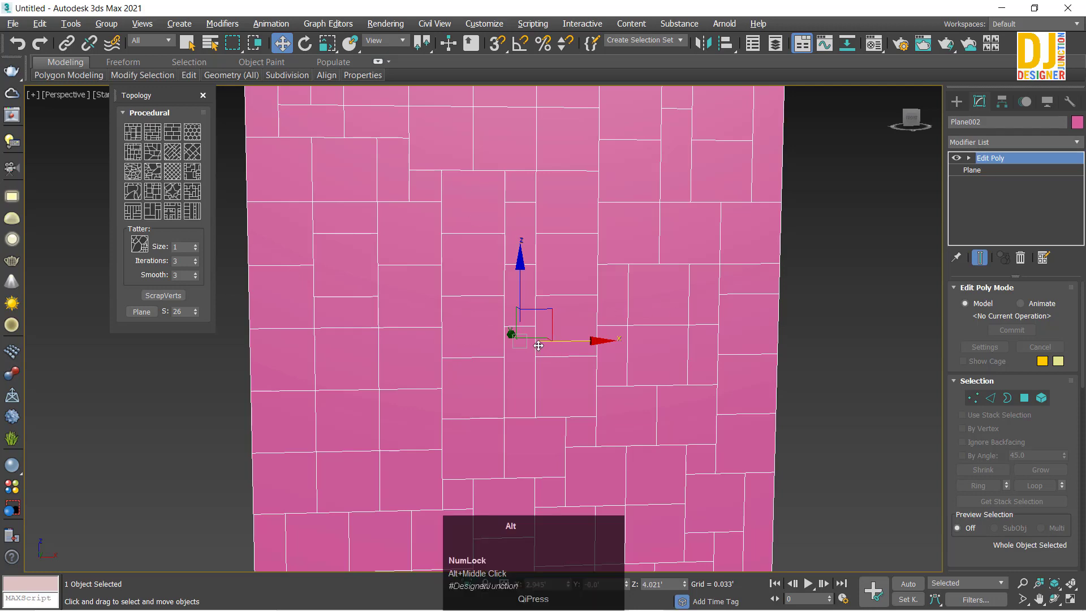
{"action": "key", "text": "z"}
{"action": "middle_click_drag", "start_coordinate": [516, 342], "coordinate": [536, 291]}
{"action": "key", "text": "z"}
{"action": "scroll", "coordinate": [470, 327], "scroll_direction": "up", "scroll_amount": 3}
{"action": "middle_click_drag", "start_coordinate": [470, 327], "coordinate": [486, 367], "text": "alt"}
{"action": "key", "text": "z"}
Enter Edit Poly's polygon level and select all polygons of the tiled panel
{"action": "left_click", "coordinate": [1024, 398]}
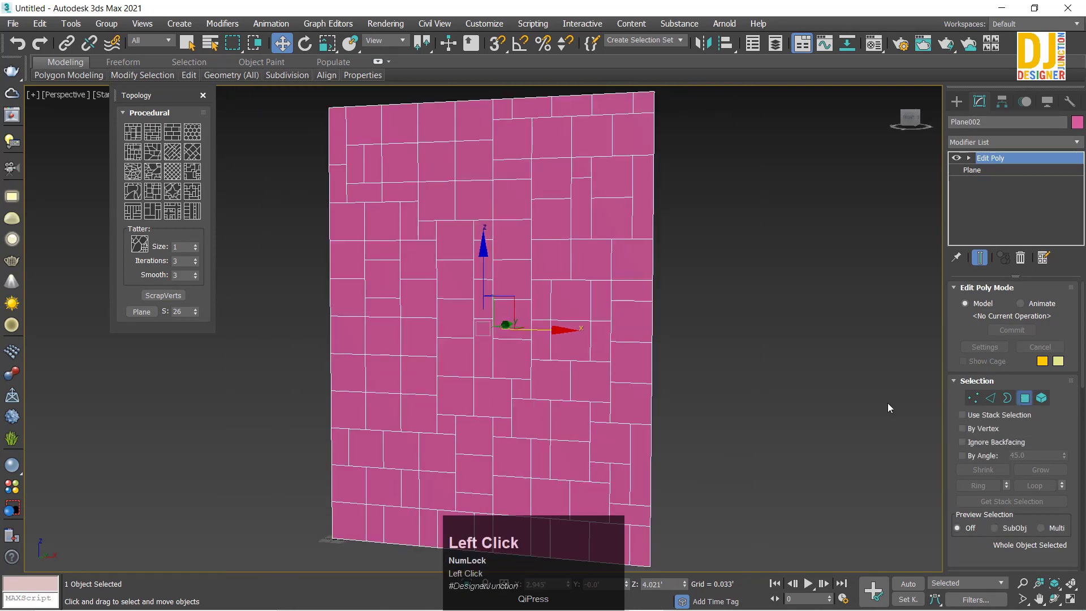
{"action": "scroll", "coordinate": [430, 317], "scroll_direction": "down", "scroll_amount": 5}
{"action": "left_click_drag", "start_coordinate": [330, 138], "coordinate": [663, 461]}
{"action": "key", "text": "z"}
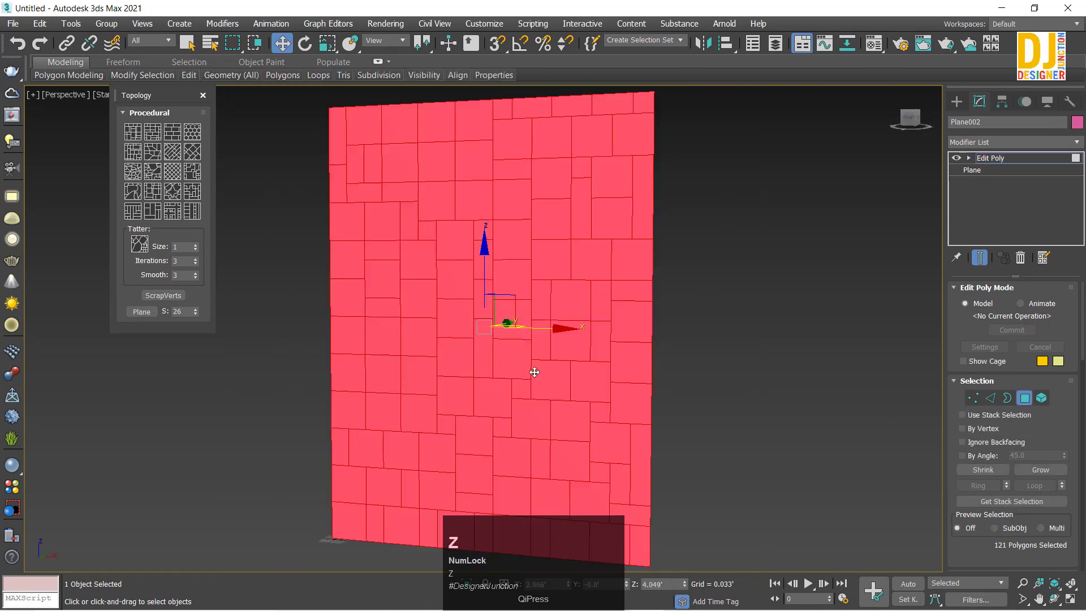
Extrude the selected tile polygons as a group by about 0.416'
{"action": "right_click", "coordinate": [645, 302]}
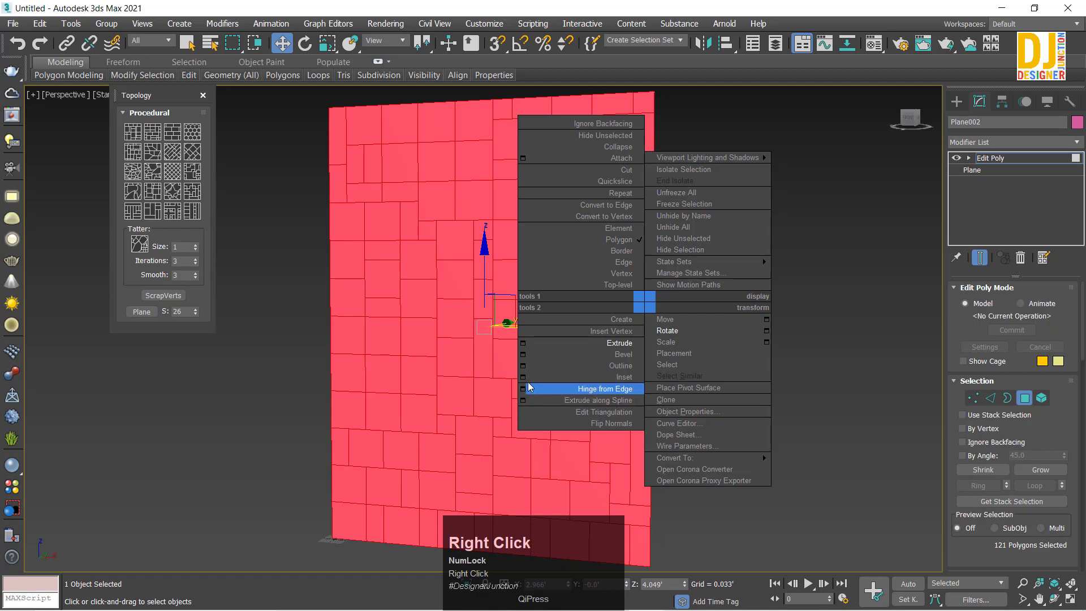
{"action": "left_click", "coordinate": [523, 343]}
{"action": "scroll", "coordinate": [500, 373], "scroll_direction": "up", "scroll_amount": 2}
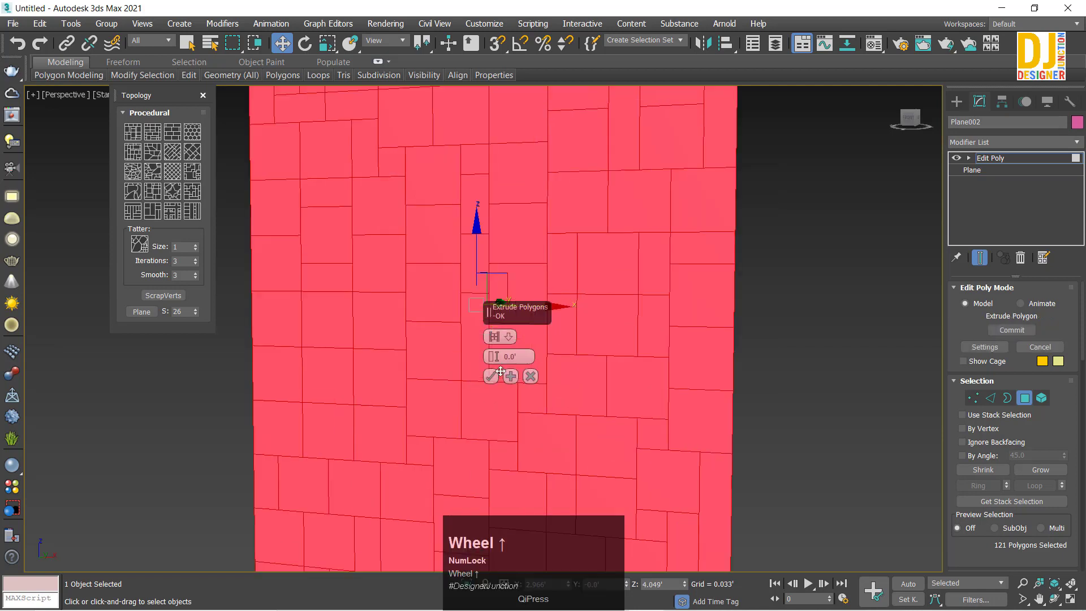
{"action": "scroll", "coordinate": [500, 372], "scroll_direction": "up", "scroll_amount": 4}
{"action": "scroll", "coordinate": [508, 371], "scroll_direction": "down", "scroll_amount": 1}
{"action": "middle_click_drag", "start_coordinate": [659, 376], "coordinate": [586, 346], "text": "alt"}
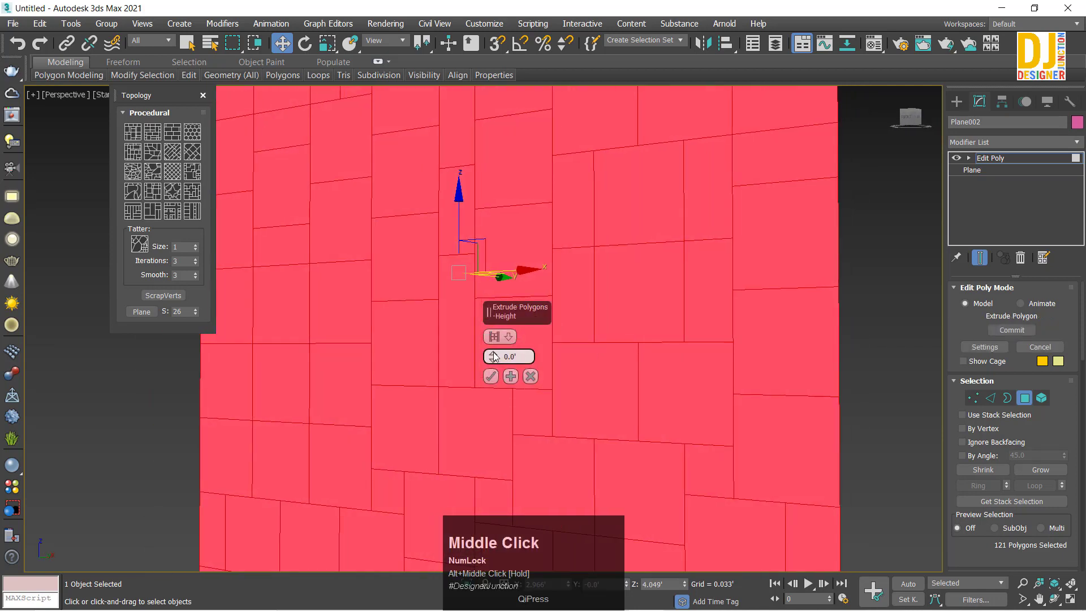
{"action": "left_click_drag", "start_coordinate": [494, 356], "coordinate": [649, 259]}
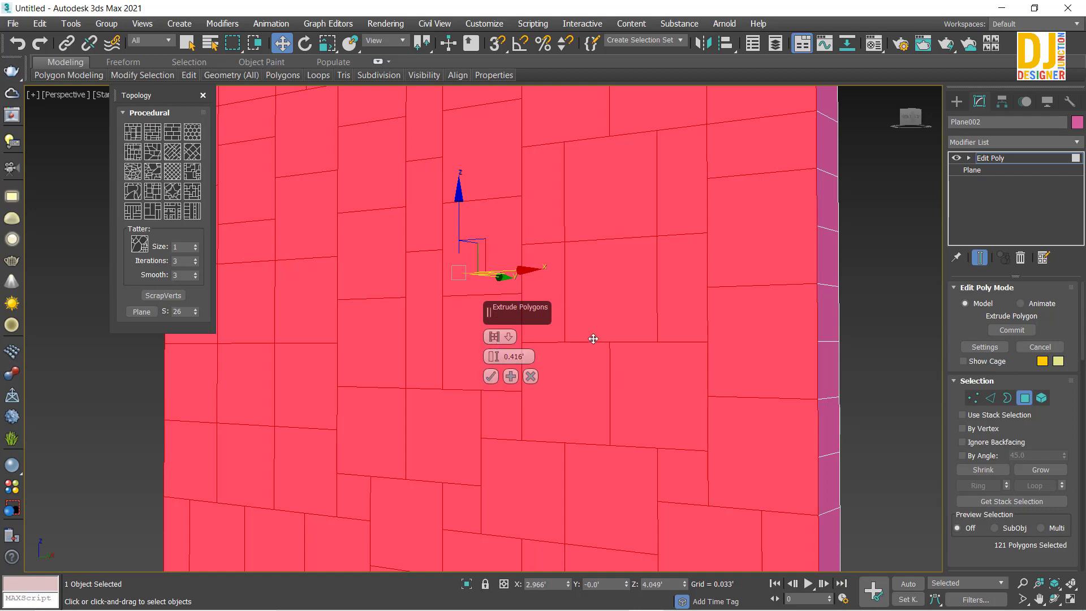
{"action": "left_click", "coordinate": [490, 376]}
Try scaling down the group-extruded faces, and undo both the scaling and the extrusion
{"action": "key", "text": "r"}
{"action": "left_click_drag", "start_coordinate": [427, 303], "coordinate": [425, 345]}
{"action": "scroll", "coordinate": [424, 346], "scroll_direction": "down", "scroll_amount": 6}
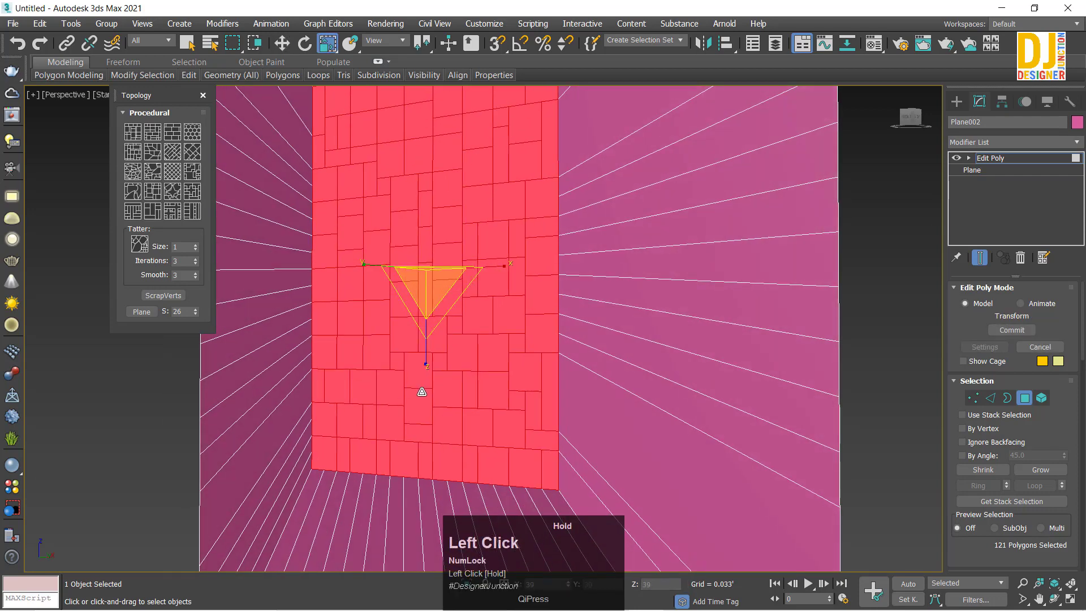
{"action": "scroll", "coordinate": [453, 325], "scroll_direction": "up", "scroll_amount": 2}
{"action": "key", "text": "ctrl+z"}
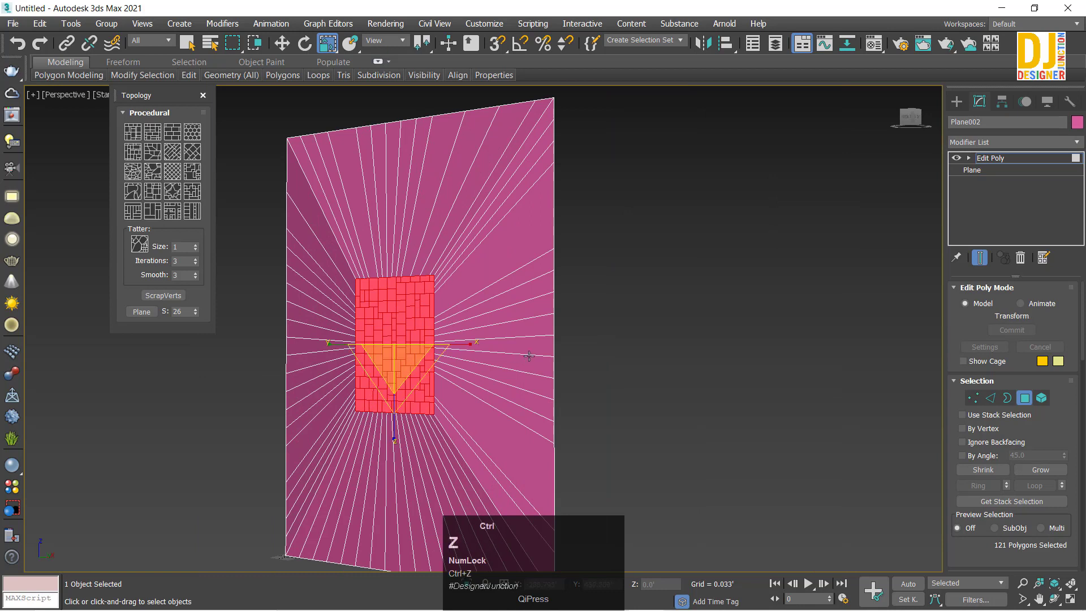
{"action": "key", "text": "w"}
{"action": "scroll", "coordinate": [509, 359], "scroll_direction": "up", "scroll_amount": 3}
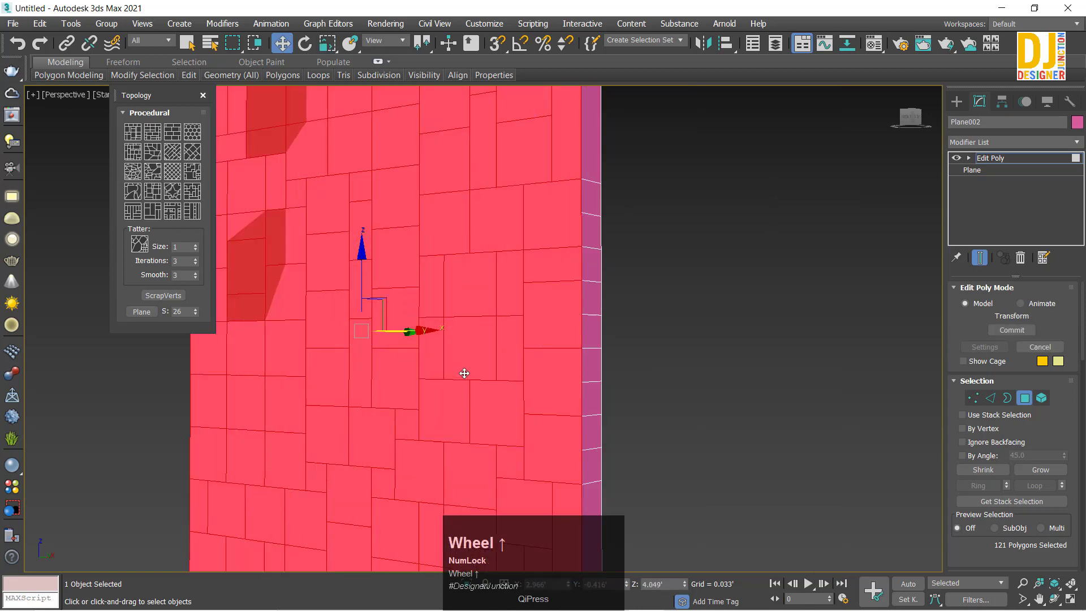
{"action": "key", "text": "ctrl+z"}
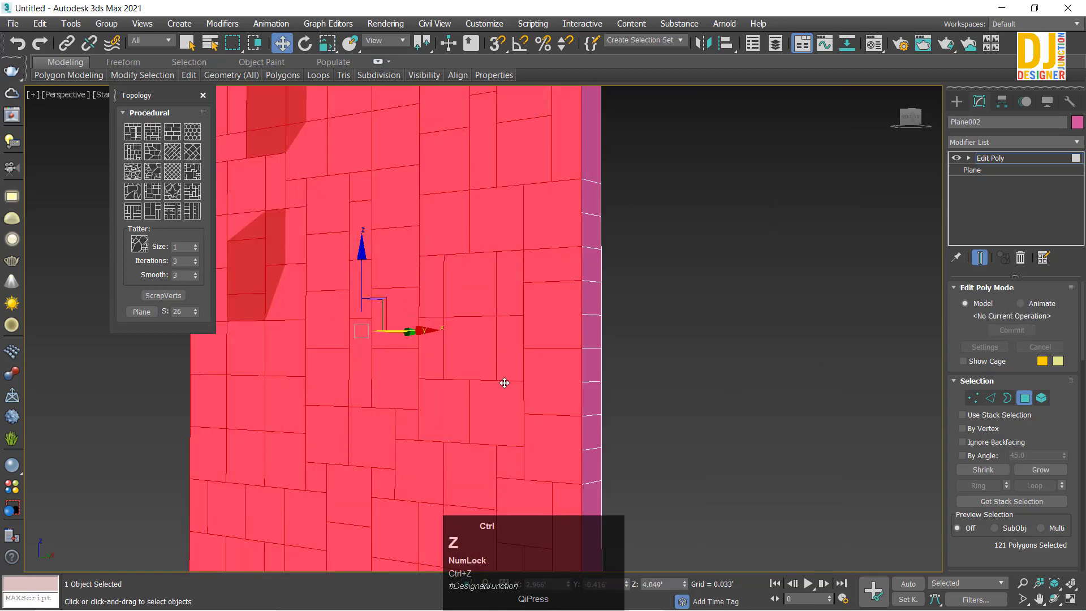
Start a new extrusion of the selected tile polygons with a height of about 0.497'
{"action": "middle_click_drag", "start_coordinate": [541, 354], "coordinate": [554, 261], "text": "alt"}
{"action": "right_click", "coordinate": [551, 259]}
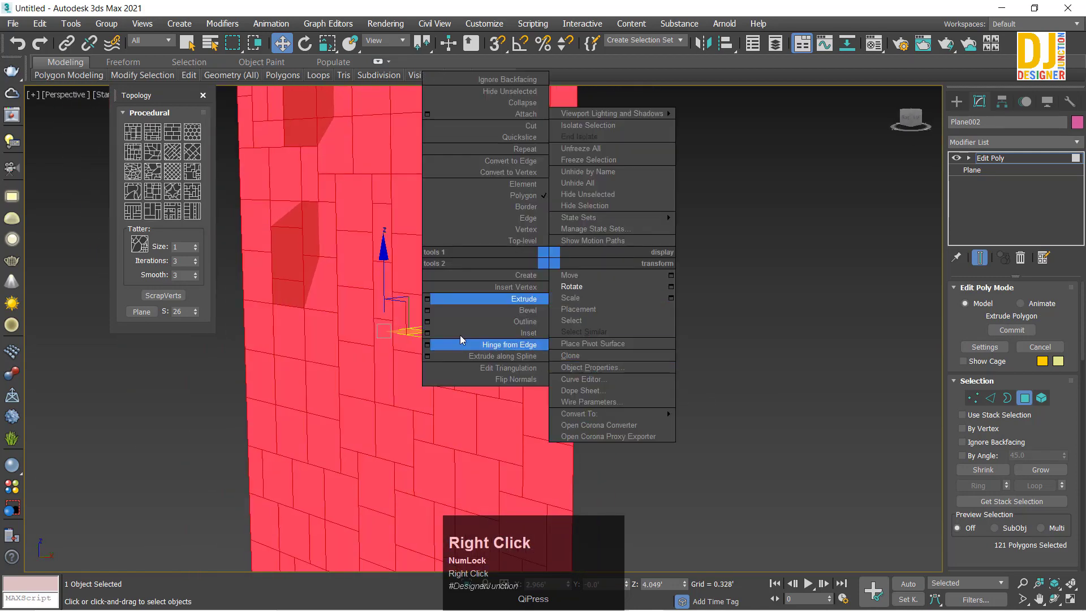
{"action": "left_click", "coordinate": [427, 298]}
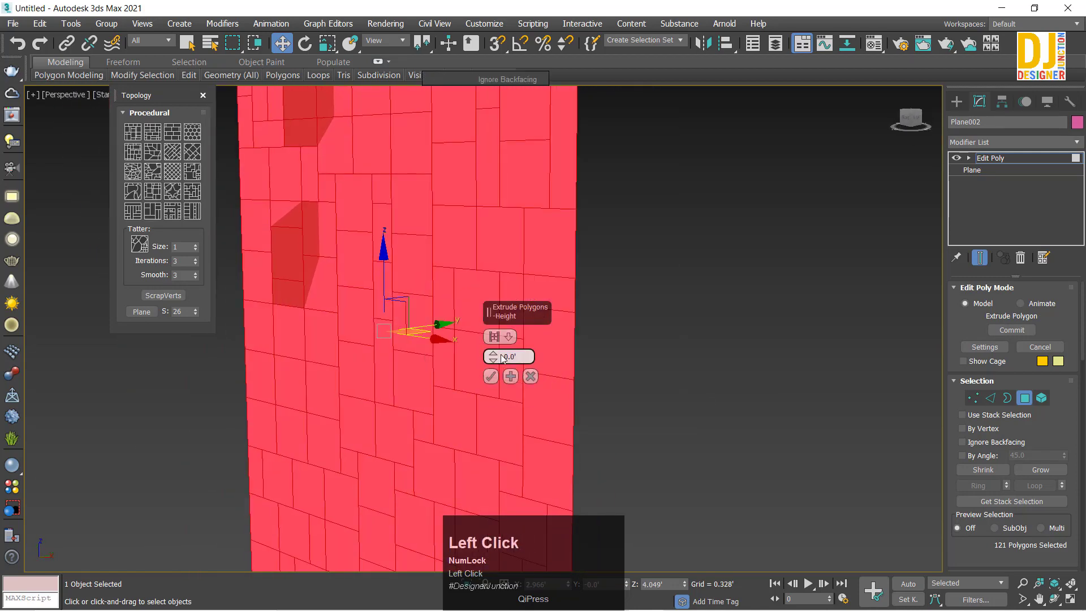
{"action": "left_click_drag", "start_coordinate": [502, 358], "coordinate": [475, 339]}
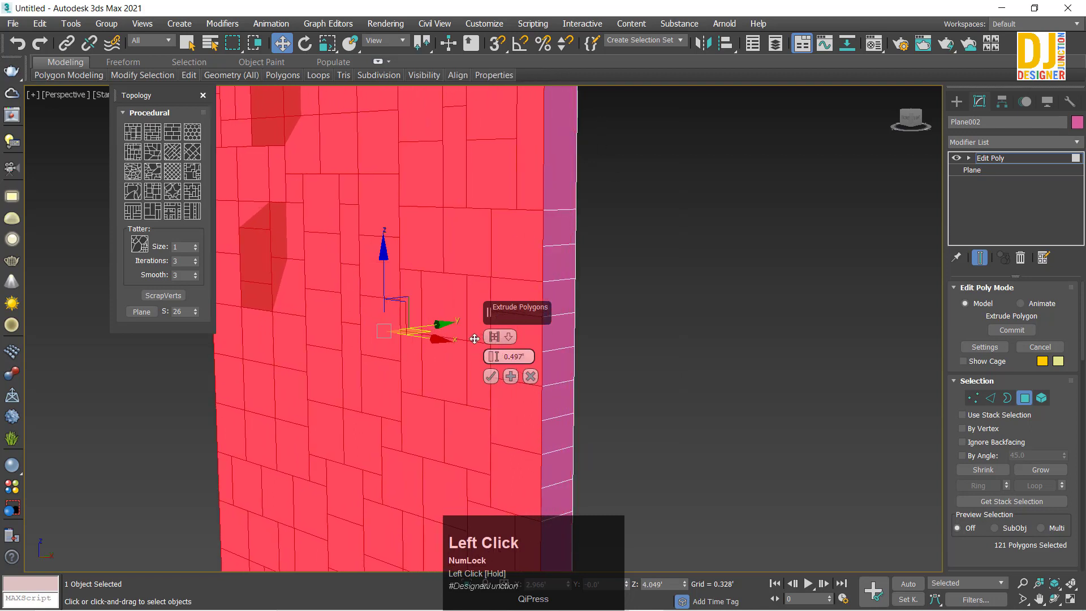
Switch the 0.497' extrusion of the selected tile polygons to By Polygon and apply it
{"action": "left_click", "coordinate": [495, 338]}
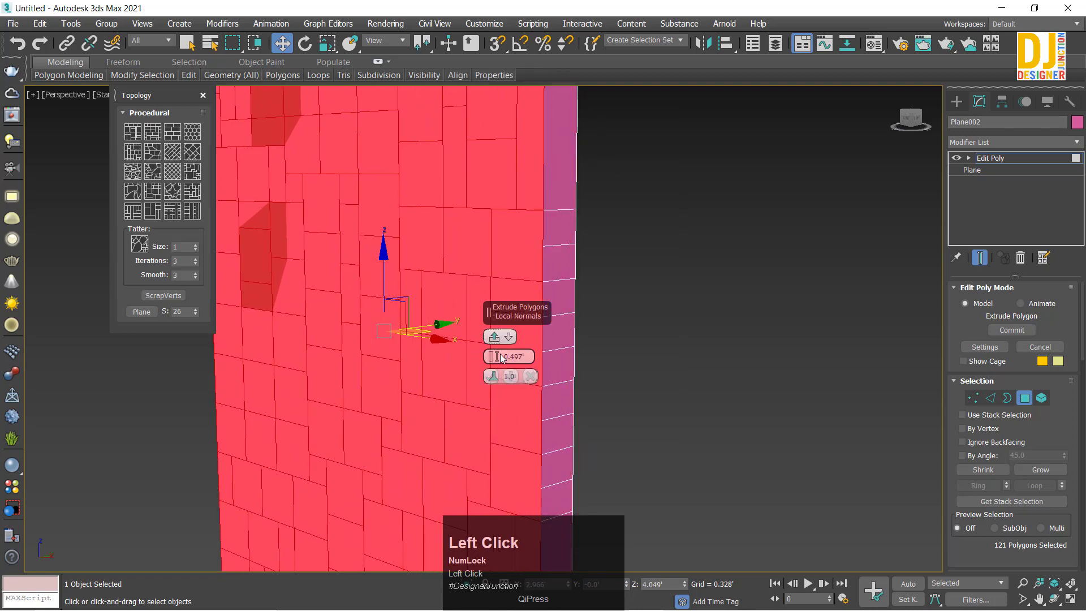
{"action": "left_click", "coordinate": [495, 337]}
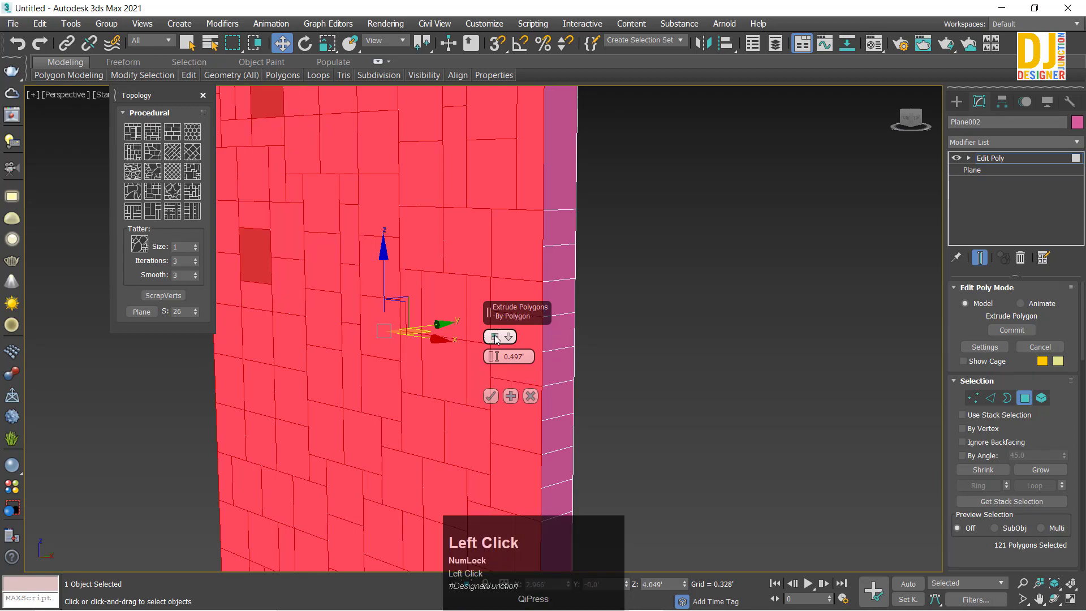
{"action": "middle_click_drag", "start_coordinate": [704, 382], "coordinate": [455, 398], "text": "alt"}
{"action": "scroll", "coordinate": [586, 347], "scroll_direction": "up", "scroll_amount": 2}
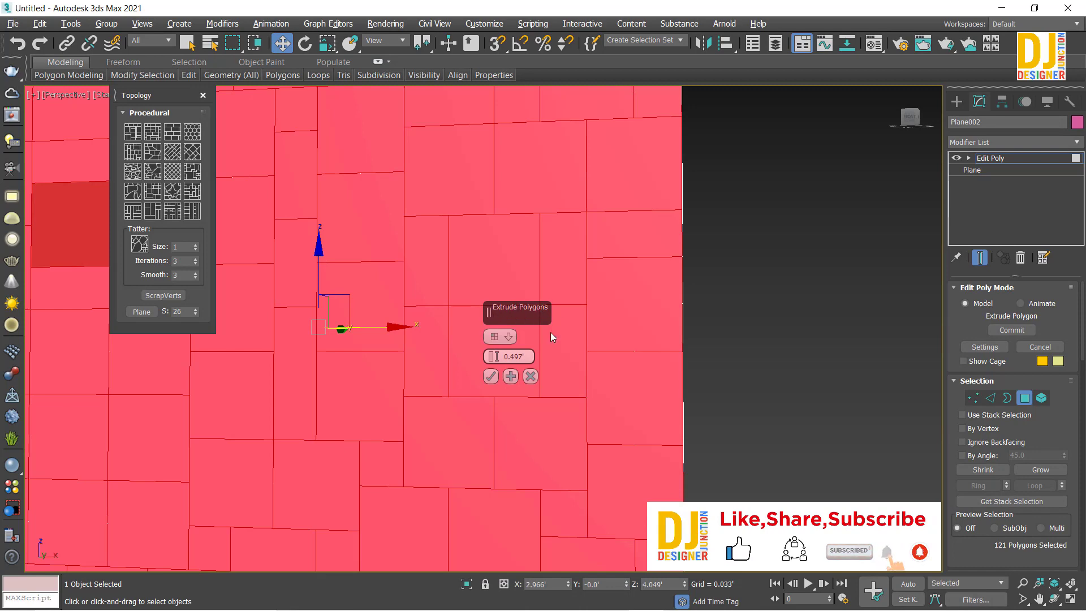
{"action": "middle_click_drag", "start_coordinate": [565, 418], "coordinate": [573, 423], "text": "alt"}
{"action": "scroll", "coordinate": [376, 345], "scroll_direction": "up", "scroll_amount": 4}
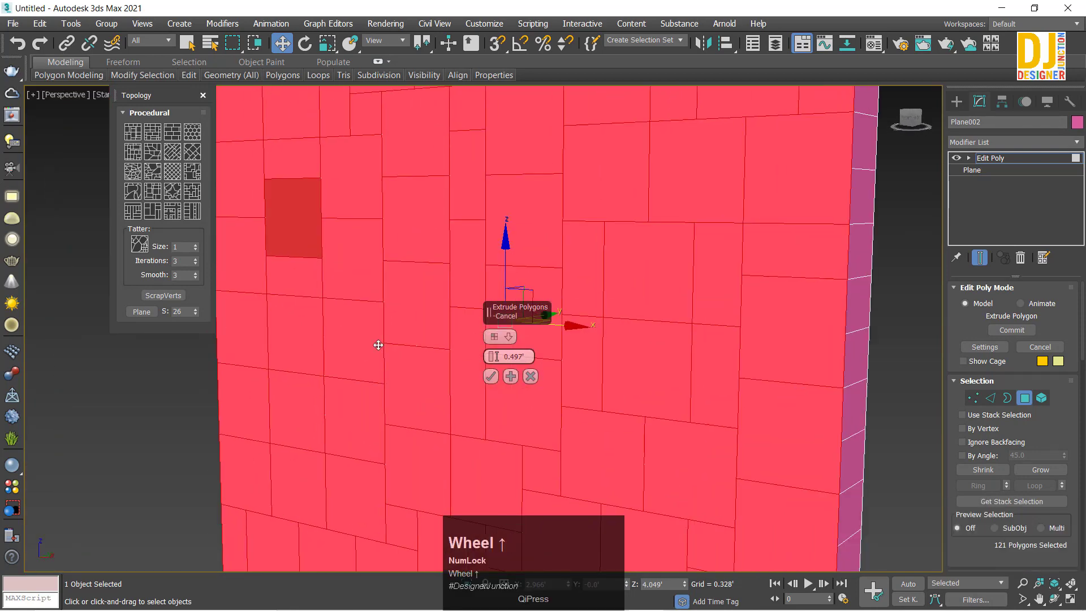
{"action": "scroll", "coordinate": [521, 375], "scroll_direction": "down", "scroll_amount": 2}
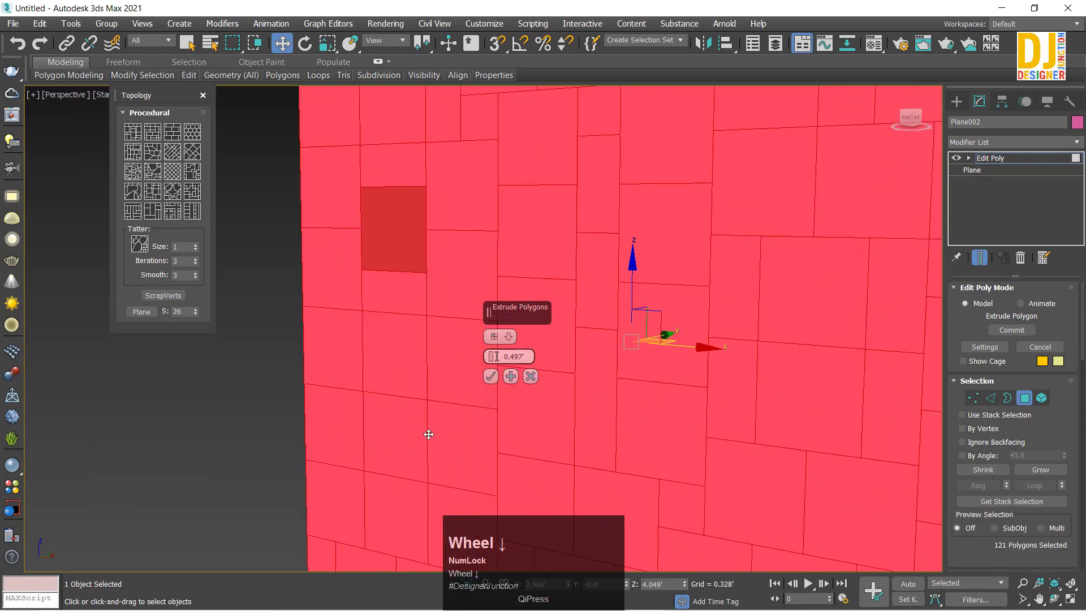
{"action": "middle_click_drag", "start_coordinate": [429, 434], "coordinate": [419, 369], "text": "alt"}
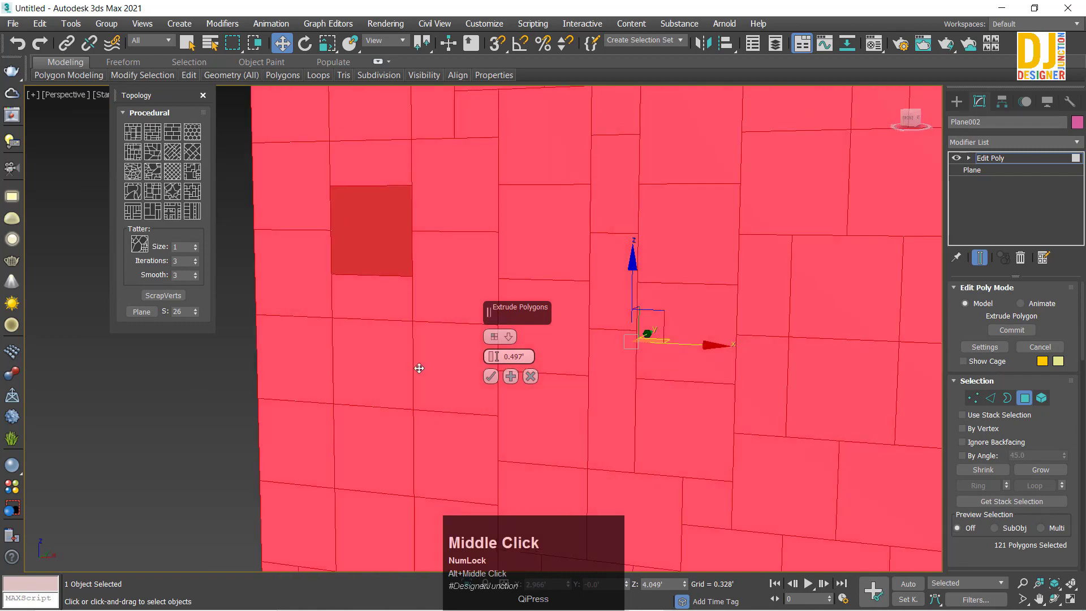
{"action": "left_click", "coordinate": [490, 377]}
Scale down the individually extruded tile faces to open gaps between the tiles
{"action": "key", "text": "z"}
{"action": "key", "text": "r"}
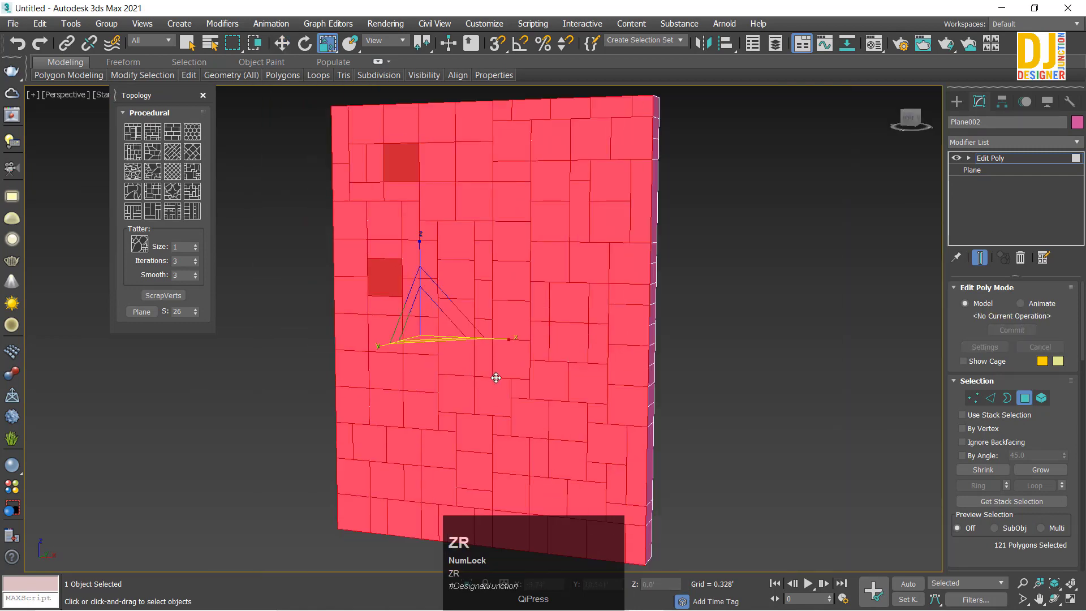
{"action": "left_click_drag", "start_coordinate": [426, 326], "coordinate": [500, 358]}
{"action": "key", "text": "w"}
{"action": "scroll", "coordinate": [509, 364], "scroll_direction": "up", "scroll_amount": 3}
{"action": "middle_click_drag", "start_coordinate": [509, 365], "coordinate": [368, 364], "text": "alt"}
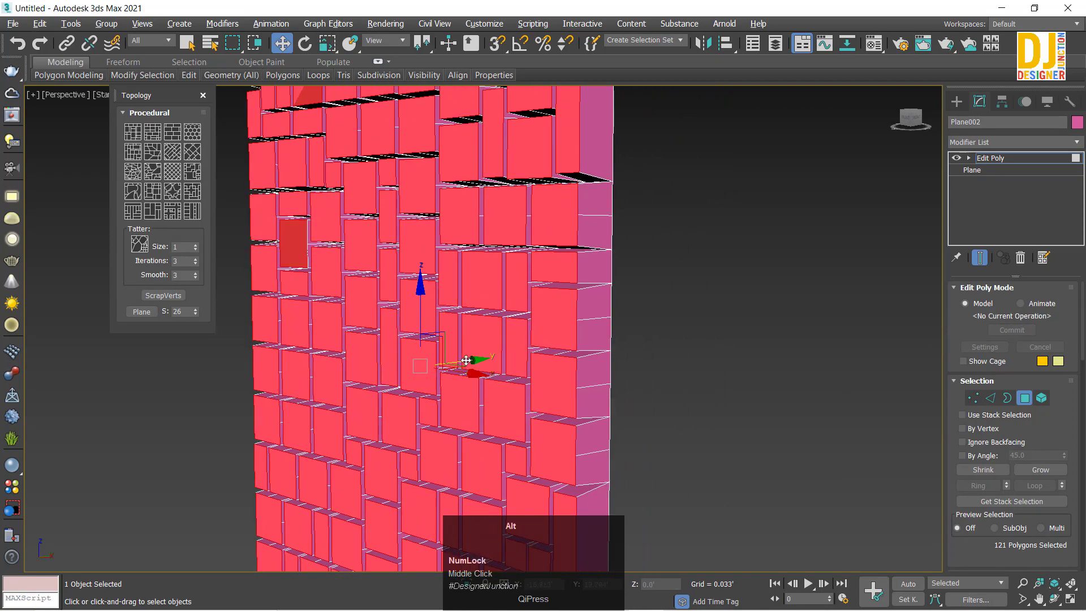
Move the scaled tile faces back along the Y axis toward the panel's base to make the grooves shallower
{"action": "middle_click_drag", "start_coordinate": [469, 362], "coordinate": [435, 361], "text": "alt"}
{"action": "left_click_drag", "start_coordinate": [473, 362], "coordinate": [508, 361]}
{"action": "scroll", "coordinate": [510, 363], "scroll_direction": "up", "scroll_amount": 2}
{"action": "middle_click_drag", "start_coordinate": [511, 366], "coordinate": [375, 347], "text": "alt"}
{"action": "scroll", "coordinate": [405, 369], "scroll_direction": "up", "scroll_amount": 2}
{"action": "left_click_drag", "start_coordinate": [402, 394], "coordinate": [395, 391]}
Fine-tune the tile faces' depth along Y in the Top view, bringing them close to the panel's base
{"action": "key", "text": "alt+w"}
{"action": "middle_click", "coordinate": [472, 310]}
{"action": "key", "text": "alt+w"}
{"action": "key", "text": "z"}
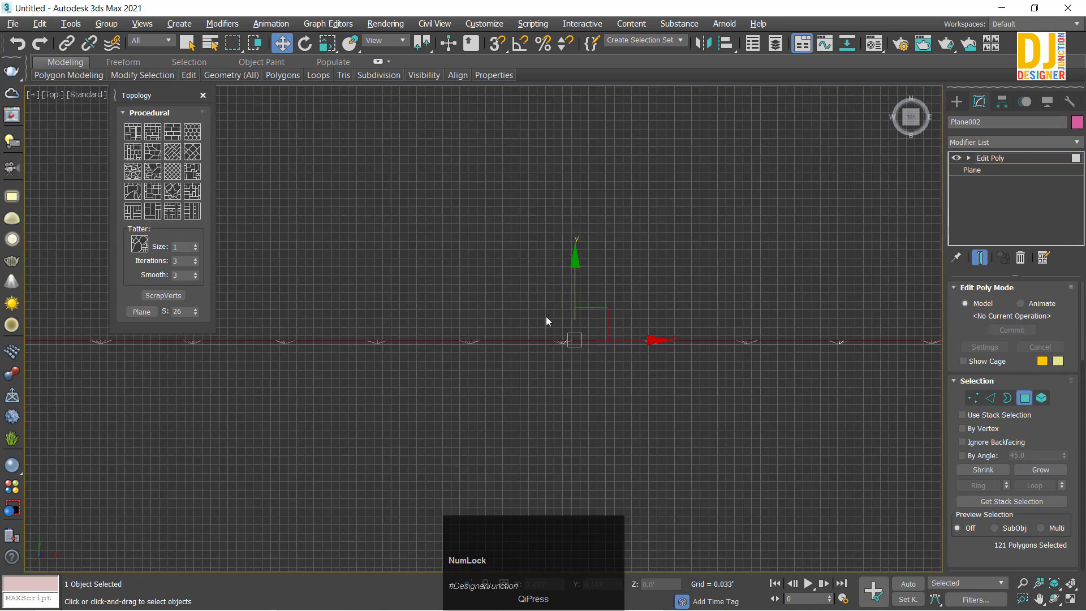
{"action": "scroll", "coordinate": [628, 367], "scroll_direction": "up", "scroll_amount": 3}
{"action": "mouse_move", "coordinate": [627, 346]}
{"action": "left_mouse_down"}
{"action": "mouse_move", "coordinate": [629, 393]}
{"action": "mouse_move", "coordinate": [639, 353]}
{"action": "left_mouse_up"}
{"action": "key", "text": "alt+w"}
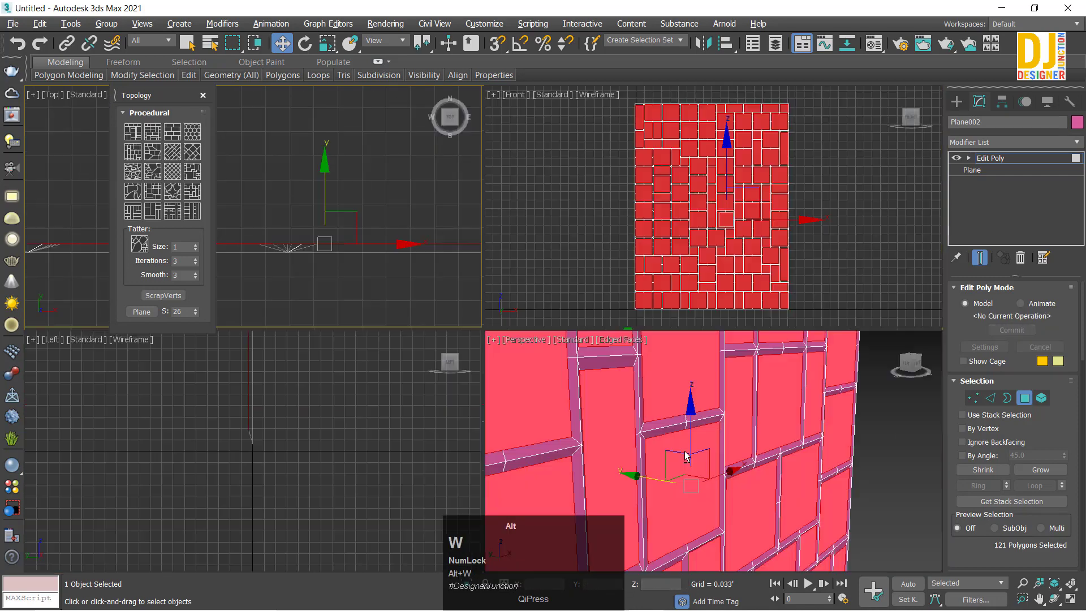
Scale up the selected tile faces in the Perspective view to narrow the grooves between the tiles
{"action": "middle_click", "coordinate": [685, 453]}
{"action": "key", "text": "alt+w"}
{"action": "middle_click_drag", "start_coordinate": [604, 402], "coordinate": [588, 413], "text": "alt"}
{"action": "middle_click_drag", "start_coordinate": [565, 377], "coordinate": [568, 374], "text": "alt"}
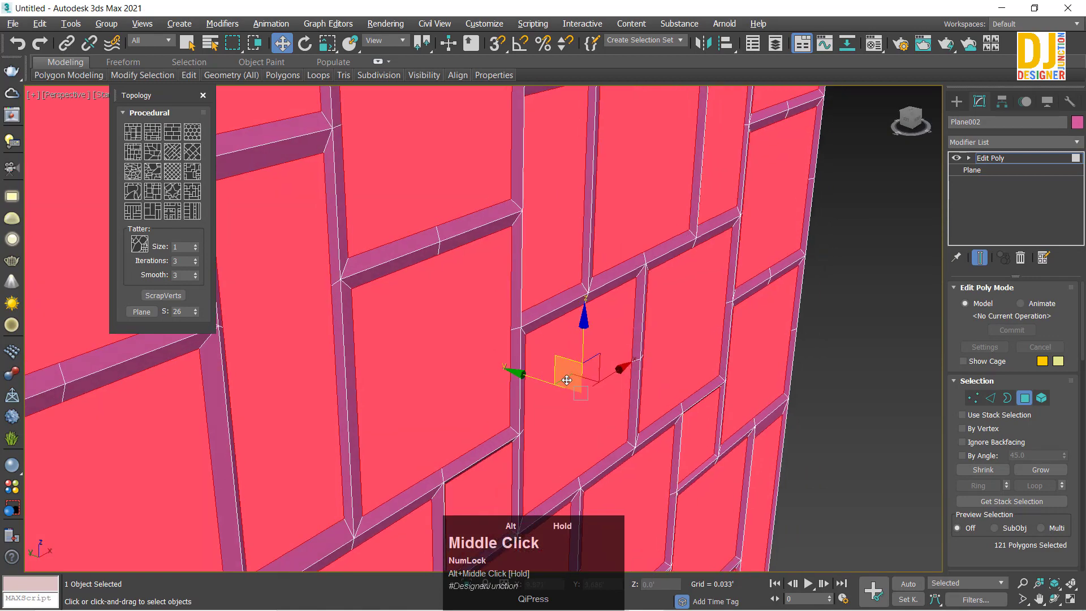
{"action": "key", "text": "r"}
{"action": "left_click_drag", "start_coordinate": [583, 393], "coordinate": [580, 382]}
{"action": "middle_click_drag", "start_coordinate": [487, 363], "coordinate": [543, 448], "text": "alt"}
{"action": "scroll", "coordinate": [548, 218], "scroll_direction": "up", "scroll_amount": 3}
{"action": "middle_click_drag", "start_coordinate": [549, 218], "coordinate": [662, 527]}
{"action": "left_click_drag", "start_coordinate": [662, 527], "coordinate": [613, 445]}
{"action": "key", "text": "w"}
{"action": "key", "text": "z"}
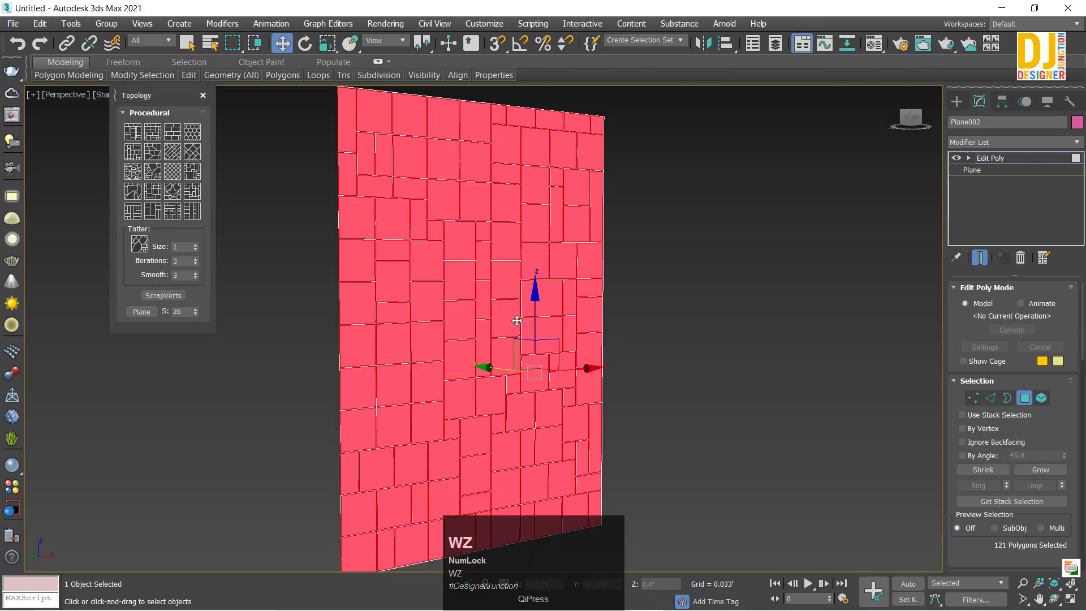
Leave polygon level, hide the edged-faces display and examine the grooves of the tiled panel up close
{"action": "middle_click_drag", "start_coordinate": [678, 367], "coordinate": [627, 350], "text": "alt"}
{"action": "left_click", "coordinate": [714, 341]}
{"action": "key", "text": "4"}
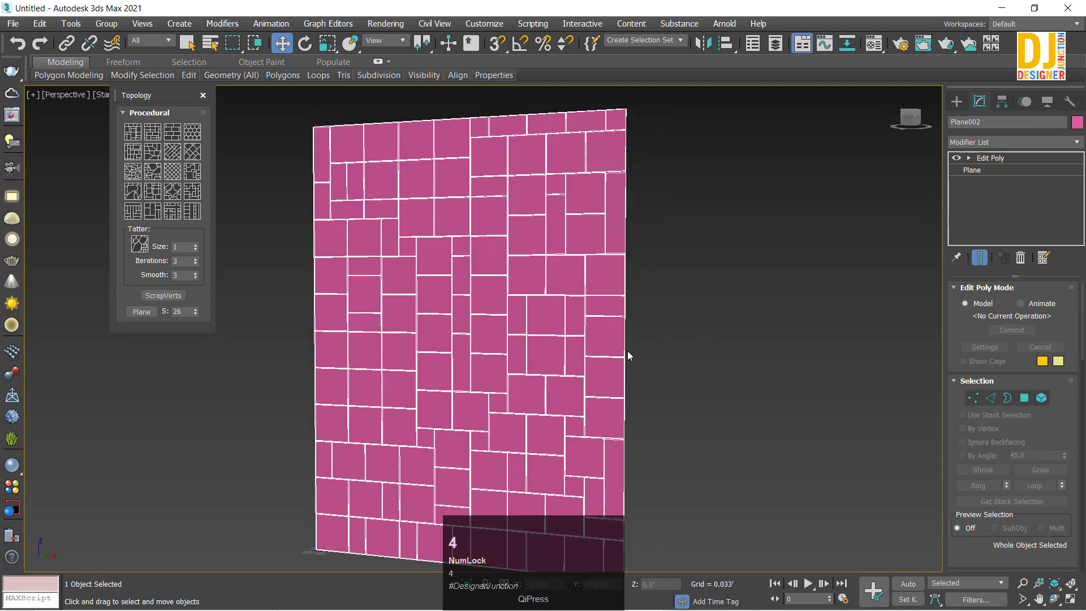
{"action": "left_click", "coordinate": [816, 255]}
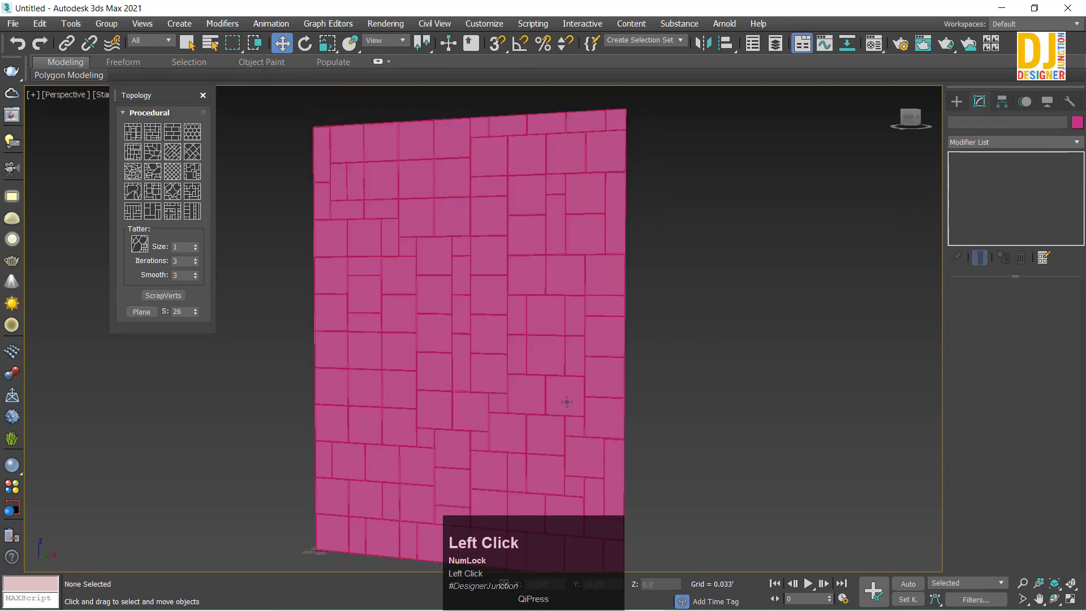
{"action": "key", "text": "F4"}
{"action": "scroll", "coordinate": [588, 397], "scroll_direction": "up", "scroll_amount": 5}
{"action": "middle_click_drag", "start_coordinate": [562, 388], "coordinate": [645, 380], "text": "alt"}
{"action": "scroll", "coordinate": [478, 302], "scroll_direction": "up", "scroll_amount": 5}
{"action": "scroll", "coordinate": [533, 379], "scroll_direction": "up", "scroll_amount": 3}
{"action": "scroll", "coordinate": [446, 346], "scroll_direction": "down", "scroll_amount": 5}
{"action": "left_click", "coordinate": [443, 352]}
{"action": "scroll", "coordinate": [499, 349], "scroll_direction": "up", "scroll_amount": 4}
{"action": "middle_click_drag", "start_coordinate": [499, 349], "coordinate": [462, 301], "text": "alt"}
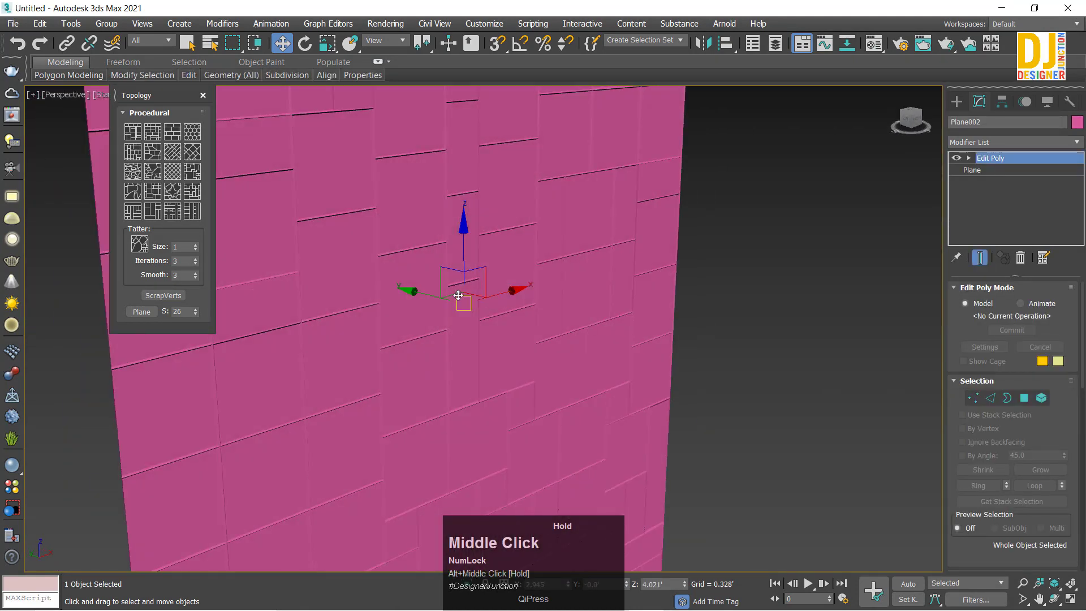
{"action": "scroll", "coordinate": [486, 347], "scroll_direction": "up", "scroll_amount": 3}
Return to Edit Poly's polygon level and adjust the tile faces' depth along Y in the Top view
{"action": "key", "text": "ctrl+z"}
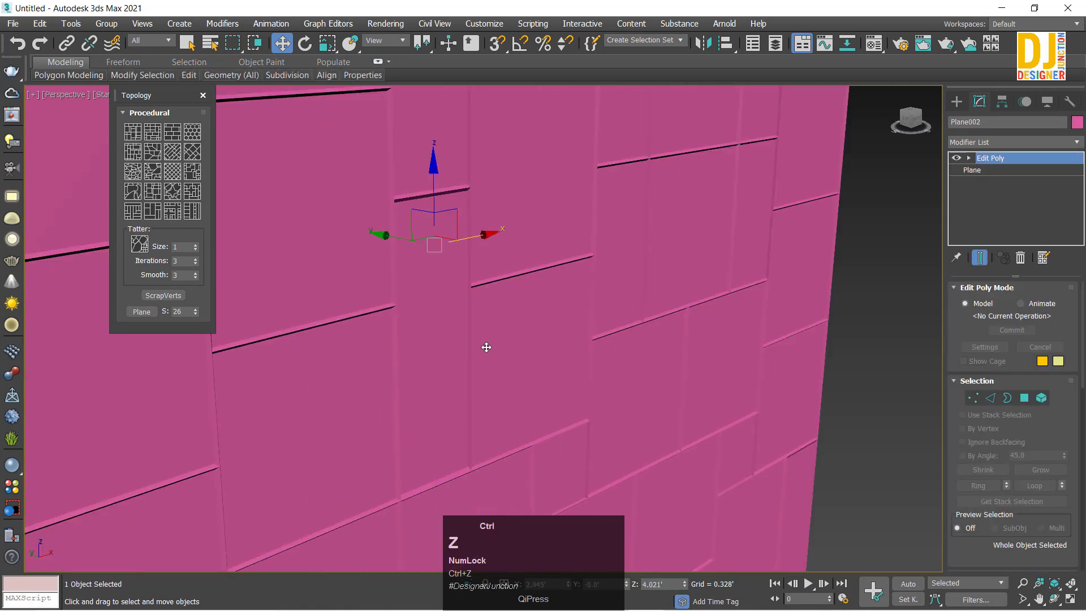
{"action": "left_click", "coordinate": [1023, 398]}
{"action": "middle_click_drag", "start_coordinate": [577, 358], "coordinate": [550, 367], "text": "alt"}
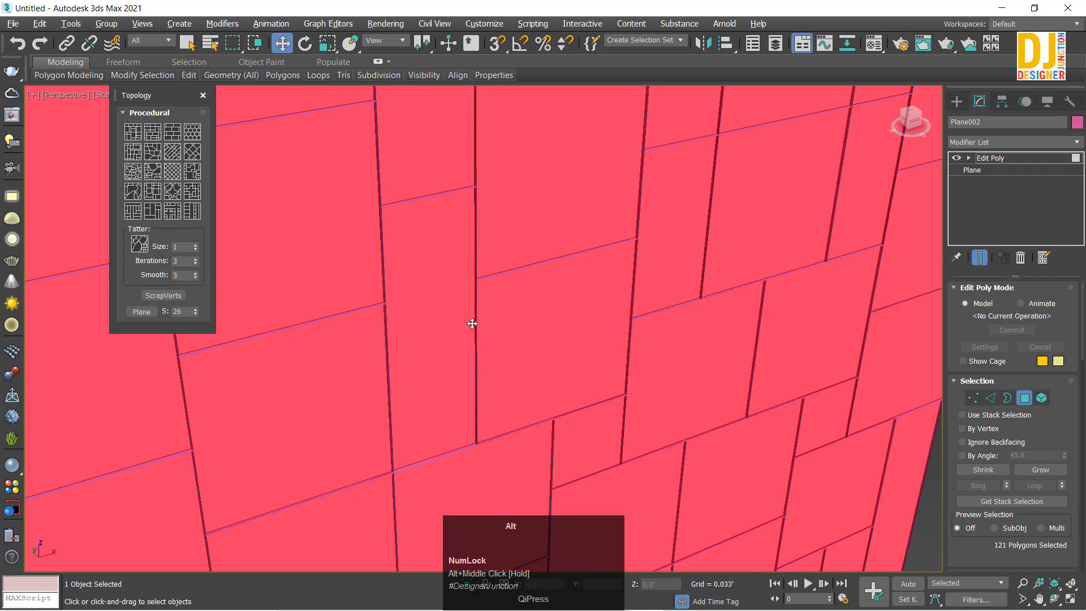
{"action": "middle_click_drag", "start_coordinate": [471, 317], "coordinate": [519, 375], "text": "alt"}
{"action": "key", "text": "alt+w"}
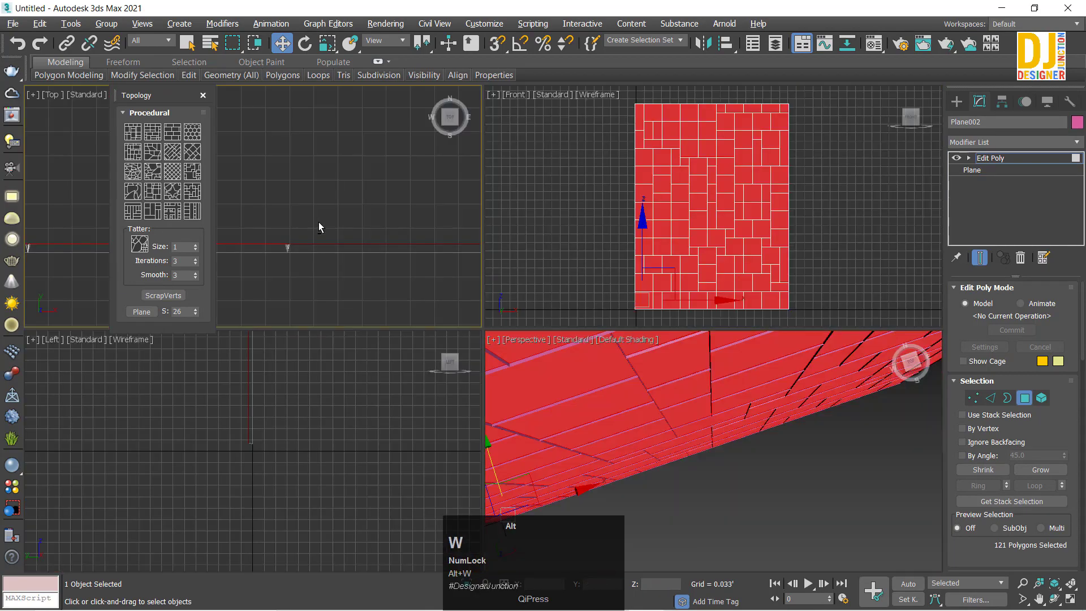
{"action": "key", "text": "alt+w"}
{"action": "key", "text": "z"}
{"action": "middle_click_drag", "start_coordinate": [428, 355], "coordinate": [564, 340]}
{"action": "scroll", "coordinate": [565, 339], "scroll_direction": "up", "scroll_amount": 4}
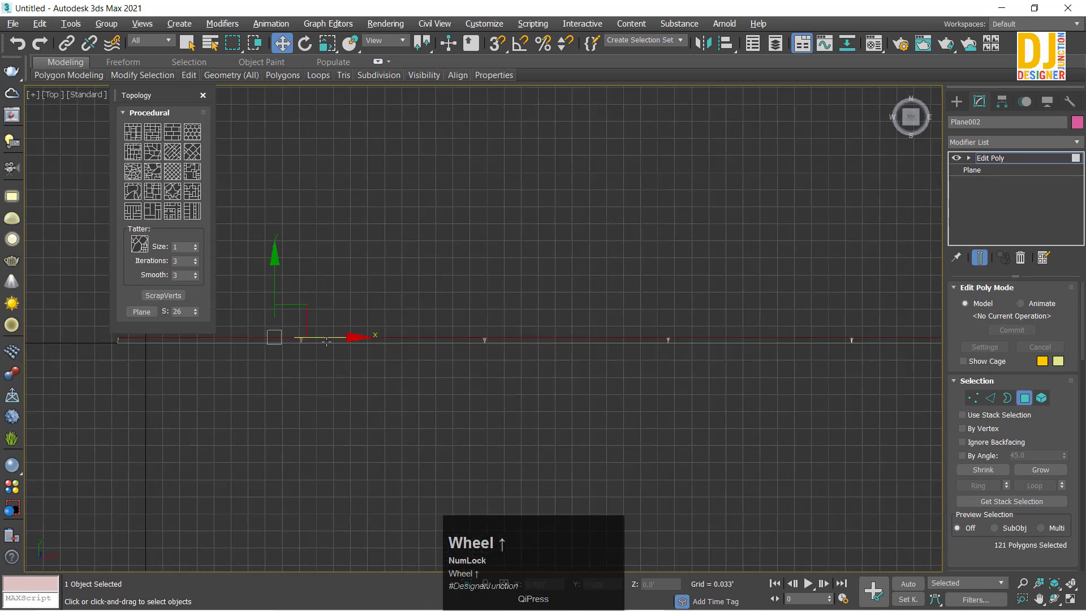
{"action": "middle_click_drag", "start_coordinate": [473, 321], "coordinate": [780, 334]}
{"action": "left_click_drag", "start_coordinate": [300, 381], "coordinate": [331, 359]}
{"action": "key", "text": "alt+w"}
{"action": "key", "text": "alt+w"}
{"action": "middle_click_drag", "start_coordinate": [605, 424], "coordinate": [589, 305], "text": "alt"}
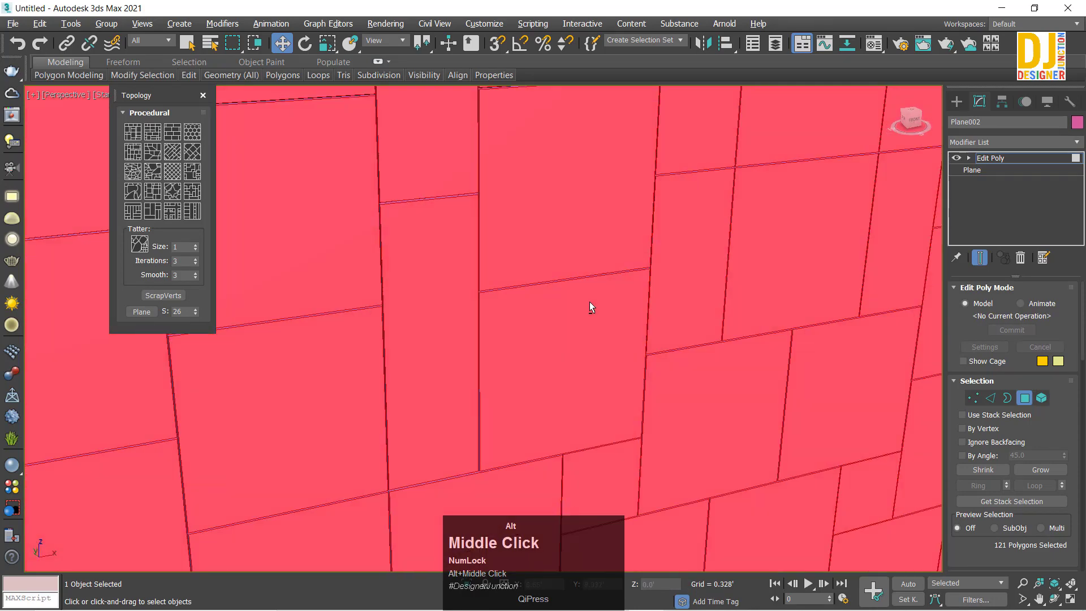
Leave polygon level, deselect the panel and examine the thin seams where the tiles meet
{"action": "scroll", "coordinate": [468, 285], "scroll_direction": "down", "scroll_amount": 4}
{"action": "left_click", "coordinate": [1013, 161]}
{"action": "left_click", "coordinate": [791, 226]}
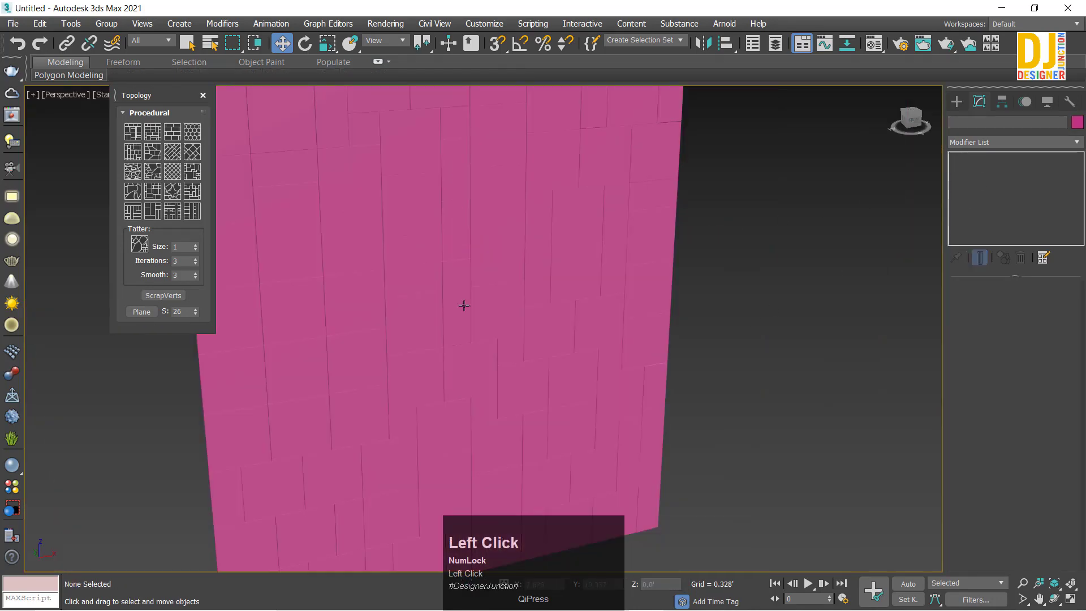
{"action": "middle_click_drag", "start_coordinate": [465, 303], "coordinate": [409, 276], "text": "alt"}
{"action": "scroll", "coordinate": [463, 292], "scroll_direction": "up", "scroll_amount": 5}
{"action": "scroll", "coordinate": [561, 362], "scroll_direction": "up", "scroll_amount": 3}
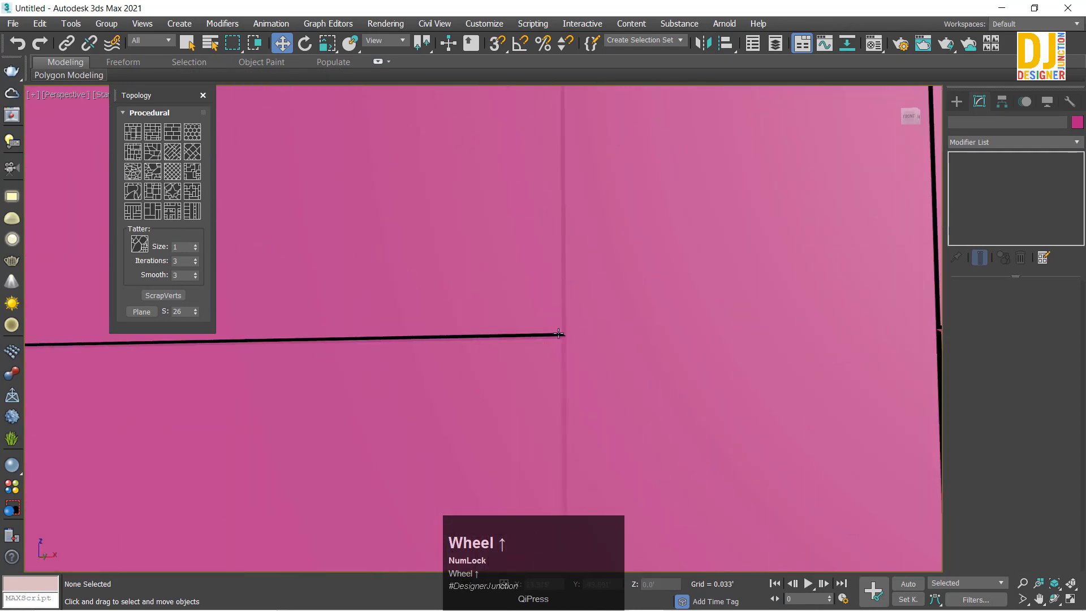
{"action": "scroll", "coordinate": [565, 328], "scroll_direction": "up", "scroll_amount": 2}
{"action": "mouse_move", "coordinate": [566, 357]}
{"action": "middle_mouse_down", "text": "alt"}
{"action": "mouse_move", "coordinate": [577, 366]}
{"action": "mouse_move", "coordinate": [510, 330]}
{"action": "mouse_move", "coordinate": [562, 346]}
{"action": "middle_mouse_up", "text": "alt"}
{"action": "left_click", "coordinate": [501, 334]}
{"action": "key", "text": "z"}
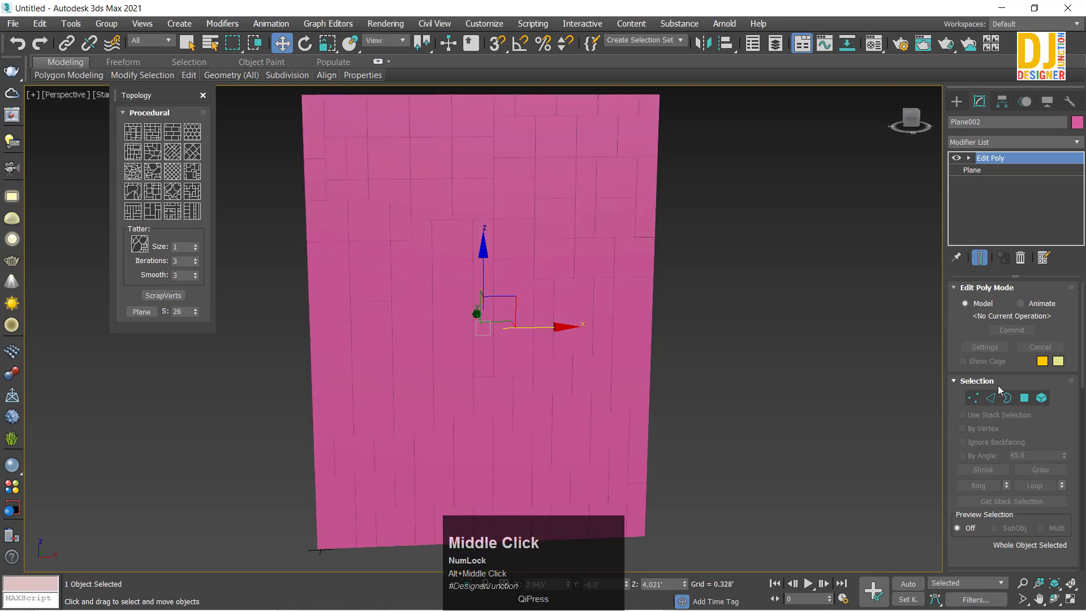
Scale the tile faces down slightly at polygon level to widen the grooves, and clear the polygon selection
{"action": "left_click", "coordinate": [1024, 398]}
{"action": "scroll", "coordinate": [465, 356], "scroll_direction": "up", "scroll_amount": 3}
{"action": "key", "text": "r"}
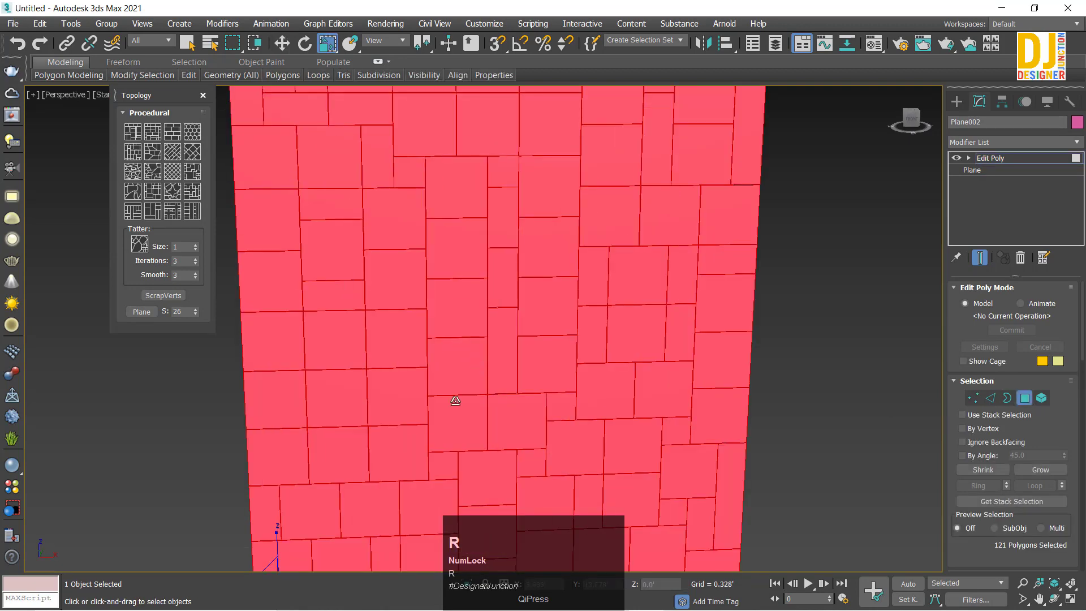
{"action": "middle_click_drag", "start_coordinate": [403, 445], "coordinate": [594, 296]}
{"action": "scroll", "coordinate": [593, 296], "scroll_direction": "up", "scroll_amount": 3}
{"action": "left_click_drag", "start_coordinate": [486, 396], "coordinate": [486, 405]}
{"action": "key", "text": "w"}
{"action": "scroll", "coordinate": [446, 388], "scroll_direction": "down", "scroll_amount": 4}
{"action": "middle_click_drag", "start_coordinate": [543, 370], "coordinate": [499, 237], "text": "alt"}
{"action": "left_click", "coordinate": [899, 252]}
{"action": "scroll", "coordinate": [594, 322], "scroll_direction": "down", "scroll_amount": 3}
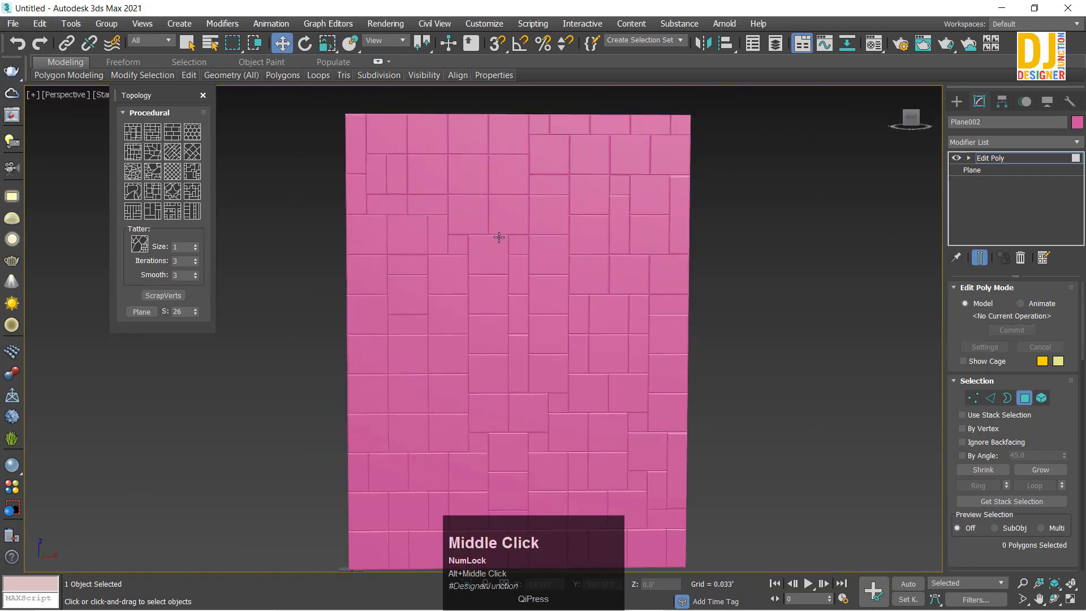
Remove the Edit Poly modifier from the panel, reselect the plane and turn edged faces back on
{"action": "left_click", "coordinate": [1020, 258]}
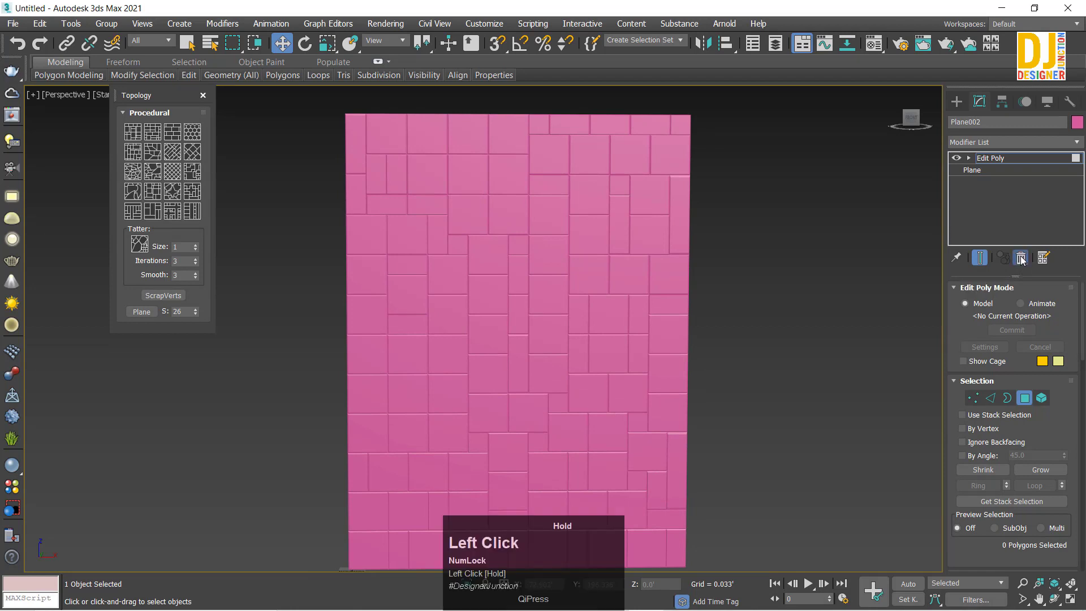
{"action": "left_click", "coordinate": [693, 356]}
{"action": "left_click", "coordinate": [502, 286]}
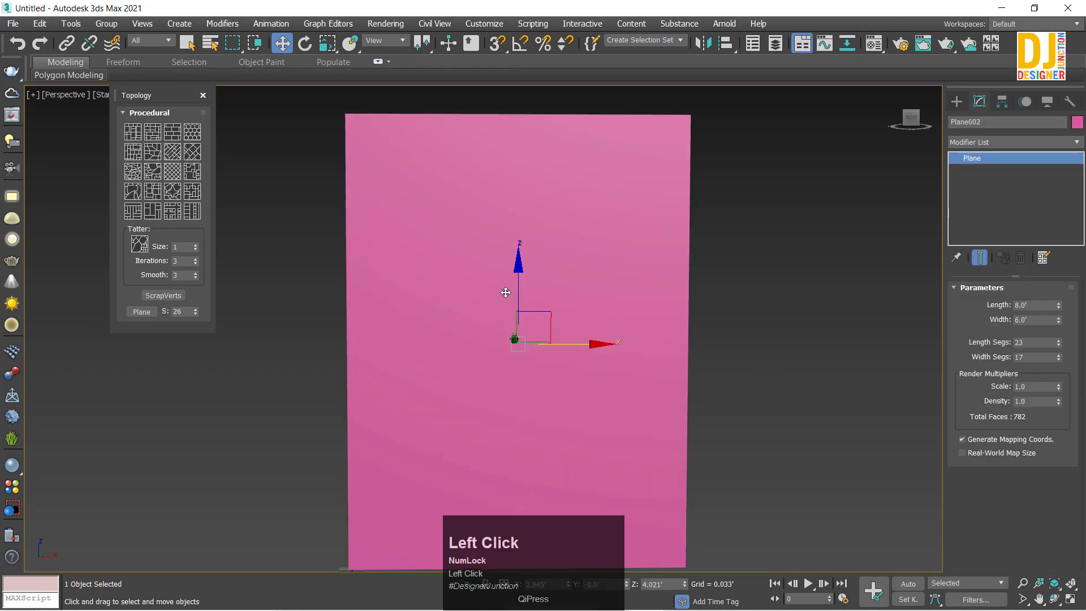
{"action": "key", "text": "F4"}
{"action": "middle_click_drag", "start_coordinate": [510, 331], "coordinate": [481, 286], "text": "alt"}
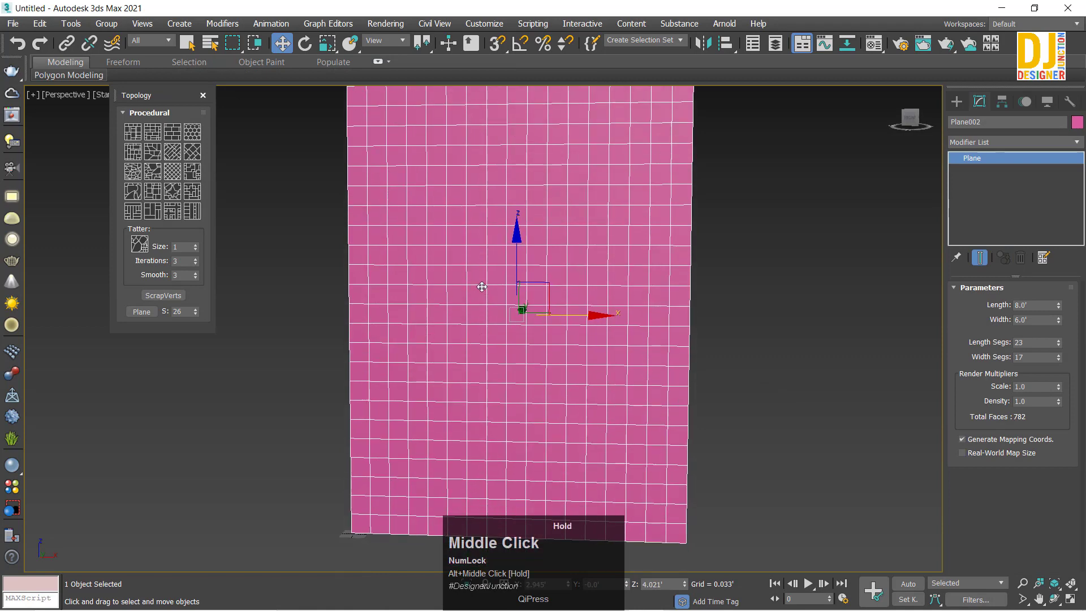
Try a different number of length segments on the plane, and undo the change
{"action": "left_click_drag", "start_coordinate": [1058, 341], "coordinate": [1053, 300]}
{"action": "key", "text": "ctrl+z"}
{"action": "key", "text": "ctrl+z"}
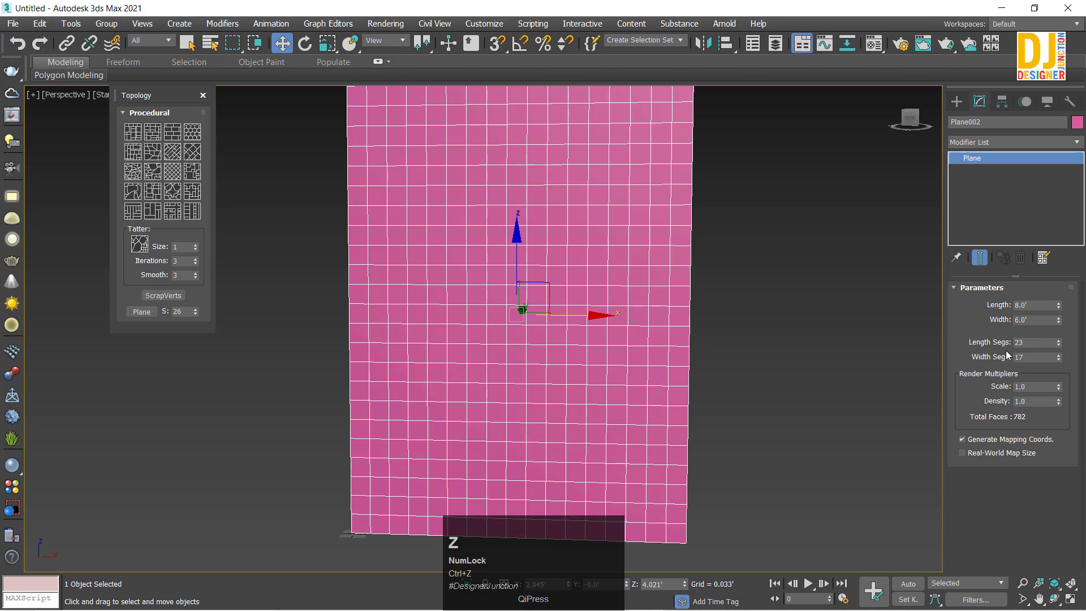
{"action": "middle_click_drag", "start_coordinate": [459, 206], "coordinate": [438, 250]}
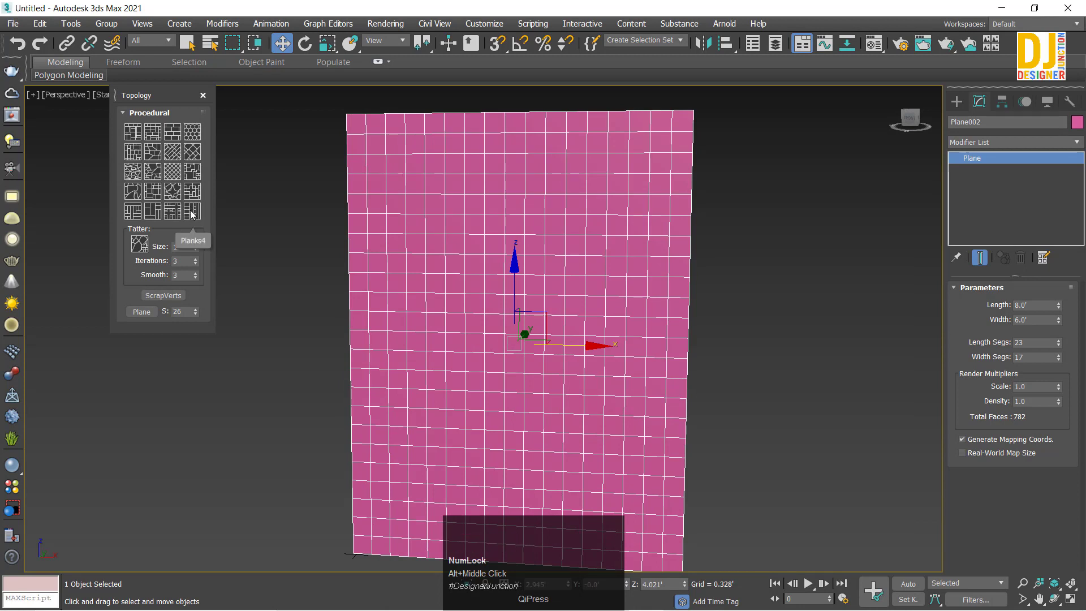
{"action": "left_click", "coordinate": [615, 273]}
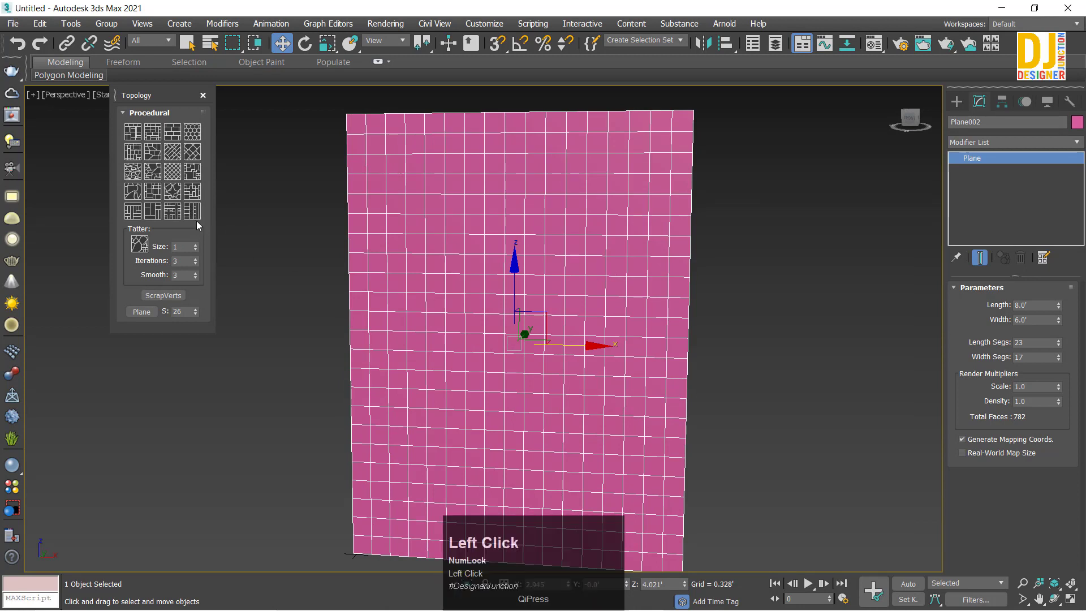
{"action": "scroll", "coordinate": [505, 297], "scroll_direction": "down", "scroll_amount": 3}
{"action": "middle_click_drag", "start_coordinate": [504, 305], "coordinate": [494, 298]}
{"action": "scroll", "coordinate": [494, 298], "scroll_direction": "up", "scroll_amount": 3}
Apply a new Edit Poly modifier to the plane and generate a topology pattern of irregular, curved cells on it
{"action": "left_click", "coordinate": [203, 95]}
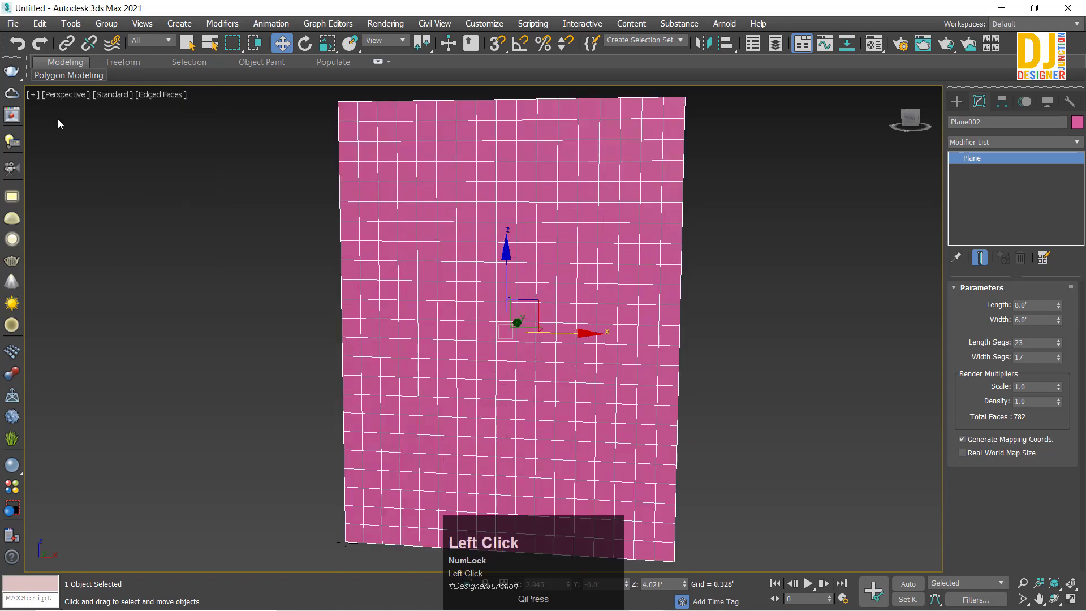
{"action": "mouse_move", "coordinate": [48, 75]}
{"action": "left_click", "coordinate": [54, 183]}
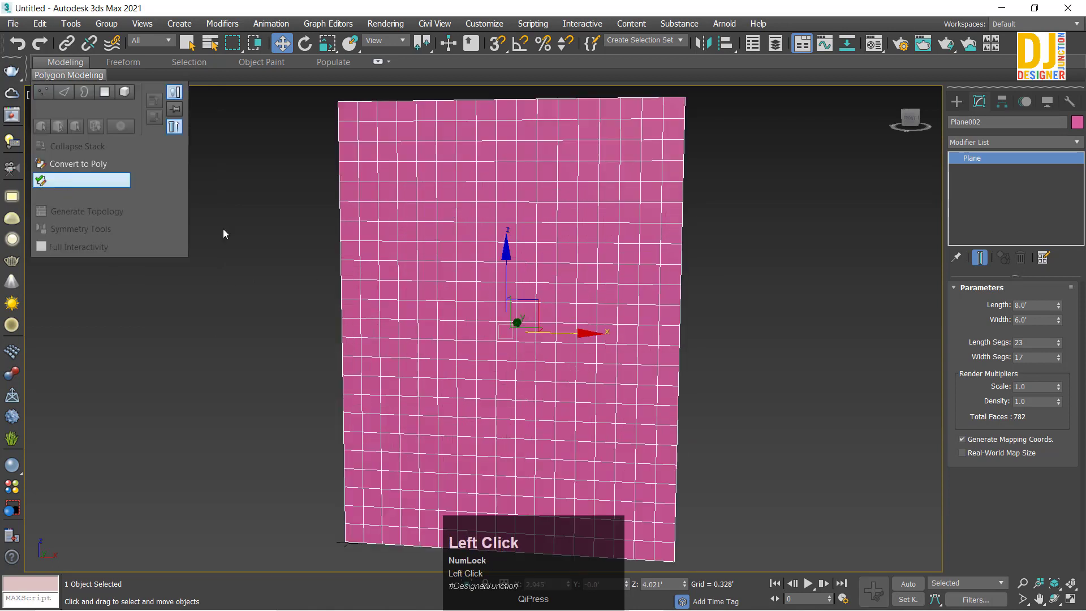
{"action": "left_click", "coordinate": [58, 212]}
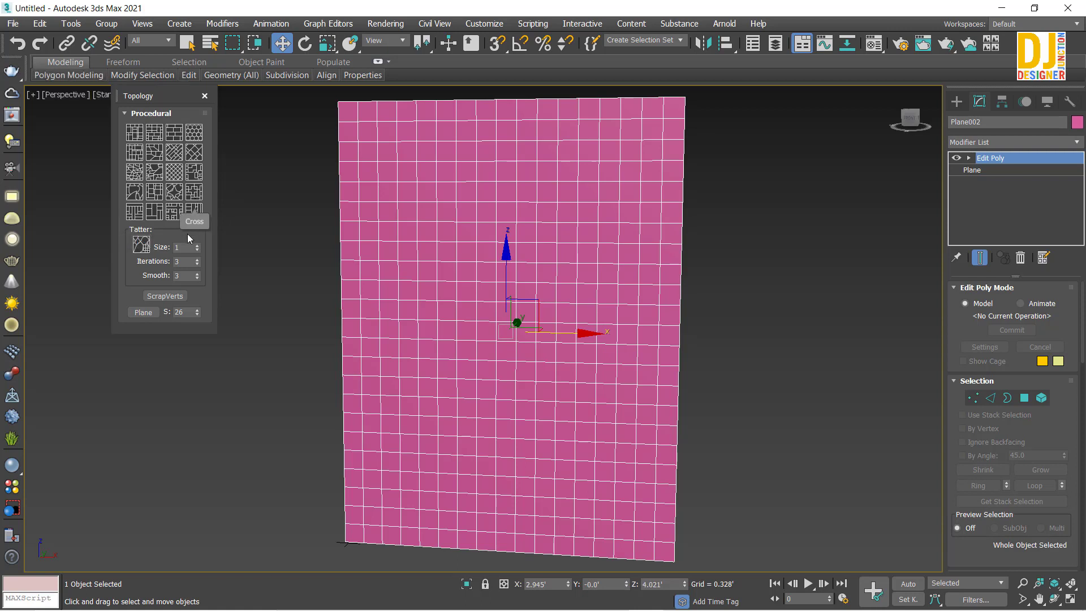
{"action": "left_click", "coordinate": [177, 195]}
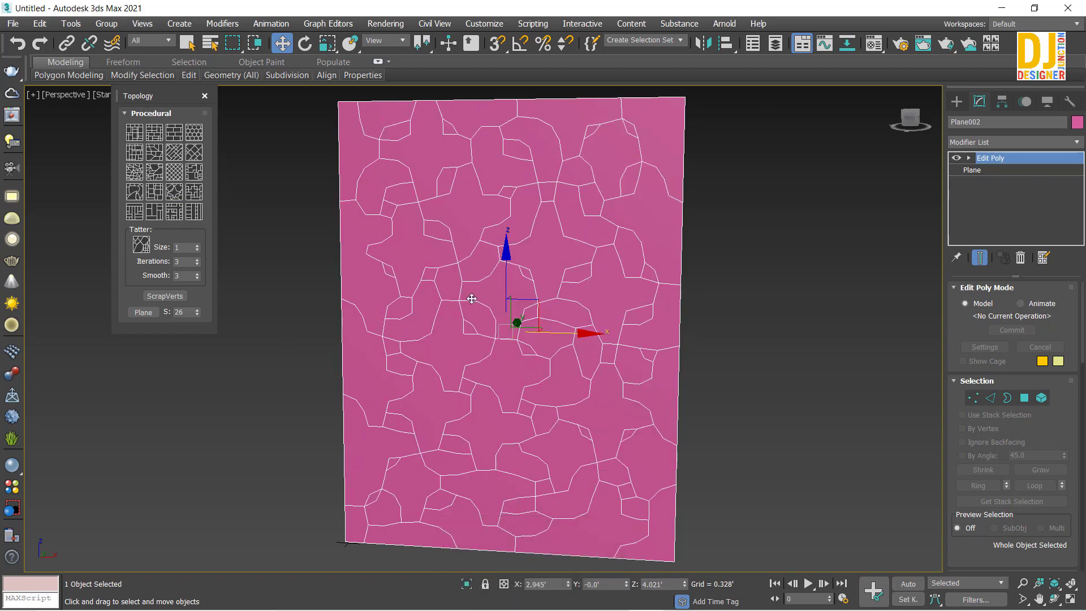
Undo the curved-cell topology and generate the irregular polygonal cell pattern on the plane instead
{"action": "middle_click_drag", "start_coordinate": [473, 298], "coordinate": [111, 213]}
{"action": "key", "text": "ctrl+z"}
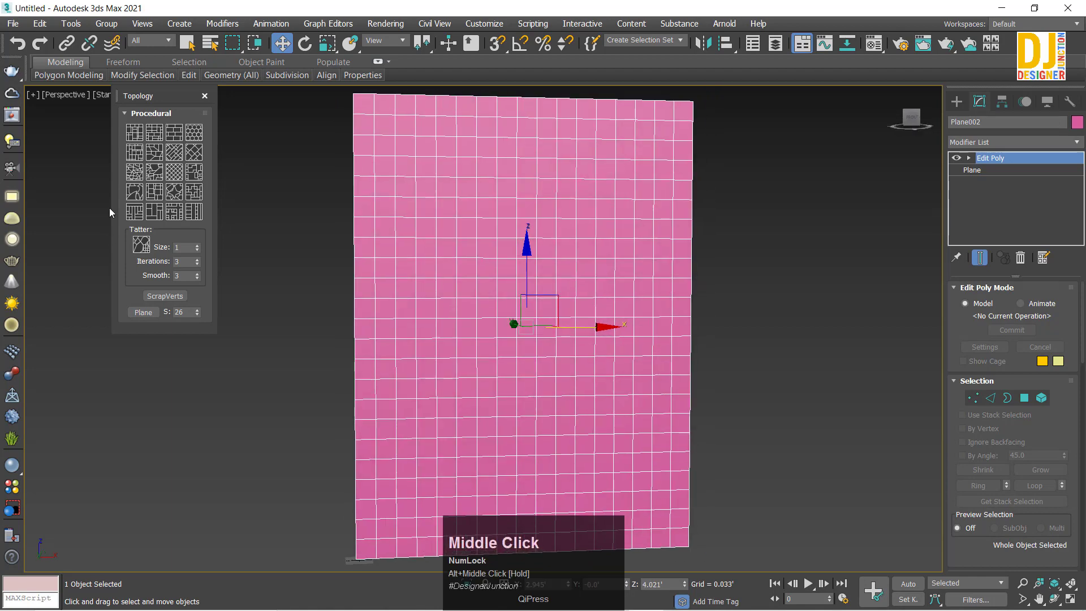
{"action": "left_click", "coordinate": [134, 173]}
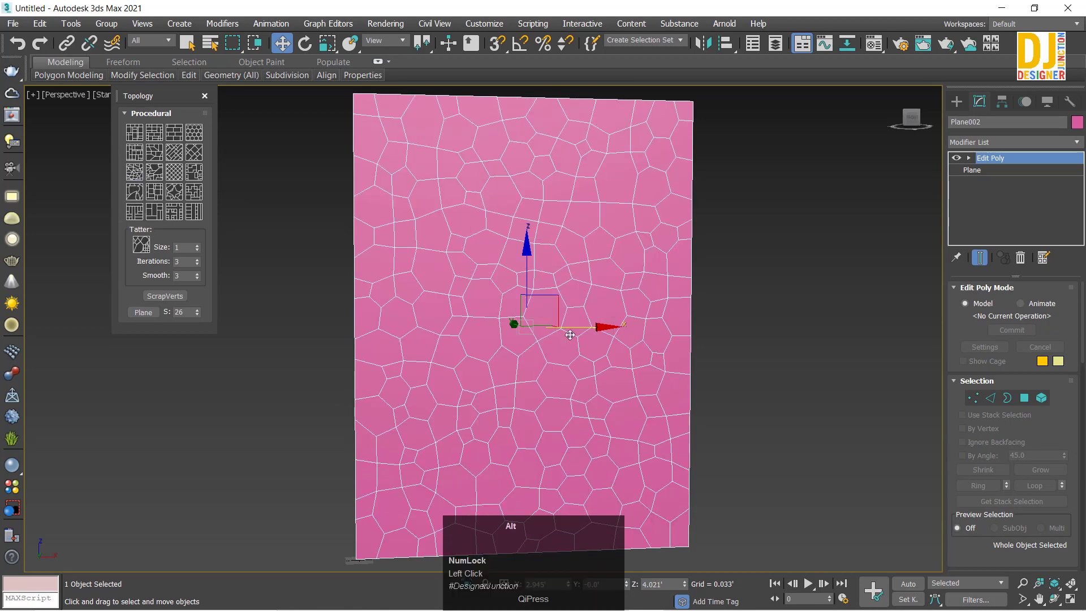
{"action": "middle_click_drag", "start_coordinate": [554, 308], "coordinate": [562, 310], "text": "alt"}
{"action": "scroll", "coordinate": [575, 380], "scroll_direction": "up", "scroll_amount": 1}
{"action": "middle_click_drag", "start_coordinate": [575, 381], "coordinate": [541, 362], "text": "alt"}
{"action": "scroll", "coordinate": [541, 361], "scroll_direction": "down", "scroll_amount": 1}
{"action": "scroll", "coordinate": [622, 439], "scroll_direction": "up", "scroll_amount": 1}
{"action": "middle_click_drag", "start_coordinate": [623, 440], "coordinate": [526, 334], "text": "alt"}
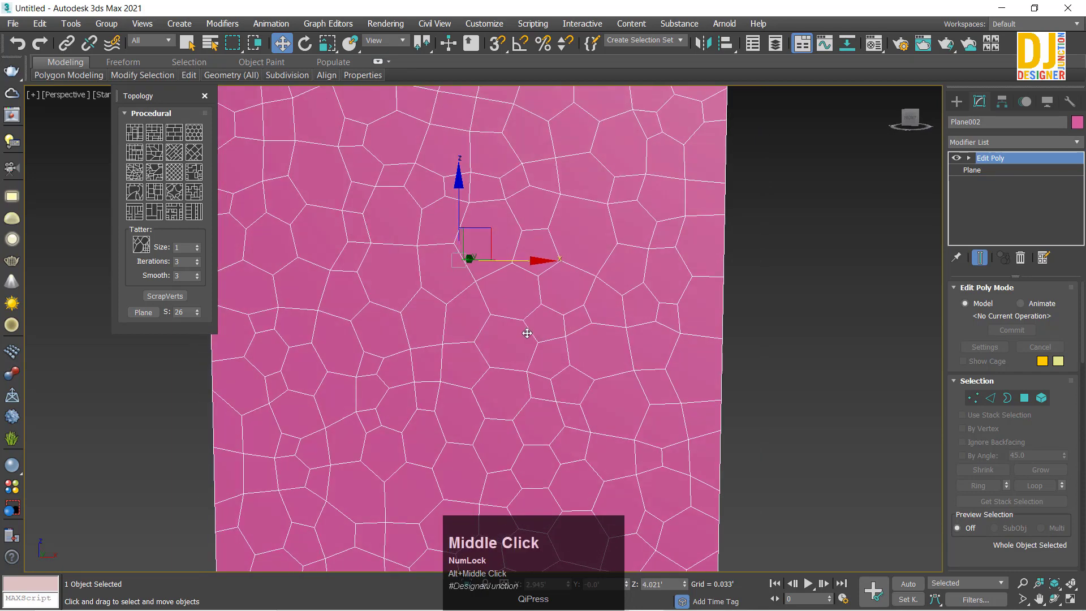
{"action": "scroll", "coordinate": [466, 305], "scroll_direction": "down", "scroll_amount": 1}
{"action": "mouse_move", "coordinate": [475, 305]}
{"action": "middle_mouse_down", "text": "alt"}
{"action": "mouse_move", "coordinate": [461, 327]}
{"action": "mouse_move", "coordinate": [475, 321]}
{"action": "middle_mouse_up", "text": "alt"}
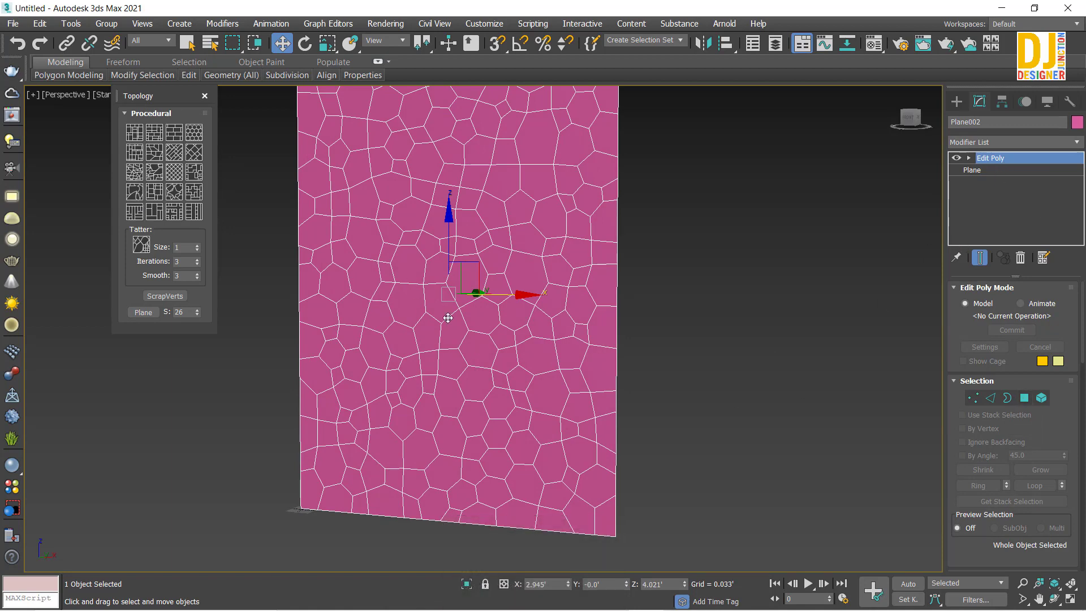
{"action": "scroll", "coordinate": [474, 459], "scroll_direction": "up", "scroll_amount": 1}
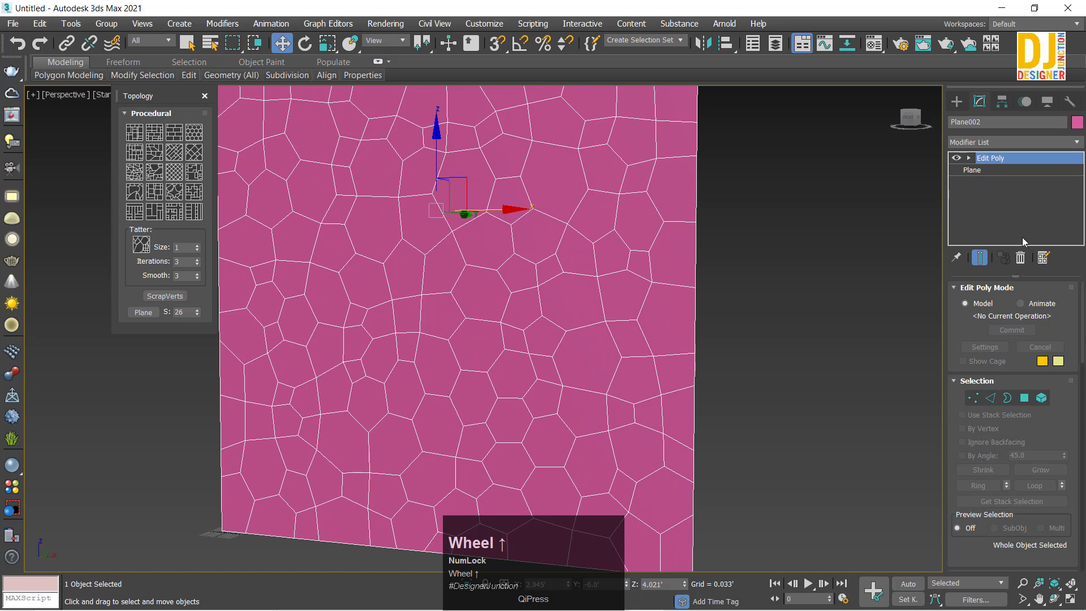
Undo the cell pattern and raise the base plane's density to 111 length segments and 82 width segments
{"action": "key", "text": "ctrl+z"}
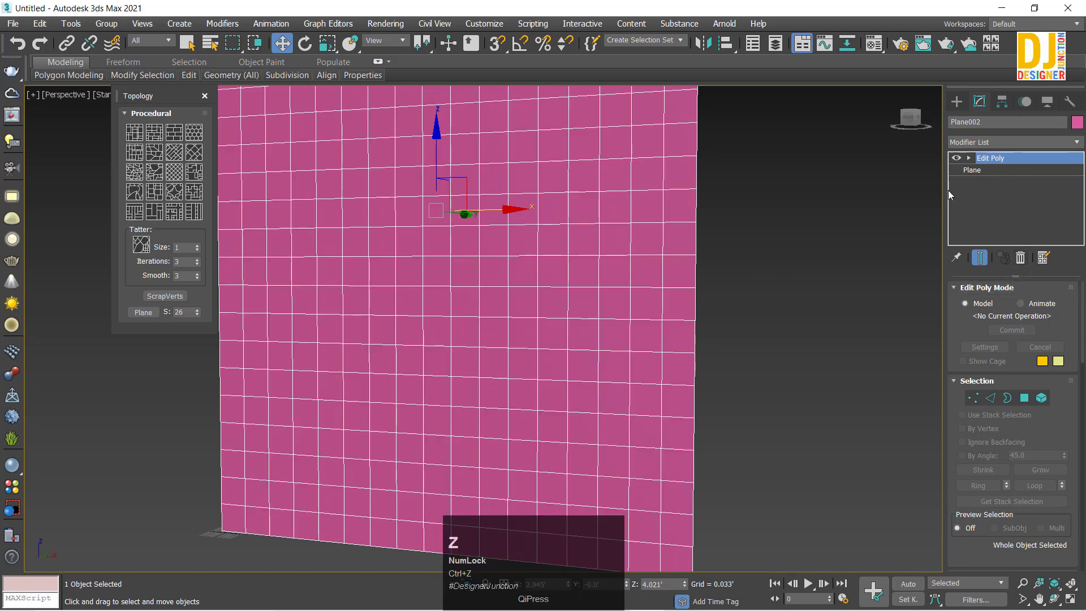
{"action": "left_click", "coordinate": [972, 170]}
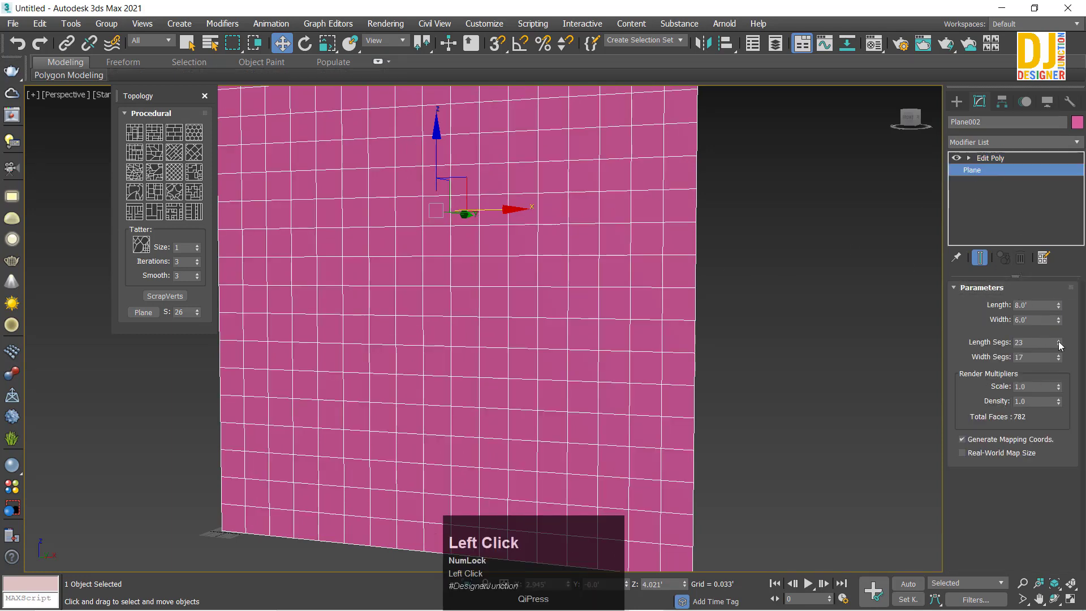
{"action": "mouse_move", "coordinate": [1059, 343]}
{"action": "left_mouse_down"}
{"action": "mouse_move", "coordinate": [1063, 352]}
{"action": "mouse_move", "coordinate": [1068, 312]}
{"action": "mouse_move", "coordinate": [1056, 328]}
{"action": "left_mouse_up"}
{"action": "scroll", "coordinate": [533, 304], "scroll_direction": "up", "scroll_amount": 6}
{"action": "middle_click_drag", "start_coordinate": [533, 304], "coordinate": [584, 306], "text": "alt"}
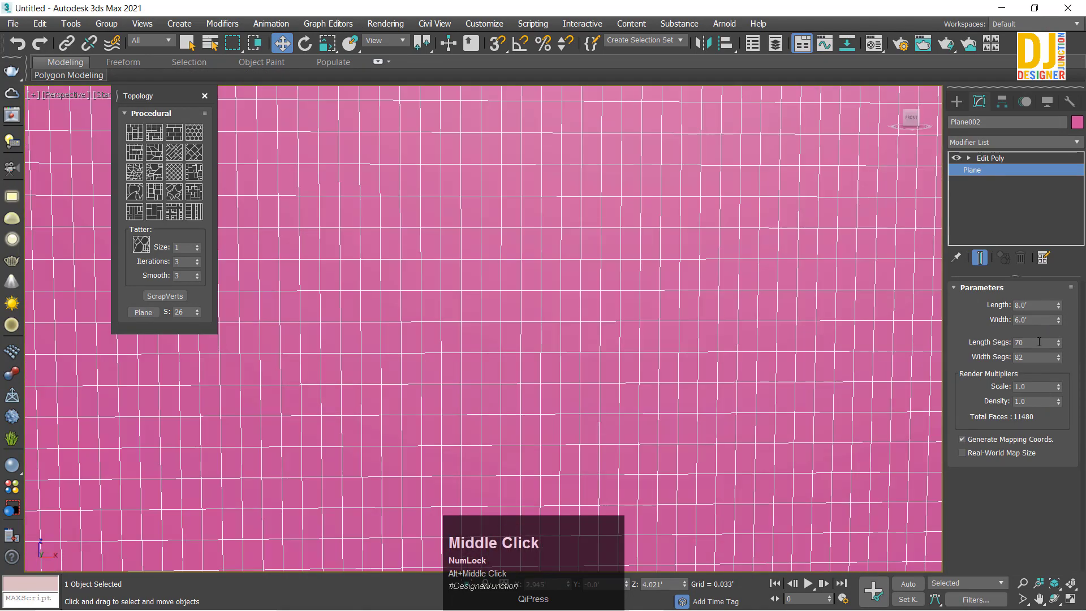
{"action": "left_click_drag", "start_coordinate": [1059, 341], "coordinate": [1074, 319]}
{"action": "scroll", "coordinate": [462, 308], "scroll_direction": "down", "scroll_amount": 4}
{"action": "middle_click_drag", "start_coordinate": [463, 308], "coordinate": [289, 278], "text": "alt"}
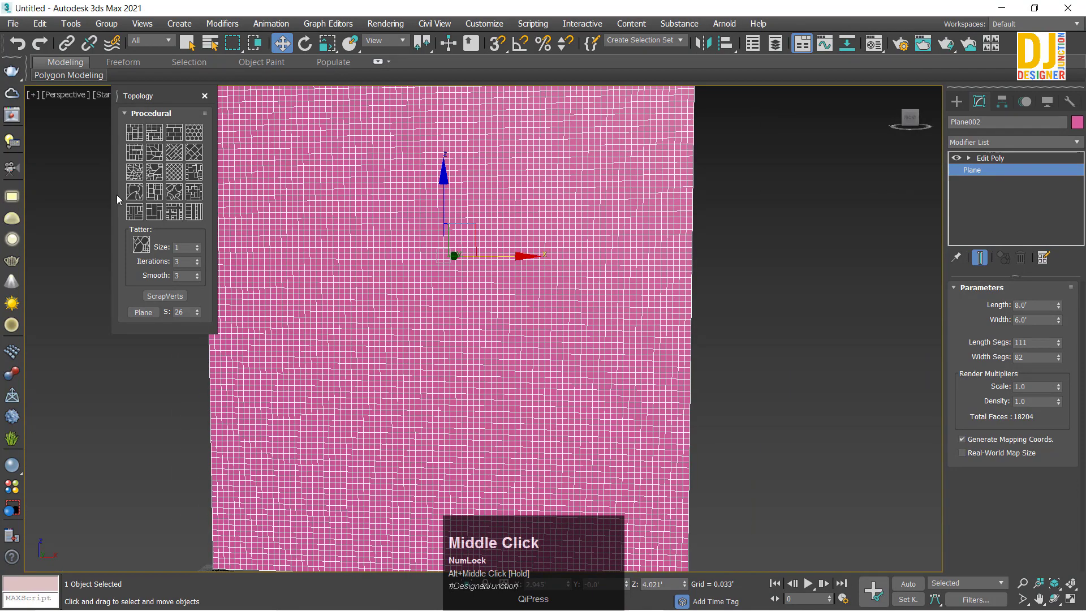
Return to the Edit Poly modifier and generate the irregular polygonal cell topology on the denser plane
{"action": "left_click", "coordinate": [987, 159]}
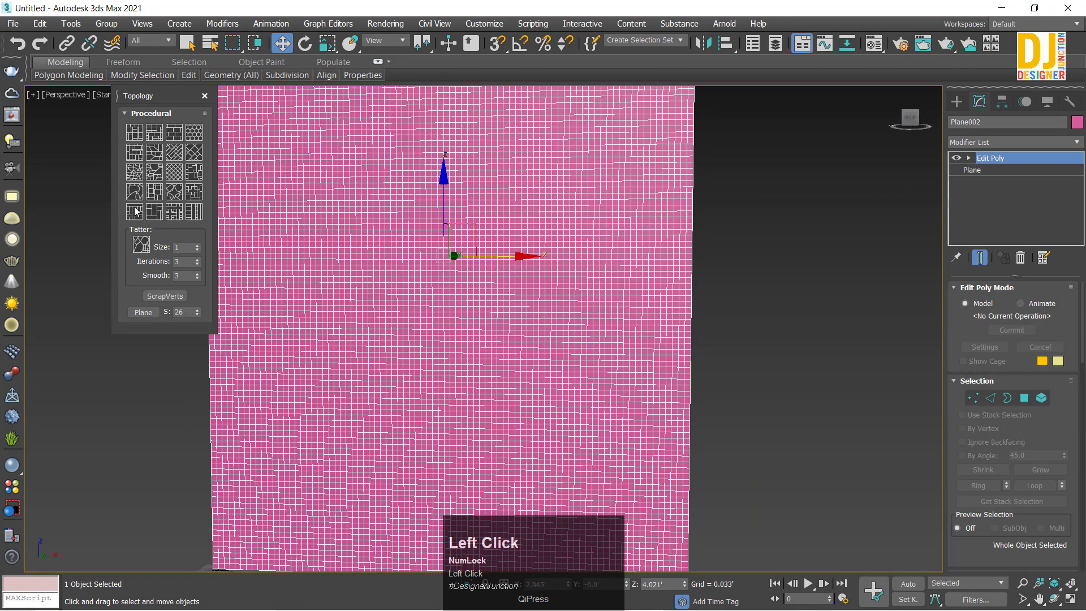
{"action": "left_click", "coordinate": [135, 173]}
{"action": "scroll", "coordinate": [453, 311], "scroll_direction": "up", "scroll_amount": 3}
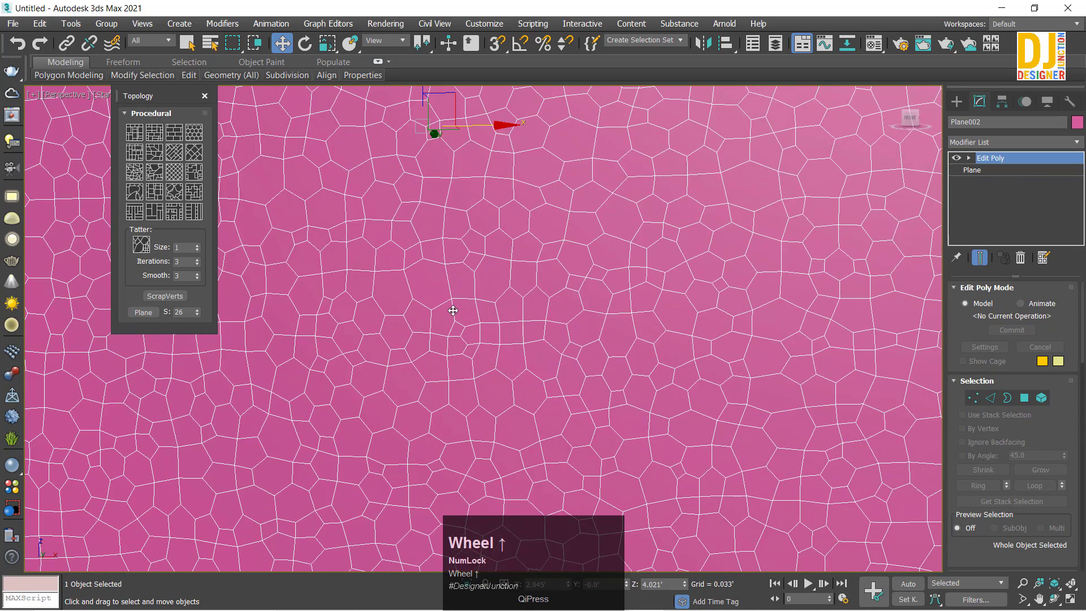
{"action": "scroll", "coordinate": [454, 310], "scroll_direction": "down", "scroll_amount": 5}
{"action": "left_click", "coordinate": [764, 371]}
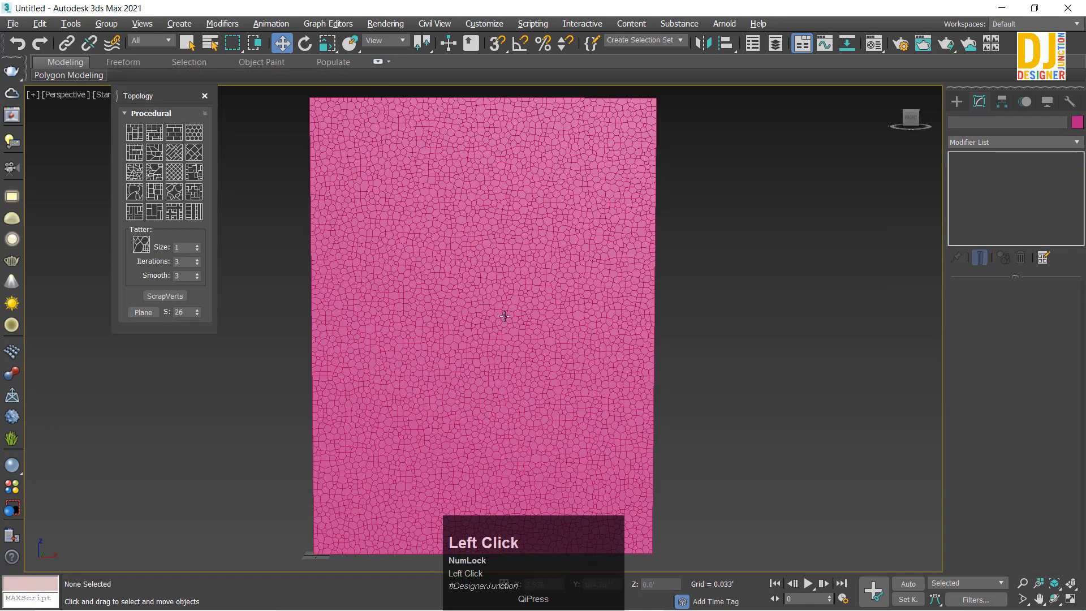
{"action": "scroll", "coordinate": [492, 315], "scroll_direction": "up", "scroll_amount": 3}
{"action": "left_click", "coordinate": [509, 317]}
{"action": "key", "text": "z"}
{"action": "middle_click_drag", "start_coordinate": [509, 317], "coordinate": [465, 310], "text": "alt"}
{"action": "middle_click_drag", "start_coordinate": [464, 310], "coordinate": [456, 298]}
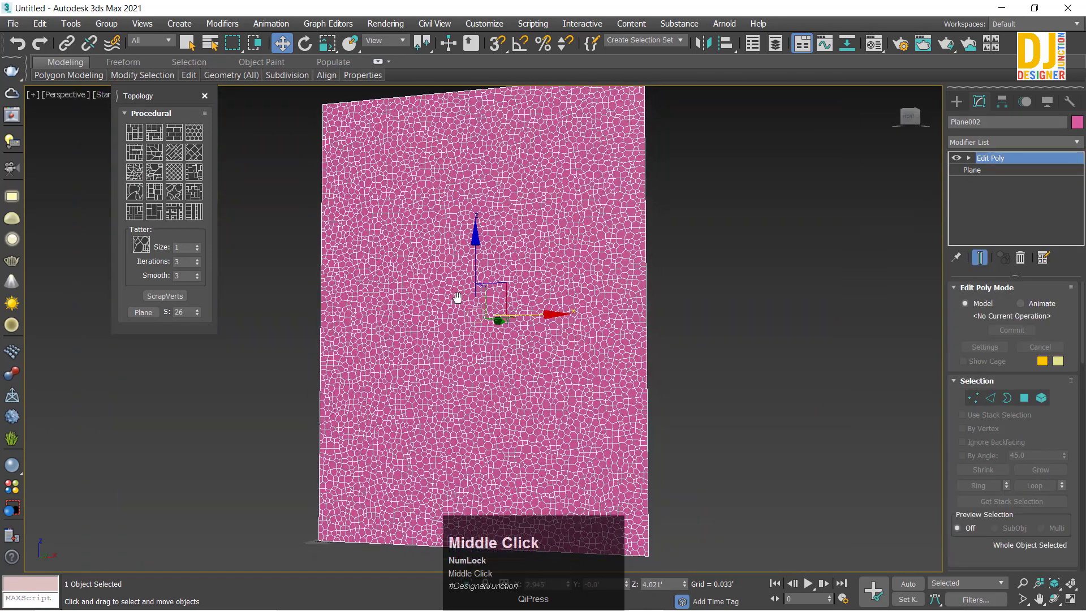
{"action": "scroll", "coordinate": [503, 355], "scroll_direction": "up", "scroll_amount": 3}
{"action": "middle_click_drag", "start_coordinate": [504, 355], "coordinate": [626, 265], "text": "alt"}
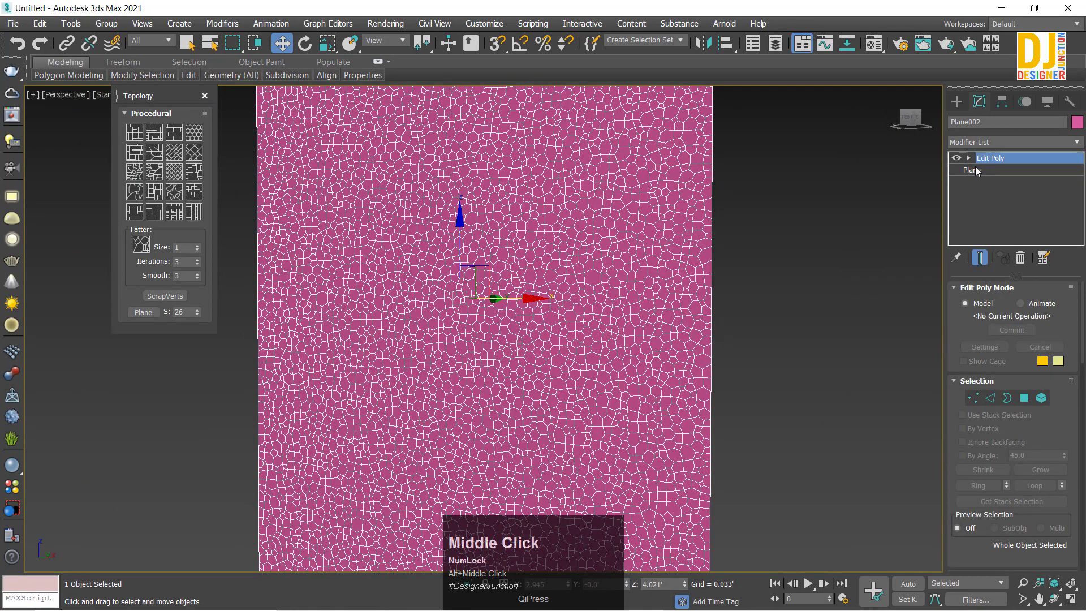
Select all the plane's polygons and extrude them By Polygon with a height of 0.0'
{"action": "left_click", "coordinate": [1024, 398]}
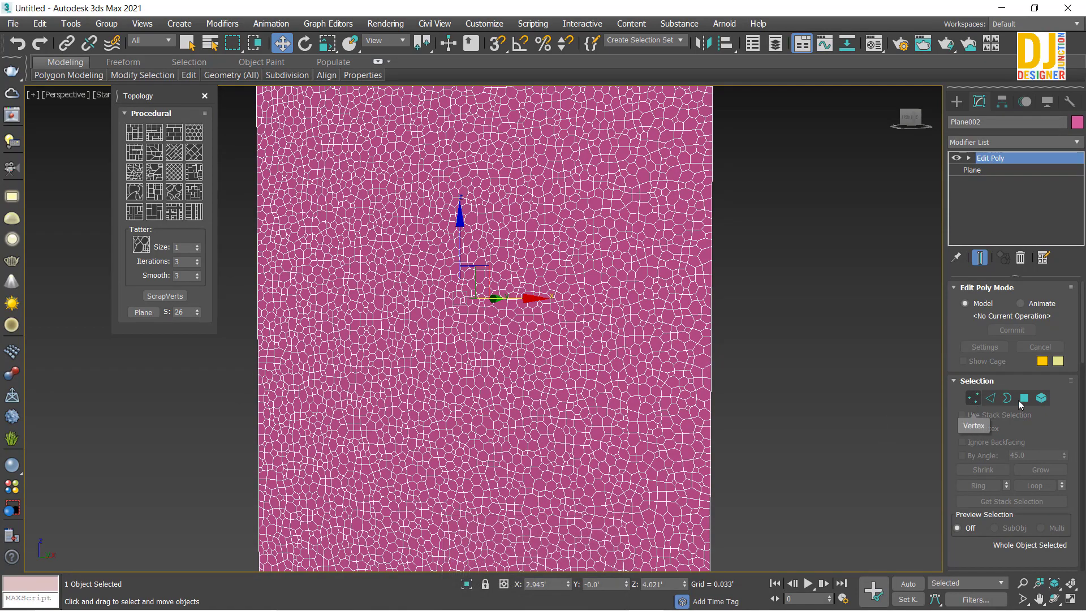
{"action": "key", "text": "ctrl+a"}
{"action": "scroll", "coordinate": [549, 329], "scroll_direction": "down", "scroll_amount": 3}
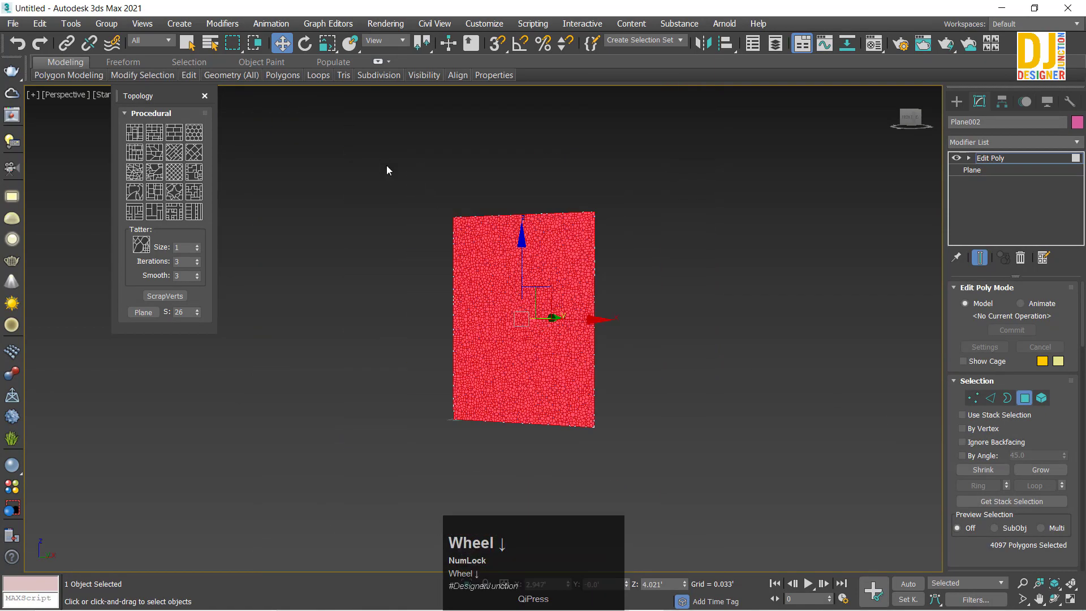
{"action": "key", "text": "z"}
{"action": "middle_click_drag", "start_coordinate": [574, 366], "coordinate": [598, 341], "text": "alt"}
{"action": "right_click", "coordinate": [645, 259]}
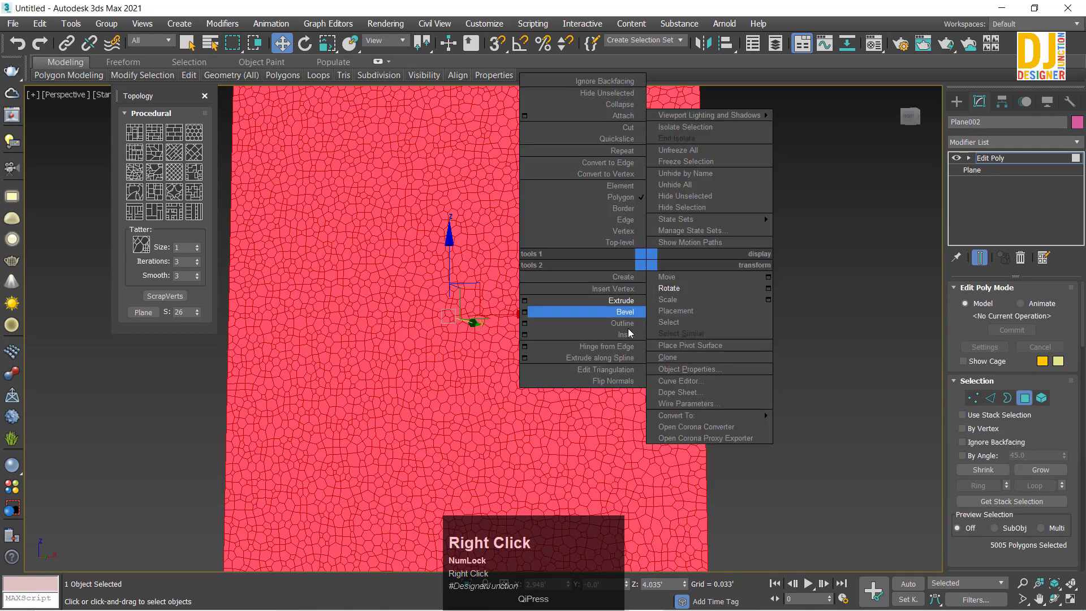
{"action": "left_click", "coordinate": [525, 301]}
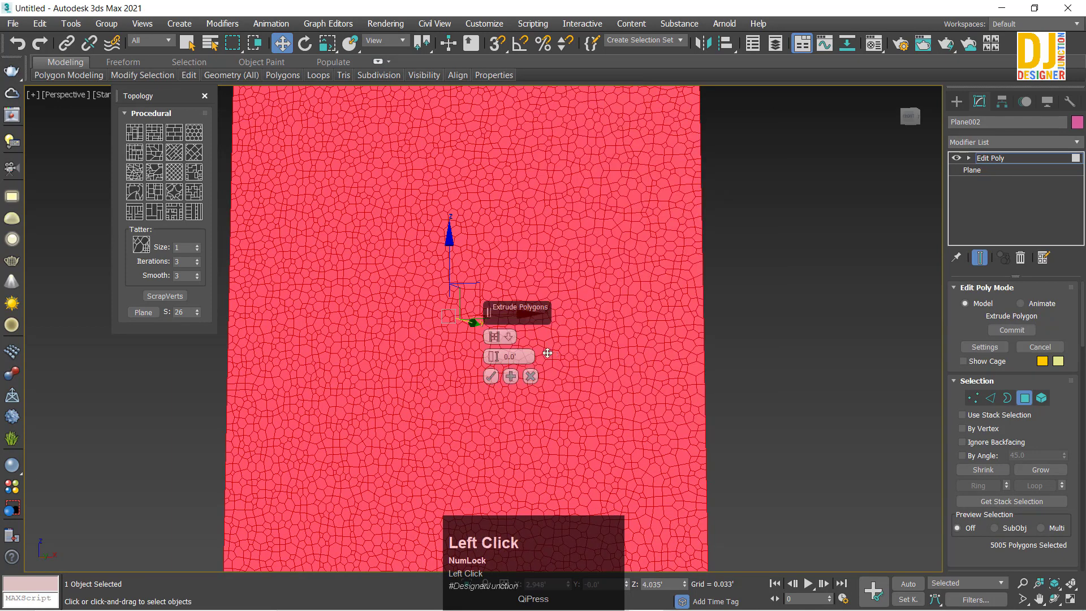
{"action": "left_click", "coordinate": [497, 338]}
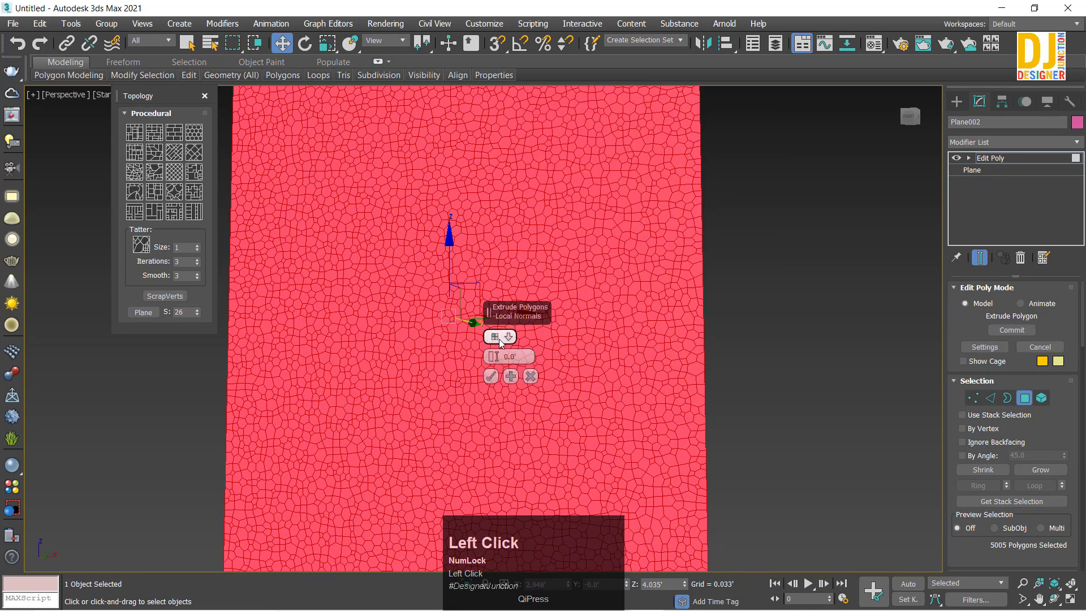
{"action": "left_click", "coordinate": [491, 377]}
Try scaling the extruded cell faces individually, and undo the scaling
{"action": "scroll", "coordinate": [459, 335], "scroll_direction": "up", "scroll_amount": 2}
{"action": "middle_click_drag", "start_coordinate": [460, 335], "coordinate": [464, 358], "text": "alt"}
{"action": "key", "text": "r"}
{"action": "left_click_drag", "start_coordinate": [453, 316], "coordinate": [453, 314]}
{"action": "right_click", "coordinate": [485, 367], "text": "alt"}
{"action": "middle_click", "coordinate": [455, 345], "text": "alt"}
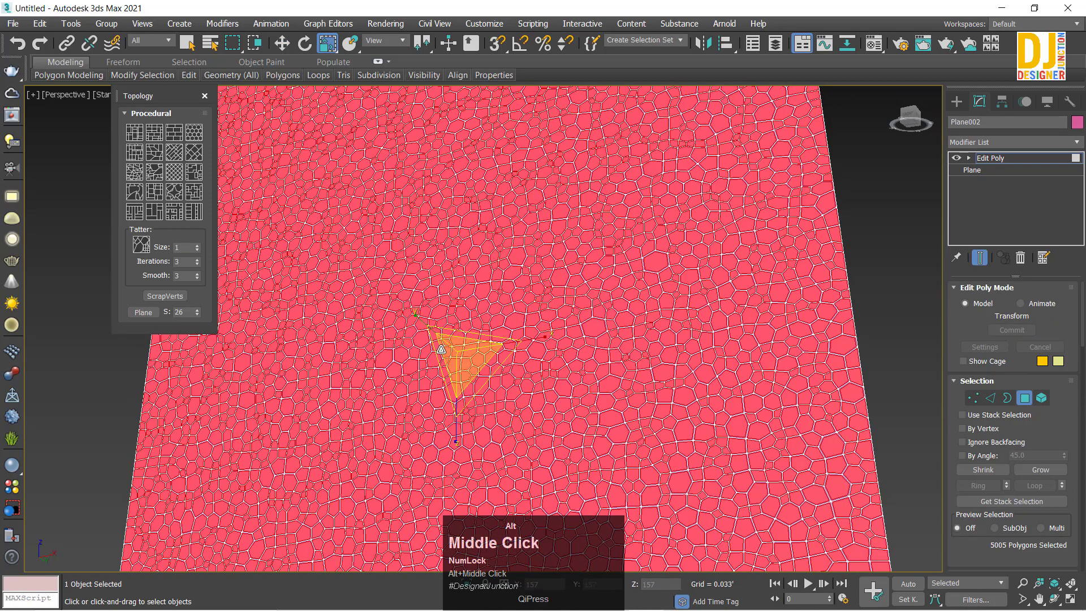
{"action": "right_click", "coordinate": [473, 358], "text": "alt"}
{"action": "scroll", "coordinate": [479, 349], "scroll_direction": "up", "scroll_amount": 1}
{"action": "key", "text": "w"}
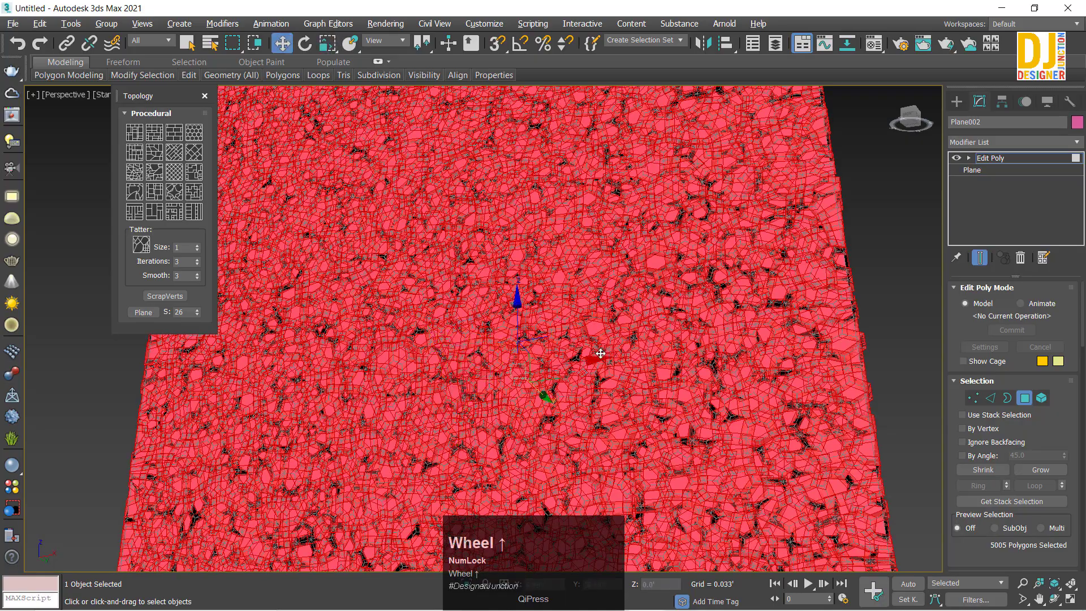
{"action": "middle_click_drag", "start_coordinate": [601, 352], "coordinate": [517, 389], "text": "alt"}
{"action": "key", "text": "ctrl+z"}
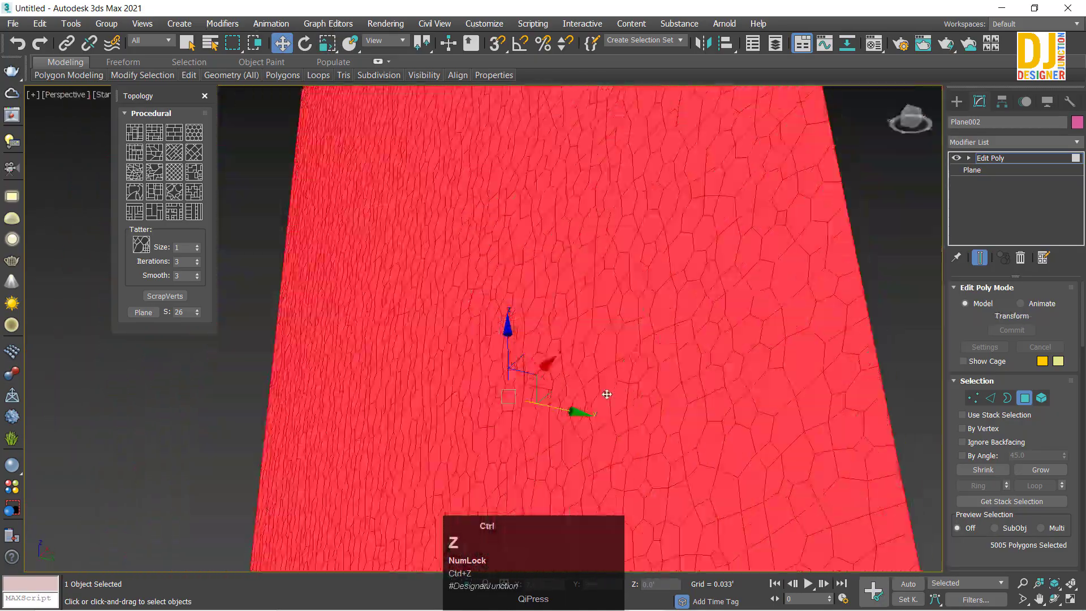
Move the selected cell faces a short distance out from the plane along the Y axis
{"action": "left_click_drag", "start_coordinate": [624, 420], "coordinate": [552, 414]}
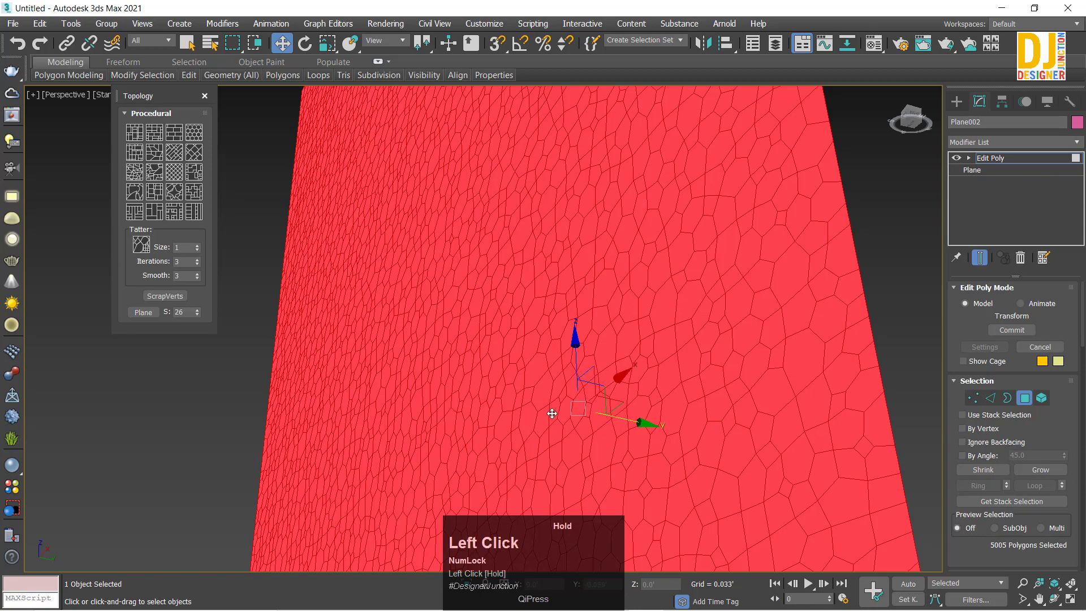
{"action": "left_click_drag", "start_coordinate": [319, 391], "coordinate": [596, 438]}
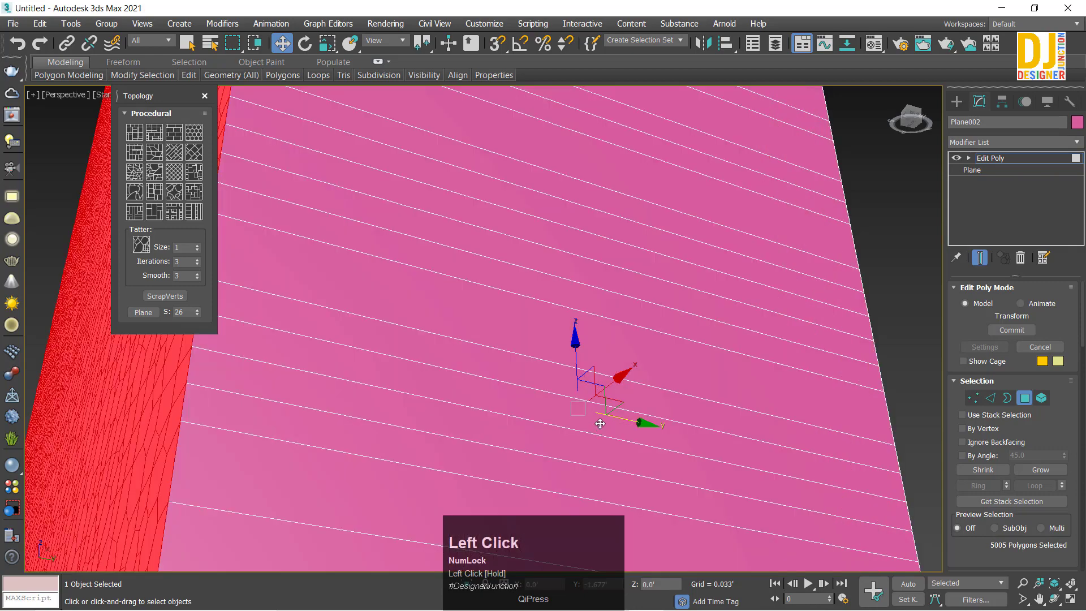
{"action": "key", "text": "z"}
{"action": "middle_click_drag", "start_coordinate": [691, 428], "coordinate": [655, 444], "text": "alt"}
{"action": "left_click", "coordinate": [652, 447]}
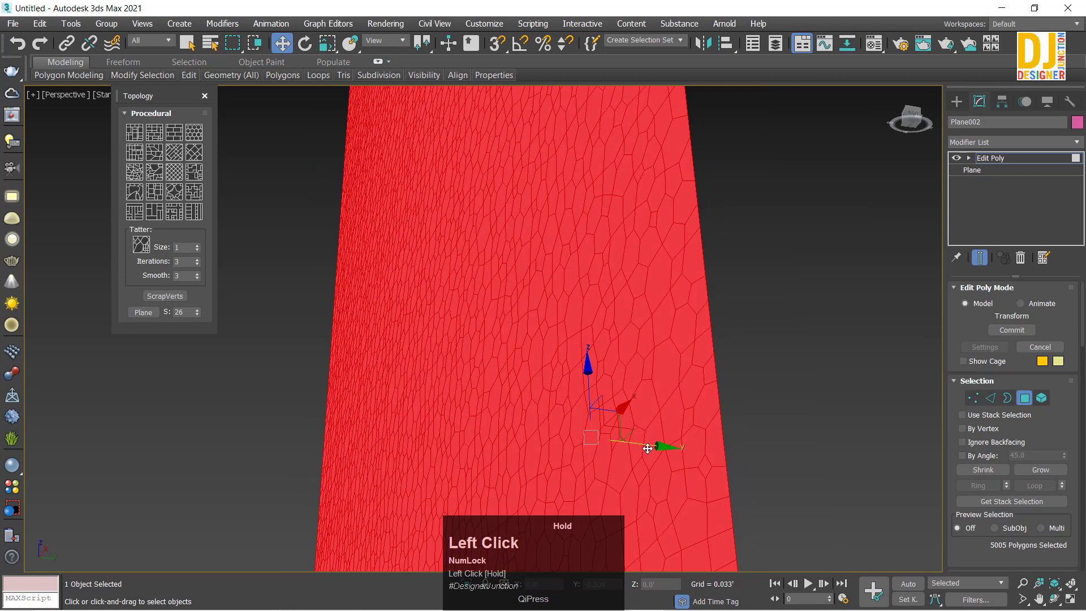
{"action": "left_click_drag", "start_coordinate": [648, 448], "coordinate": [644, 450]}
{"action": "left_click_drag", "start_coordinate": [711, 448], "coordinate": [651, 435]}
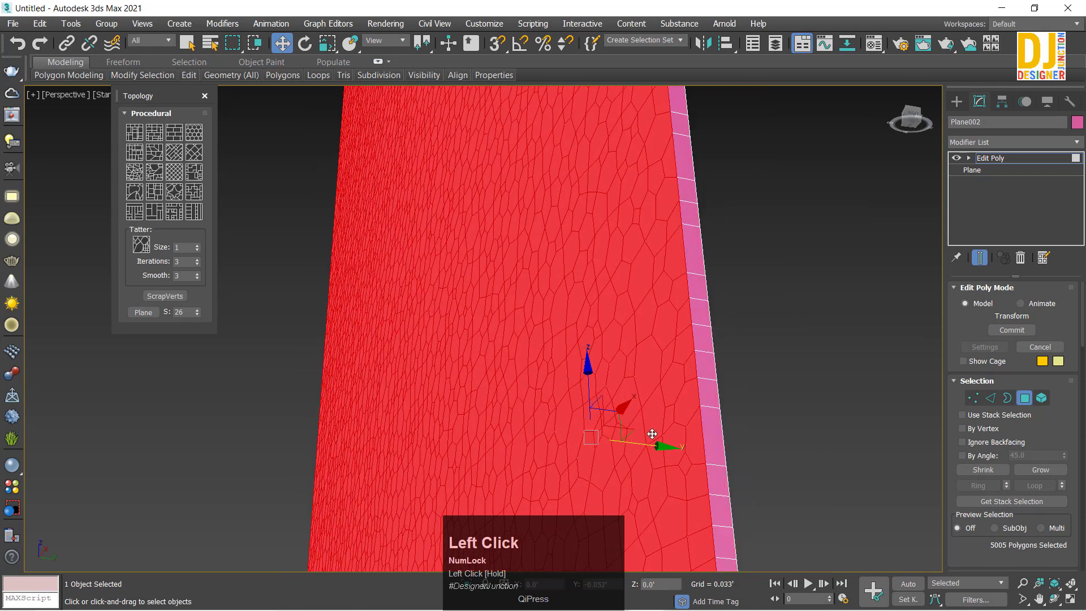
{"action": "key", "text": "r"}
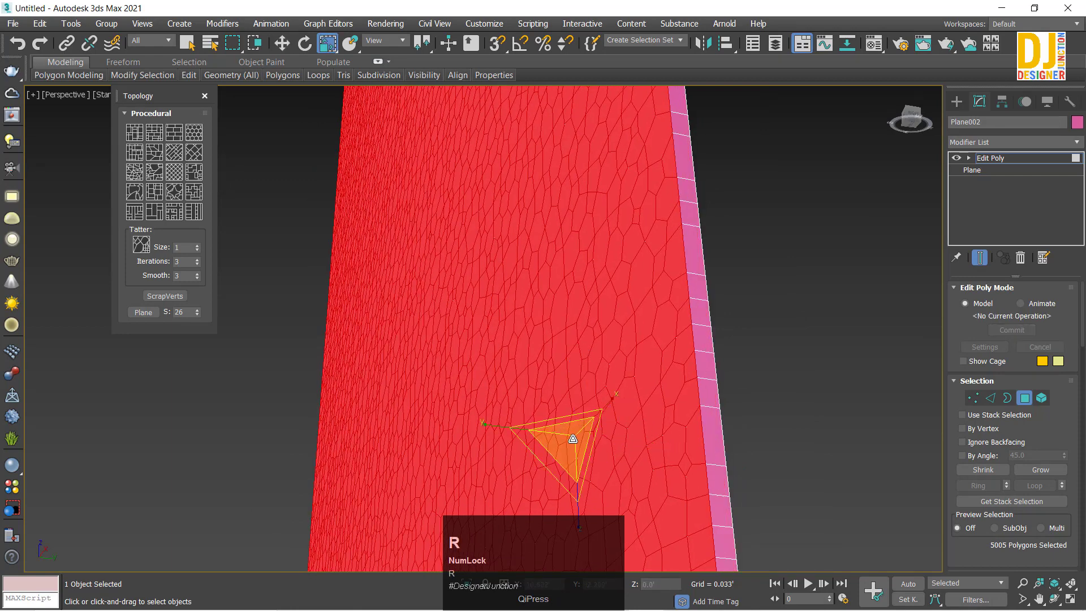
{"action": "right_click", "coordinate": [573, 439]}
{"action": "left_click_drag", "start_coordinate": [569, 447], "coordinate": [565, 451]}
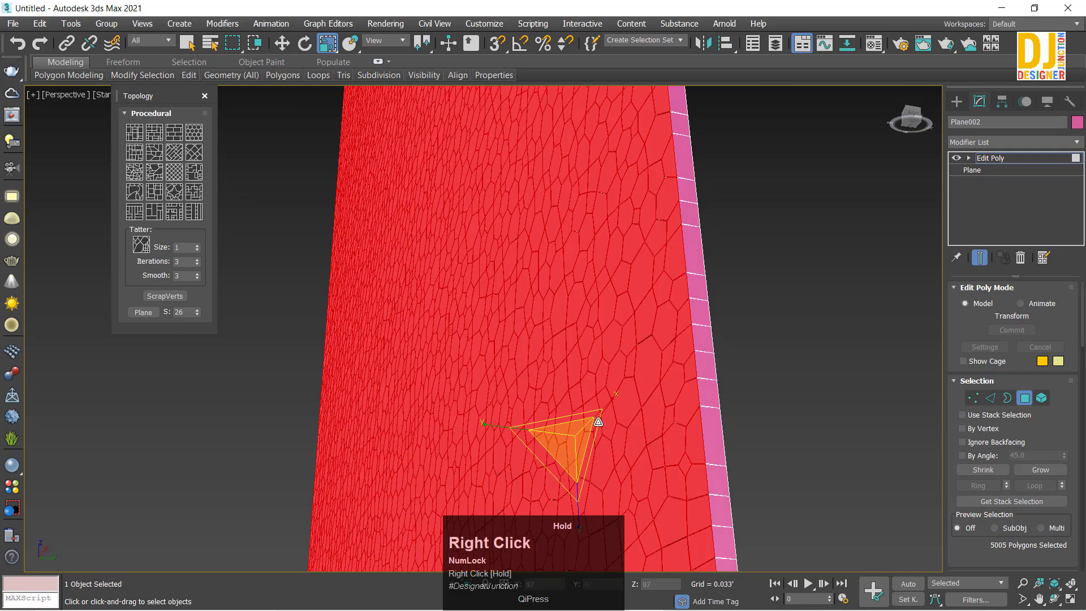
{"action": "key", "text": "w"}
{"action": "middle_click_drag", "start_coordinate": [703, 380], "coordinate": [631, 321], "text": "alt"}
{"action": "middle_click_drag", "start_coordinate": [491, 243], "coordinate": [313, 131]}
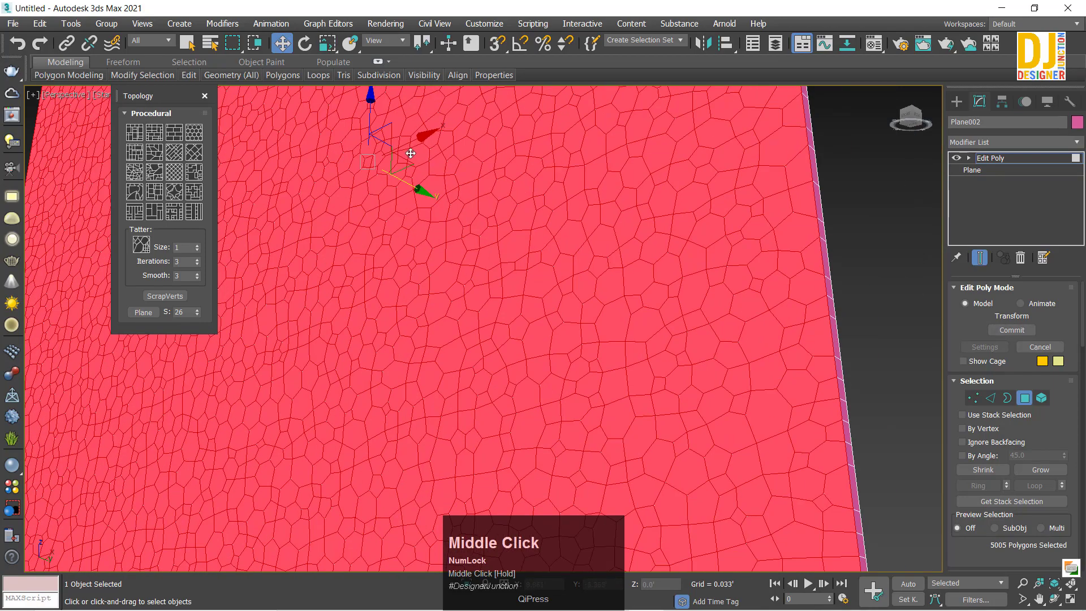
{"action": "scroll", "coordinate": [404, 155], "scroll_direction": "up", "scroll_amount": 3}
{"action": "middle_click_drag", "start_coordinate": [384, 181], "coordinate": [218, 379]}
{"action": "middle_click_drag", "start_coordinate": [566, 327], "coordinate": [563, 324], "text": "alt"}
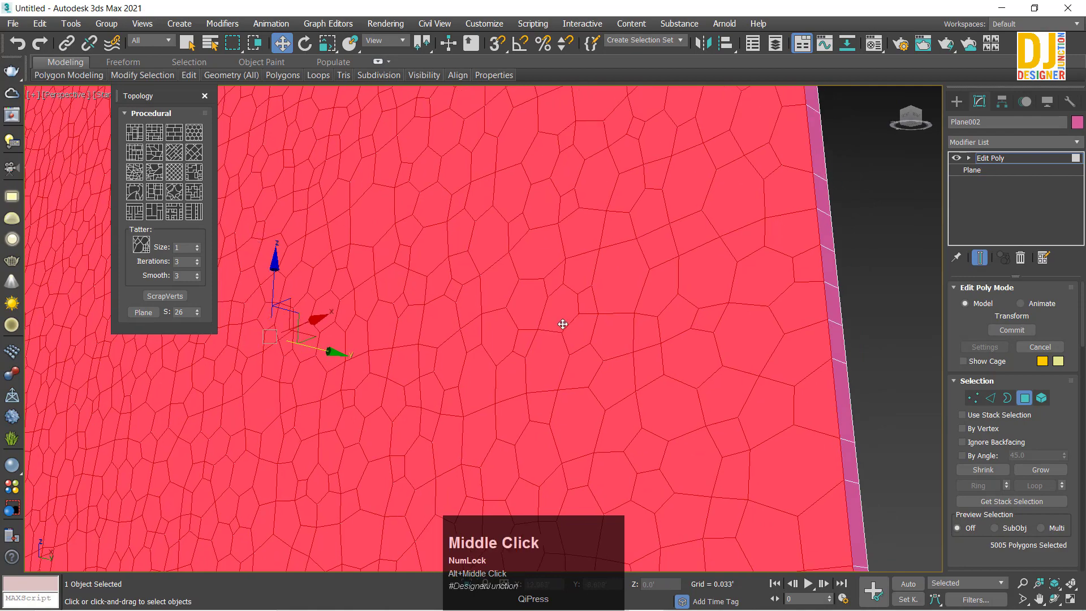
Scale the raised cell faces down uniformly to about 47 percent, forming tapered facets
{"action": "key", "text": "r"}
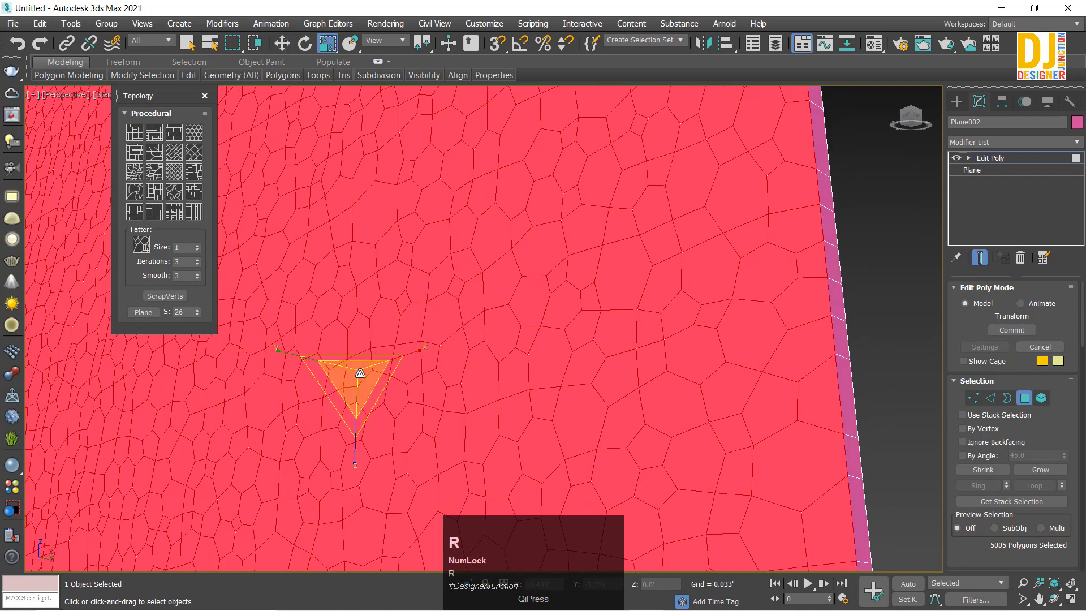
{"action": "left_click_drag", "start_coordinate": [361, 373], "coordinate": [593, 373]}
{"action": "key", "text": "w"}
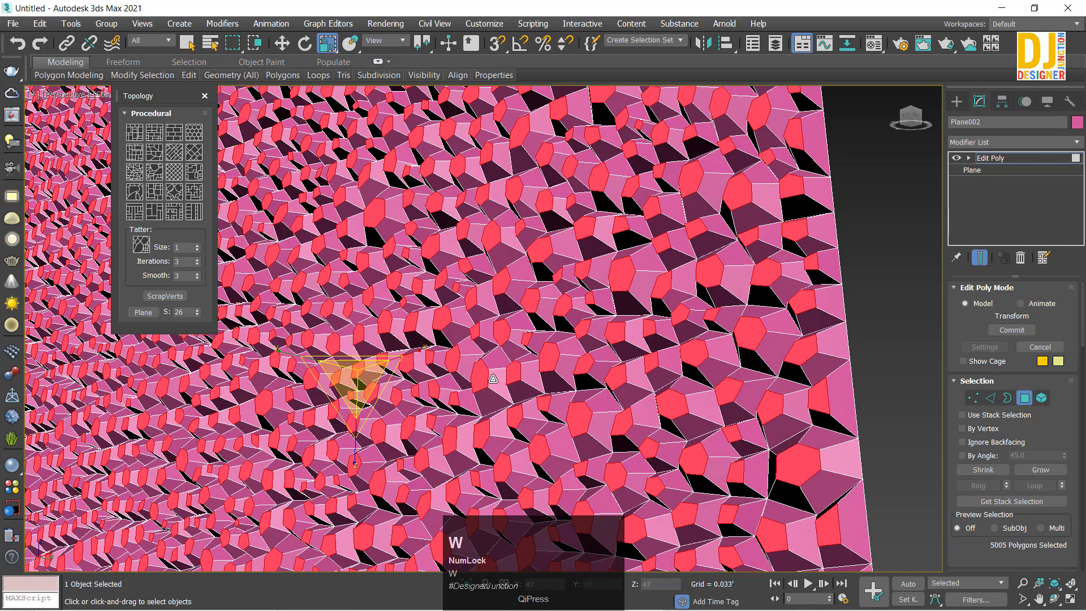
{"action": "middle_click_drag", "start_coordinate": [479, 398], "coordinate": [411, 369], "text": "alt"}
Move the selected raised faces along the Y axis in the Top view, roughly halving the relief's depth
{"action": "key", "text": "alt+w"}
{"action": "right_click", "coordinate": [388, 237]}
{"action": "key", "text": "alt+w"}
{"action": "key", "text": "z"}
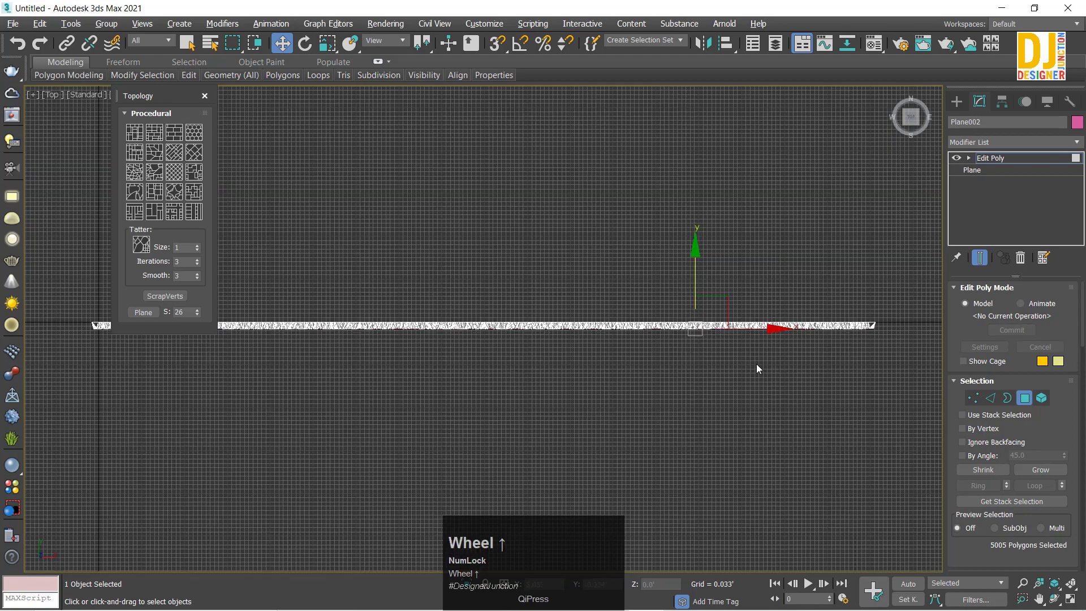
{"action": "scroll", "coordinate": [601, 273], "scroll_direction": "up", "scroll_amount": 10}
{"action": "left_click", "coordinate": [613, 215]}
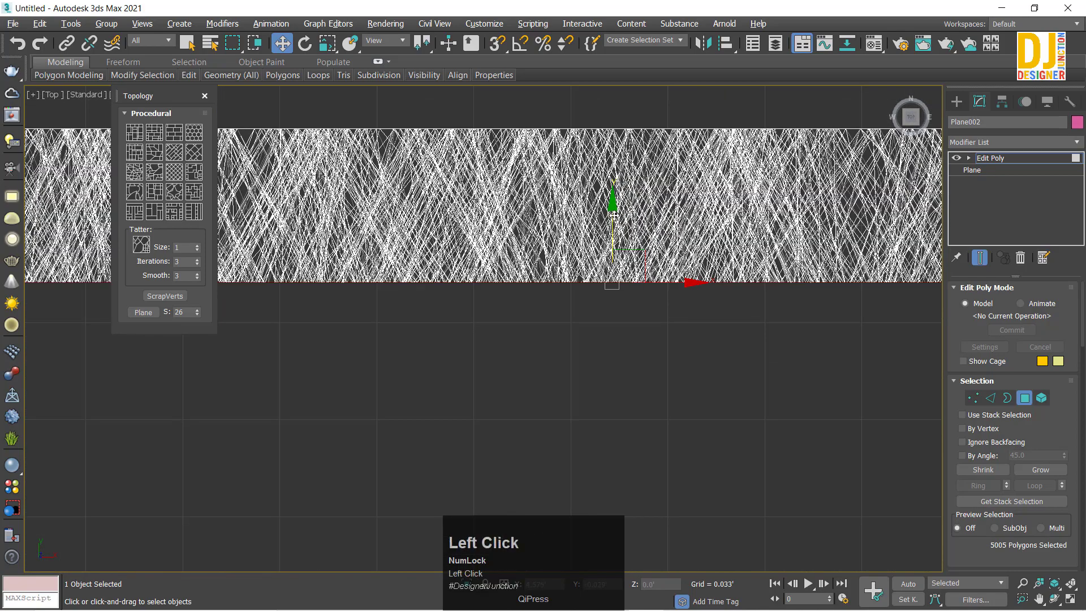
{"action": "left_click_drag", "start_coordinate": [618, 163], "coordinate": [625, 137]}
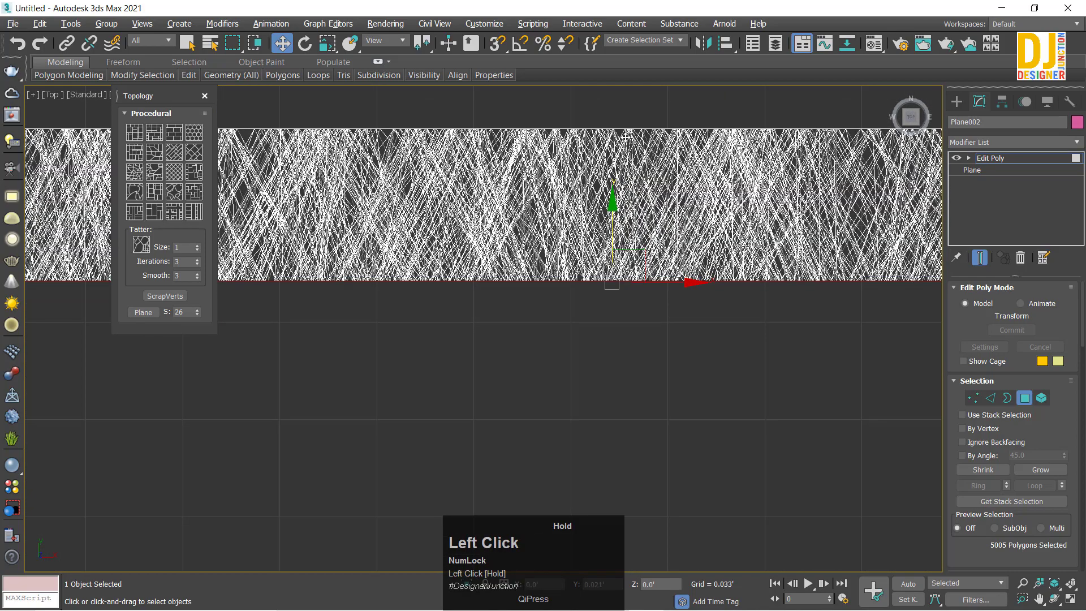
{"action": "key", "text": "alt+w"}
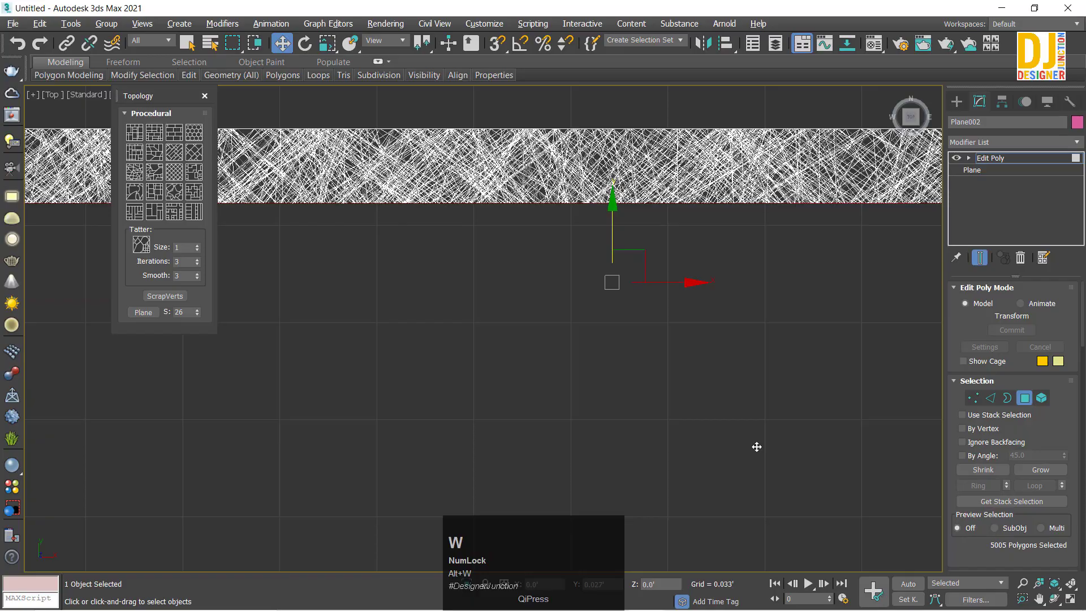
{"action": "key", "text": "z"}
{"action": "key", "text": "z"}
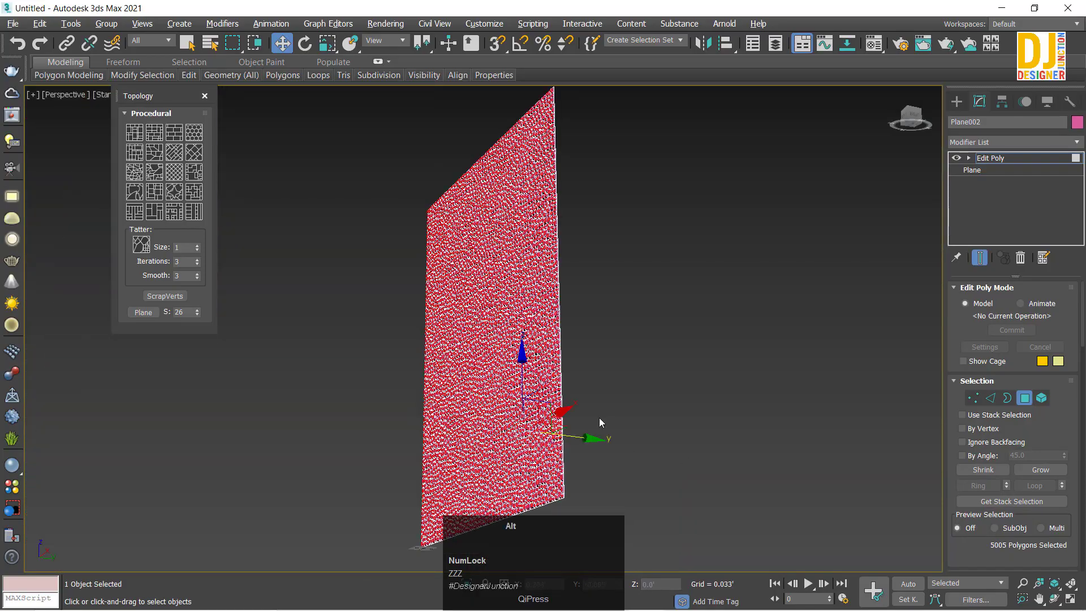
Scale the selected cell faces up uniformly to about 176 percent, leaving narrow grooves between the cells
{"action": "middle_click_drag", "start_coordinate": [601, 423], "coordinate": [615, 447], "text": "alt"}
{"action": "scroll", "coordinate": [615, 446], "scroll_direction": "up", "scroll_amount": 3}
{"action": "middle_click_drag", "start_coordinate": [625, 400], "coordinate": [686, 429], "text": "alt"}
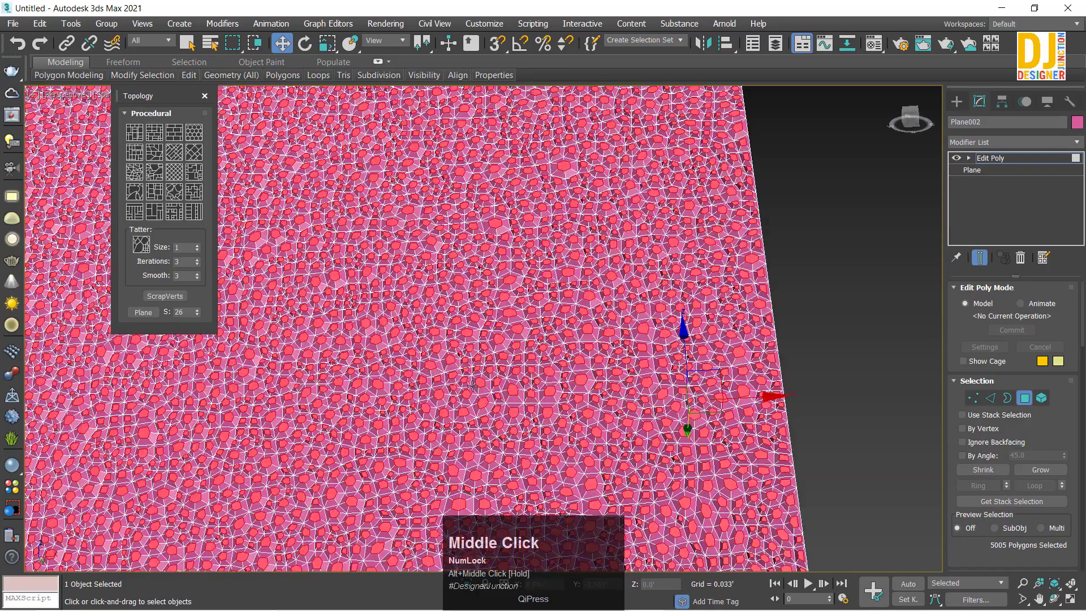
{"action": "scroll", "coordinate": [586, 411], "scroll_direction": "up", "scroll_amount": 3}
{"action": "middle_click_drag", "start_coordinate": [586, 411], "coordinate": [594, 379]}
{"action": "scroll", "coordinate": [620, 375], "scroll_direction": "up", "scroll_amount": 2}
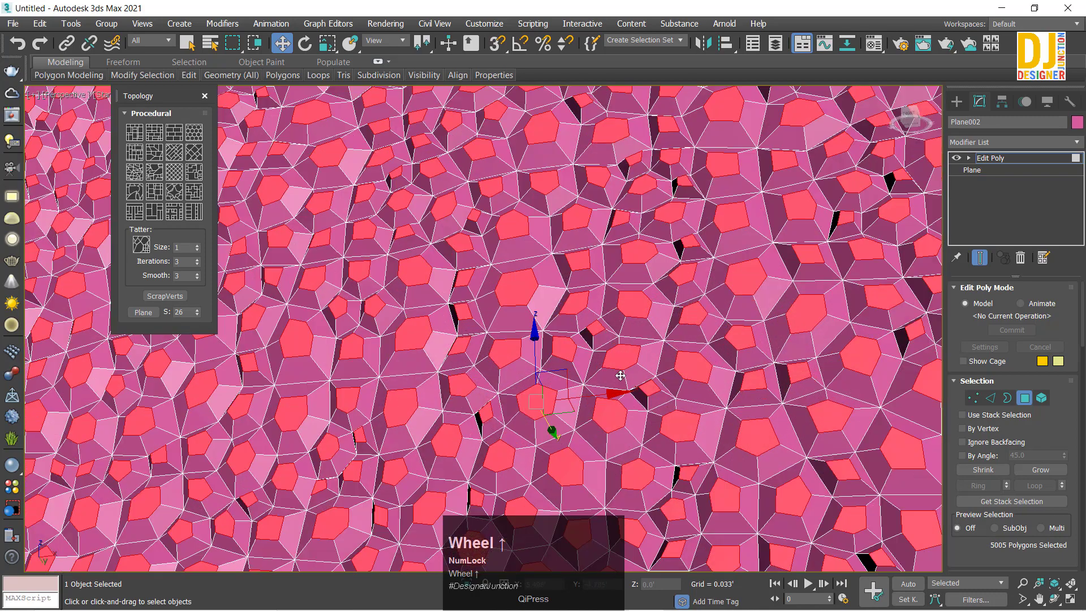
{"action": "key", "text": "r"}
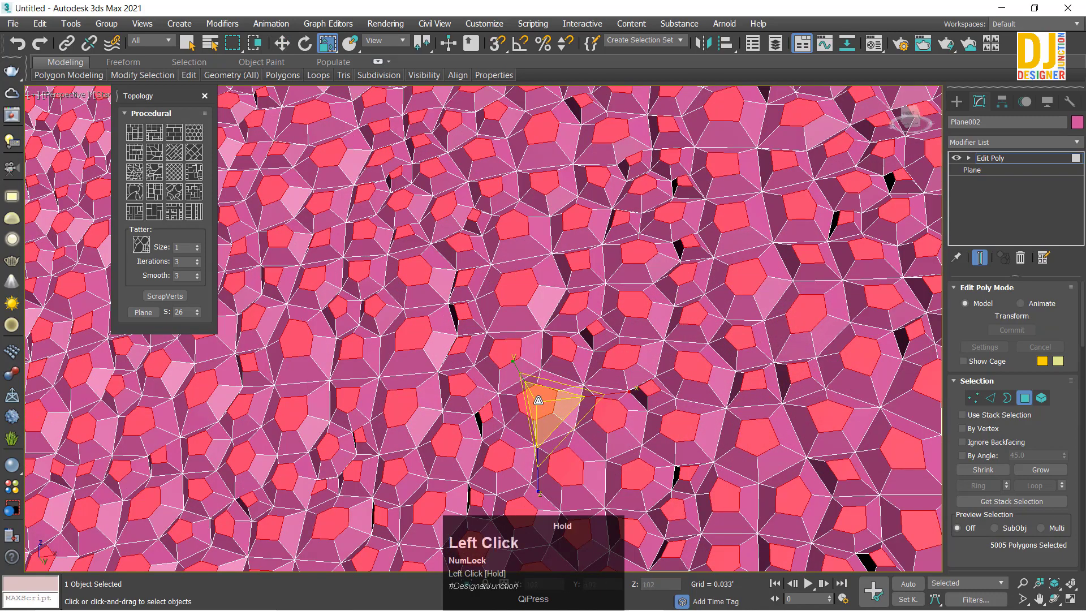
{"action": "mouse_move", "coordinate": [539, 390]}
{"action": "left_mouse_down"}
{"action": "mouse_move", "coordinate": [545, 363]}
{"action": "mouse_move", "coordinate": [559, 396]}
{"action": "left_mouse_up"}
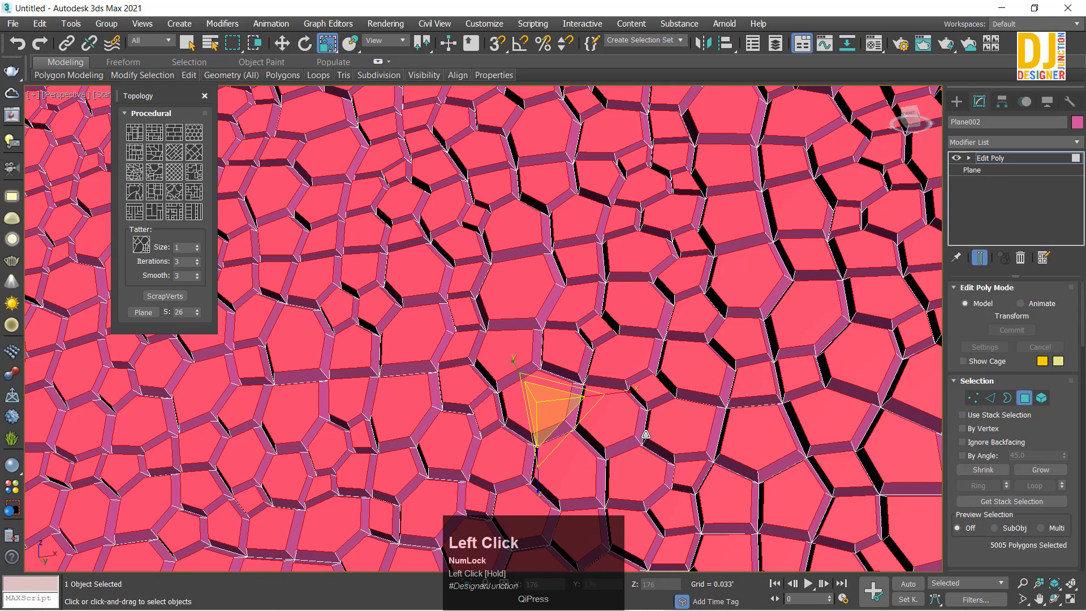
{"action": "key", "text": "w"}
{"action": "key", "text": "w"}
{"action": "key", "text": "w"}
{"action": "key", "text": "z"}
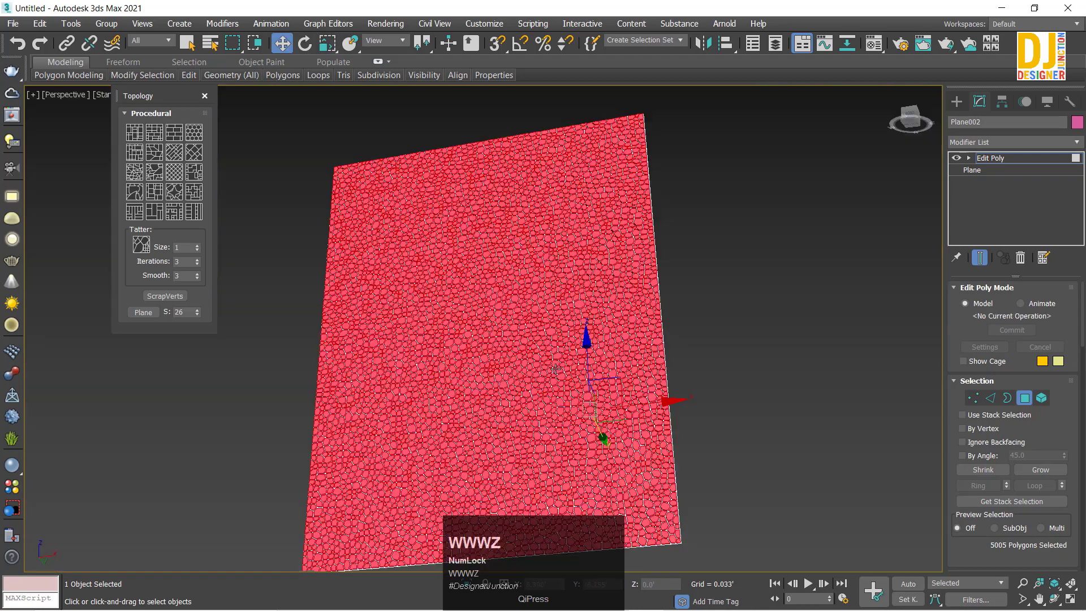
Clear the face selection, leave polygon editing and deselect the plane to view the cell relief
{"action": "middle_click_drag", "start_coordinate": [600, 424], "coordinate": [594, 396], "text": "alt"}
{"action": "left_click", "coordinate": [799, 340]}
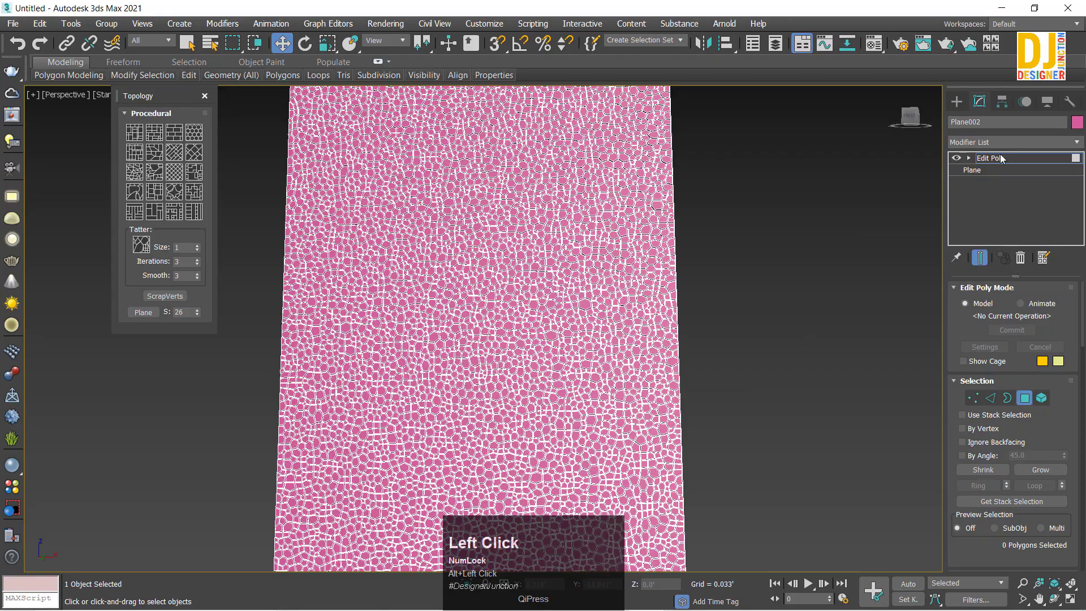
{"action": "left_click", "coordinate": [1001, 159]}
{"action": "left_click", "coordinate": [773, 317]}
{"action": "scroll", "coordinate": [441, 278], "scroll_direction": "up", "scroll_amount": 7}
{"action": "middle_click_drag", "start_coordinate": [441, 277], "coordinate": [472, 235], "text": "alt"}
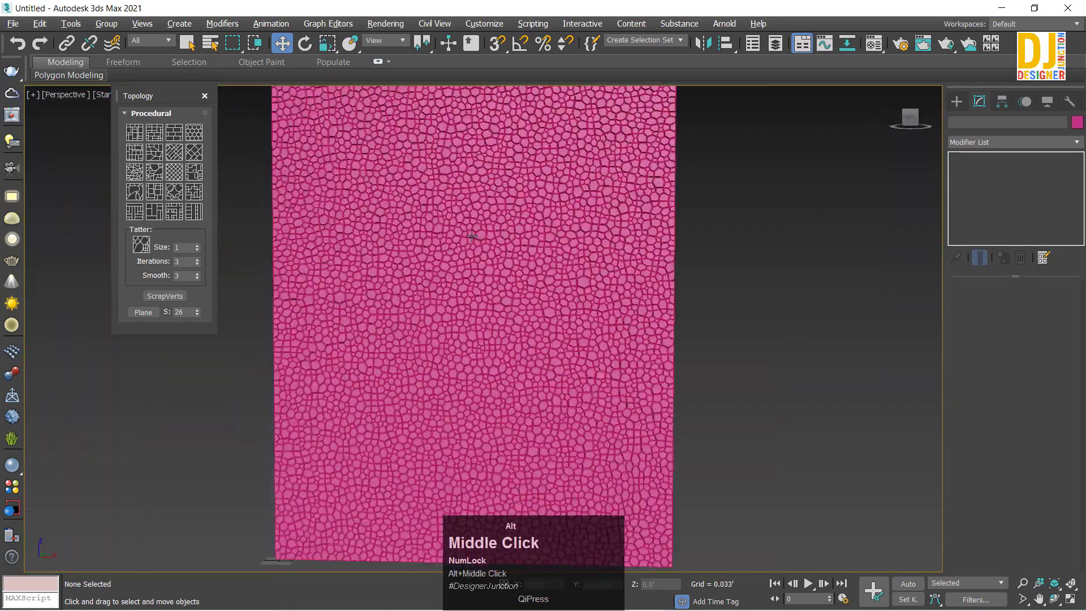
Select the cellular panel and add a TurboSmooth modifier above its Edit Poly
{"action": "left_click", "coordinate": [472, 236]}
{"action": "key", "text": "z"}
{"action": "scroll", "coordinate": [509, 271], "scroll_direction": "up", "scroll_amount": 5}
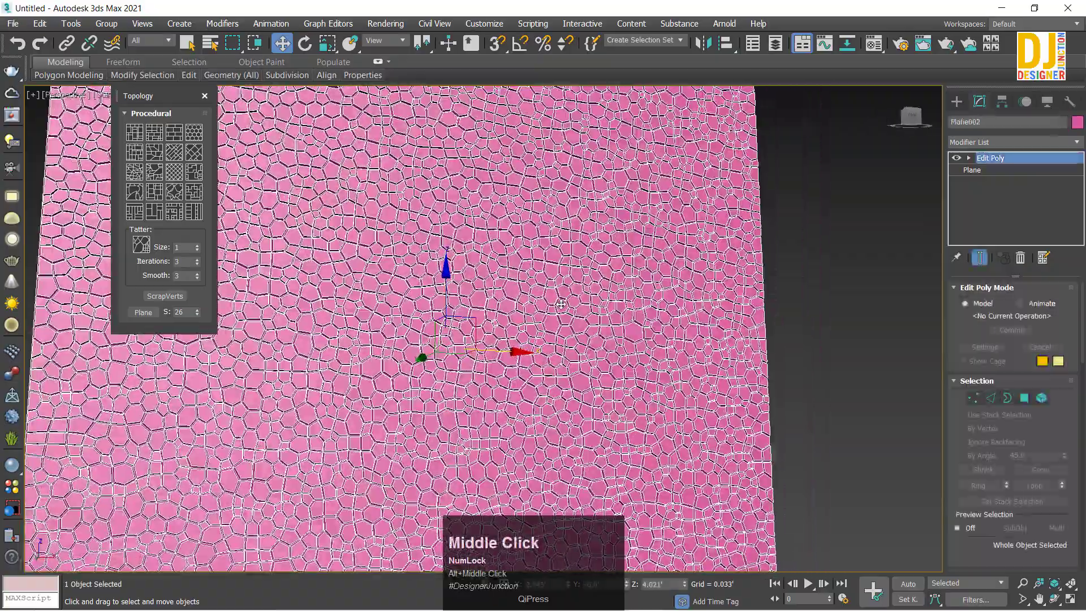
{"action": "key", "text": "z"}
{"action": "middle_click_drag", "start_coordinate": [447, 311], "coordinate": [423, 290], "text": "alt"}
{"action": "scroll", "coordinate": [470, 315], "scroll_direction": "up", "scroll_amount": 7}
{"action": "middle_click_drag", "start_coordinate": [423, 290], "coordinate": [568, 288]}
{"action": "scroll", "coordinate": [600, 332], "scroll_direction": "up", "scroll_amount": 5}
{"action": "scroll", "coordinate": [510, 330], "scroll_direction": "up", "scroll_amount": 2}
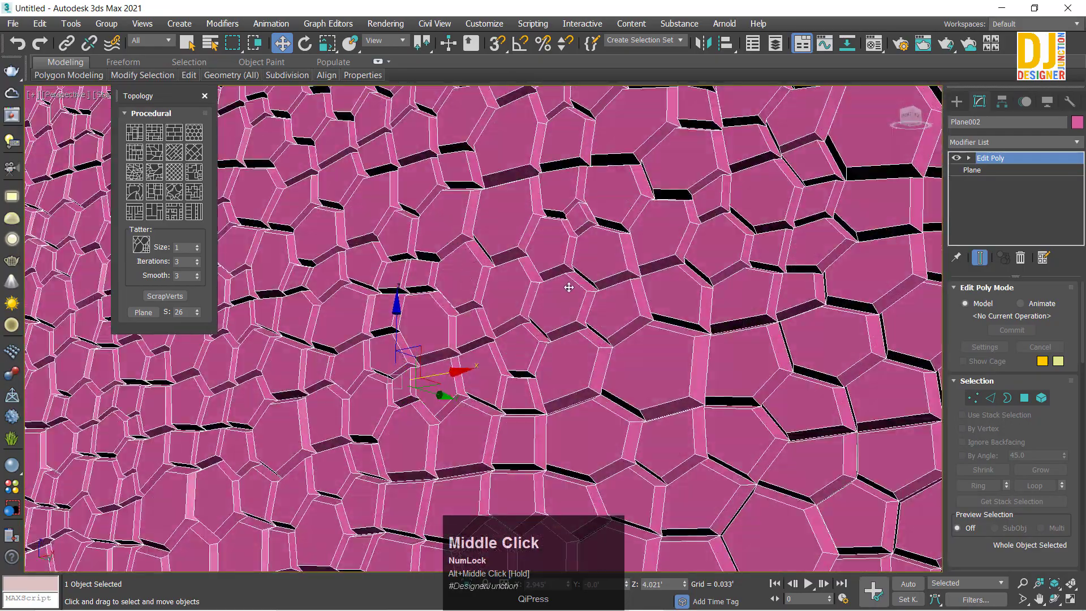
{"action": "left_click", "coordinate": [989, 142]}
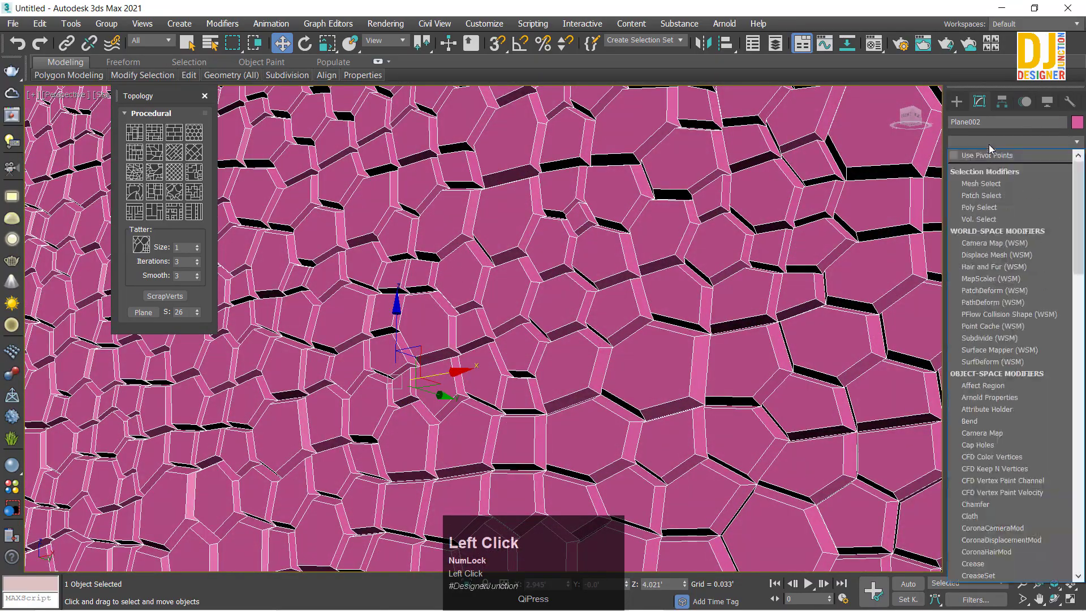
{"action": "key", "text": "t"}
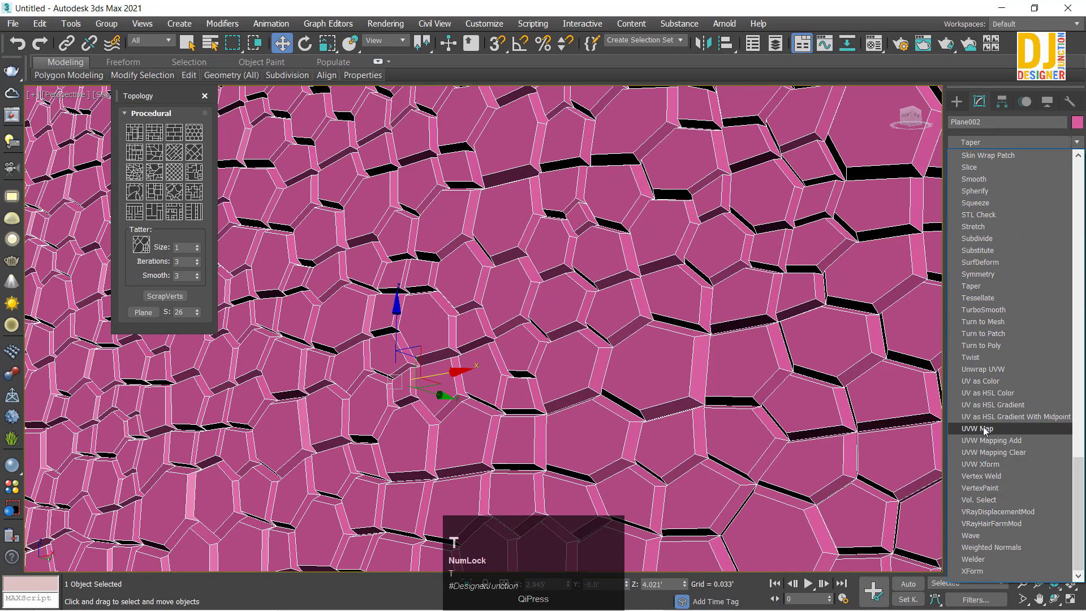
{"action": "key", "text": "t"}
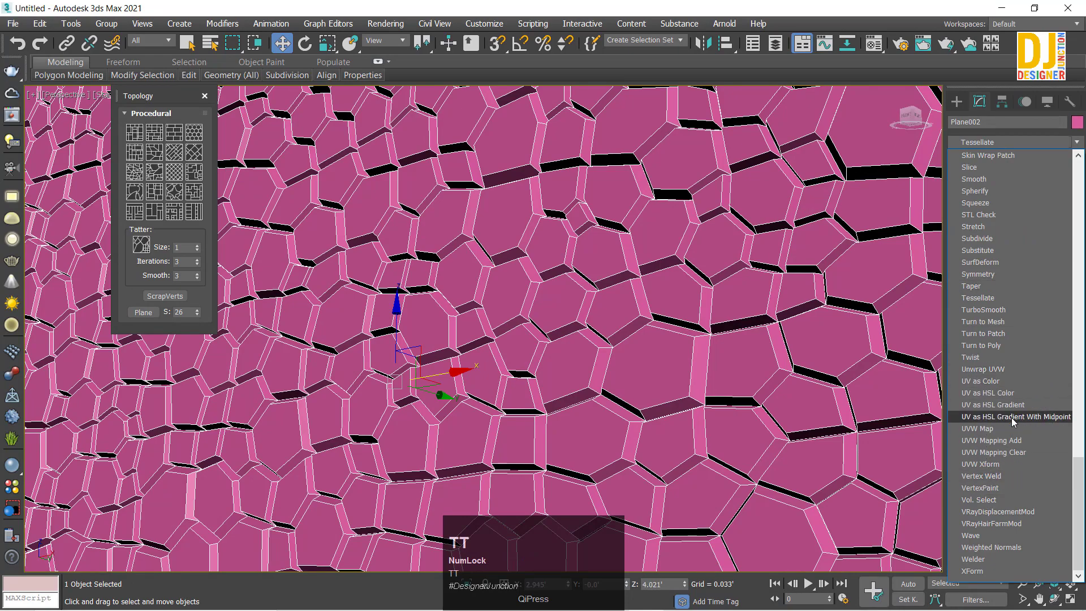
{"action": "left_click", "coordinate": [983, 310]}
{"action": "scroll", "coordinate": [650, 382], "scroll_direction": "down", "scroll_amount": 5}
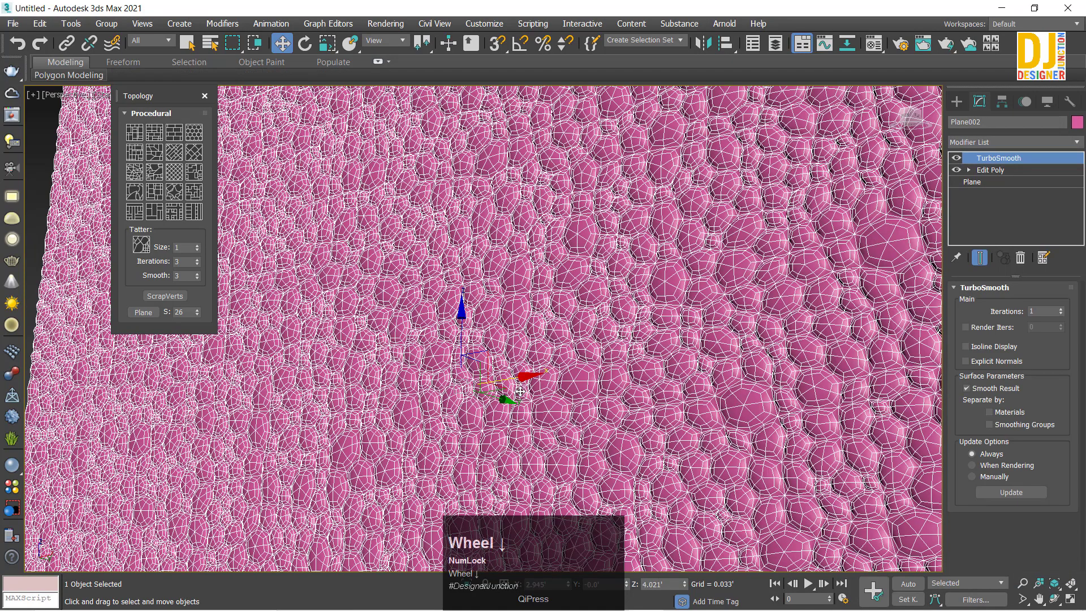
{"action": "scroll", "coordinate": [649, 383], "scroll_direction": "down", "scroll_amount": 4}
Hide the edged faces and examine the smoothed pebble-like relief from a distance and up close
{"action": "left_click", "coordinate": [899, 409]}
{"action": "middle_click_drag", "start_coordinate": [707, 381], "coordinate": [759, 424], "text": "alt"}
{"action": "key", "text": "F4"}
{"action": "middle_click_drag", "start_coordinate": [591, 448], "coordinate": [663, 455], "text": "alt"}
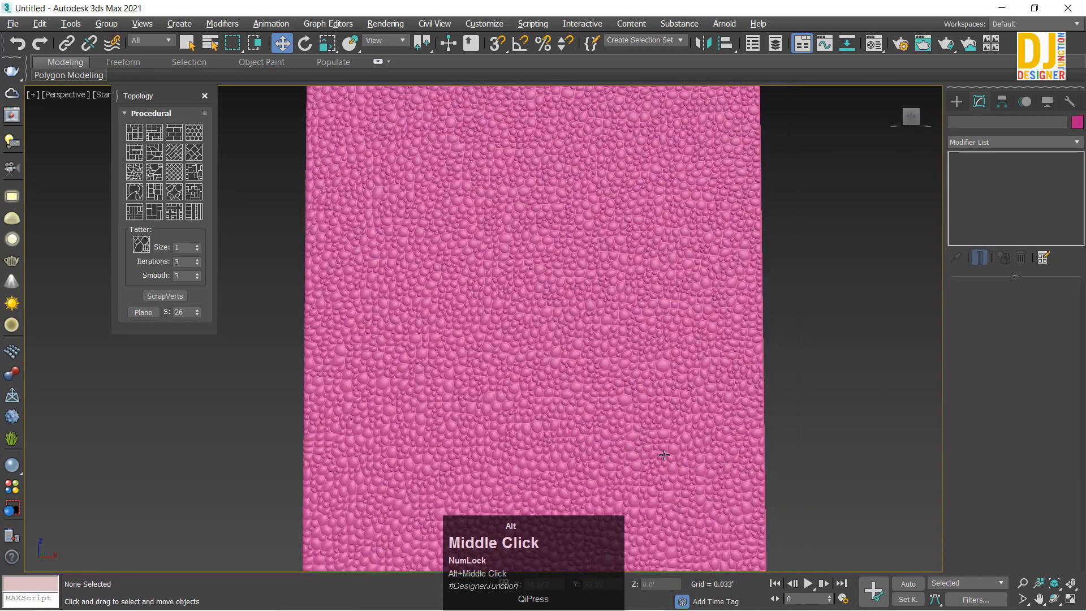
{"action": "key", "text": "z"}
{"action": "left_click", "coordinate": [531, 361]}
{"action": "scroll", "coordinate": [528, 342], "scroll_direction": "up", "scroll_amount": 3}
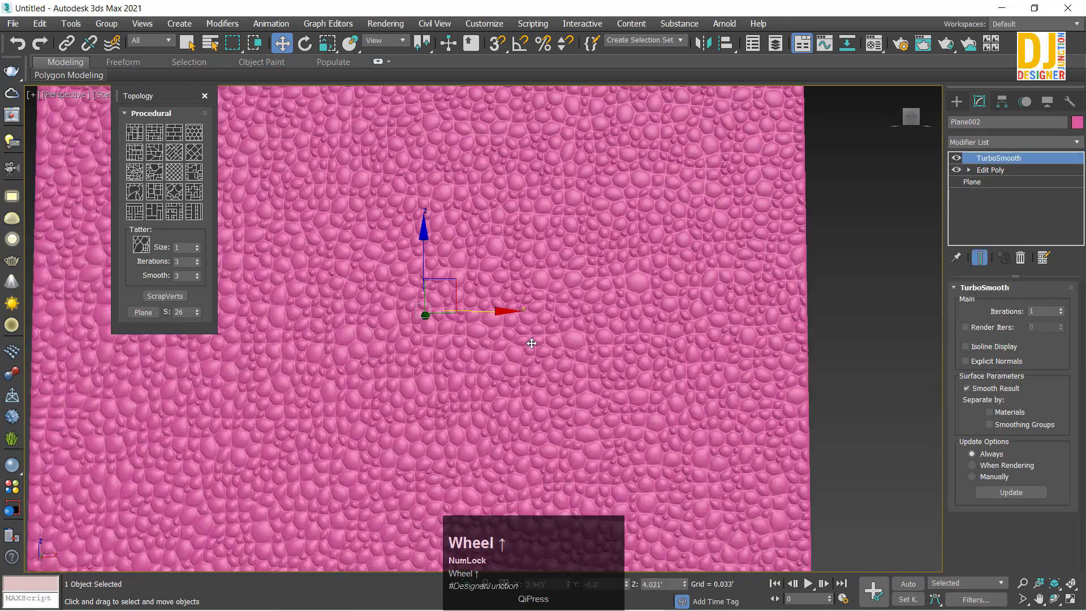
{"action": "middle_click_drag", "start_coordinate": [528, 341], "coordinate": [565, 328], "text": "alt"}
{"action": "scroll", "coordinate": [548, 291], "scroll_direction": "up", "scroll_amount": 6}
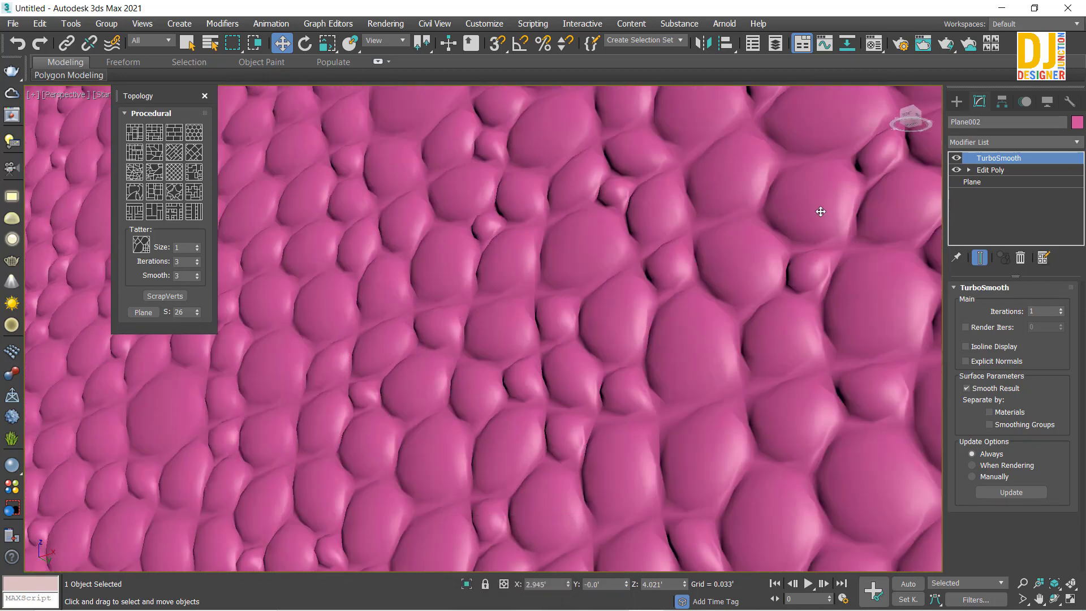
Delete the TurboSmooth and Edit Poly modifiers from the plane and show edged faces again
{"action": "left_click", "coordinate": [1021, 262]}
{"action": "key", "text": "z"}
{"action": "left_click", "coordinate": [1021, 261]}
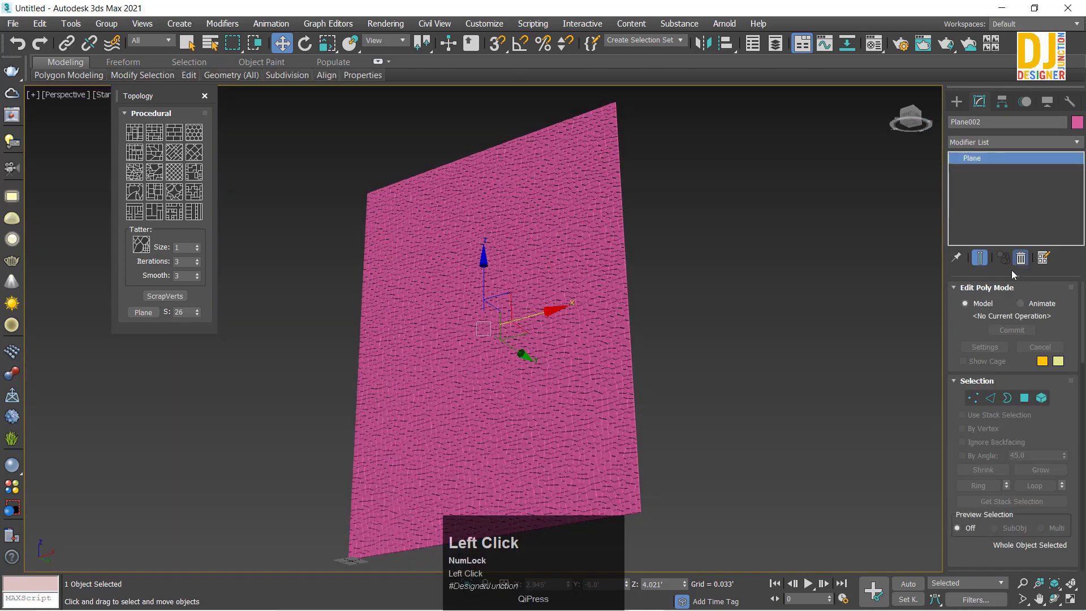
{"action": "key", "text": "z"}
{"action": "middle_click_drag", "start_coordinate": [548, 354], "coordinate": [633, 392], "text": "alt"}
{"action": "key", "text": "F4"}
{"action": "middle_click_drag", "start_coordinate": [477, 313], "coordinate": [573, 313], "text": "alt"}
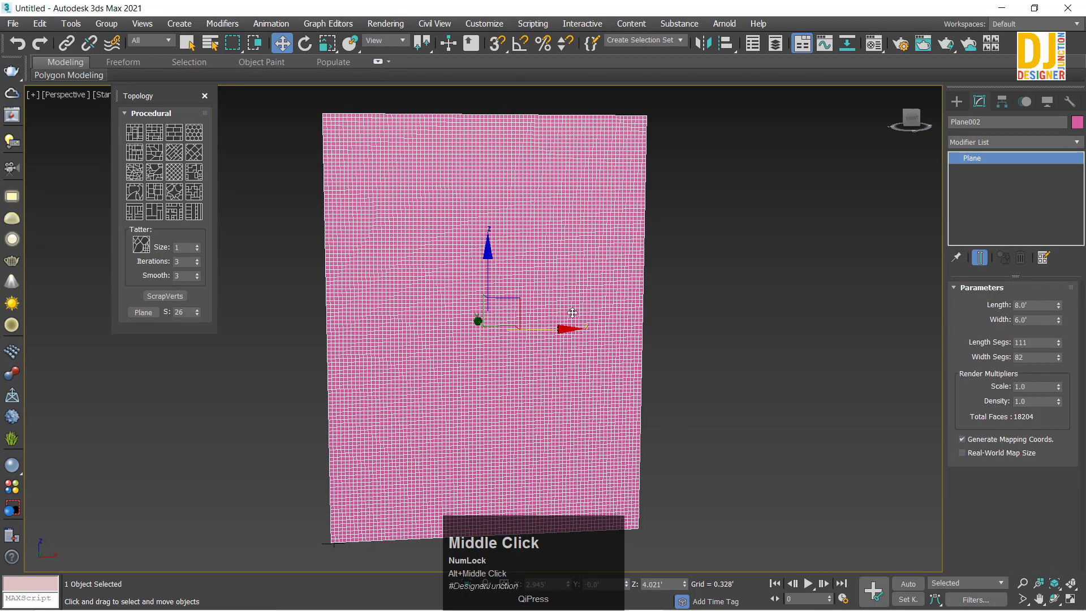
Reduce the plane's density to 42 length segments and 31 width segments
{"action": "left_click_drag", "start_coordinate": [1058, 356], "coordinate": [1059, 388]}
{"action": "scroll", "coordinate": [453, 301], "scroll_direction": "up", "scroll_amount": 3}
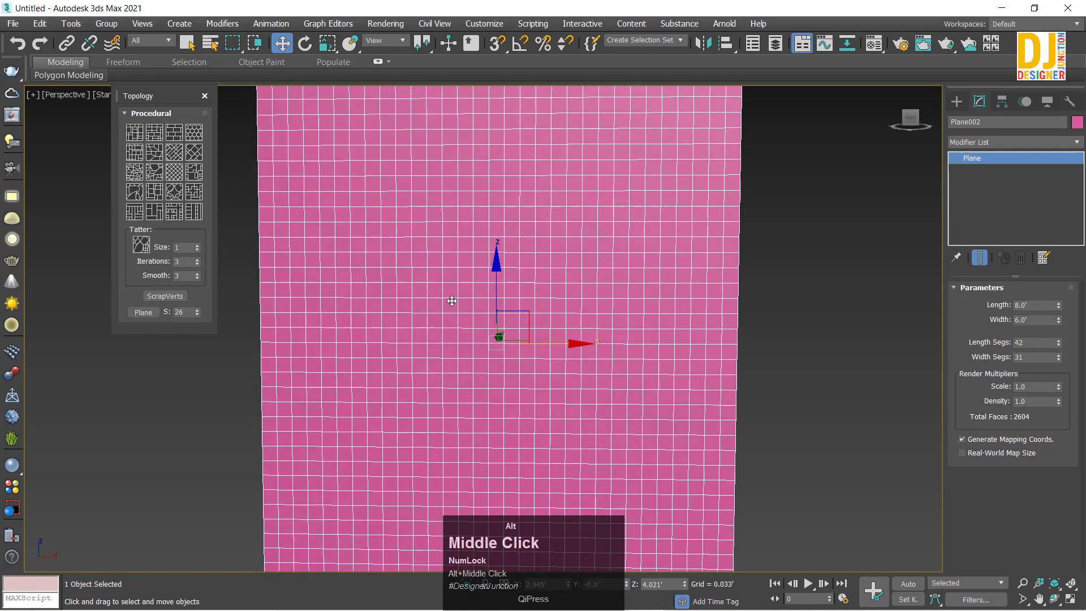
{"action": "middle_click_drag", "start_coordinate": [451, 300], "coordinate": [446, 267], "text": "alt"}
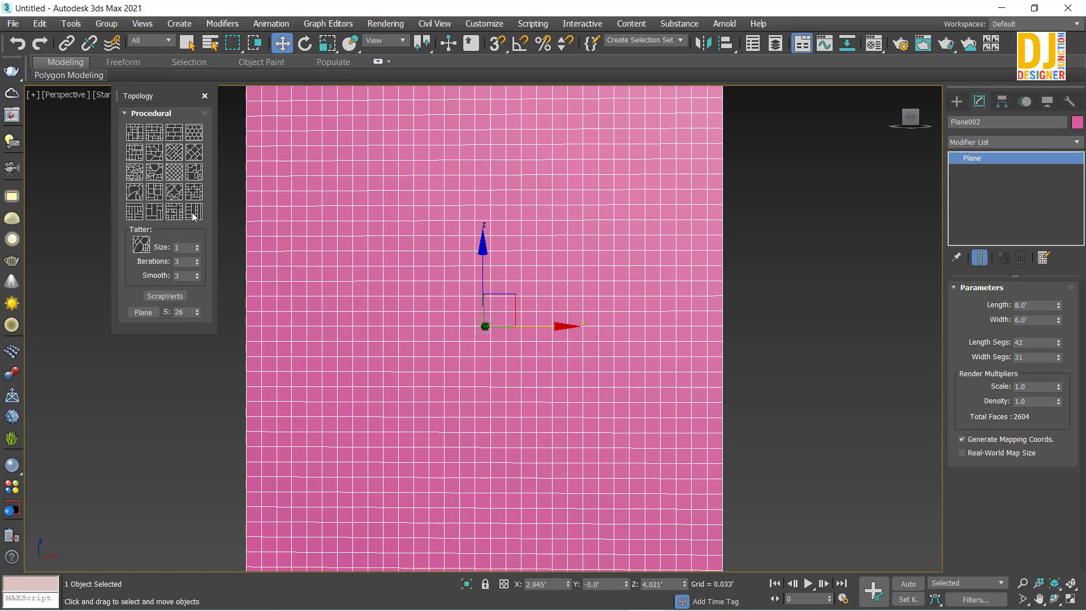
Close the Topology generator, add an Edit Poly modifier to the plane, and reopen the generator
{"action": "left_click", "coordinate": [203, 100]}
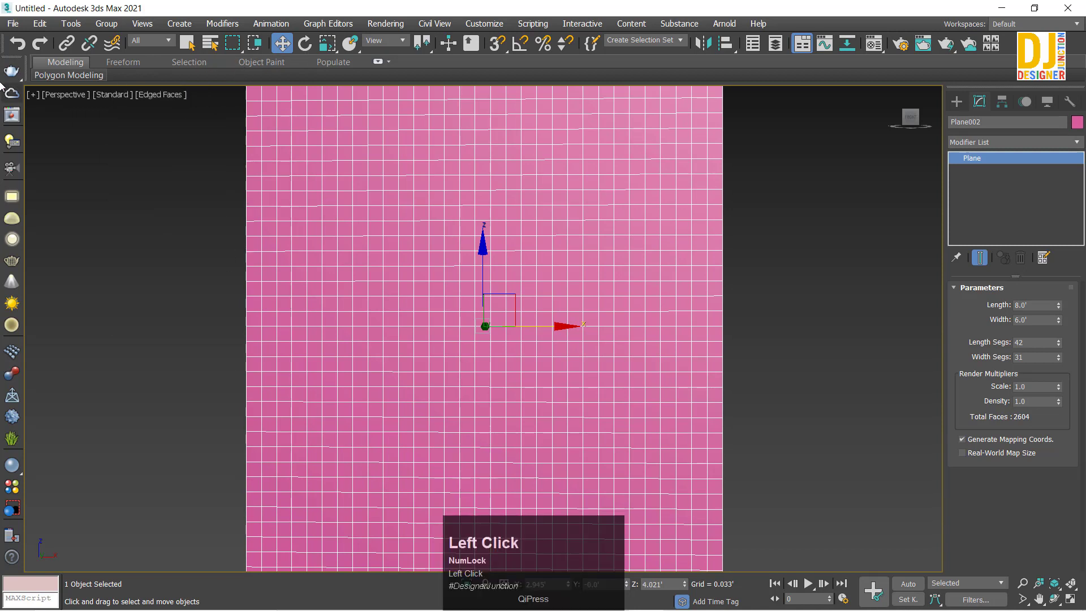
{"action": "mouse_move", "coordinate": [43, 82]}
{"action": "left_click", "coordinate": [68, 181]}
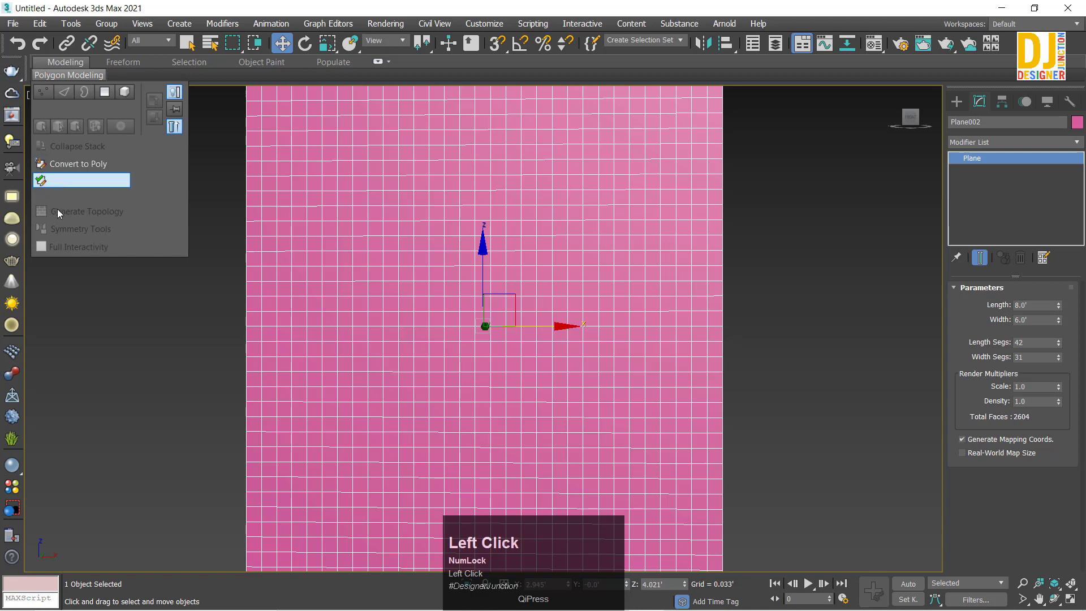
{"action": "left_click", "coordinate": [79, 211]}
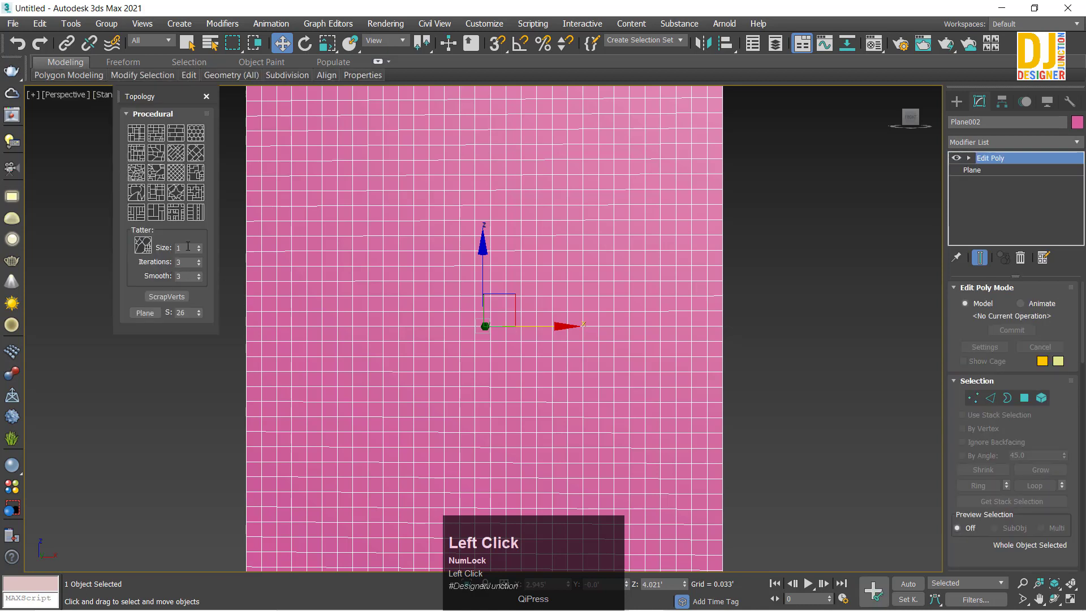
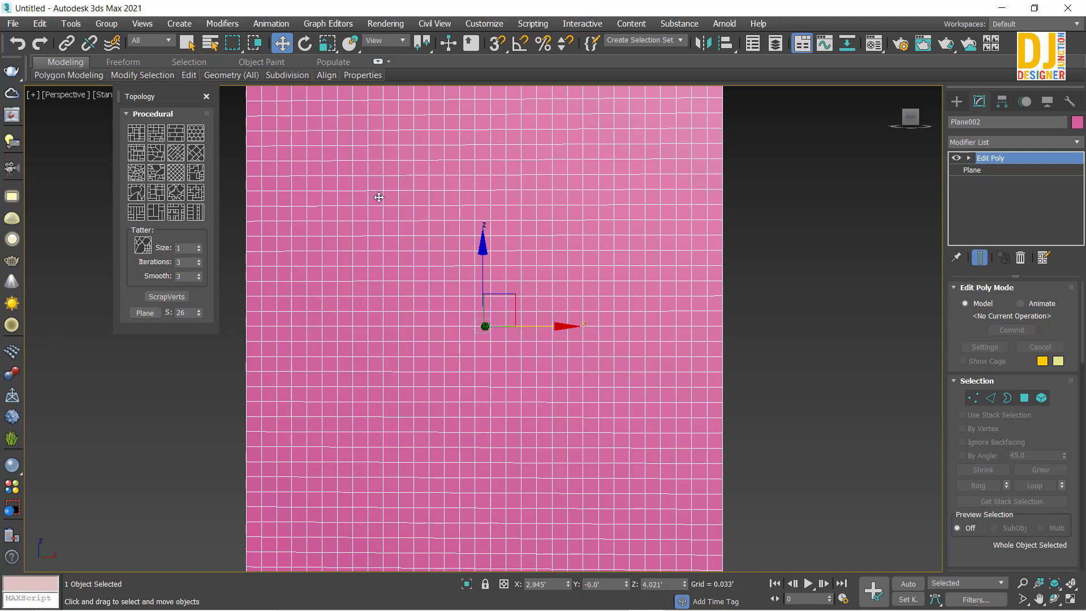
Try the Tatter topology with size 1, 3 iterations and smooth 3, inspect its rounded cells, and undo it
{"action": "middle_click_drag", "start_coordinate": [539, 268], "coordinate": [517, 274]}
{"action": "middle_click_drag", "start_coordinate": [443, 283], "coordinate": [357, 285], "text": "alt"}
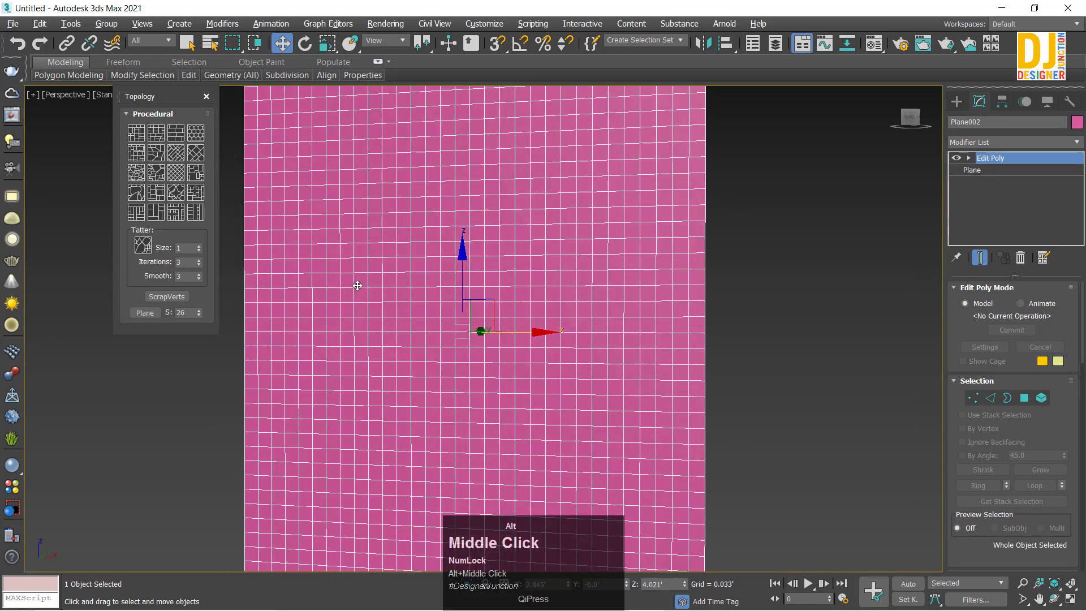
{"action": "left_click", "coordinate": [143, 245]}
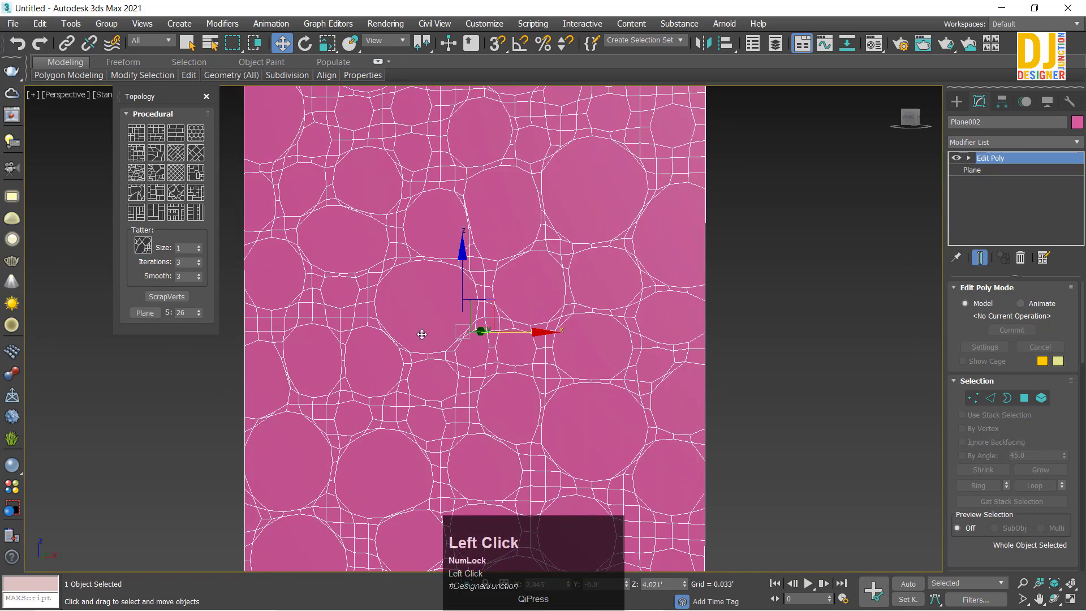
{"action": "middle_click_drag", "start_coordinate": [435, 336], "coordinate": [453, 342], "text": "alt"}
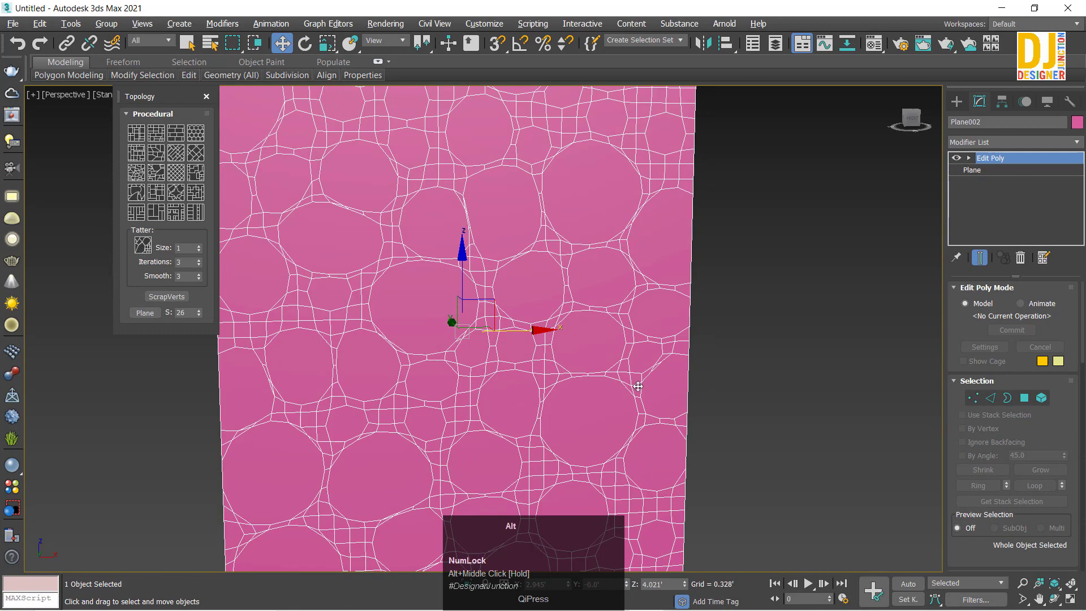
{"action": "middle_click_drag", "start_coordinate": [627, 368], "coordinate": [592, 404], "text": "alt"}
{"action": "middle_click_drag", "start_coordinate": [591, 405], "coordinate": [558, 484]}
{"action": "scroll", "coordinate": [443, 295], "scroll_direction": "down", "scroll_amount": 1}
{"action": "scroll", "coordinate": [442, 295], "scroll_direction": "down", "scroll_amount": 2}
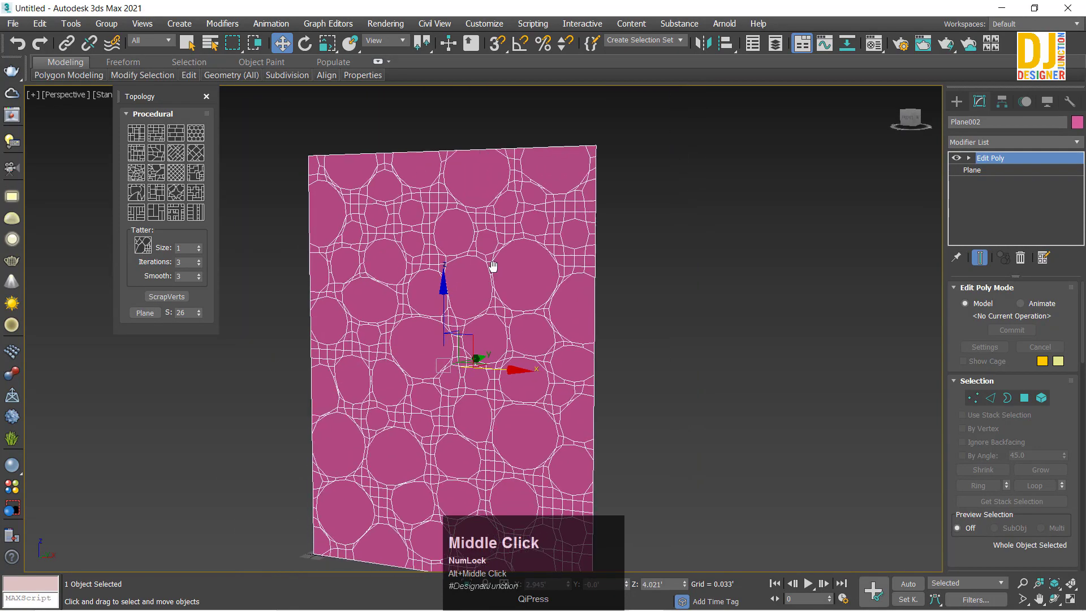
{"action": "middle_click_drag", "start_coordinate": [465, 283], "coordinate": [486, 248]}
{"action": "scroll", "coordinate": [452, 352], "scroll_direction": "up", "scroll_amount": 2}
{"action": "middle_click_drag", "start_coordinate": [488, 338], "coordinate": [512, 312], "text": "alt"}
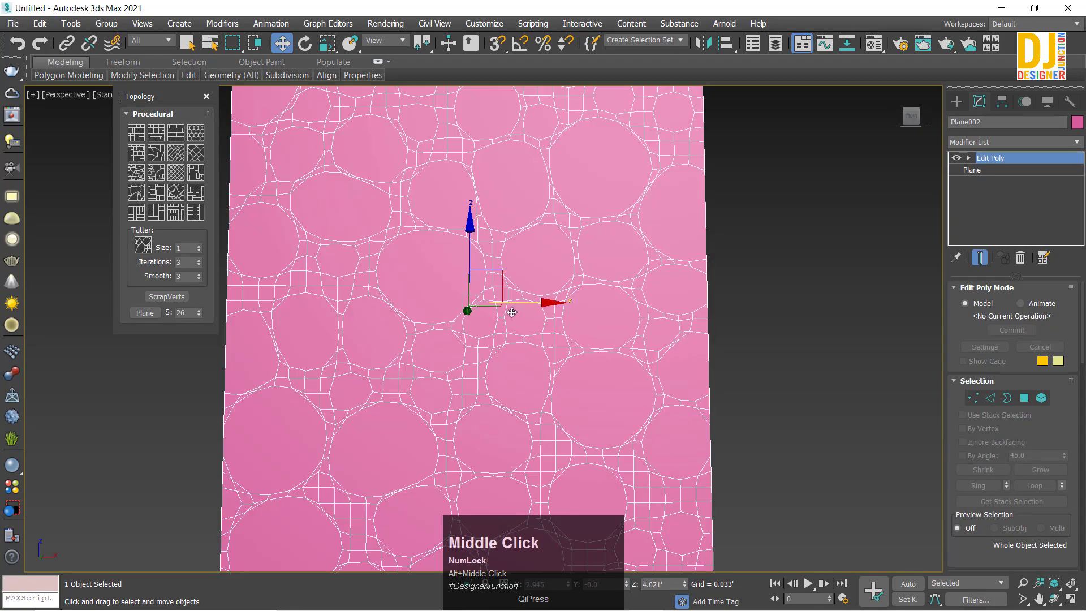
{"action": "middle_click_drag", "start_coordinate": [509, 272], "coordinate": [524, 330], "text": "alt"}
{"action": "key", "text": "ctrl+z"}
Try and undo the vertical-strip topology, and generate the pattern of interlocking horizontal and vertical blocks across the plane
{"action": "left_click", "coordinate": [195, 213]}
{"action": "scroll", "coordinate": [537, 333], "scroll_direction": "down", "scroll_amount": 3}
{"action": "key", "text": "ctrl+z"}
{"action": "left_click", "coordinate": [180, 211]}
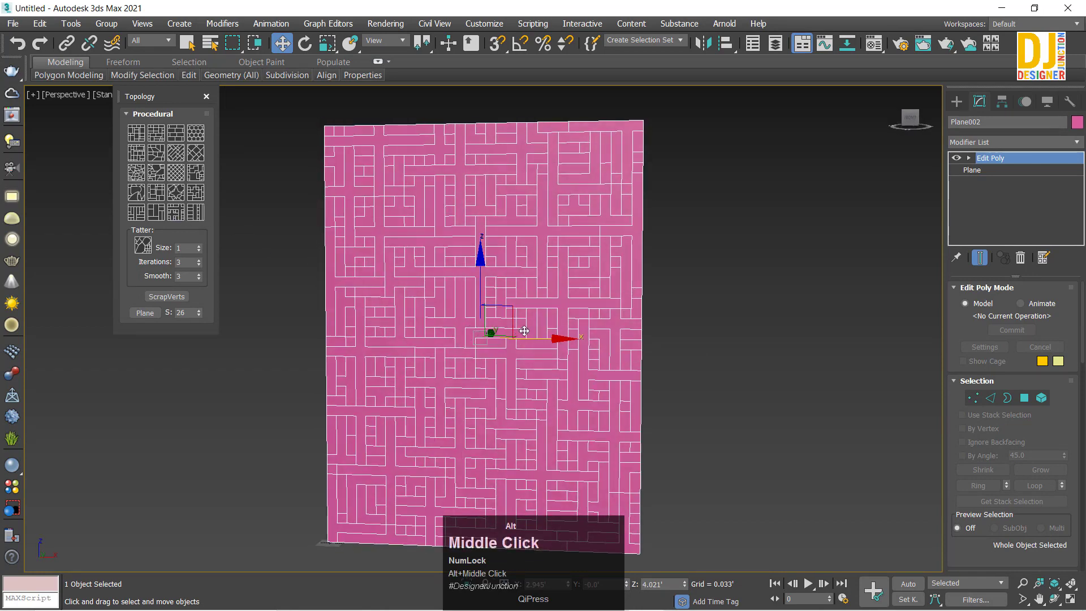
Undo the interlocking block pattern and generate the Floor topology across the plane
{"action": "scroll", "coordinate": [276, 237], "scroll_direction": "up", "scroll_amount": 3}
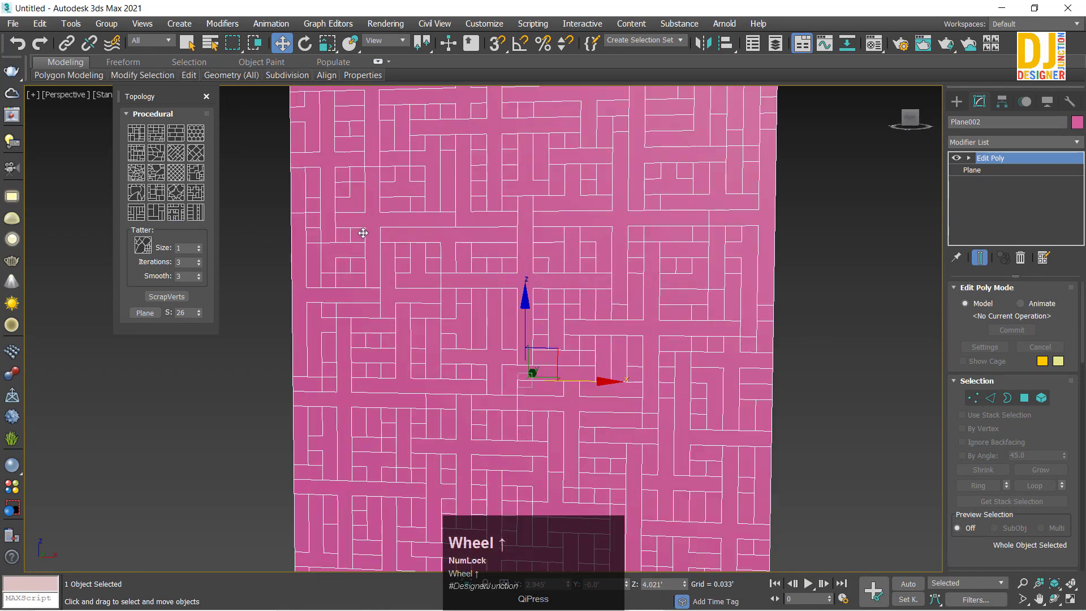
{"action": "key", "text": "ctrl+z"}
{"action": "left_click", "coordinate": [175, 153]}
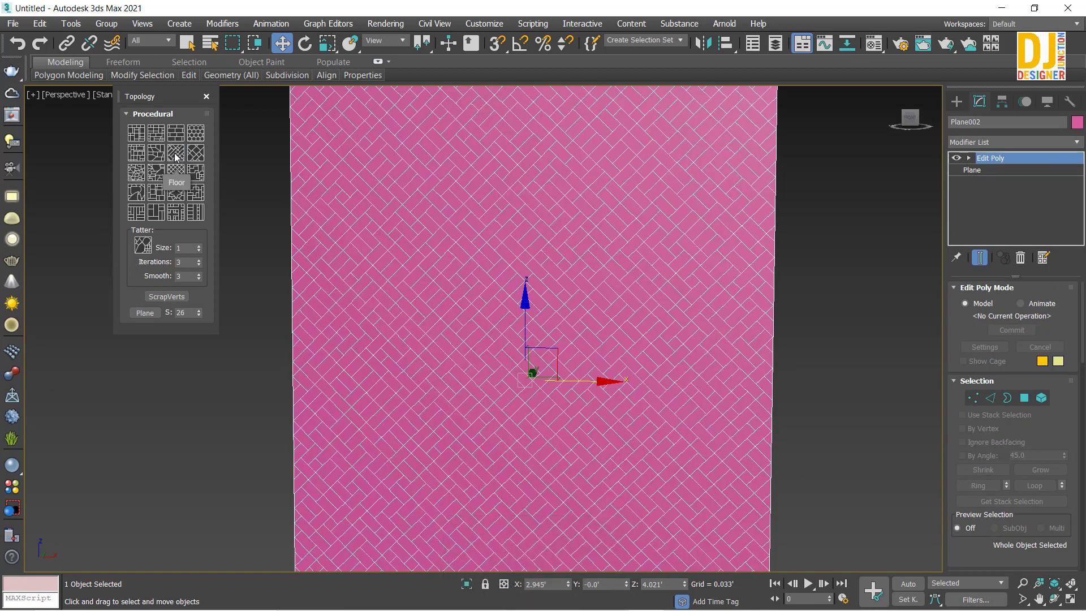
Extrude all polygons of the Floor pattern by about 0.049'
{"action": "middle_click_drag", "start_coordinate": [473, 359], "coordinate": [531, 359], "text": "alt"}
{"action": "key", "text": "z"}
{"action": "scroll", "coordinate": [497, 362], "scroll_direction": "up", "scroll_amount": 2}
{"action": "scroll", "coordinate": [532, 360], "scroll_direction": "up", "scroll_amount": 2}
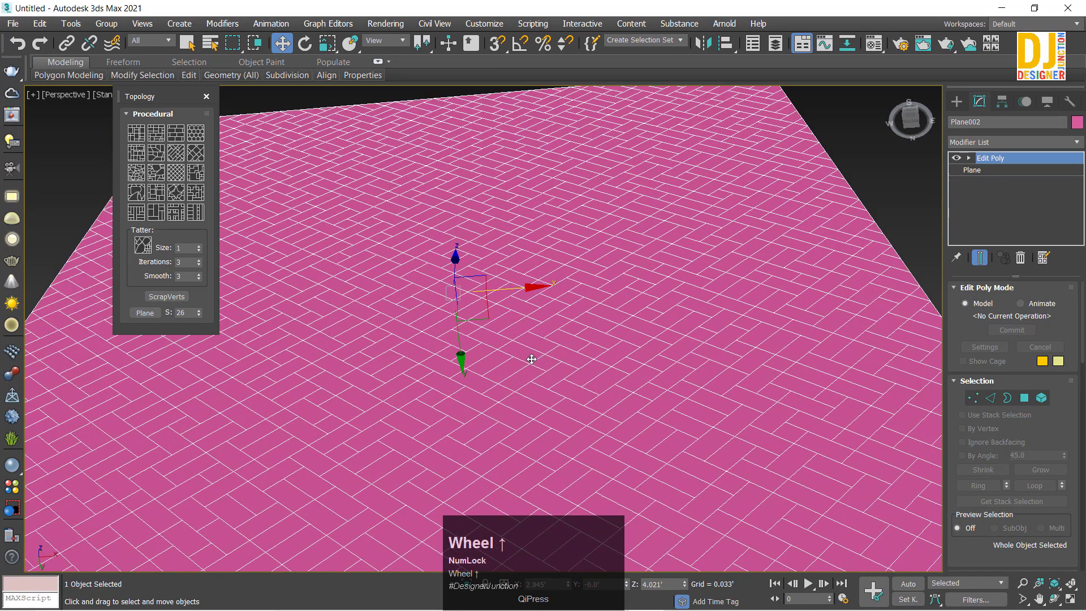
{"action": "left_click", "coordinate": [1025, 398]}
{"action": "scroll", "coordinate": [497, 322], "scroll_direction": "down", "scroll_amount": 1}
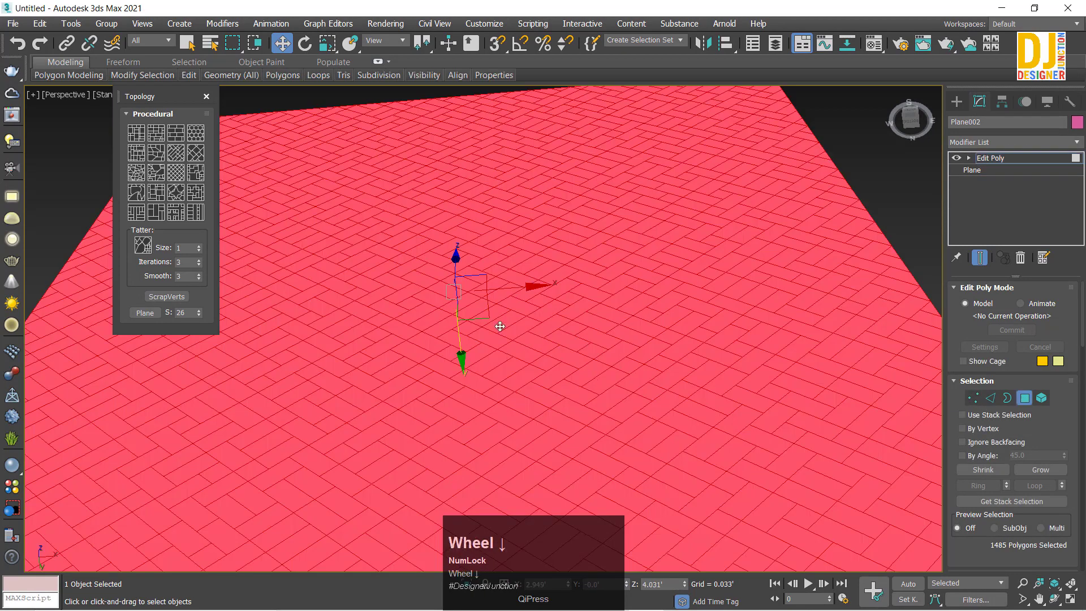
{"action": "scroll", "coordinate": [497, 323], "scroll_direction": "up", "scroll_amount": 1}
{"action": "right_click", "coordinate": [600, 355]}
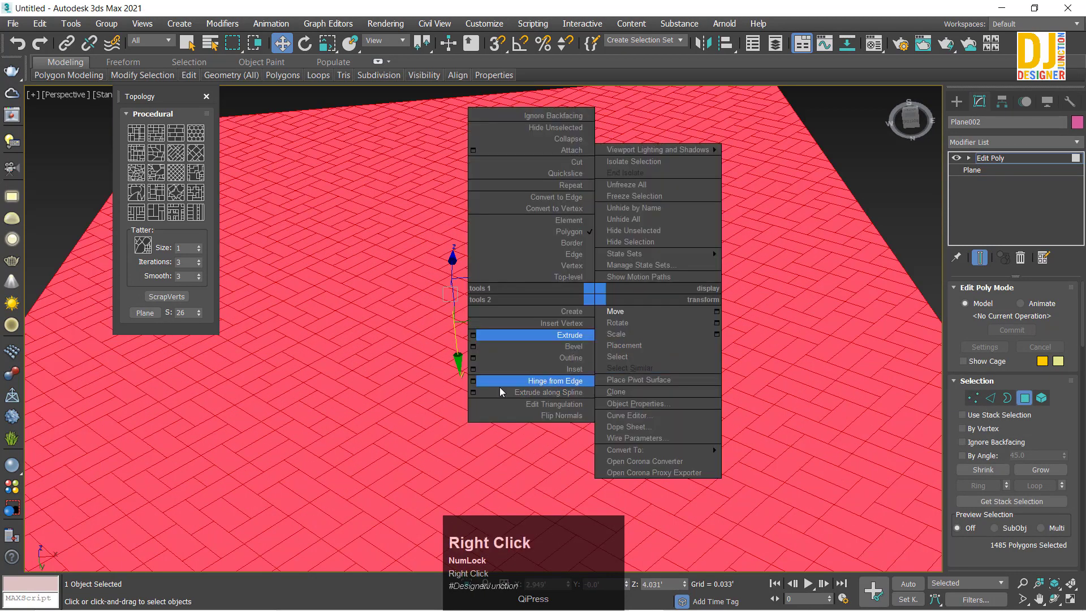
{"action": "left_click", "coordinate": [473, 336]}
{"action": "middle_click_drag", "start_coordinate": [762, 394], "coordinate": [681, 431], "text": "alt"}
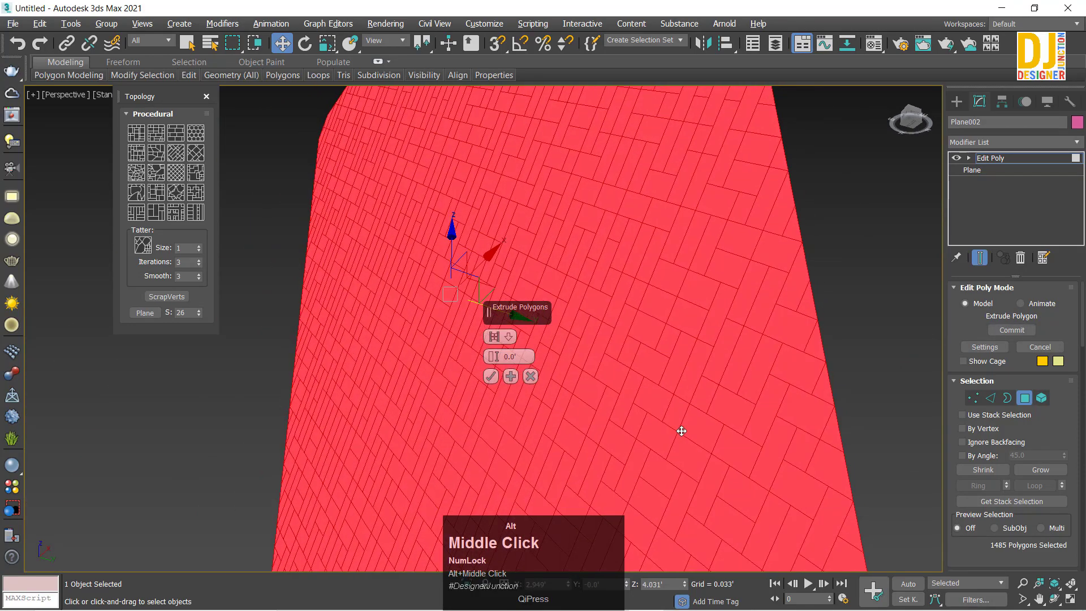
{"action": "left_click_drag", "start_coordinate": [500, 355], "coordinate": [526, 325]}
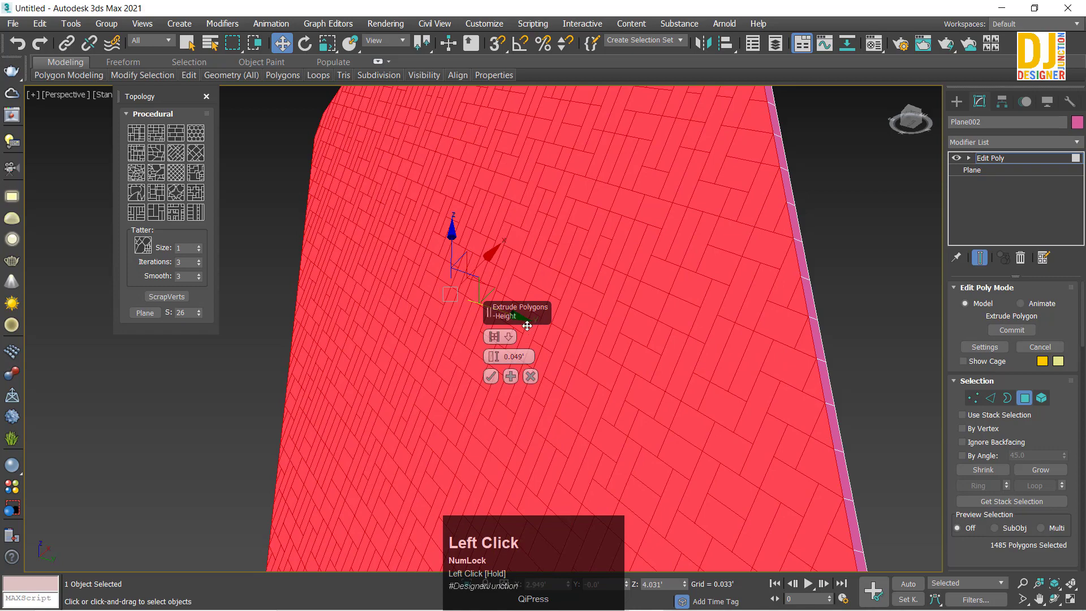
{"action": "left_click", "coordinate": [491, 376]}
Scale the extruded polygons of the floor pattern and clear the polygon selection
{"action": "key", "text": "r"}
{"action": "left_click_drag", "start_coordinate": [577, 342], "coordinate": [631, 358]}
{"action": "key", "text": "w"}
{"action": "left_click", "coordinate": [852, 335]}
{"action": "middle_click_drag", "start_coordinate": [818, 375], "coordinate": [840, 340], "text": "alt"}
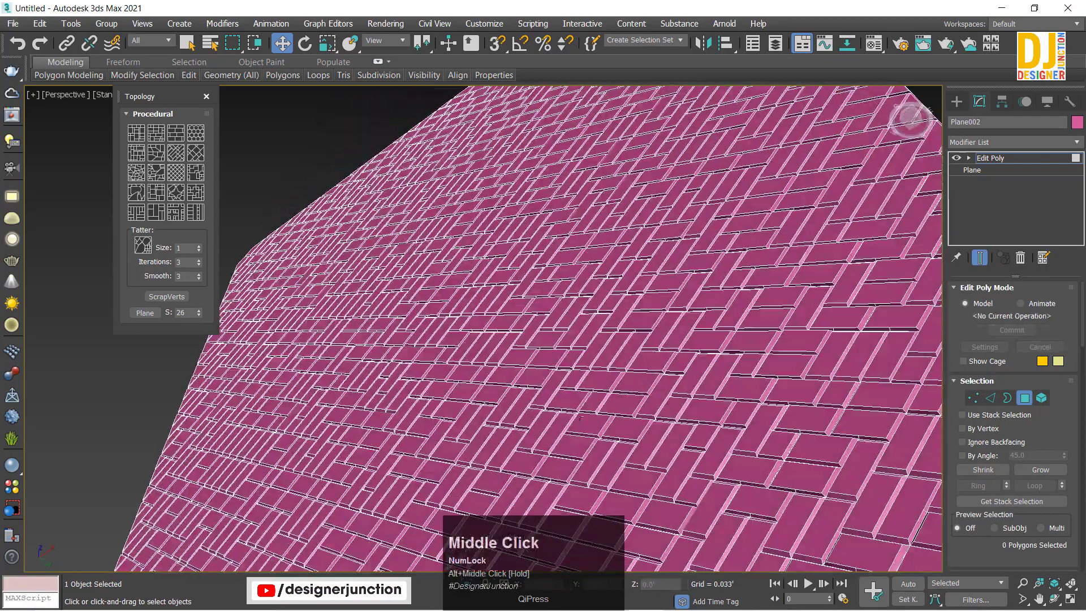
Examine the scaled floor blocks in the top view and the perspective view, leaving no polygons selected
{"action": "middle_click_drag", "start_coordinate": [580, 418], "coordinate": [486, 421], "text": "alt"}
{"action": "key", "text": "ctrl+z"}
{"action": "key", "text": "alt+w"}
{"action": "key", "text": "alt+w"}
{"action": "key", "text": "z"}
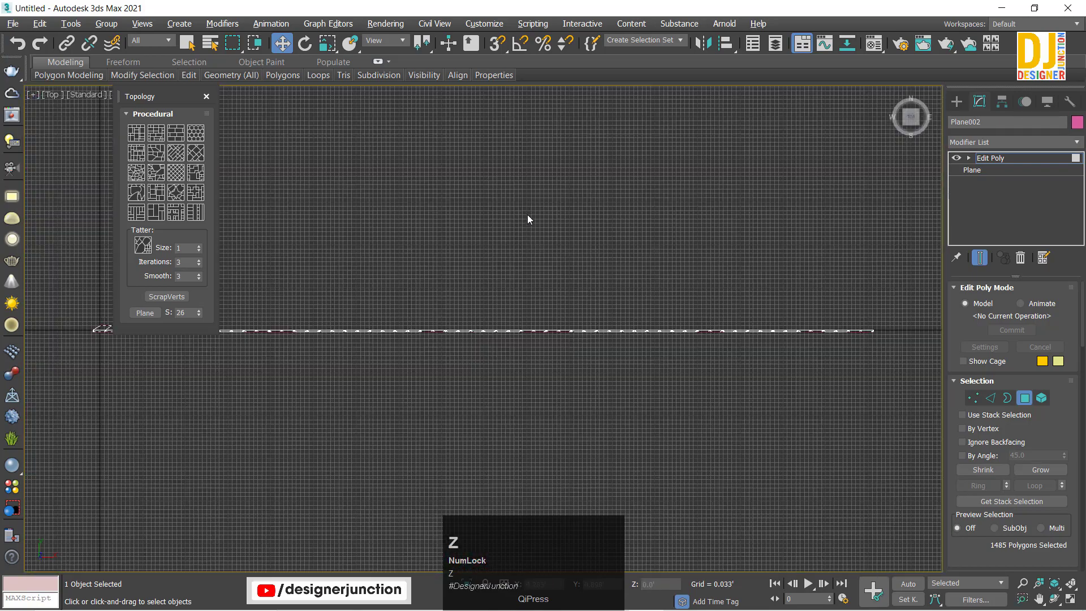
{"action": "scroll", "coordinate": [501, 349], "scroll_direction": "up", "scroll_amount": 1}
{"action": "scroll", "coordinate": [494, 348], "scroll_direction": "down", "scroll_amount": 1}
{"action": "key", "text": "alt+w"}
{"action": "key", "text": "alt+w"}
{"action": "middle_click_drag", "start_coordinate": [679, 362], "coordinate": [732, 338], "text": "alt"}
{"action": "left_click", "coordinate": [732, 338]}
{"action": "scroll", "coordinate": [523, 338], "scroll_direction": "up", "scroll_amount": 2}
{"action": "mouse_move", "coordinate": [558, 287]}
{"action": "middle_mouse_down", "text": "alt"}
{"action": "mouse_move", "coordinate": [569, 311]}
{"action": "mouse_move", "coordinate": [548, 286]}
{"action": "middle_mouse_up", "text": "alt"}
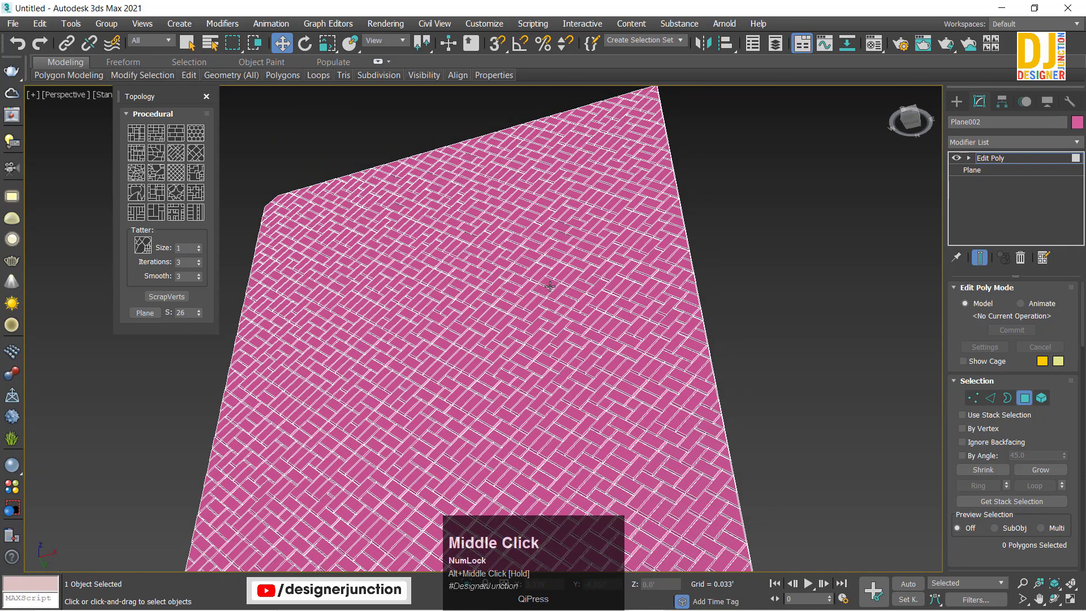
Turn off the edged-face display, inspect the relief up close, and deselect the panel
{"action": "key", "text": "F4"}
{"action": "mouse_move", "coordinate": [602, 368]}
{"action": "middle_mouse_down", "text": "alt"}
{"action": "mouse_move", "coordinate": [635, 324]}
{"action": "mouse_move", "coordinate": [593, 367]}
{"action": "middle_mouse_up", "text": "alt"}
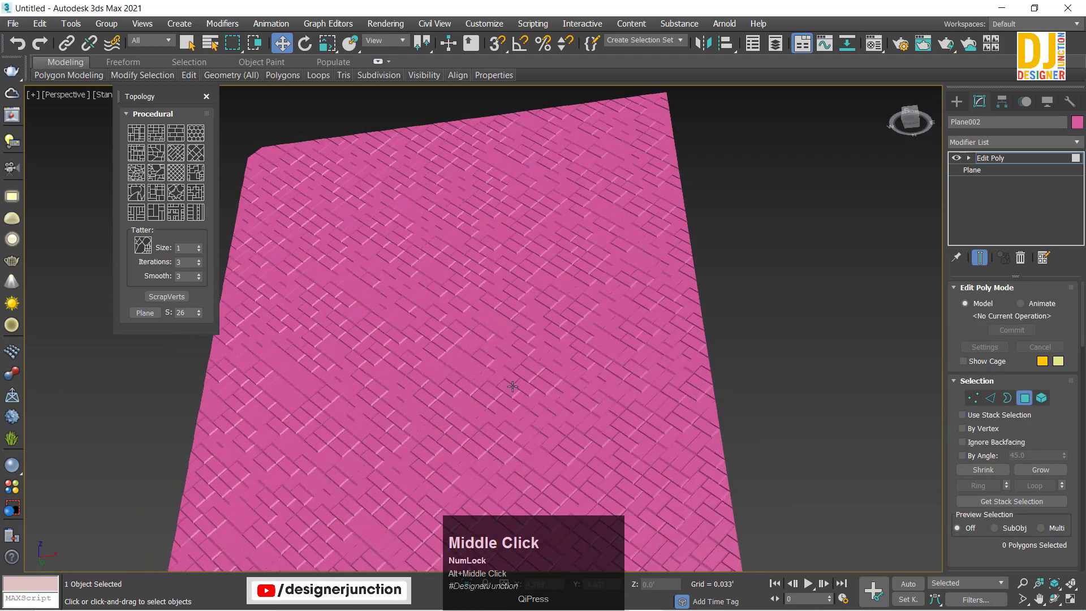
{"action": "scroll", "coordinate": [512, 383], "scroll_direction": "up", "scroll_amount": 3}
{"action": "middle_click_drag", "start_coordinate": [511, 382], "coordinate": [533, 290], "text": "alt"}
{"action": "scroll", "coordinate": [526, 362], "scroll_direction": "down", "scroll_amount": 3}
{"action": "scroll", "coordinate": [520, 340], "scroll_direction": "down", "scroll_amount": 4}
{"action": "scroll", "coordinate": [510, 286], "scroll_direction": "up", "scroll_amount": 3}
{"action": "left_click", "coordinate": [710, 311]}
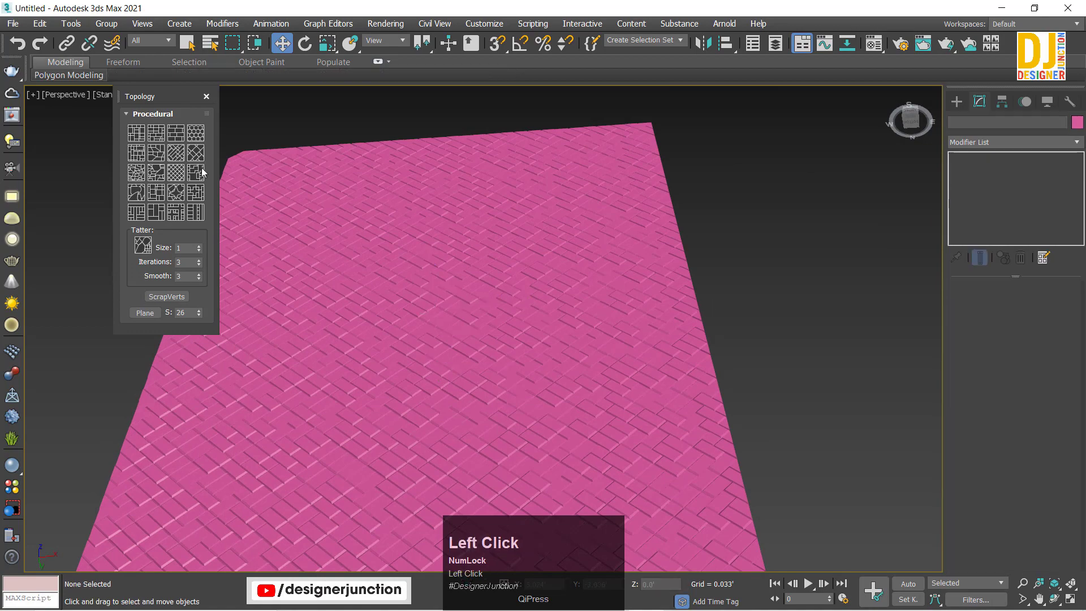
Move the Topology generator aside, view the herringbone panel from the front, and close the generator
{"action": "left_click_drag", "start_coordinate": [159, 102], "coordinate": [98, 126]}
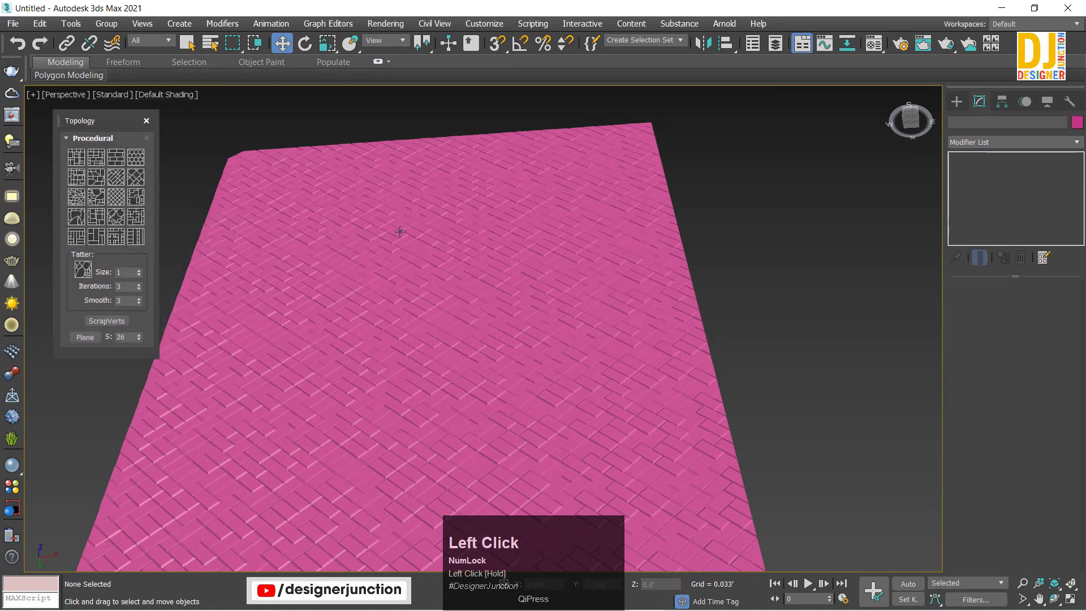
{"action": "mouse_move", "coordinate": [494, 201]}
{"action": "middle_mouse_down"}
{"action": "mouse_move", "coordinate": [538, 181]}
{"action": "mouse_move", "coordinate": [485, 194]}
{"action": "middle_mouse_up"}
{"action": "middle_click_drag", "start_coordinate": [310, 241], "coordinate": [286, 306], "text": "alt"}
{"action": "left_click", "coordinate": [146, 121]}
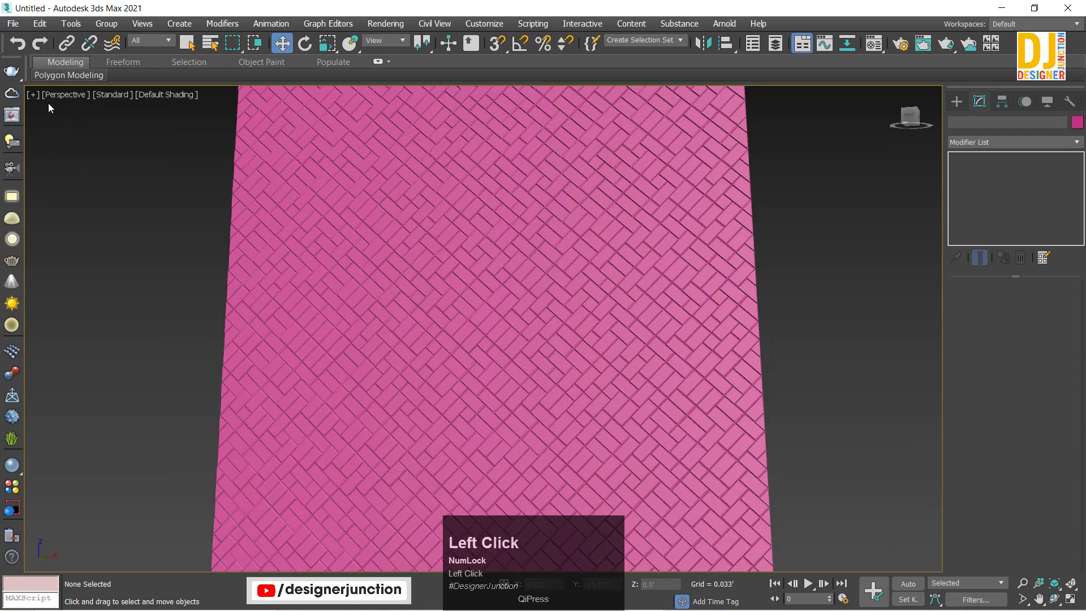
Select the panel, open the Symmetry Tools to view their options, and close them
{"action": "left_click", "coordinate": [465, 257]}
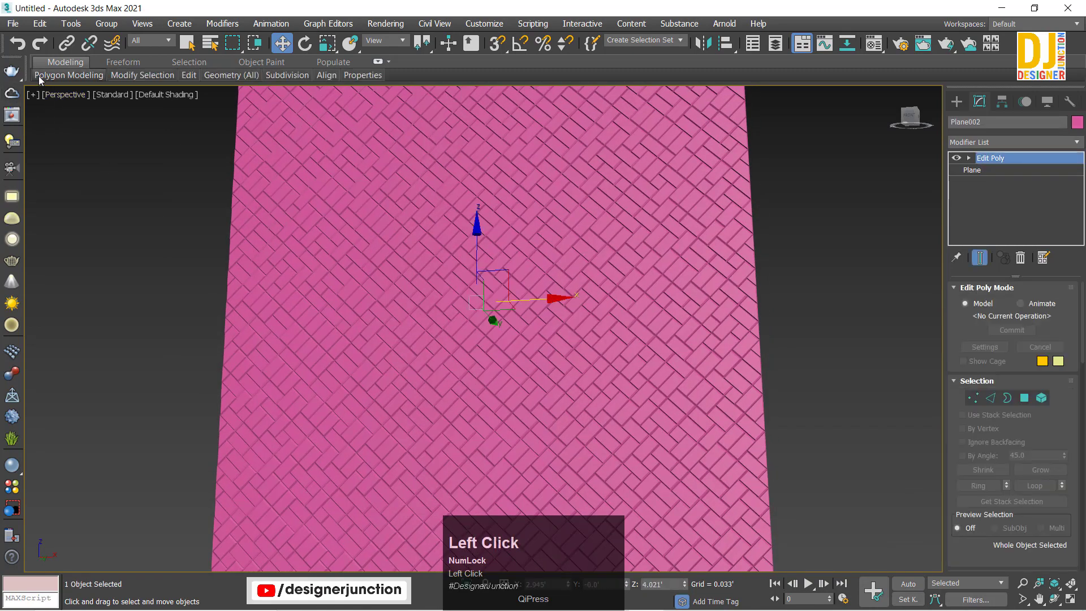
{"action": "mouse_move", "coordinate": [40, 79]}
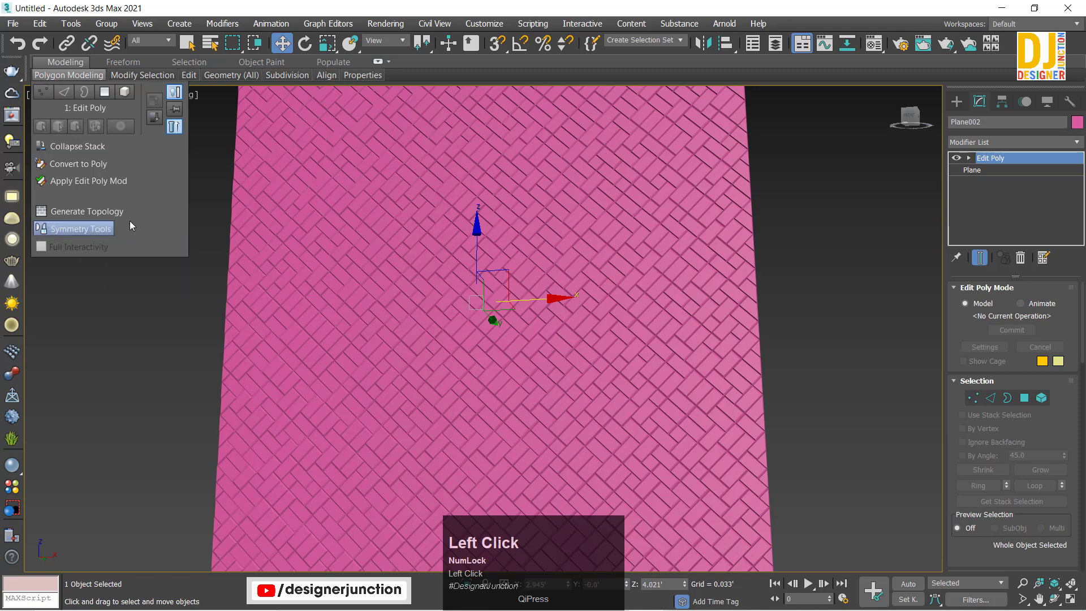
{"action": "left_click", "coordinate": [89, 231]}
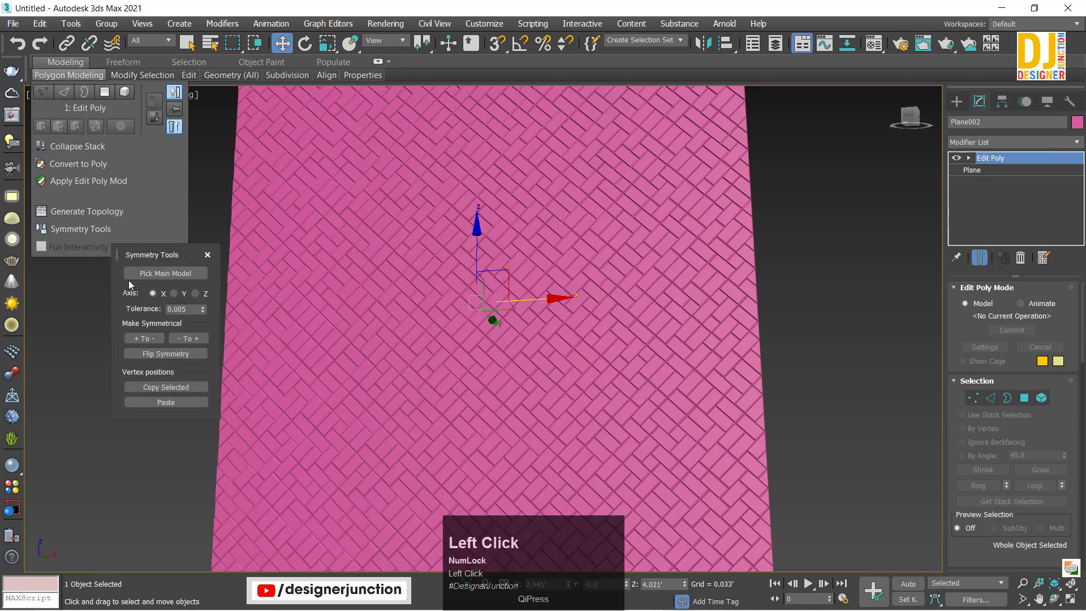
{"action": "left_click", "coordinate": [207, 255]}
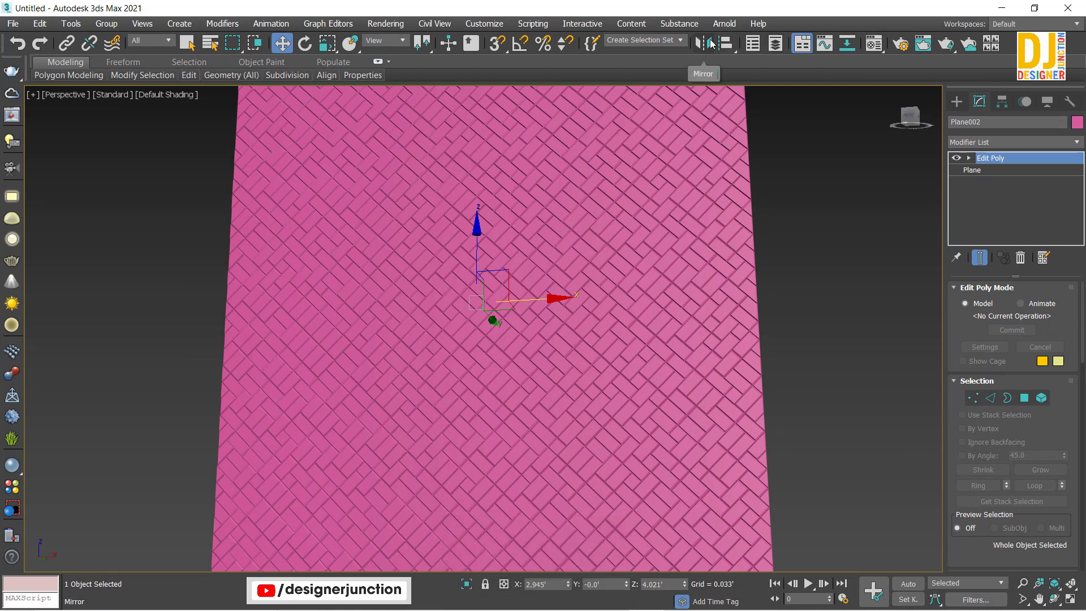
Try collapsing the panel's modifier stack, and undo the collapse
{"action": "left_click", "coordinate": [43, 76]}
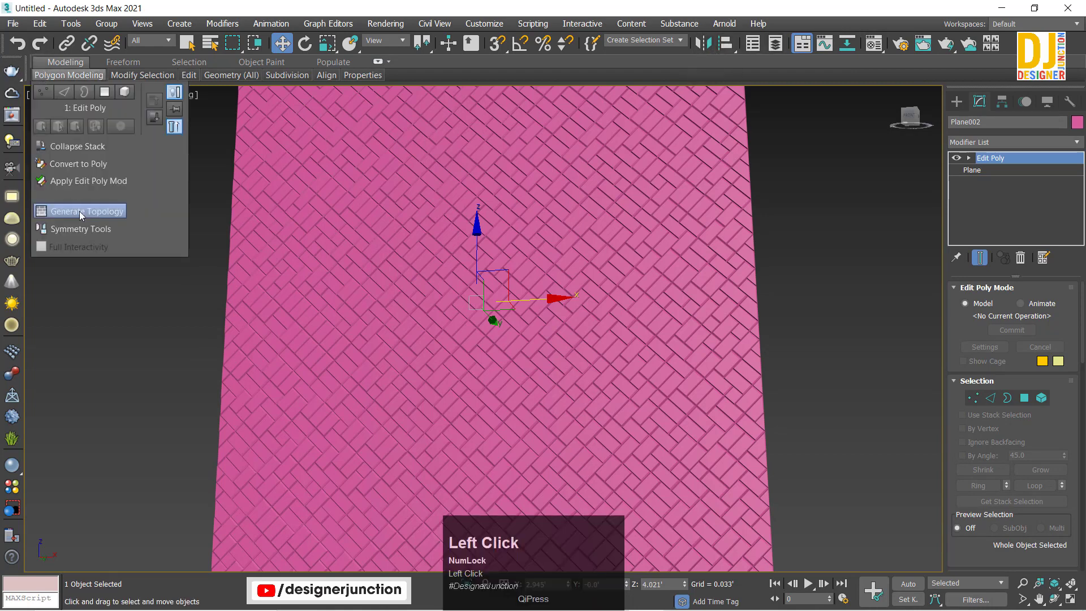
{"action": "left_click", "coordinate": [90, 147]}
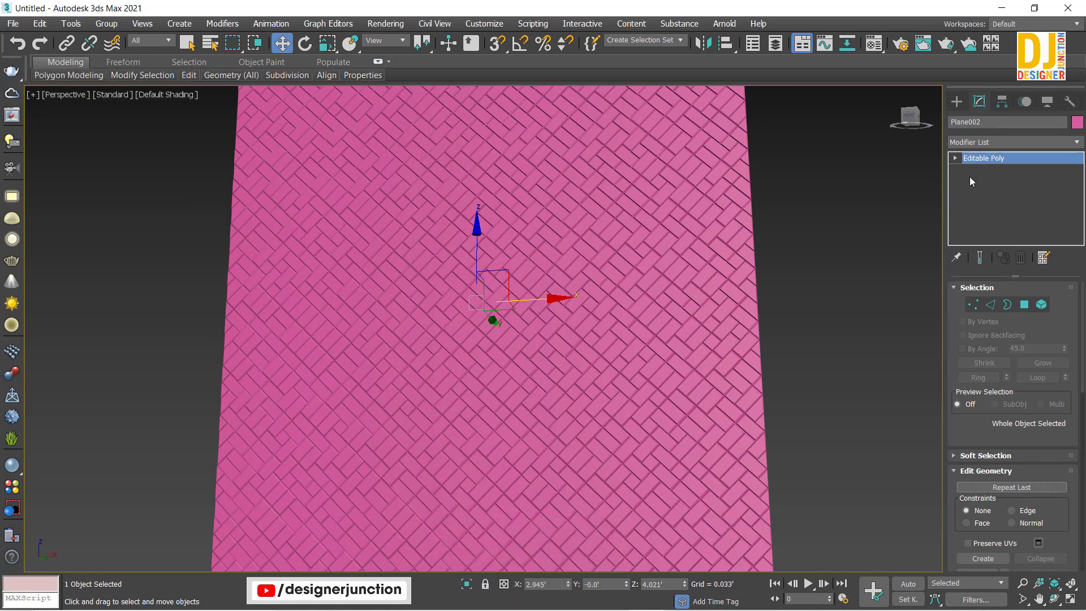
{"action": "middle_click_drag", "start_coordinate": [631, 291], "coordinate": [648, 299]}
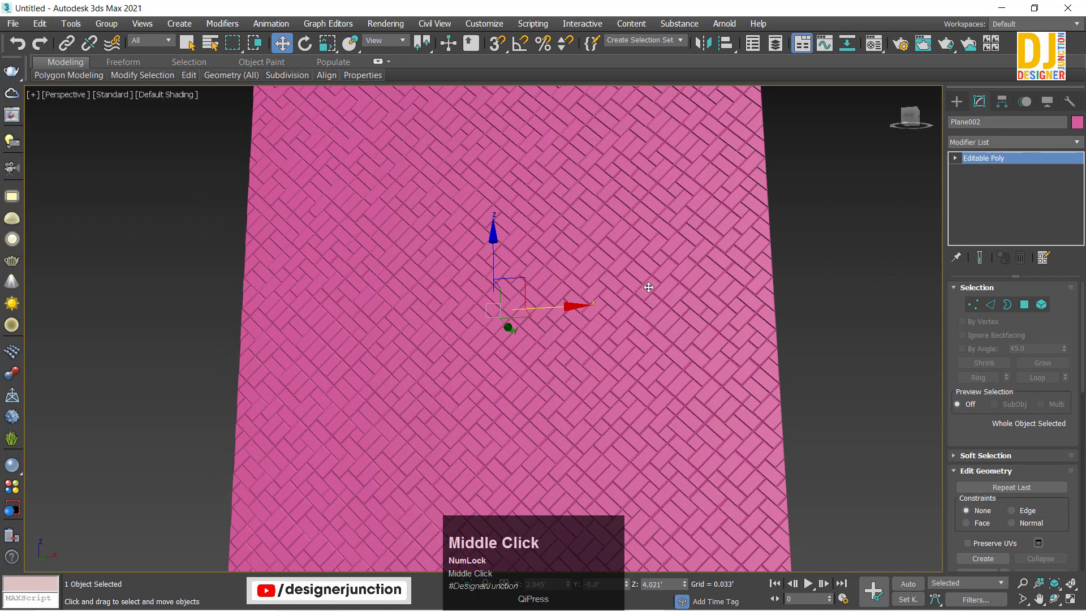
{"action": "key", "text": "ctrl+z"}
Collapse the panel's modifier stack into an Editable Poly
{"action": "middle_click_drag", "start_coordinate": [533, 332], "coordinate": [505, 318], "text": "alt"}
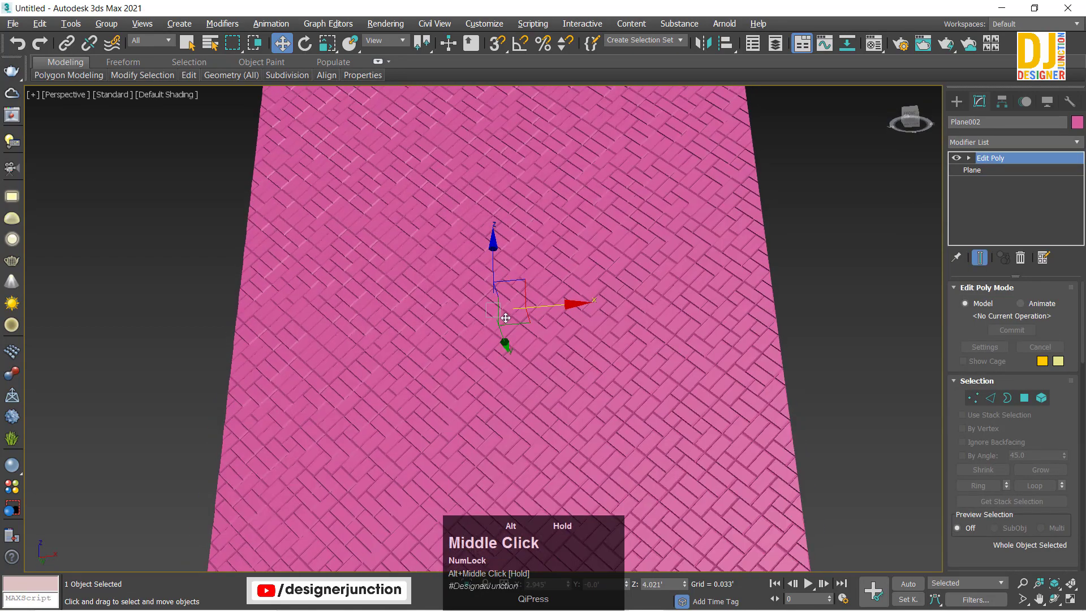
{"action": "left_click", "coordinate": [69, 75]}
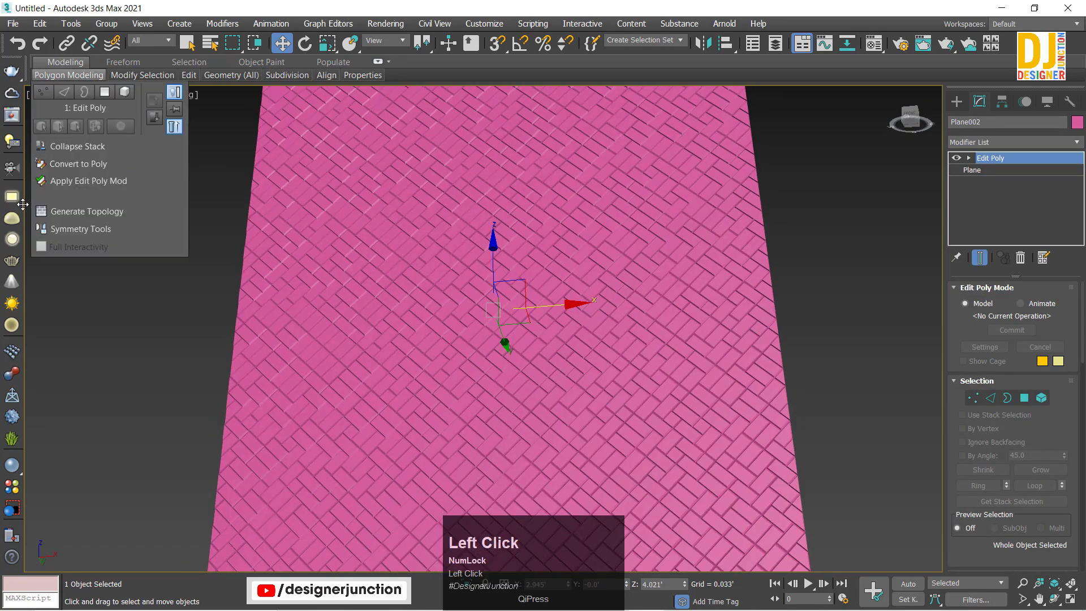
{"action": "left_click", "coordinate": [47, 148]}
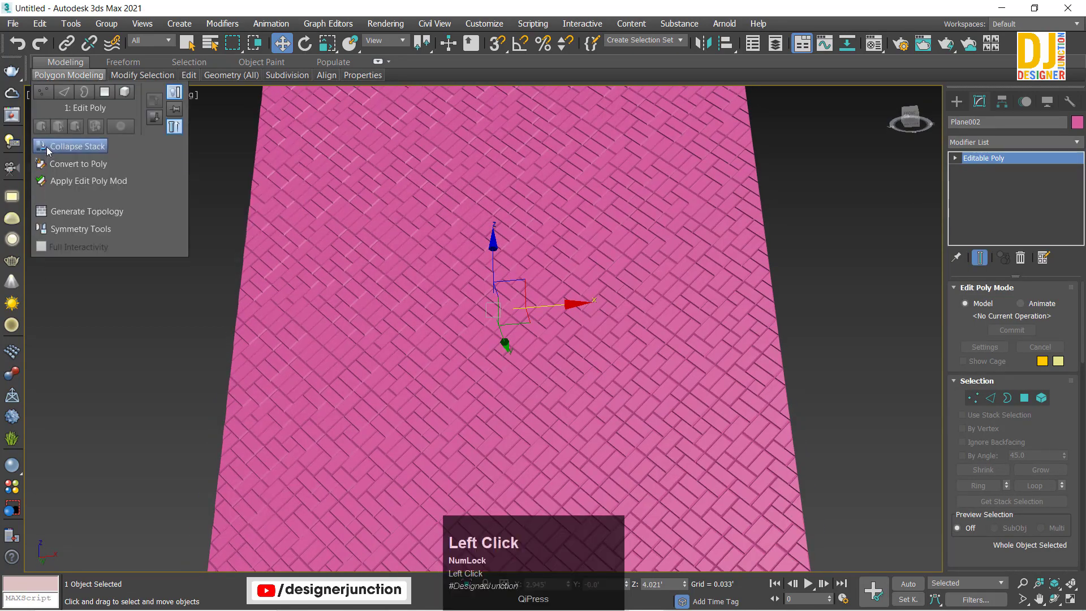
{"action": "middle_click_drag", "start_coordinate": [545, 346], "coordinate": [518, 320], "text": "alt"}
{"action": "middle_click_drag", "start_coordinate": [411, 263], "coordinate": [395, 281]}
Compare which Polygon Modeling options are available with the panel deselected and with it selected
{"action": "left_click", "coordinate": [155, 337]}
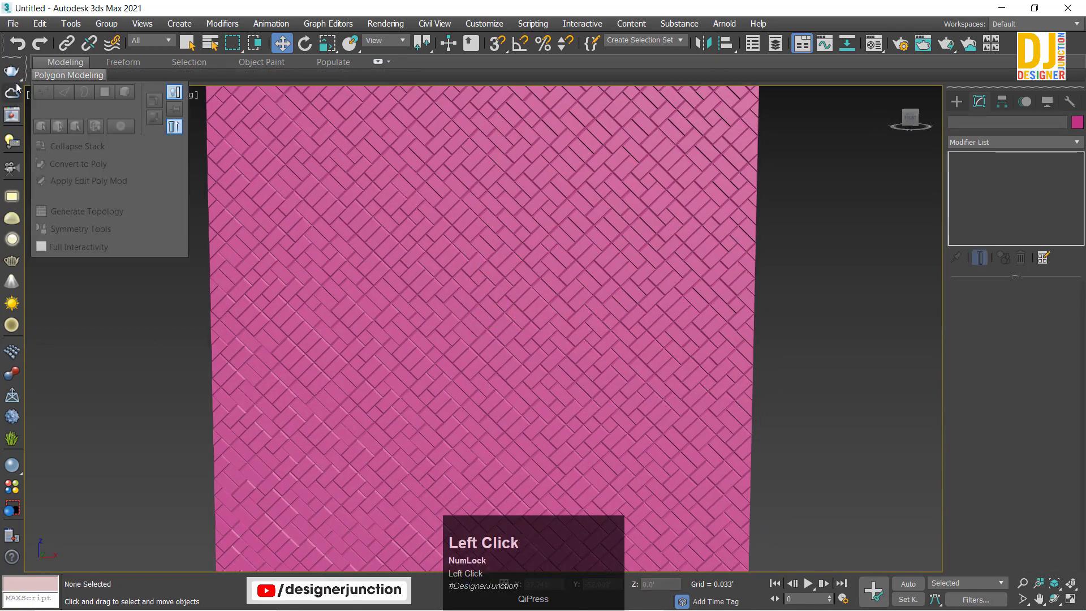
{"action": "mouse_move", "coordinate": [43, 76]}
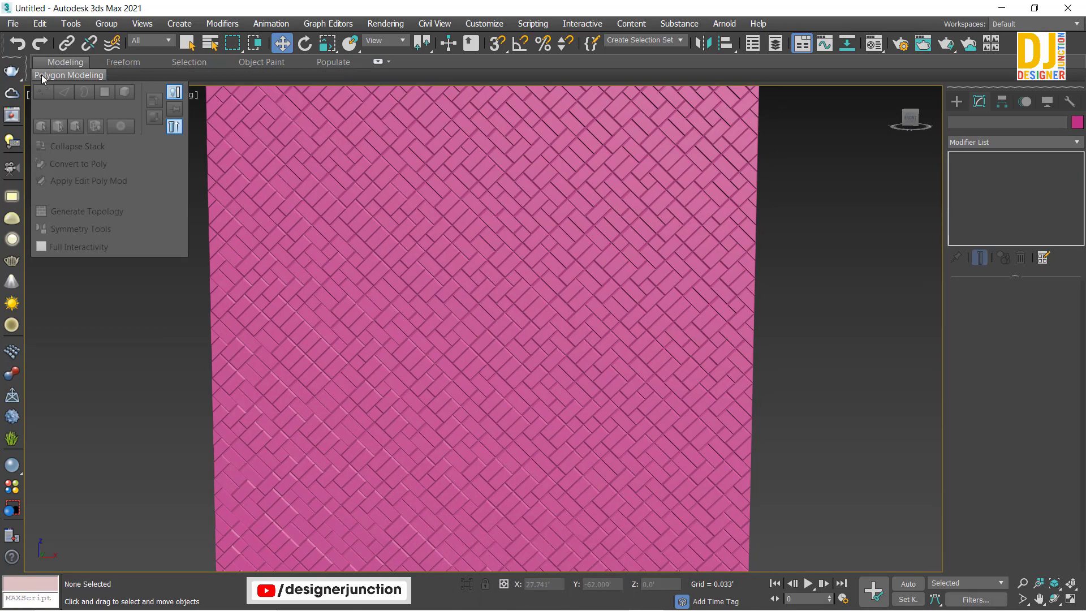
{"action": "left_click", "coordinate": [302, 282]}
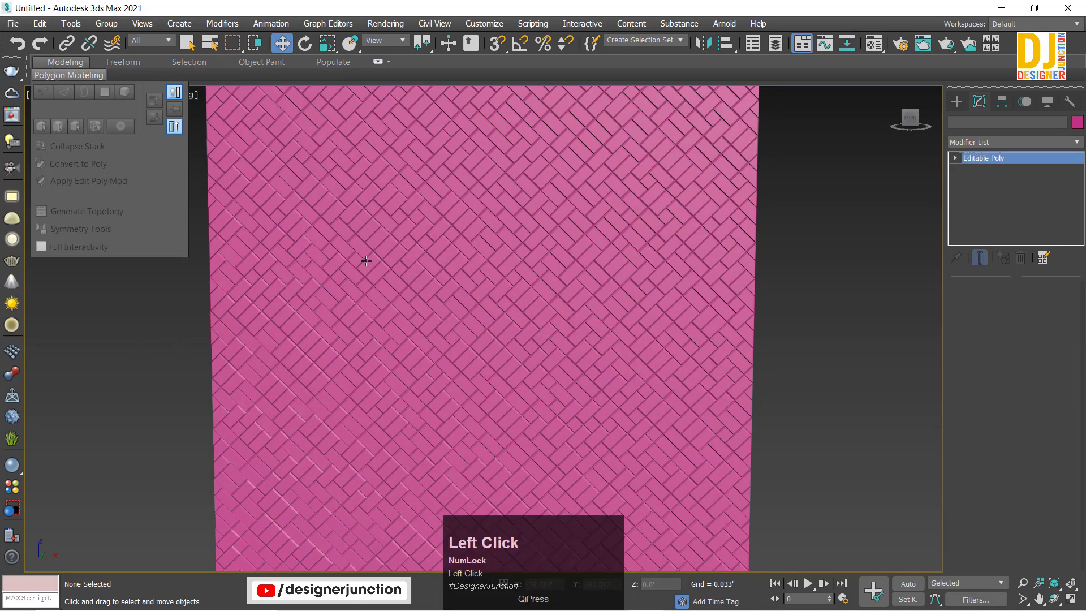
{"action": "left_click", "coordinate": [79, 344]}
{"action": "left_click", "coordinate": [608, 317]}
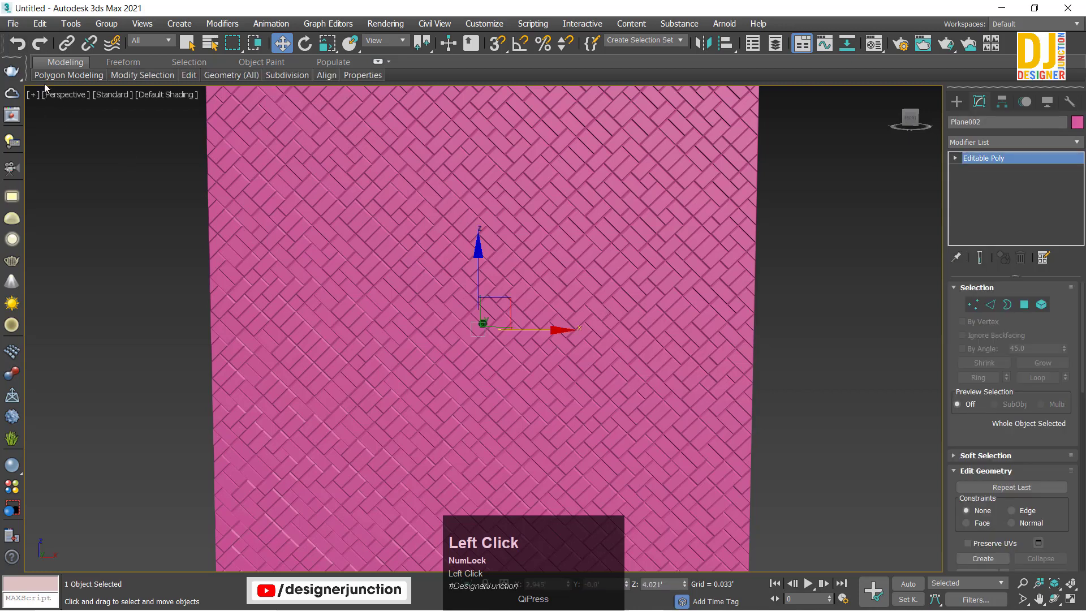
{"action": "mouse_move", "coordinate": [62, 76]}
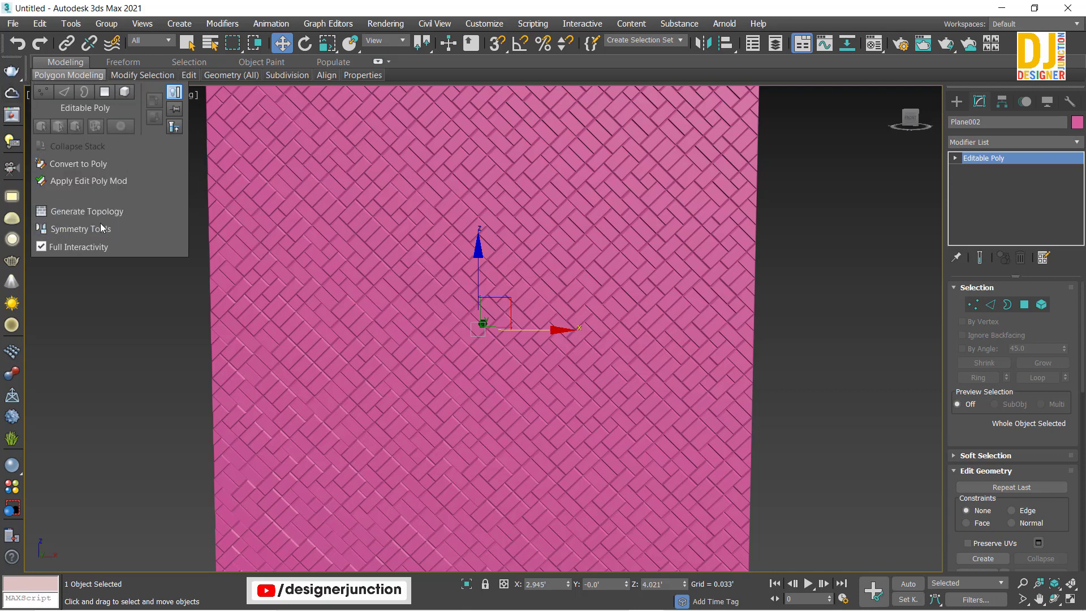
Reopen the Topology generator to review its procedural patterns, and close it
{"action": "left_click", "coordinate": [59, 214]}
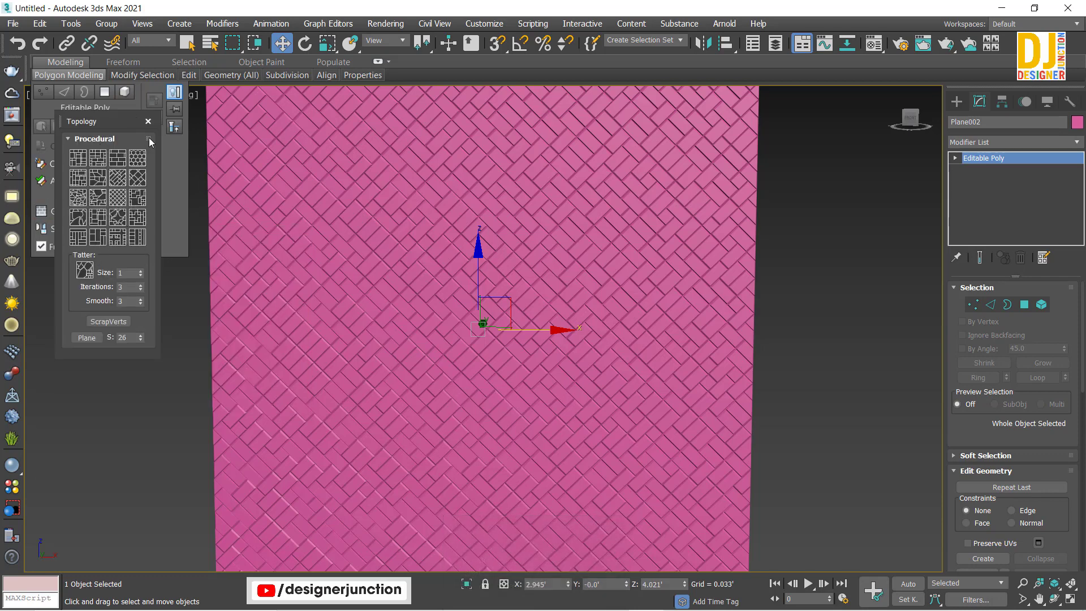
{"action": "left_click", "coordinate": [139, 154]}
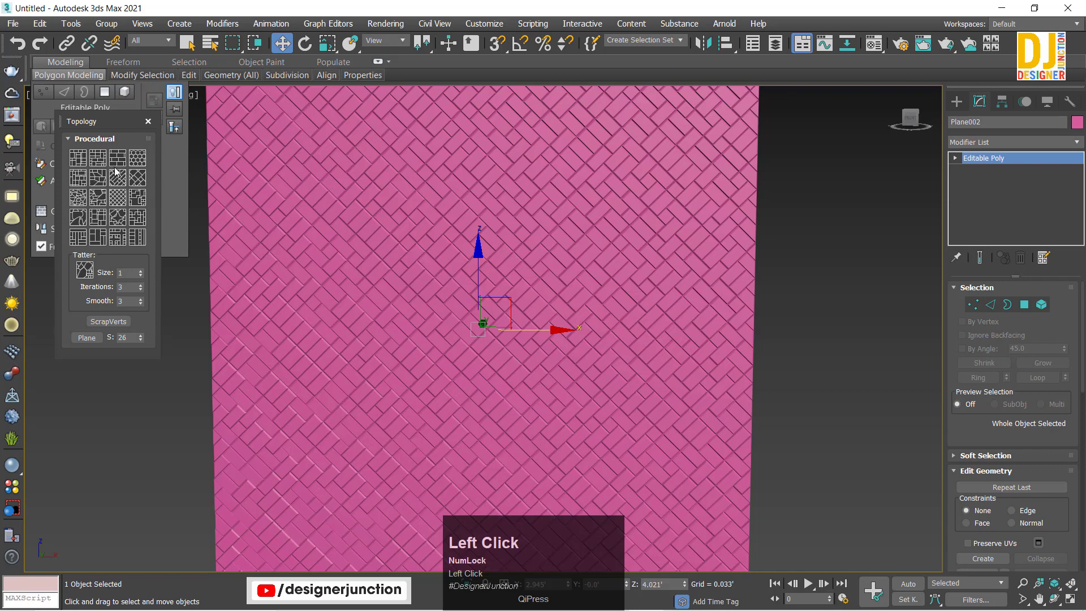
{"action": "left_click", "coordinate": [135, 158]}
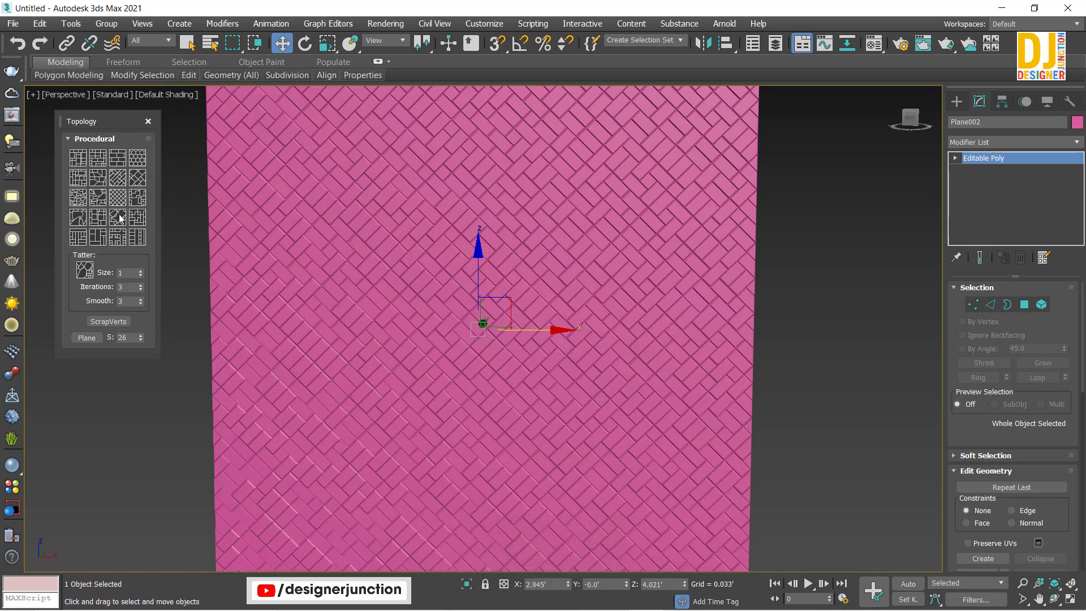
{"action": "left_click", "coordinate": [147, 122]}
Frame the whole floor-pattern panel and deselect it to review the finished relief
{"action": "key", "text": "z"}
{"action": "middle_click_drag", "start_coordinate": [451, 460], "coordinate": [396, 367], "text": "alt"}
{"action": "left_click", "coordinate": [256, 246]}
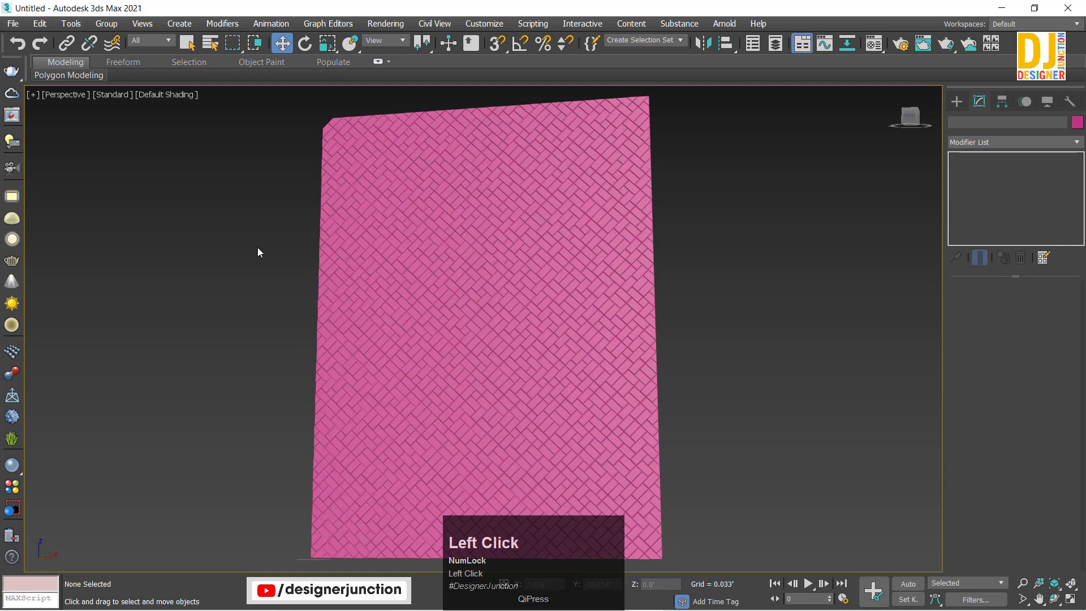